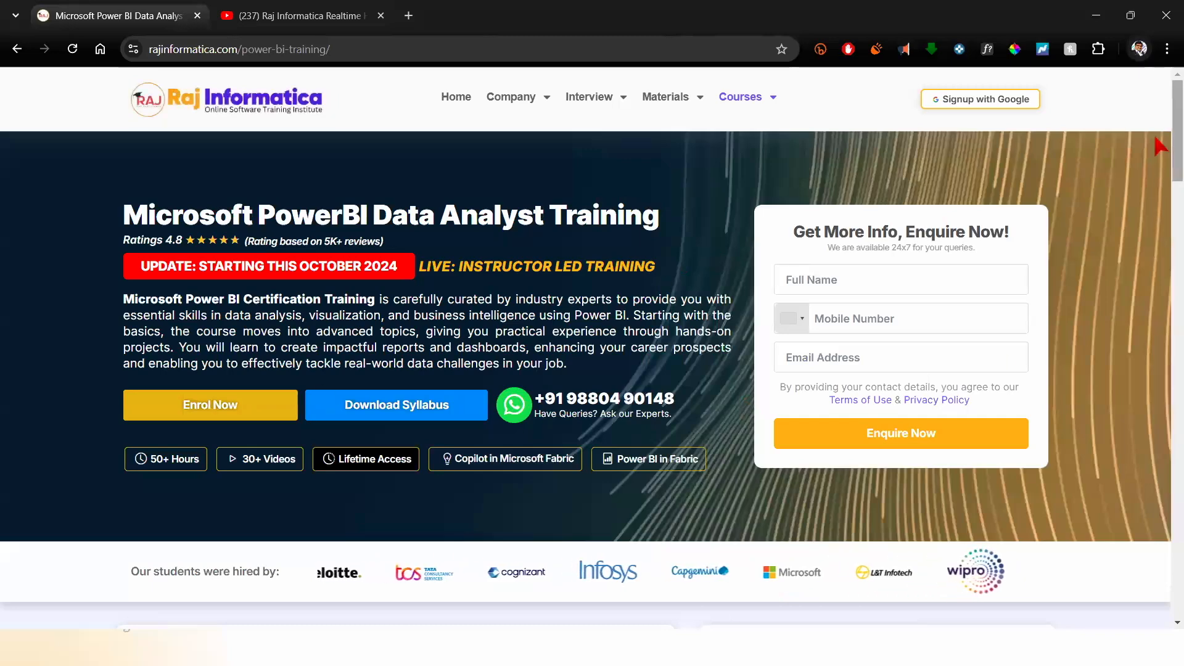
- Review the Power BI training page's course features, curriculum and reviews, and the list of offered courses
{"action": "scroll", "coordinate": [1159, 190], "scroll_direction": "down", "scroll_amount": 2}
{"action": "scroll", "coordinate": [1160, 191], "scroll_direction": "down", "scroll_amount": 10}
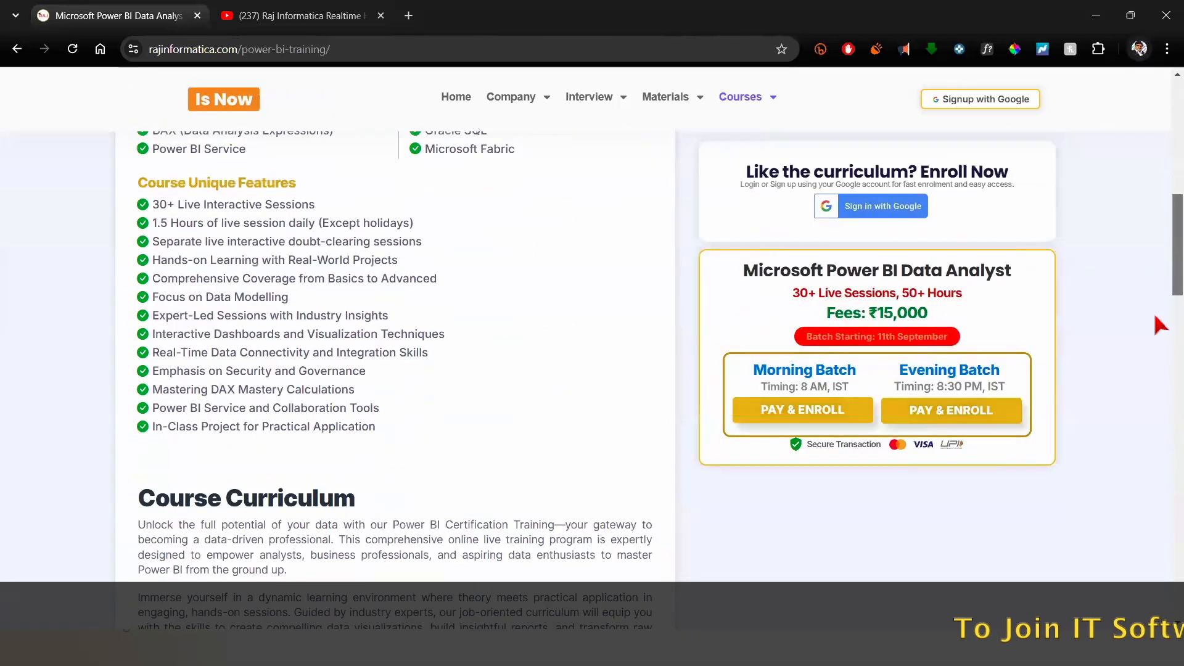
{"action": "left_click_drag", "start_coordinate": [1177, 284], "coordinate": [1178, 126]}
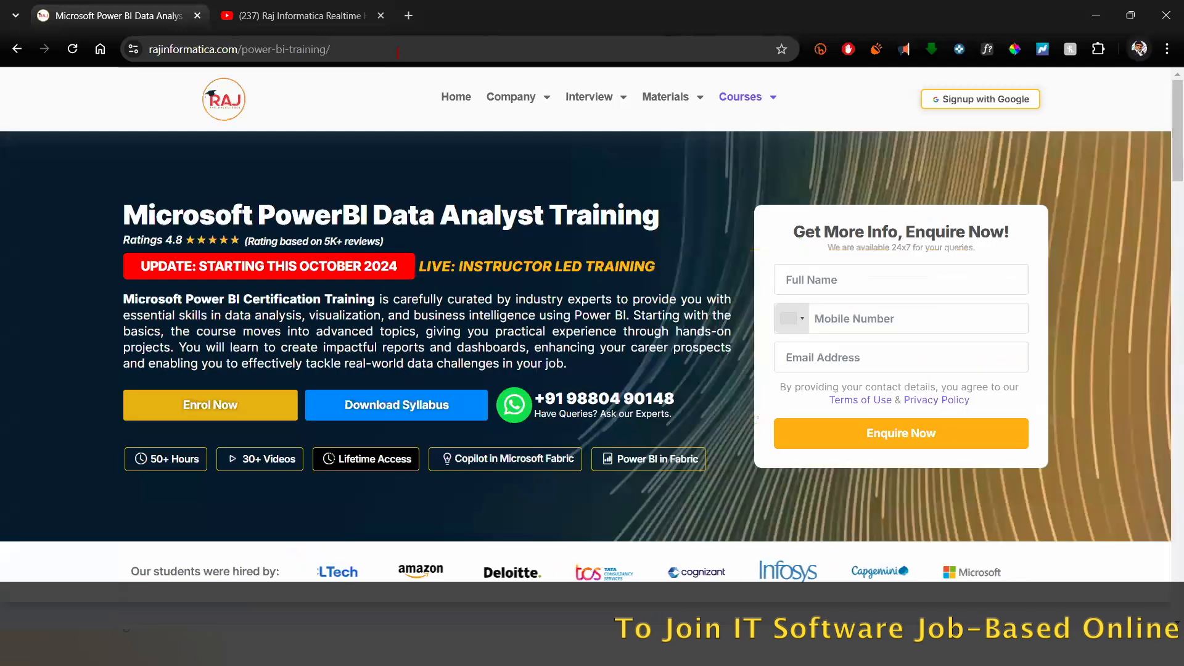
{"action": "left_click", "coordinate": [382, 49]}
{"action": "key", "text": "alt+Tab"}
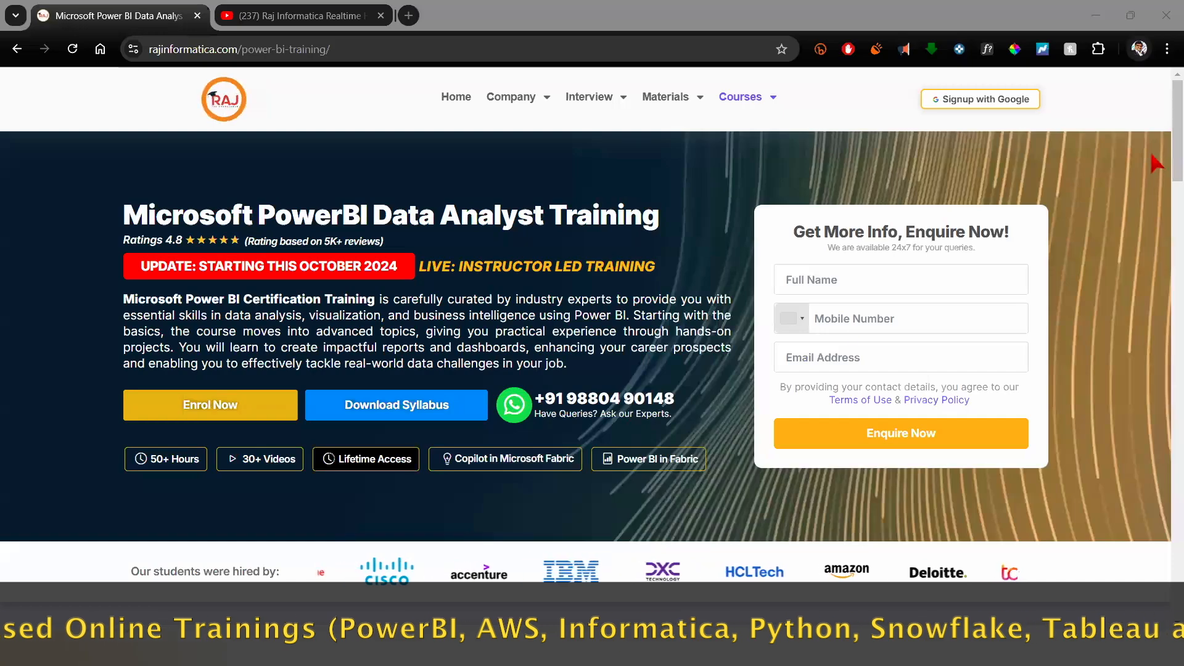
{"action": "left_click_drag", "start_coordinate": [1178, 128], "coordinate": [1178, 231]}
{"action": "scroll", "coordinate": [1160, 238], "scroll_direction": "down", "scroll_amount": 9}
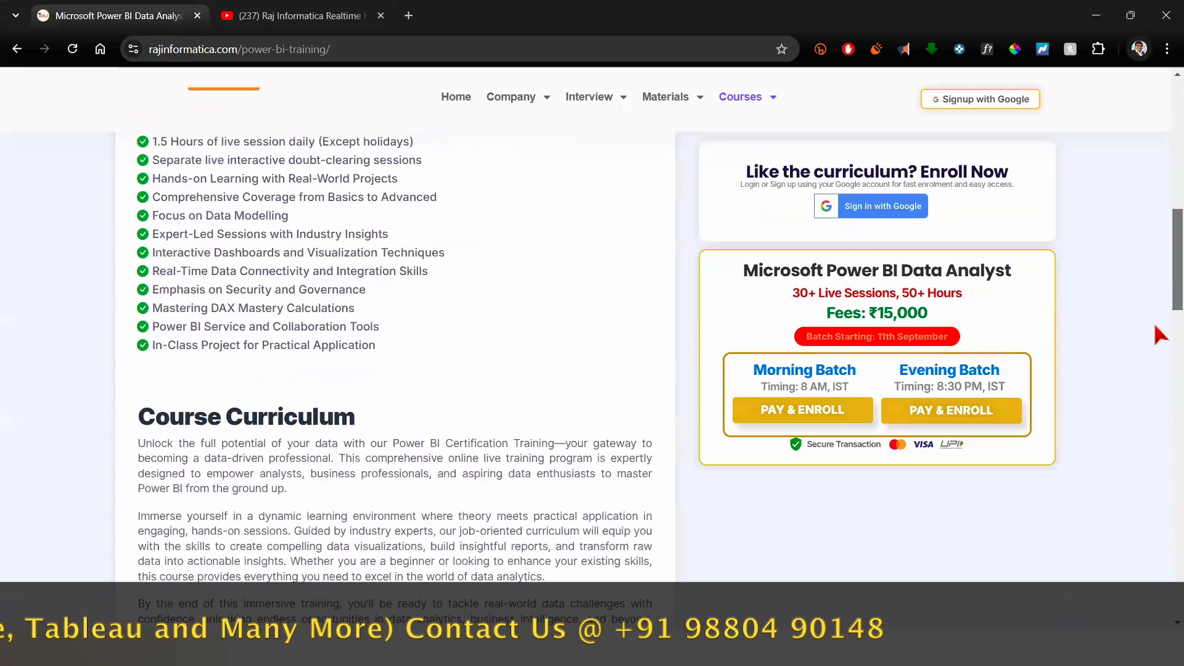
{"action": "scroll", "coordinate": [1161, 388], "scroll_direction": "down", "scroll_amount": 14}
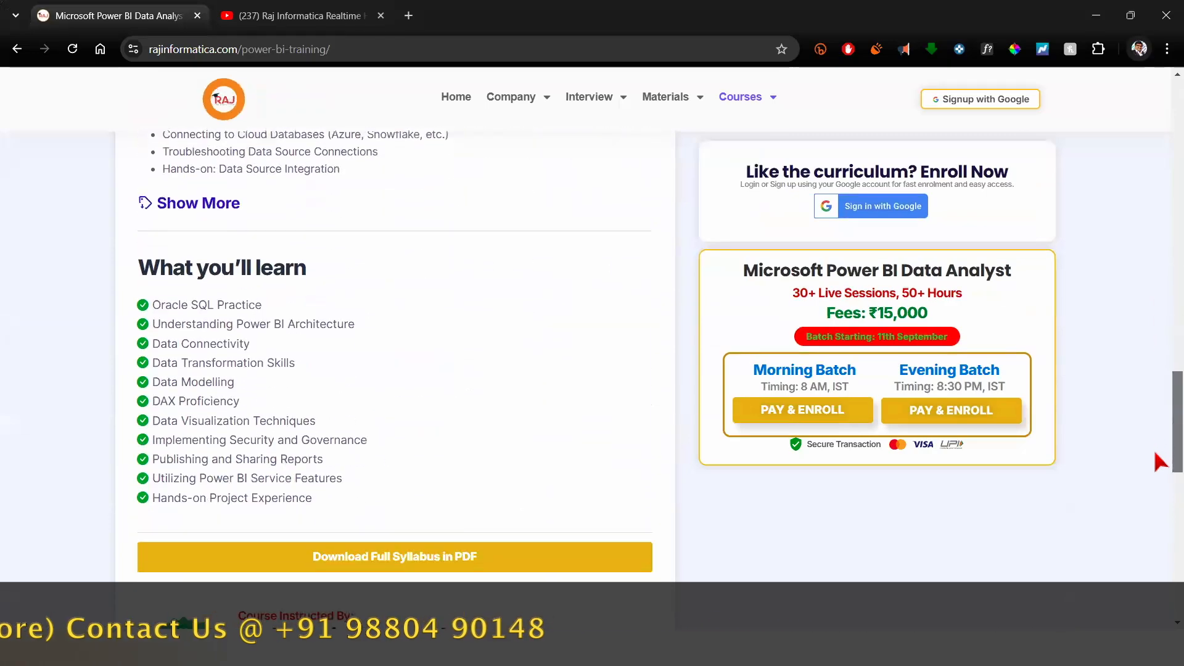
{"action": "scroll", "coordinate": [1161, 494], "scroll_direction": "down", "scroll_amount": 5}
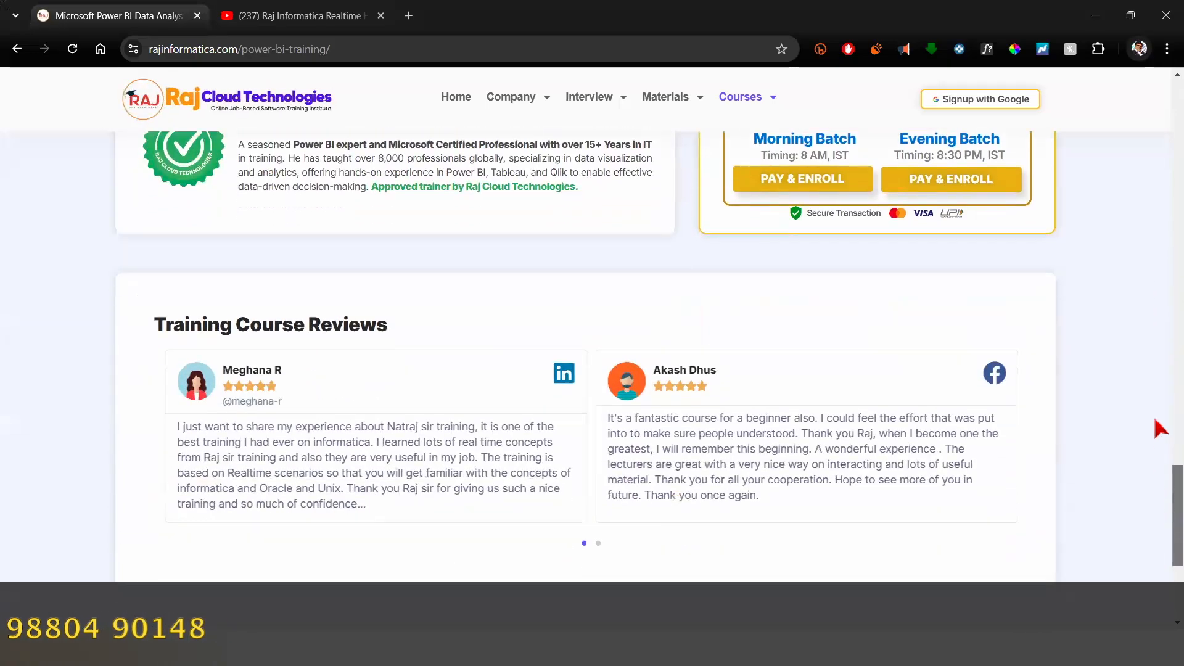
{"action": "scroll", "coordinate": [1158, 193], "scroll_direction": "up", "scroll_amount": 20}
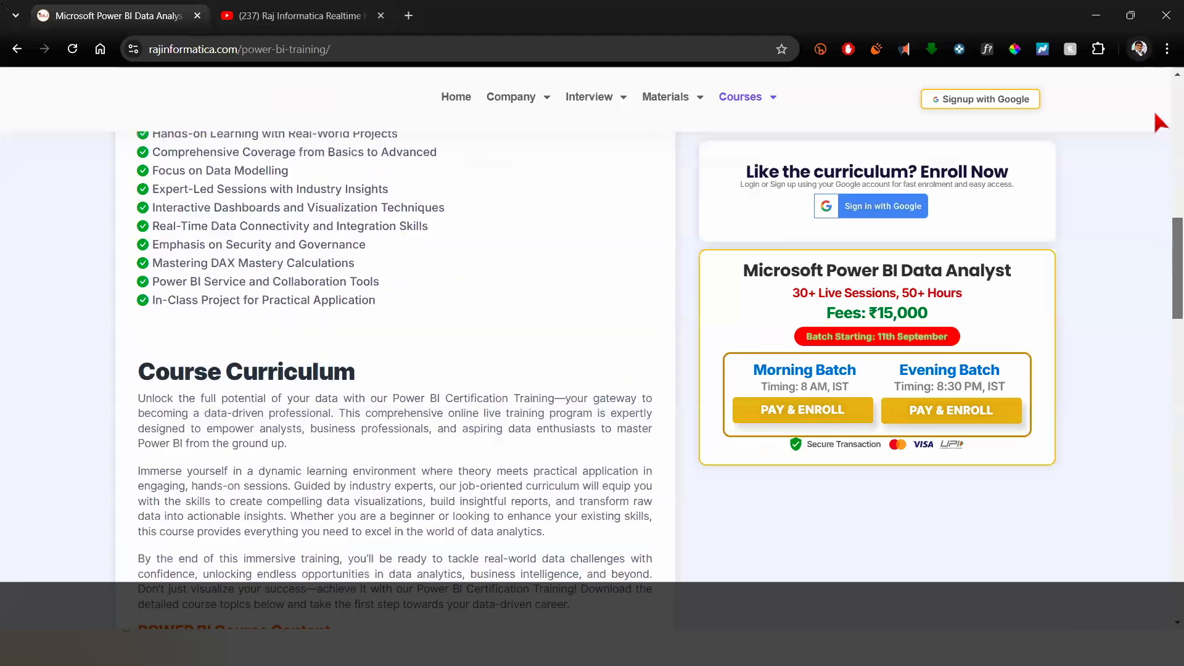
{"action": "scroll", "coordinate": [494, 273], "scroll_direction": "up", "scroll_amount": 7}
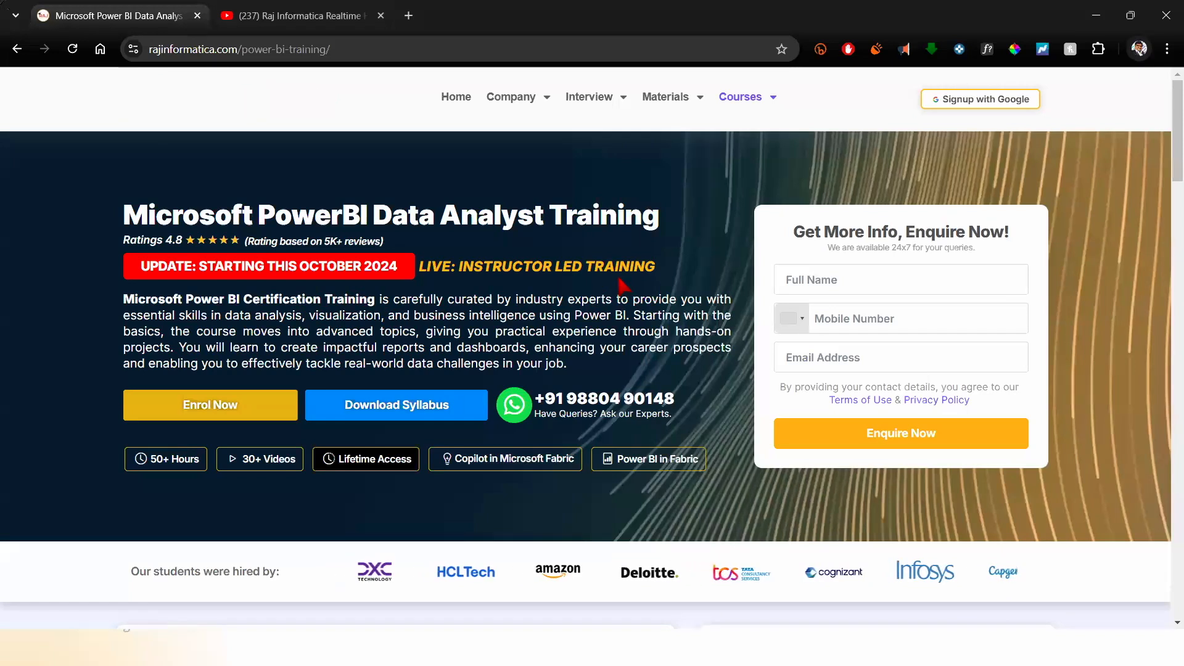
{"action": "mouse_move", "coordinate": [763, 101]}
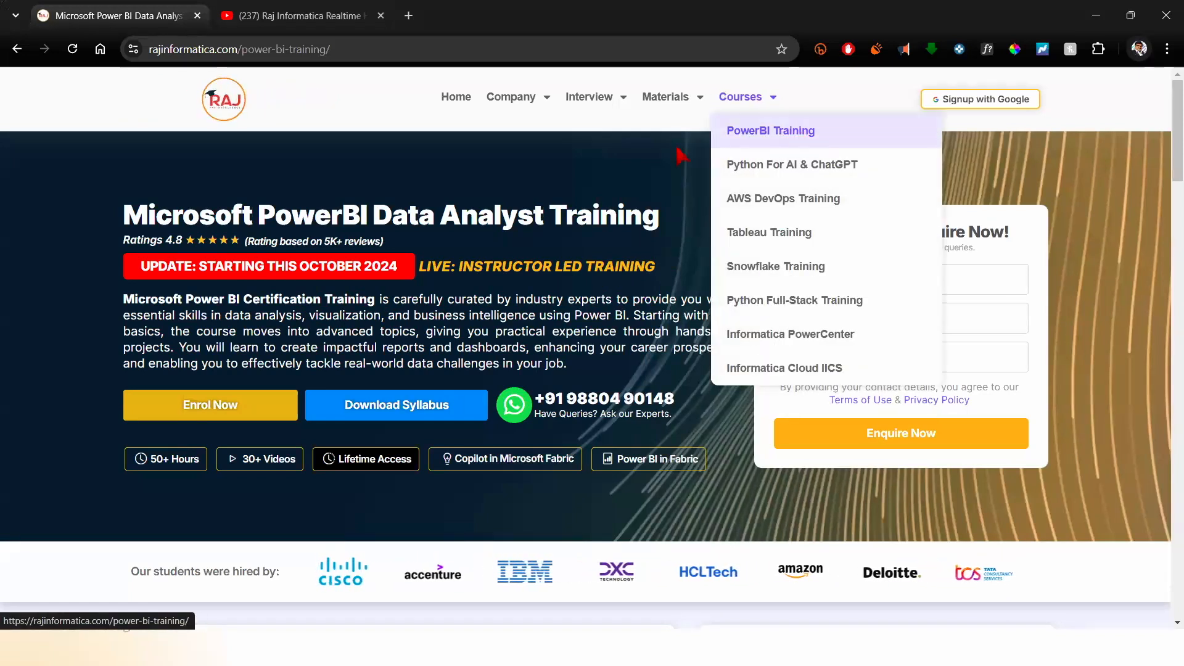
- Switch to the Raj Informatica YouTube channel and show its list of videos
{"action": "left_click", "coordinate": [277, 18]}
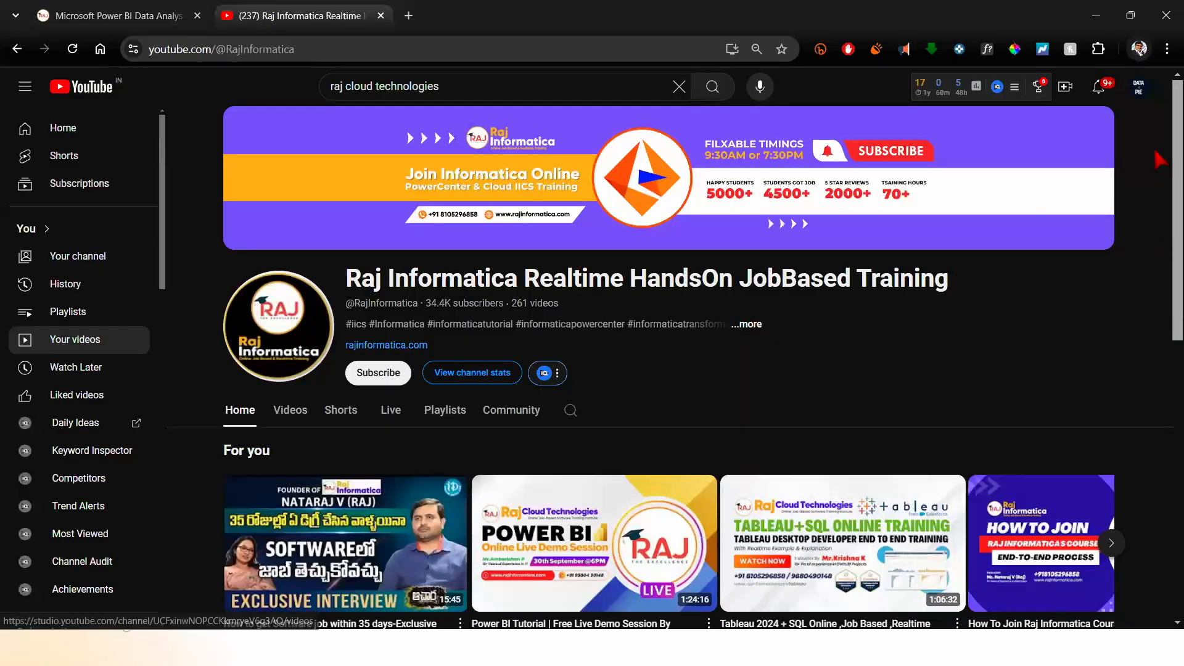
{"action": "scroll", "coordinate": [1160, 204], "scroll_direction": "down", "scroll_amount": 3}
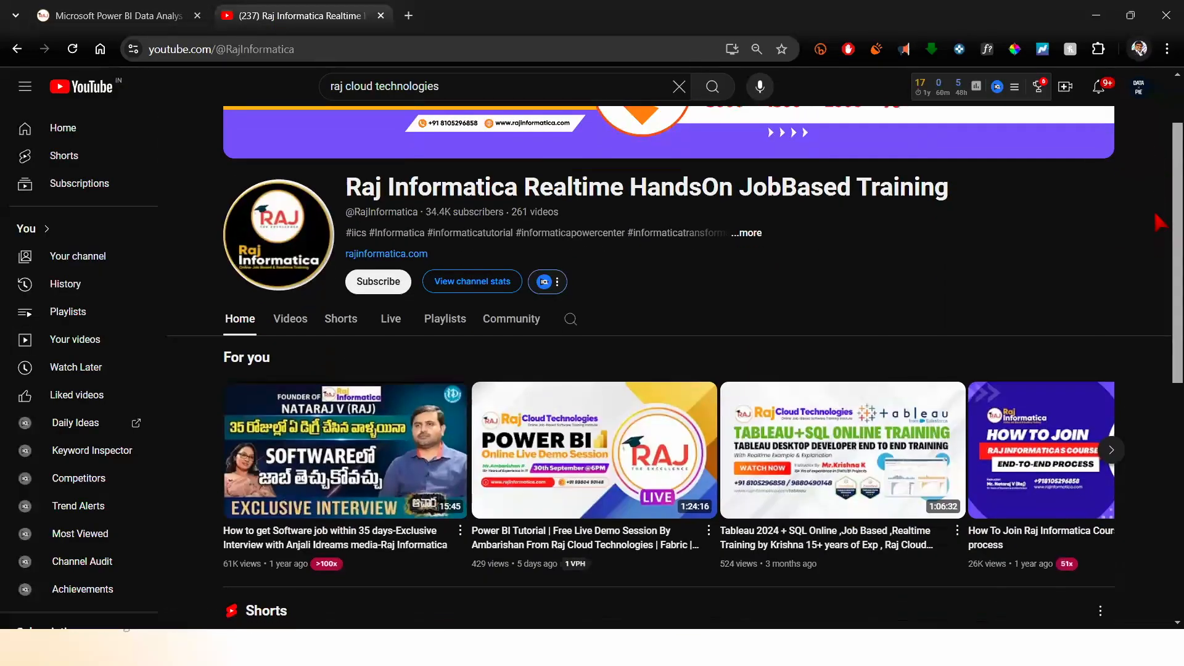
{"action": "scroll", "coordinate": [582, 449], "scroll_direction": "down", "scroll_amount": 2}
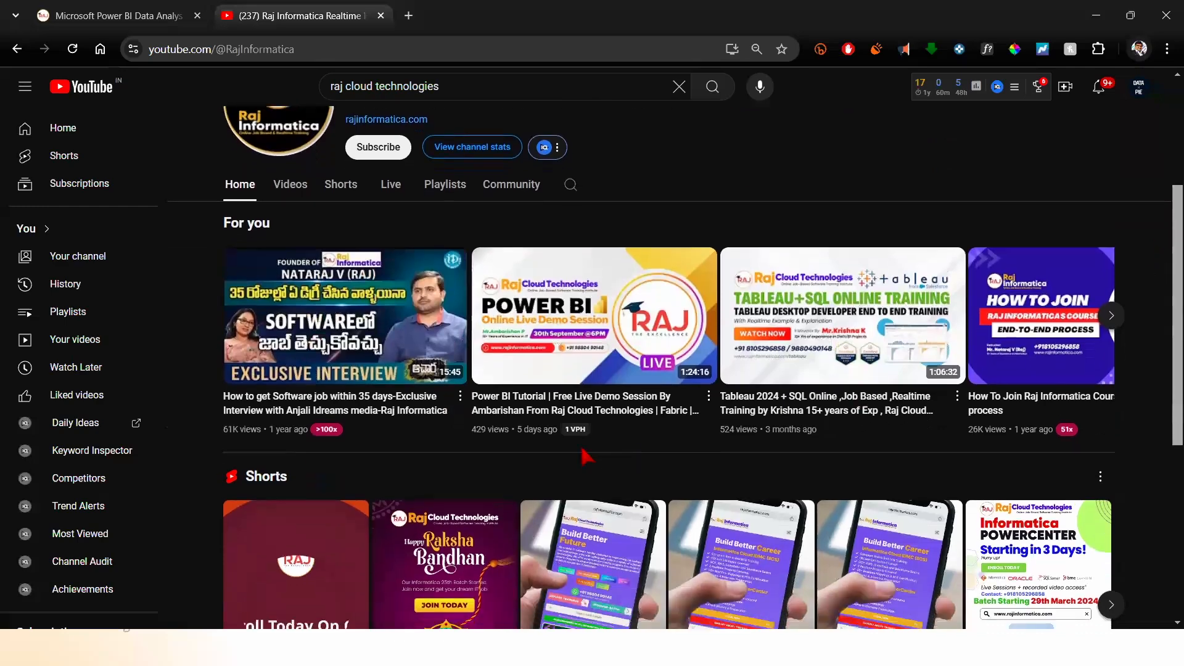
{"action": "left_click", "coordinate": [285, 162]}
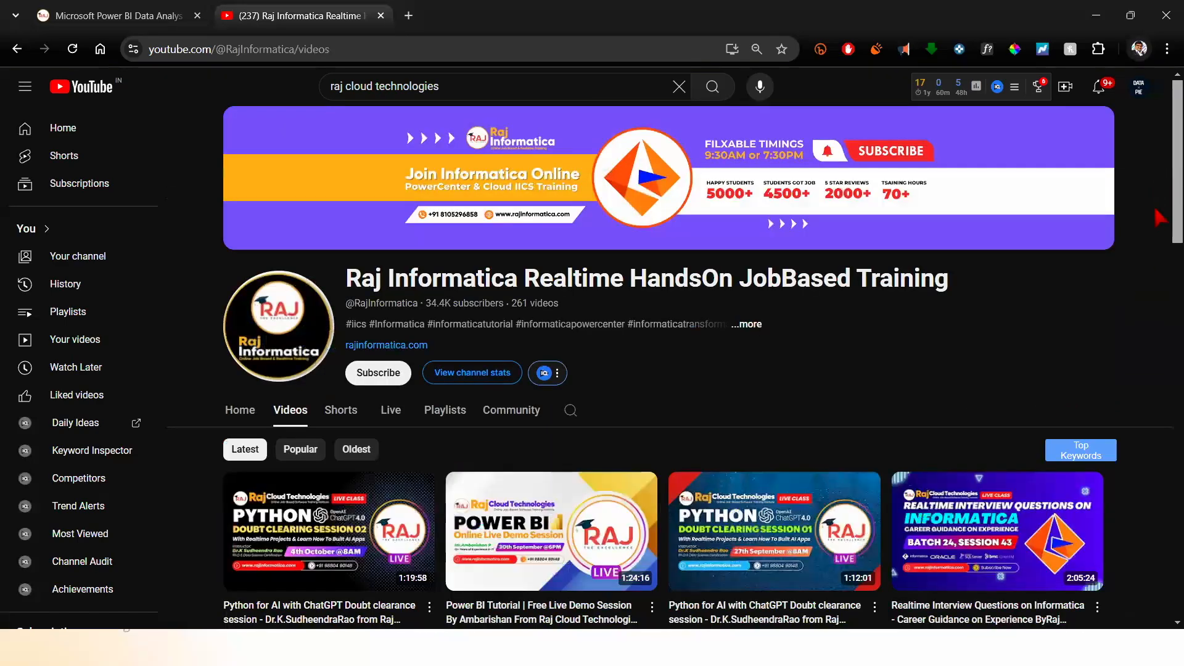
- Examine the channel's latest uploaded videos to see which technologies and training sessions they cover
{"action": "scroll", "coordinate": [1159, 204], "scroll_direction": "down", "scroll_amount": 3}
{"action": "scroll", "coordinate": [1160, 229], "scroll_direction": "down", "scroll_amount": 2}
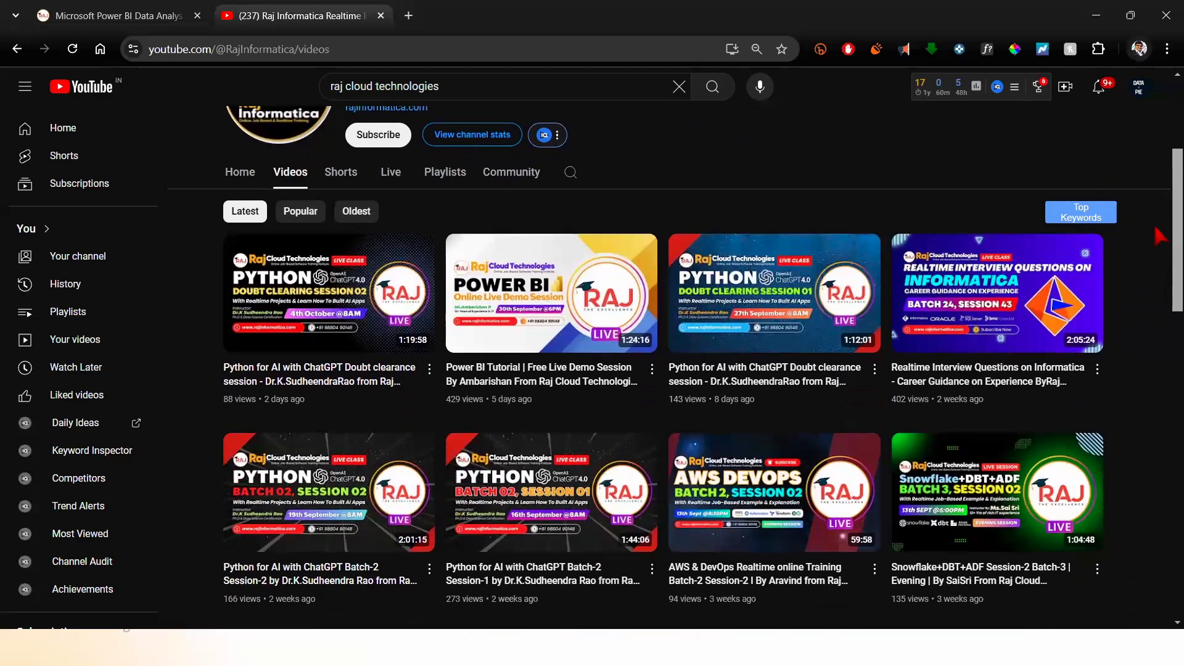
{"action": "scroll", "coordinate": [1160, 237], "scroll_direction": "down", "scroll_amount": 1}
{"action": "scroll", "coordinate": [1160, 240], "scroll_direction": "down", "scroll_amount": 1}
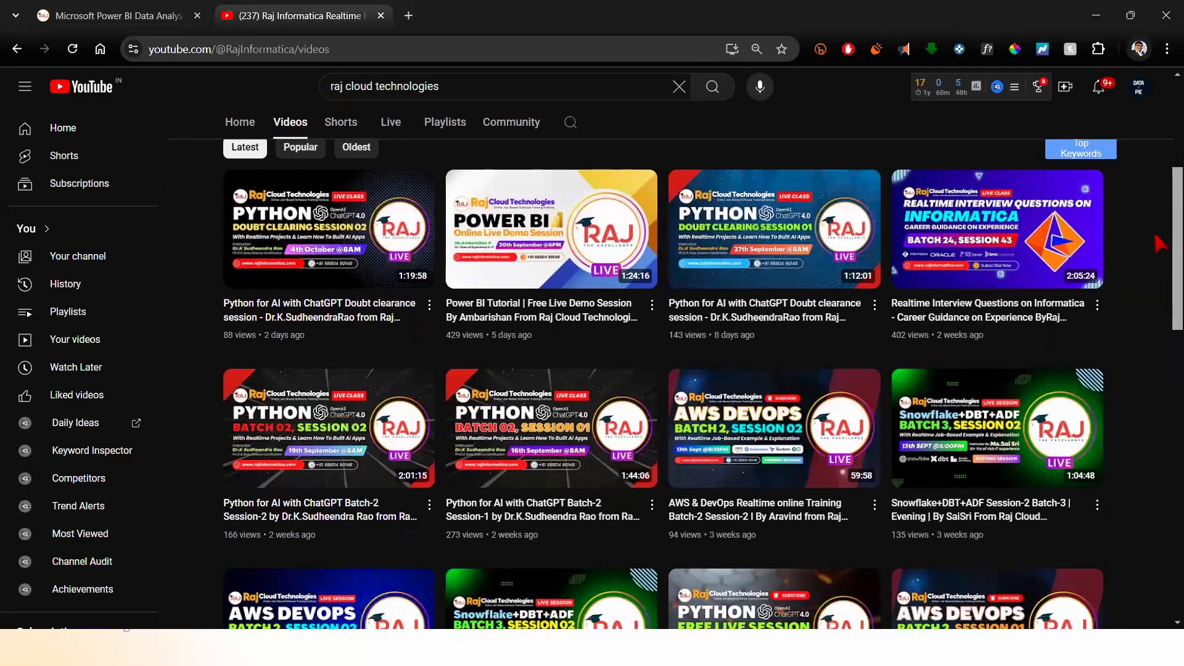
{"action": "scroll", "coordinate": [1160, 250], "scroll_direction": "down", "scroll_amount": 1}
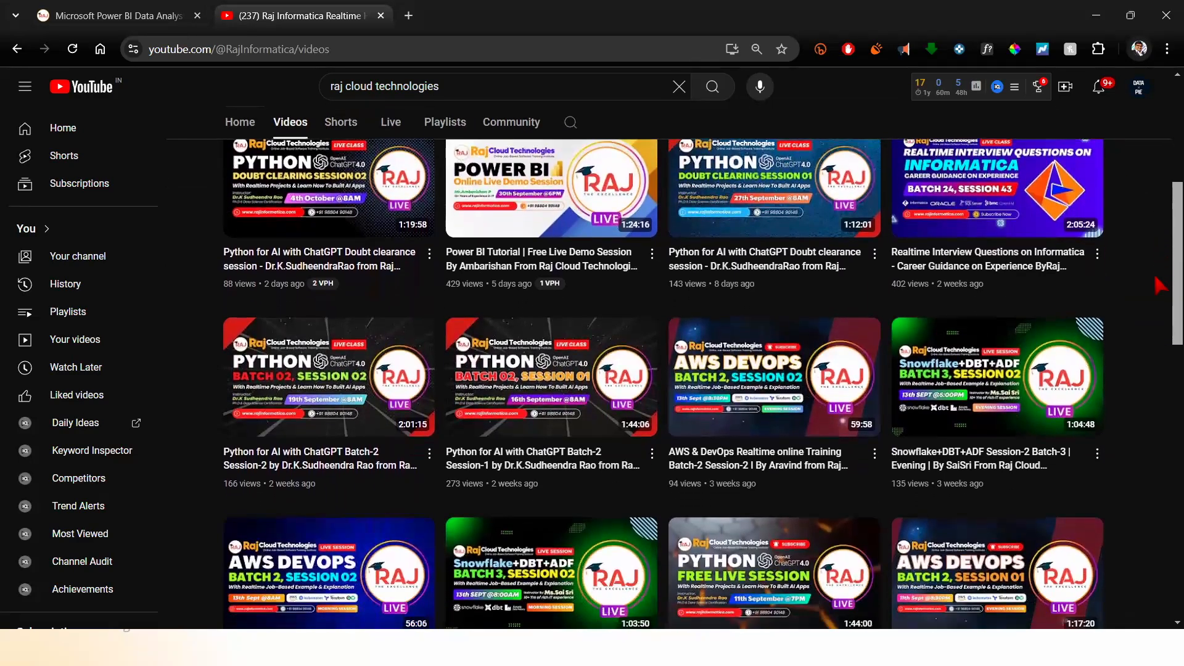
{"action": "scroll", "coordinate": [1160, 296], "scroll_direction": "down", "scroll_amount": 4}
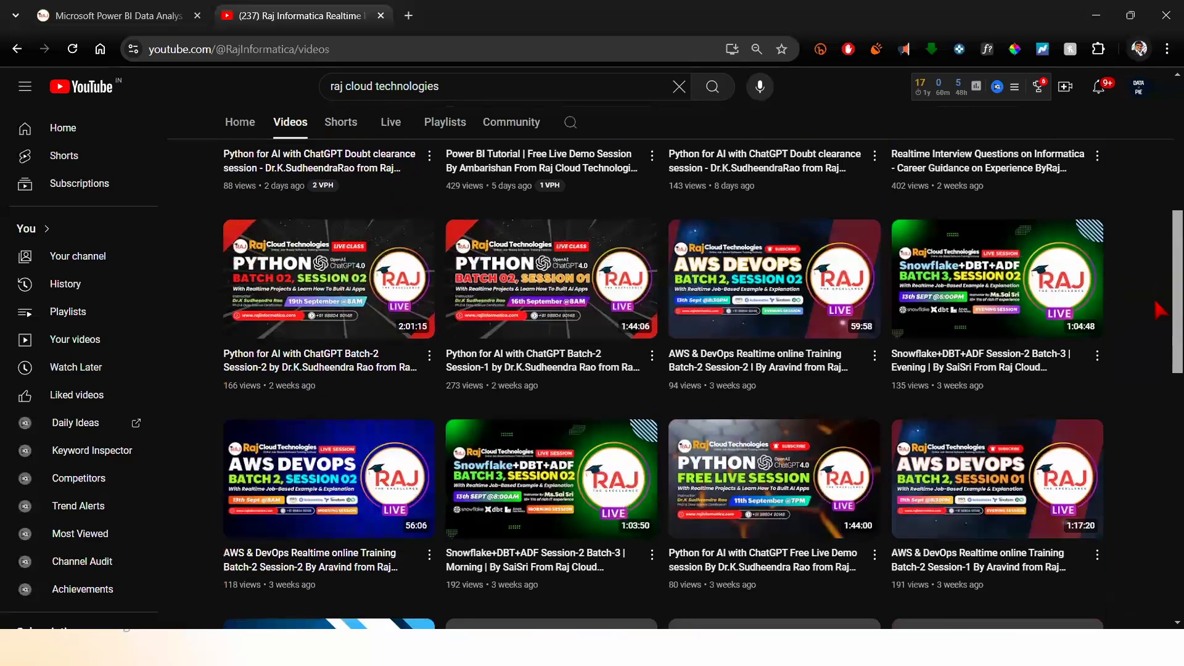
{"action": "scroll", "coordinate": [1160, 345], "scroll_direction": "down", "scroll_amount": 3}
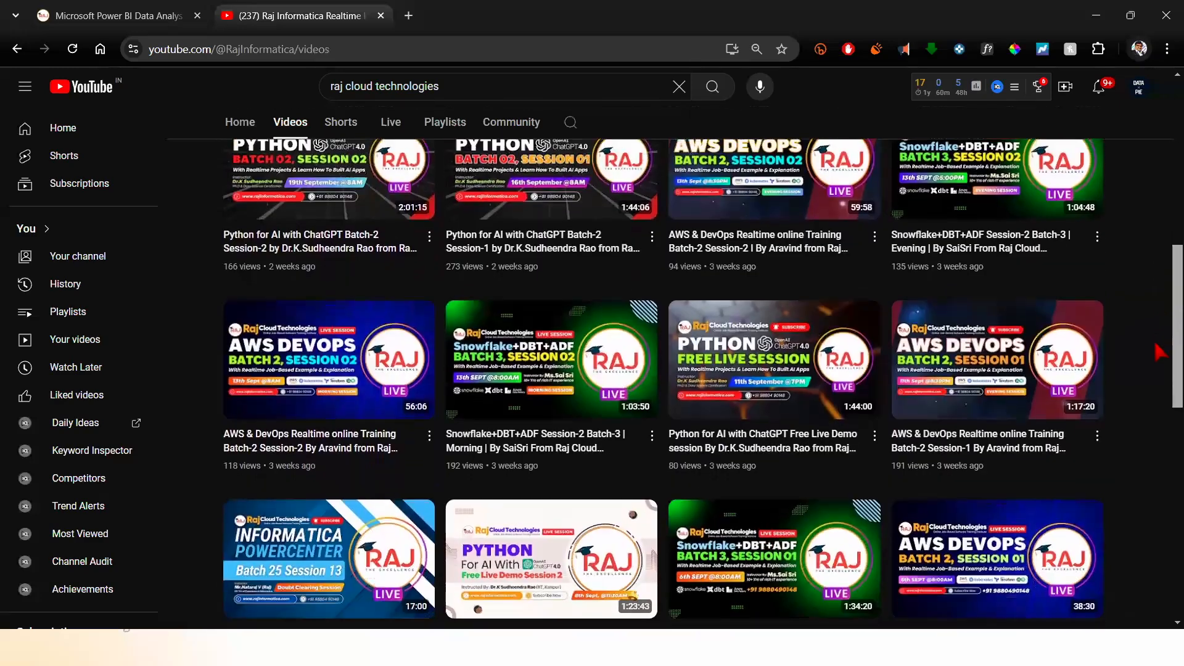
{"action": "scroll", "coordinate": [1160, 368], "scroll_direction": "down", "scroll_amount": 5}
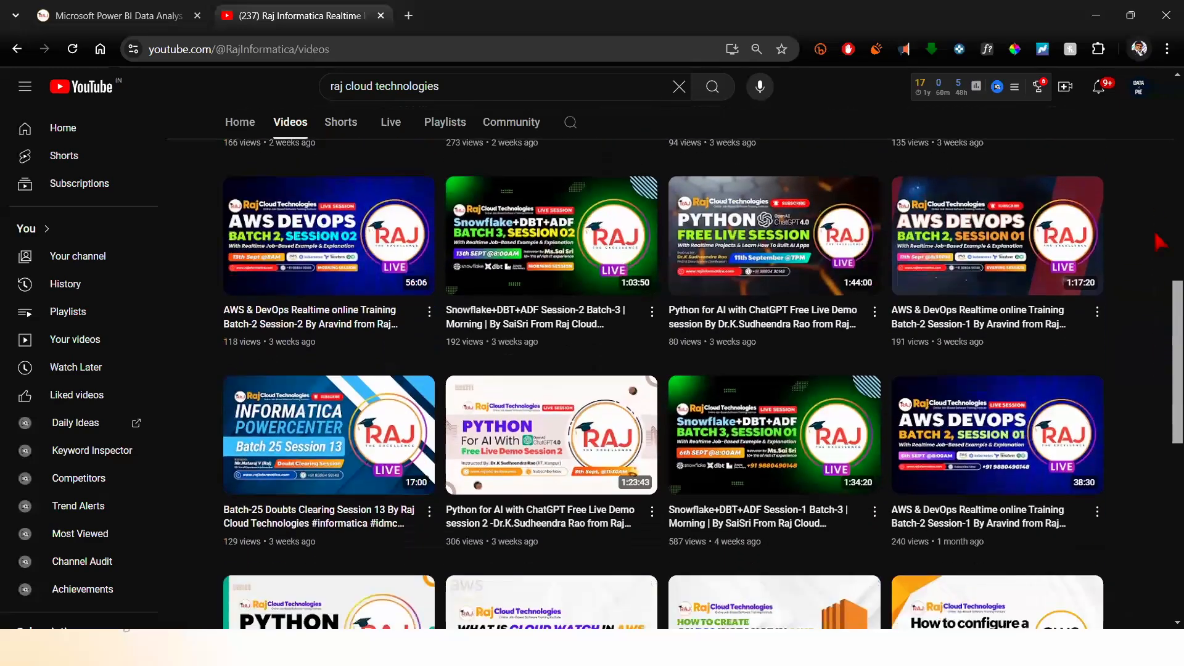
{"action": "scroll", "coordinate": [1160, 346], "scroll_direction": "up", "scroll_amount": 8}
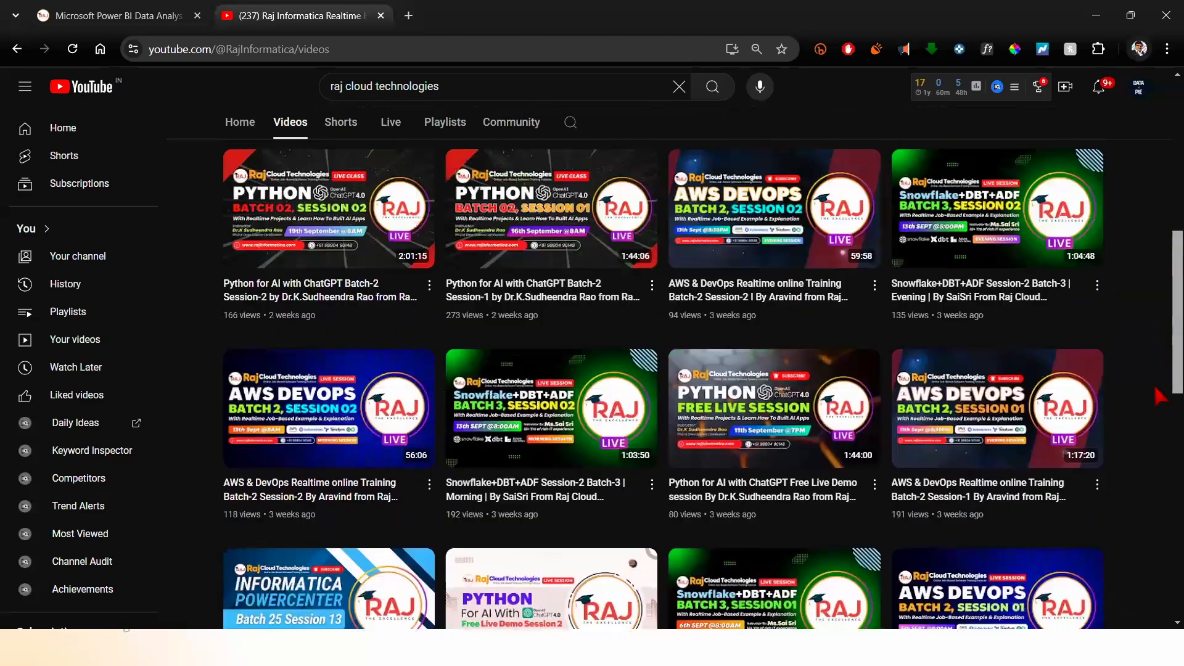
{"action": "scroll", "coordinate": [1159, 432], "scroll_direction": "up", "scroll_amount": 2}
{"action": "scroll", "coordinate": [1160, 469], "scroll_direction": "down", "scroll_amount": 3}
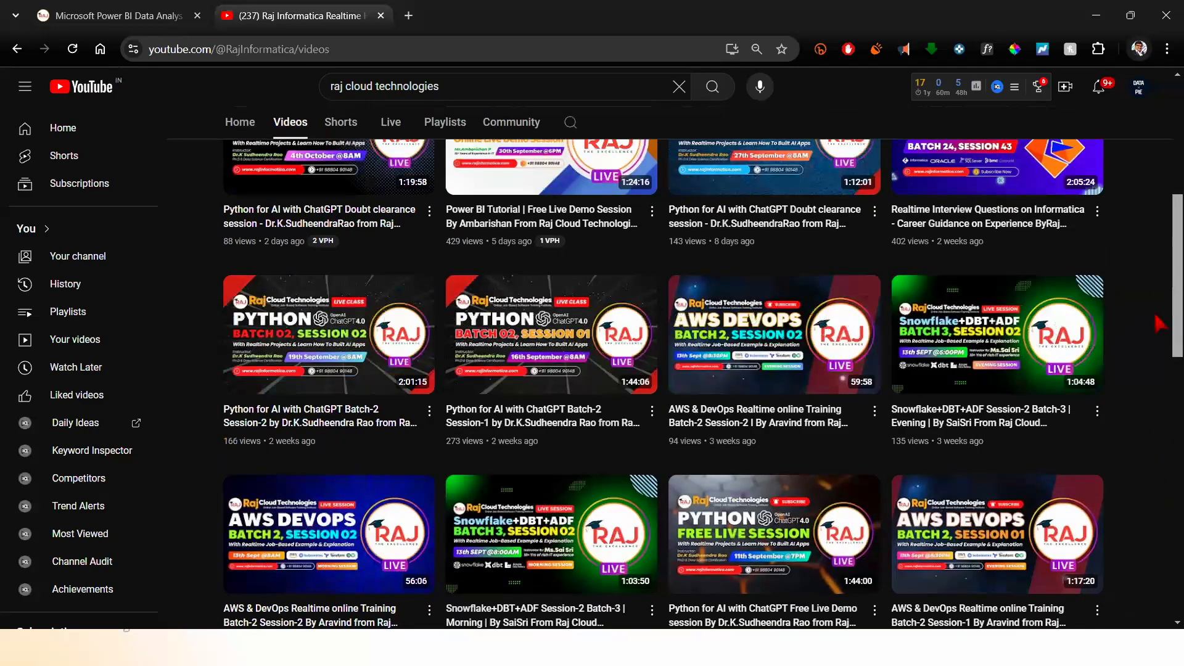
{"action": "scroll", "coordinate": [1160, 494], "scroll_direction": "down", "scroll_amount": 2}
{"action": "scroll", "coordinate": [678, 401], "scroll_direction": "down", "scroll_amount": 4}
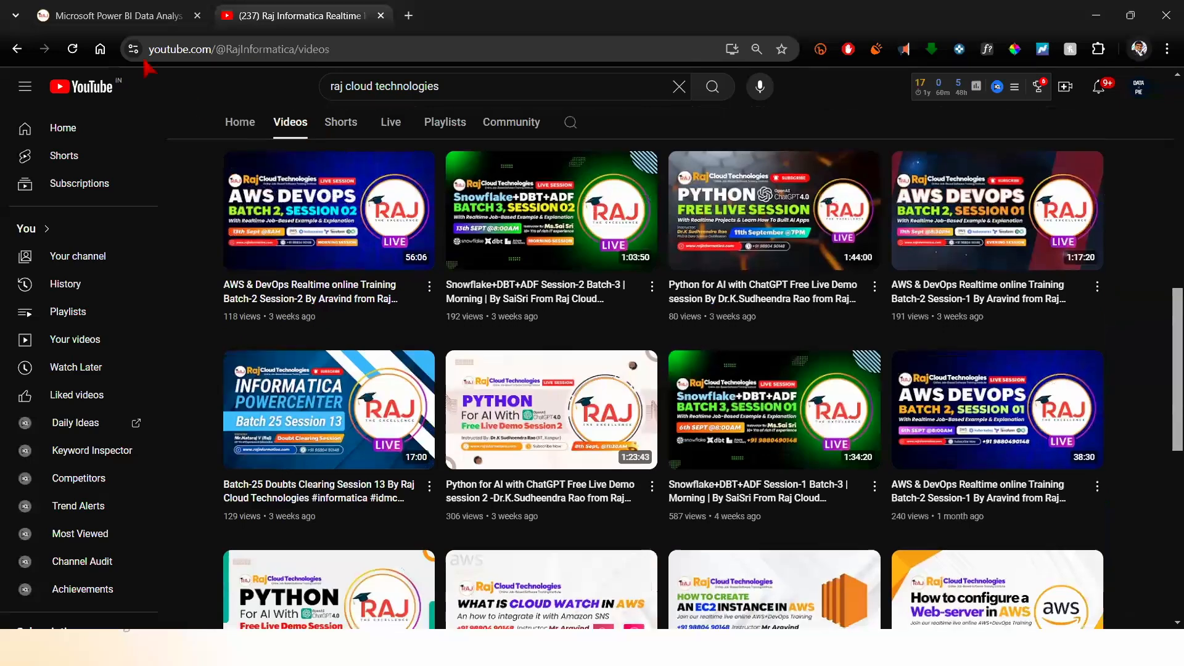
{"action": "scroll", "coordinate": [432, 308], "scroll_direction": "down", "scroll_amount": 2}
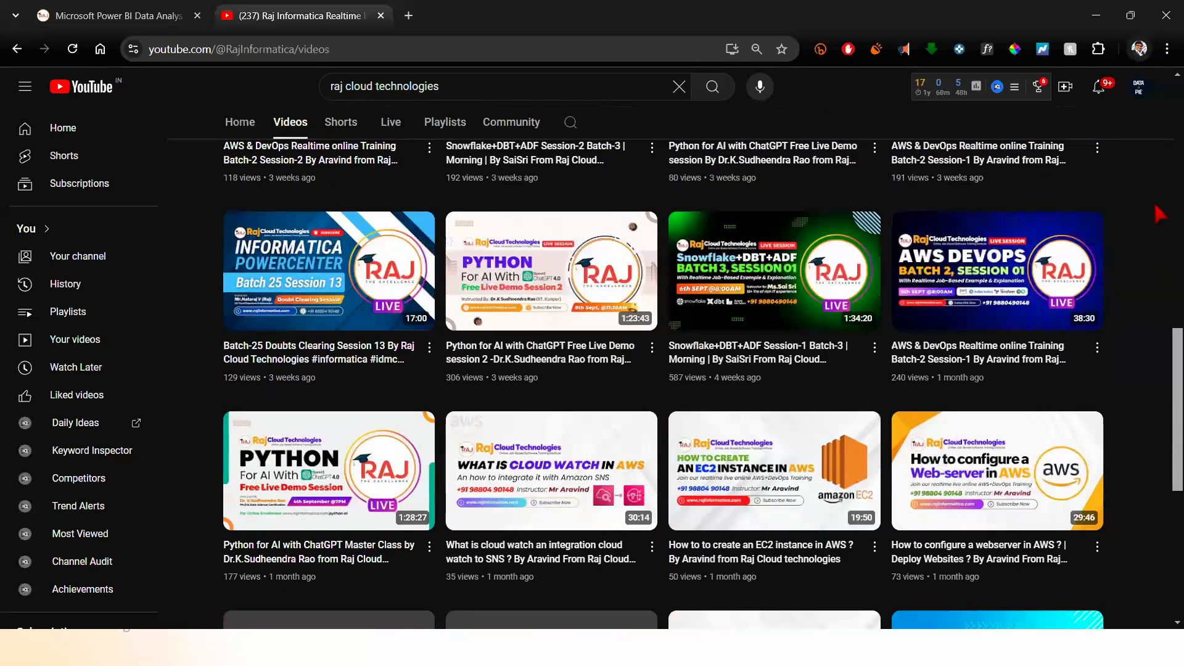
- Return to the Power BI training page and review its technologies, course content and learning outcomes
{"action": "key", "text": "ctrl+shift+Tab"}
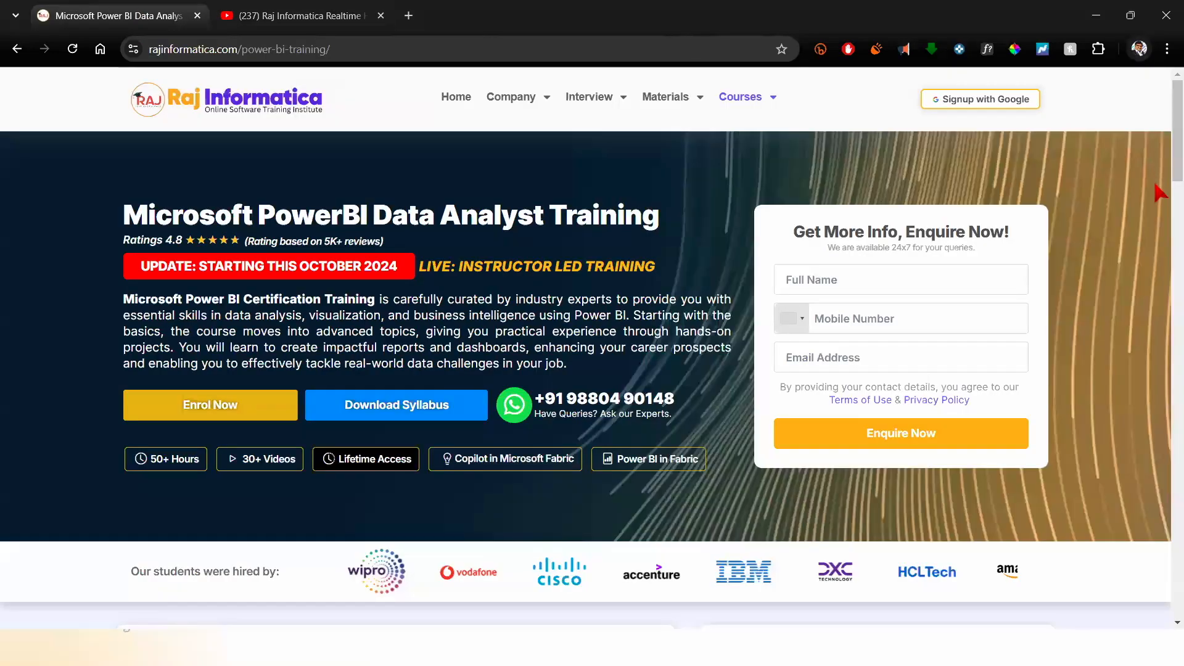
{"action": "scroll", "coordinate": [1159, 191], "scroll_direction": "down", "scroll_amount": 5}
{"action": "scroll", "coordinate": [1160, 213], "scroll_direction": "down", "scroll_amount": 3}
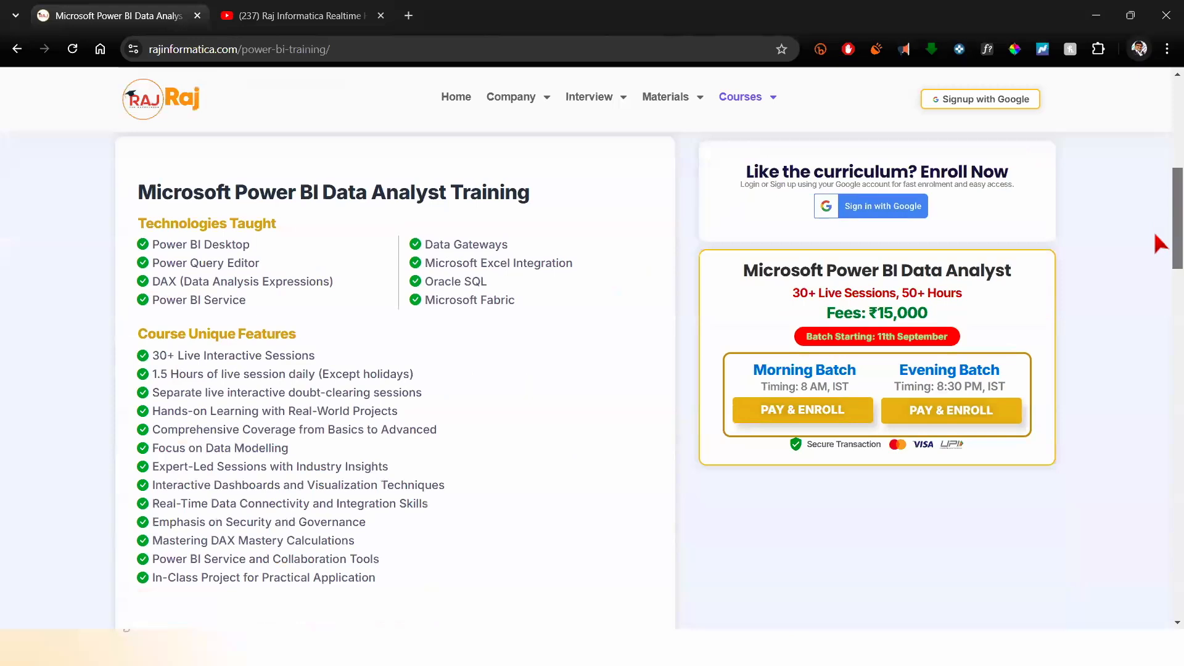
{"action": "scroll", "coordinate": [1161, 256], "scroll_direction": "down", "scroll_amount": 3}
{"action": "scroll", "coordinate": [1161, 309], "scroll_direction": "down", "scroll_amount": 3}
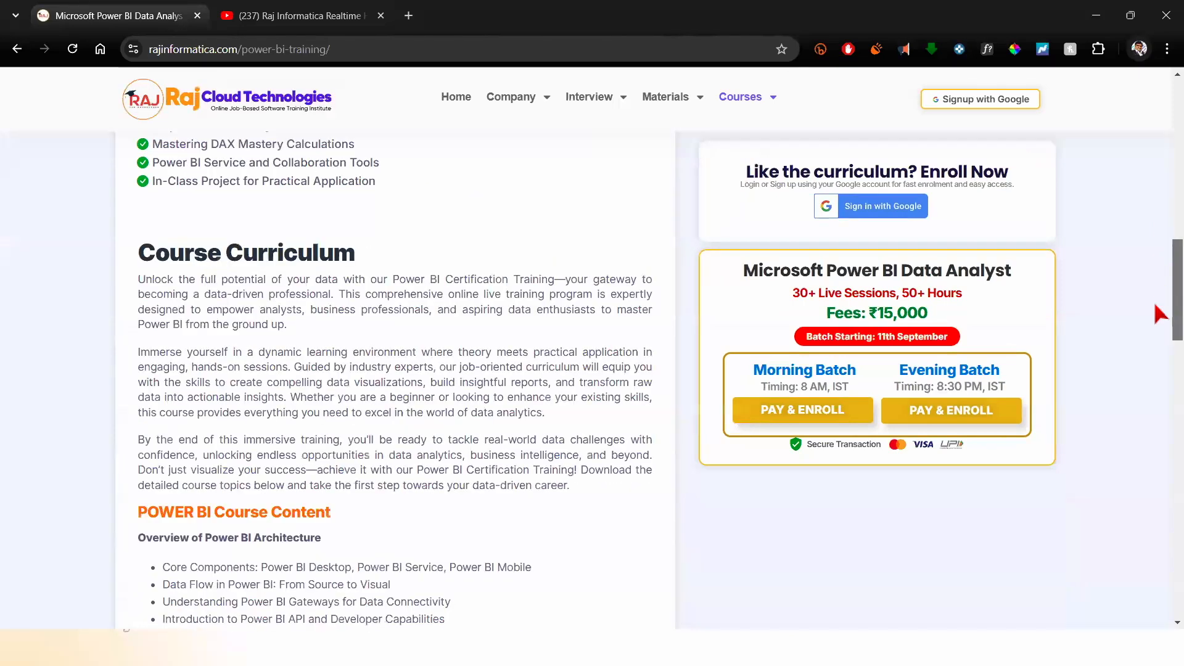
{"action": "scroll", "coordinate": [1161, 315], "scroll_direction": "down", "scroll_amount": 3}
{"action": "scroll", "coordinate": [1163, 345], "scroll_direction": "down", "scroll_amount": 1}
{"action": "scroll", "coordinate": [1161, 394], "scroll_direction": "down", "scroll_amount": 4}
{"action": "scroll", "coordinate": [1161, 426], "scroll_direction": "down", "scroll_amount": 1}
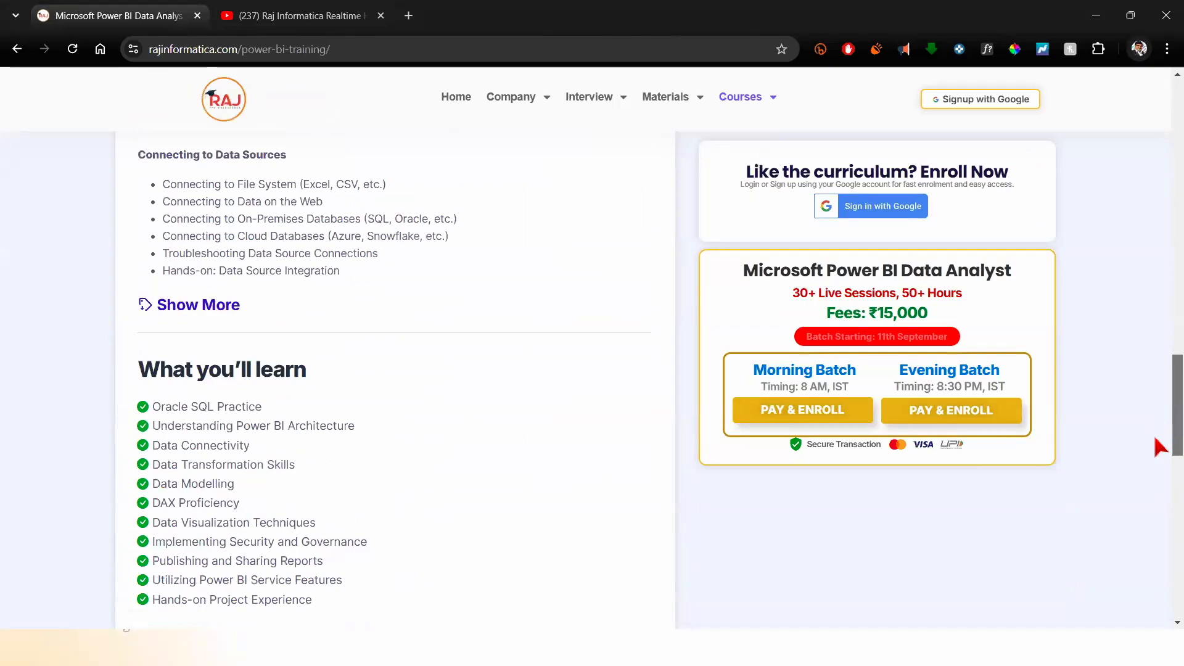
{"action": "scroll", "coordinate": [1161, 467], "scroll_direction": "down", "scroll_amount": 4}
{"action": "scroll", "coordinate": [1164, 425], "scroll_direction": "up", "scroll_amount": 10}
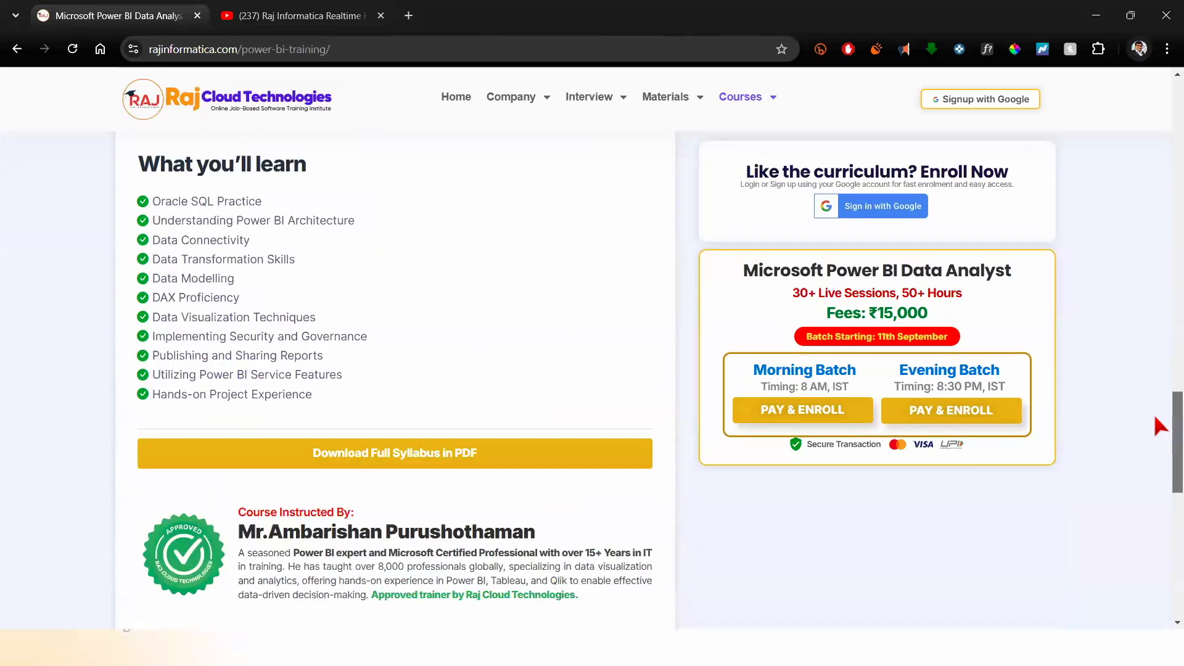
{"action": "left_click_drag", "start_coordinate": [1152, 41], "coordinate": [1087, 5]}
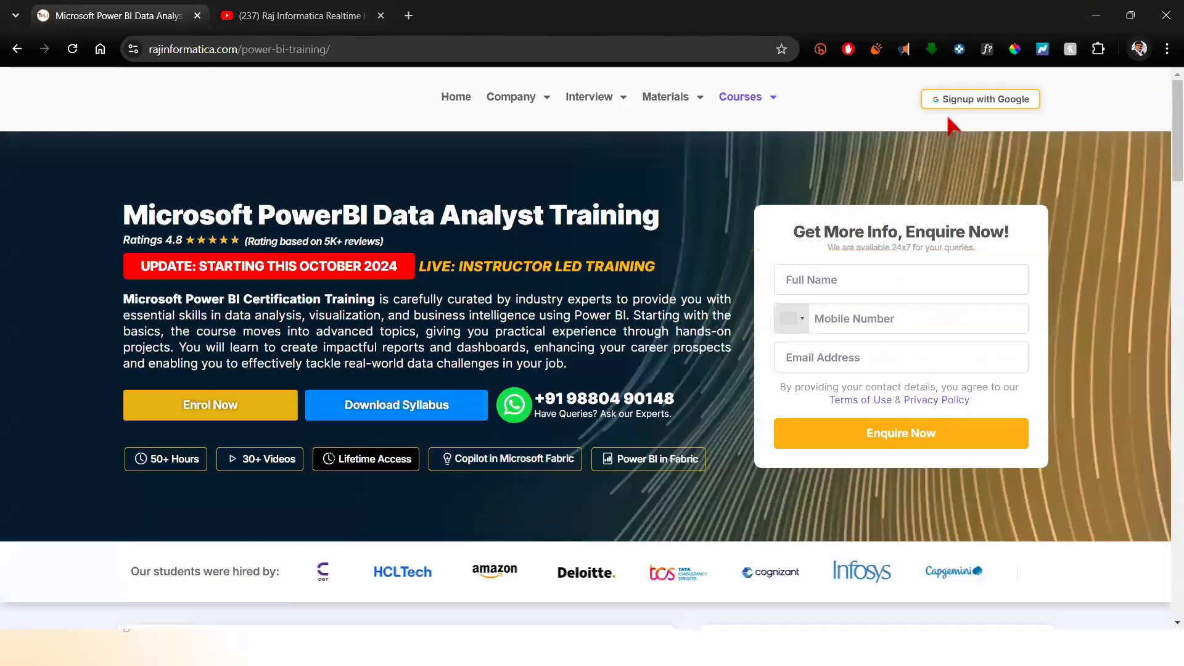
- Minimize the browser and exit the Business Intelligence slide show to reach the Power BI Desktop start screen
{"action": "left_click", "coordinate": [1093, 11]}
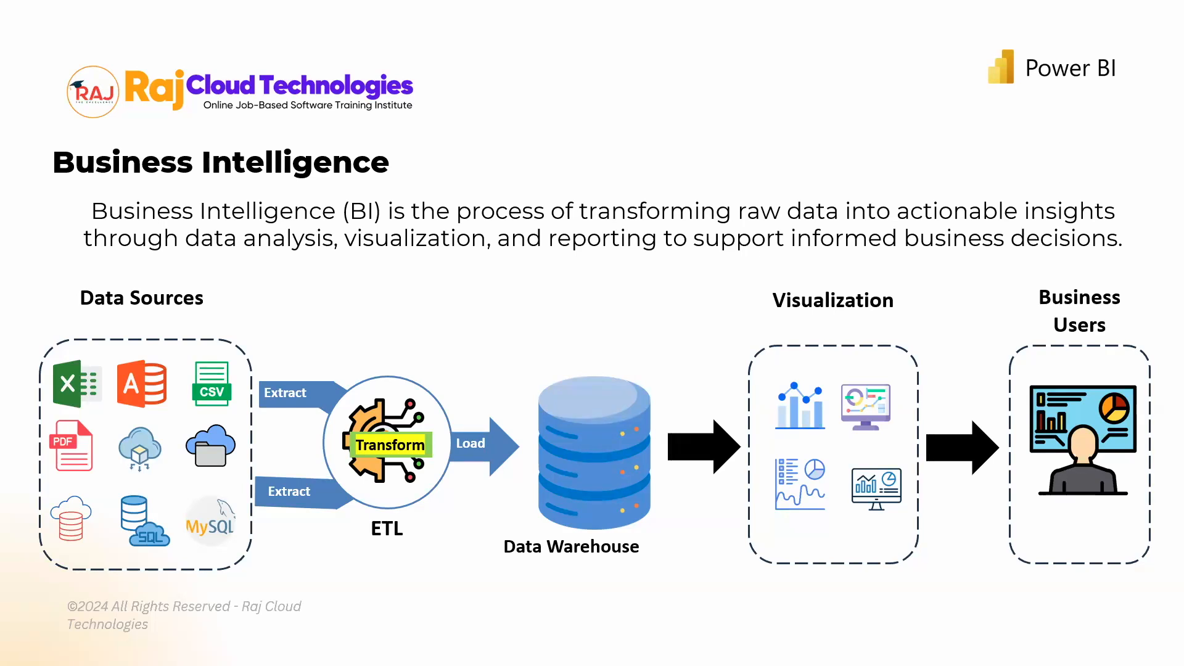
{"action": "key", "text": "Escape"}
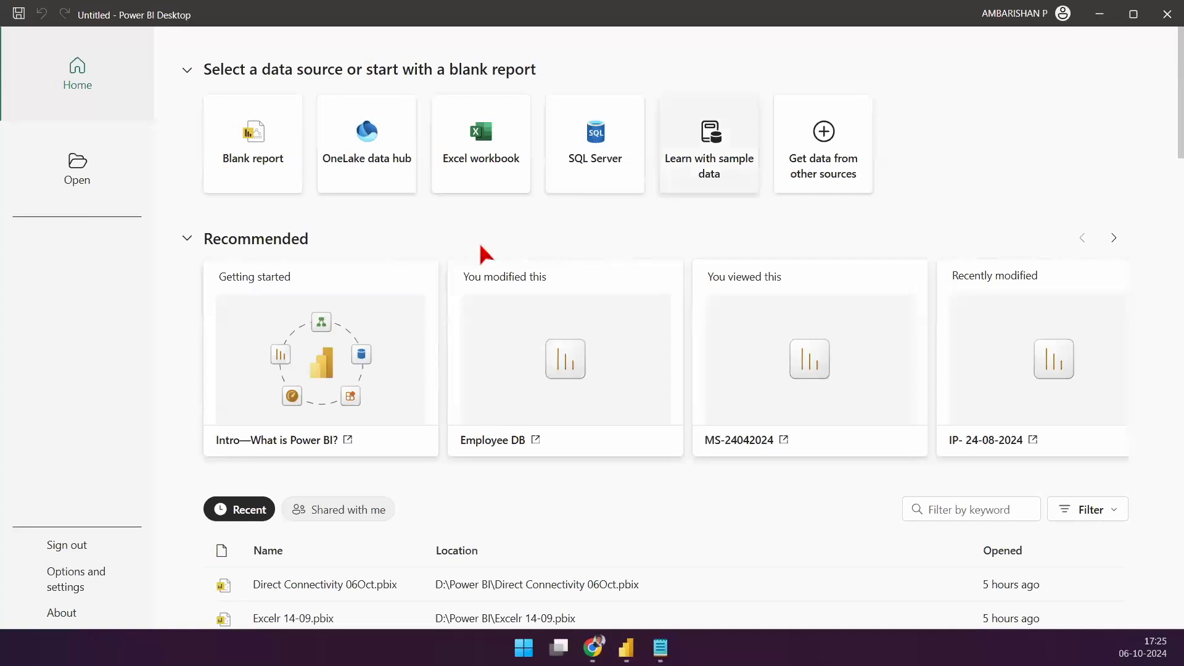
- Search Windows for "power" to locate the Power BI Desktop app, and close the search
{"action": "left_click", "coordinate": [524, 648]}
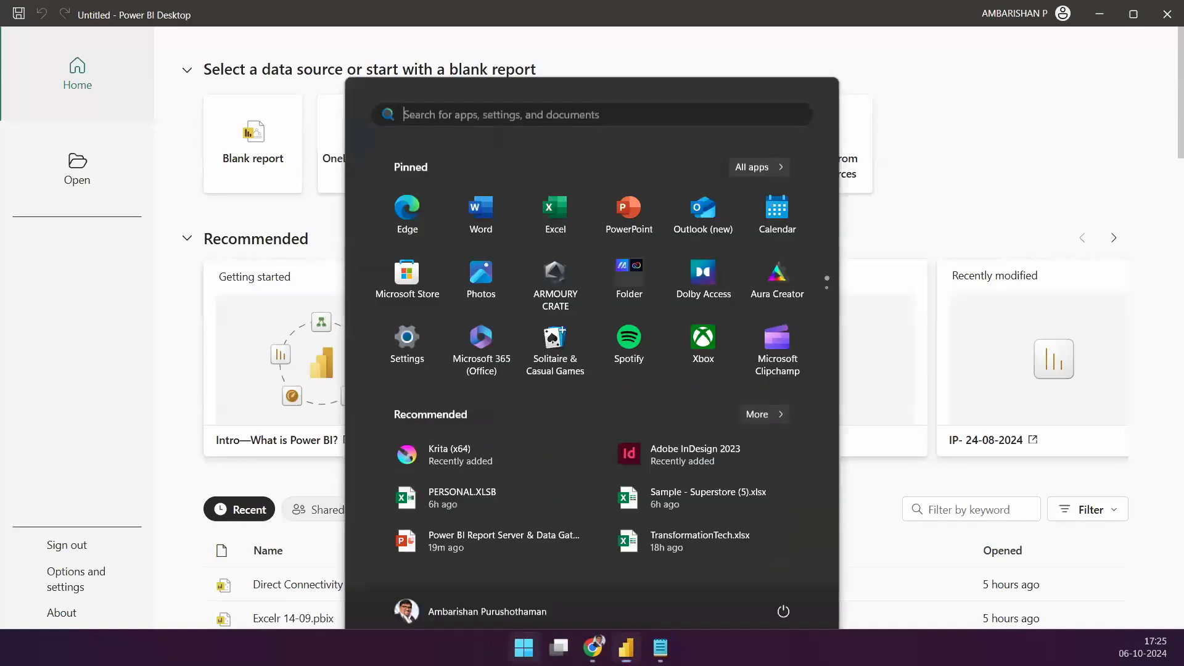
{"action": "type", "text": "power"}
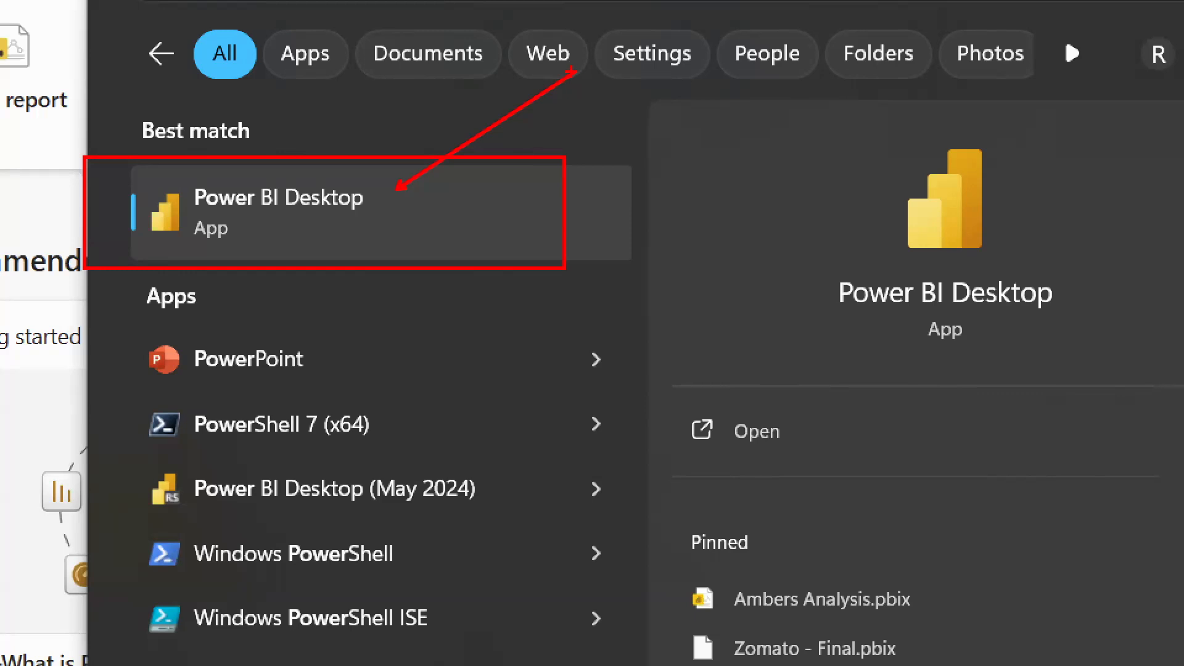
{"action": "key", "text": "Escape"}
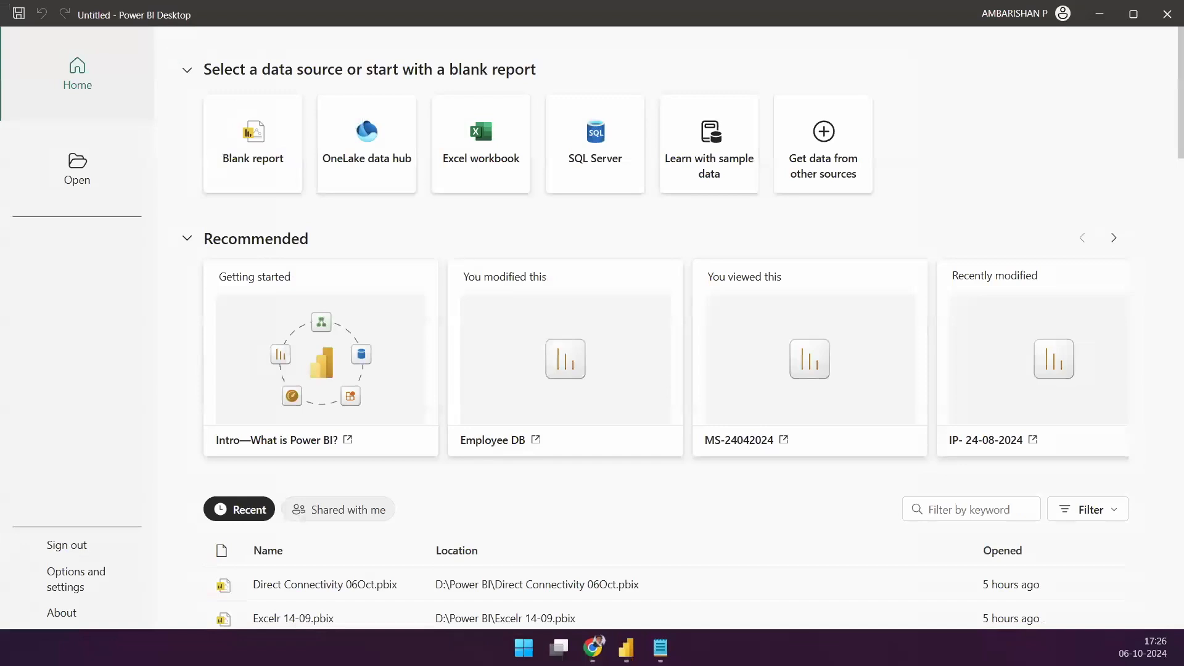
- Underline the untitled report's window title in Power BI Desktop with a red annotation stroke
{"action": "left_click_drag", "start_coordinate": [130, 39], "coordinate": [196, 51]}
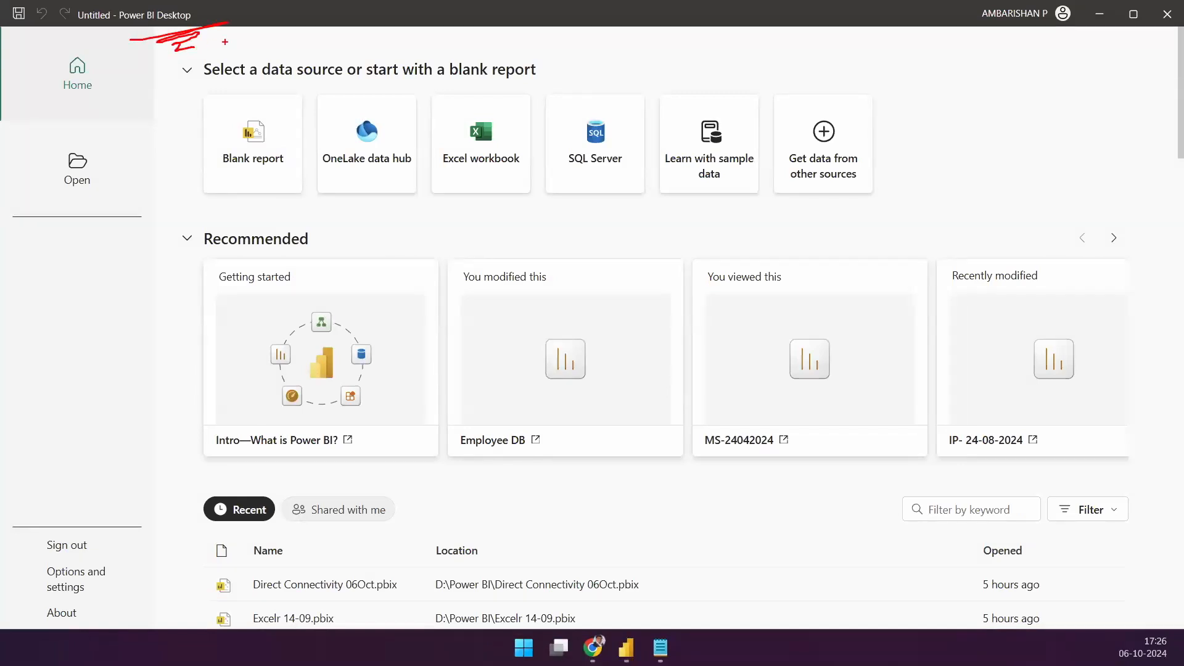
- Mark the Blank report option with a red box and arrow, and clear the annotations
{"action": "mouse_move", "coordinate": [189, 92]}
{"action": "left_mouse_down"}
{"action": "mouse_move", "coordinate": [309, 209]}
{"action": "mouse_move", "coordinate": [344, 275]}
{"action": "left_mouse_up"}
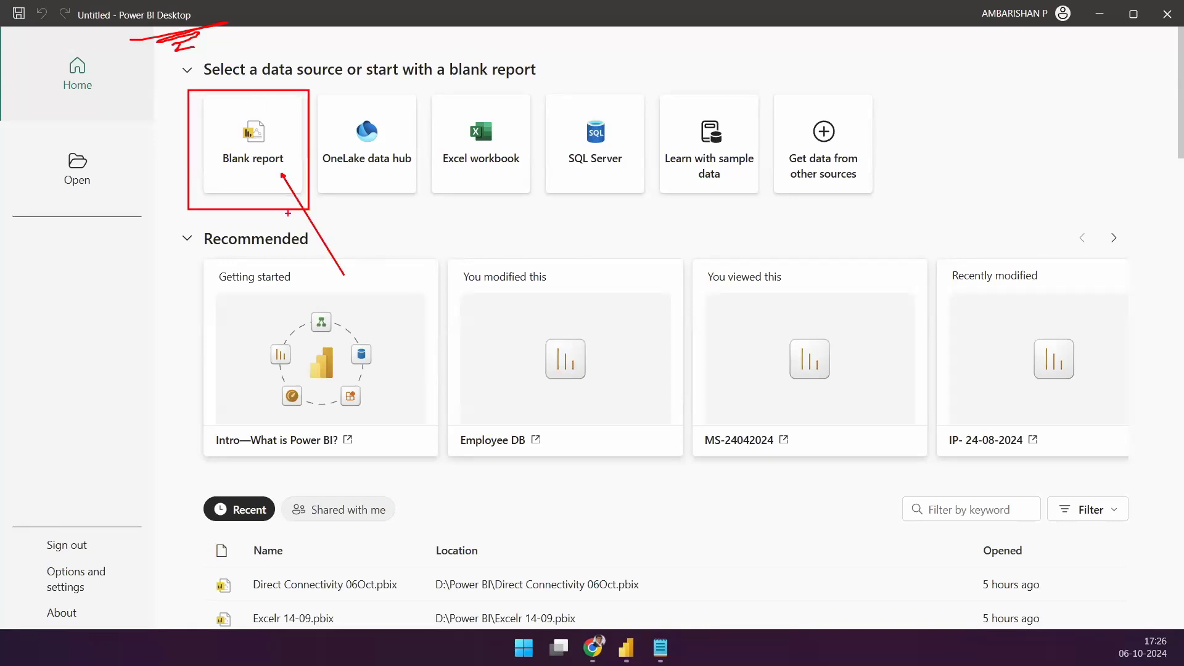
{"action": "left_click_drag", "start_coordinate": [157, 51], "coordinate": [179, 43]}
{"action": "left_click_drag", "start_coordinate": [267, 109], "coordinate": [324, 52]}
{"action": "key", "text": "Escape"}
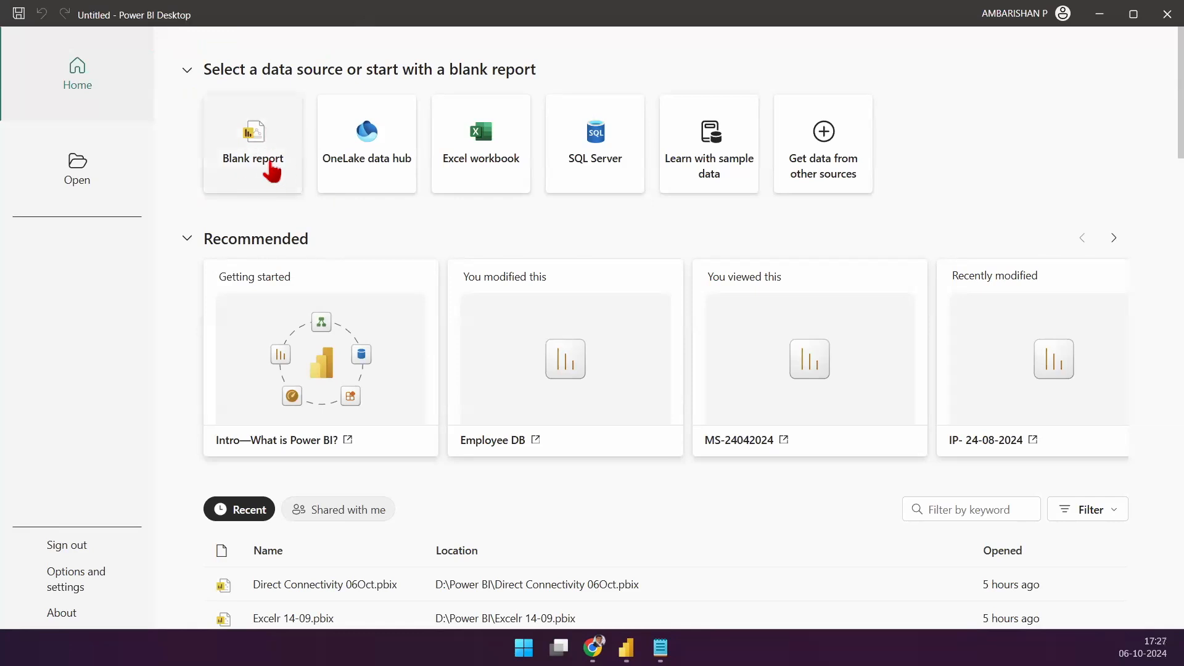
- Create a blank report and expand its Data pane
{"action": "left_click", "coordinate": [259, 151]}
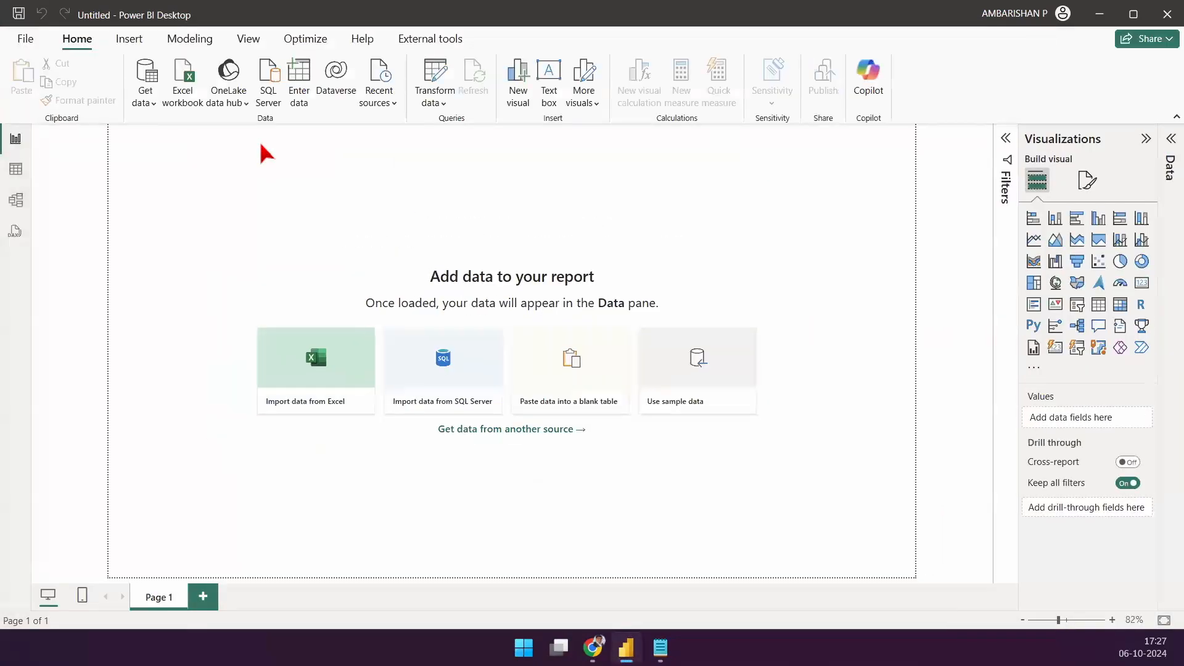
{"action": "left_click", "coordinate": [1169, 143]}
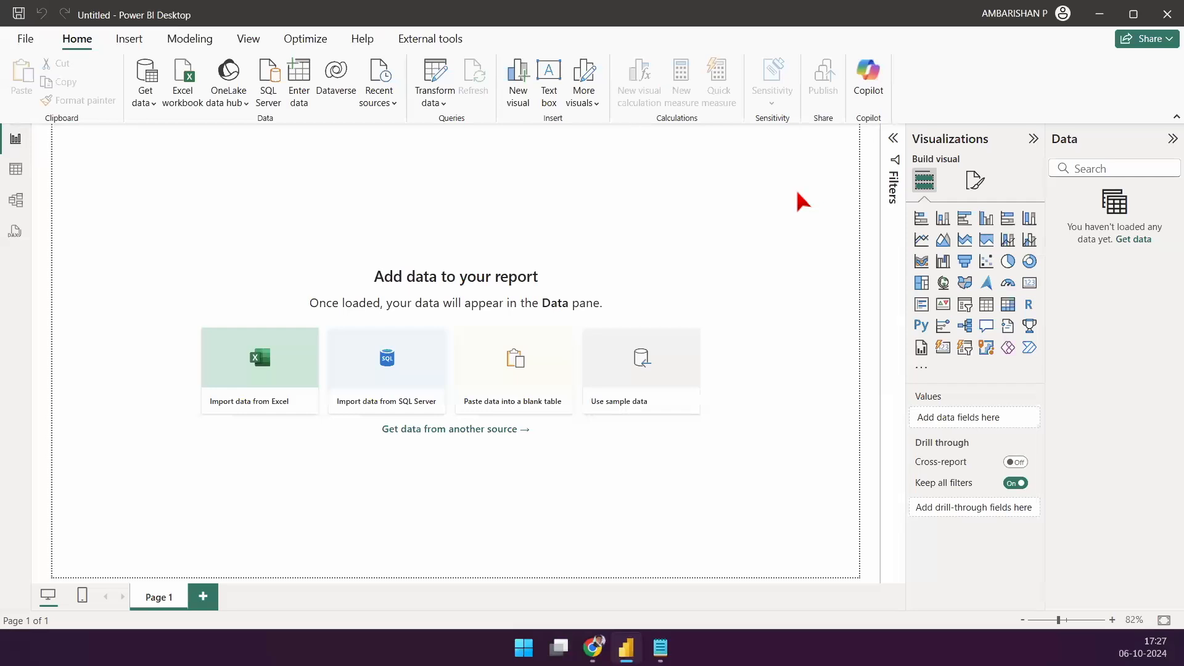
- Box the Get data command in red, clear the mark, and browse the File, Database, Power Platform, Online Services, Azure and All connectors in Get Data
{"action": "mouse_move", "coordinate": [123, 52]}
{"action": "left_mouse_down"}
{"action": "mouse_move", "coordinate": [166, 120]}
{"action": "mouse_move", "coordinate": [188, 192]}
{"action": "left_mouse_up"}
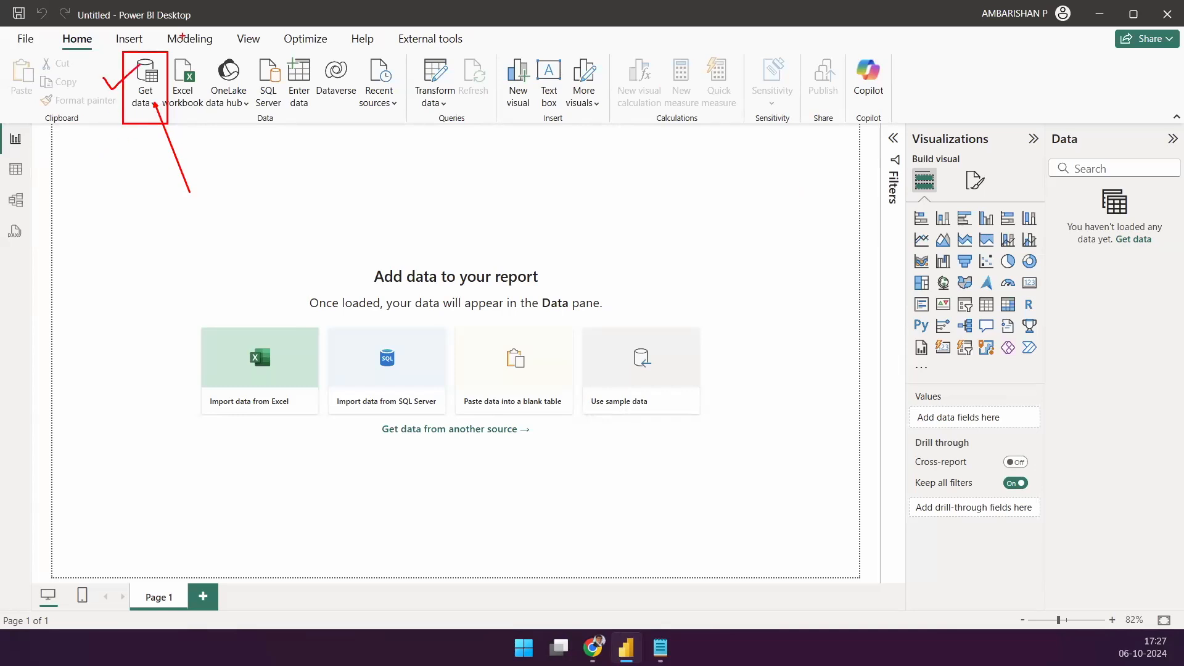
{"action": "key", "text": "Escape"}
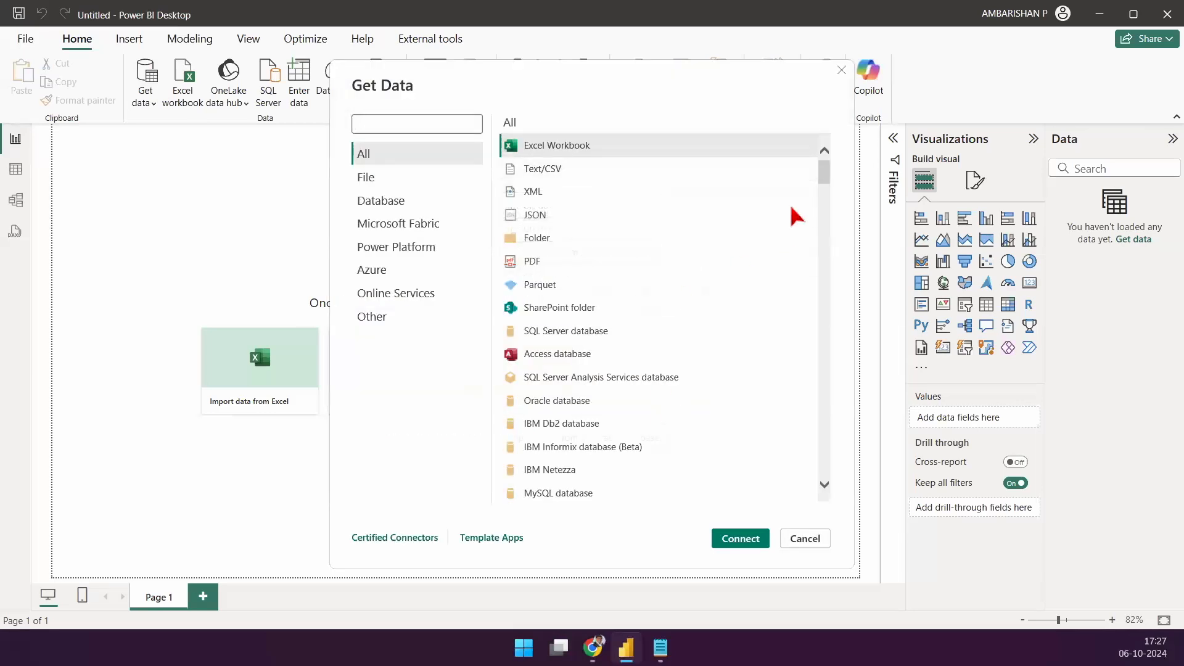
{"action": "left_click_drag", "start_coordinate": [825, 177], "coordinate": [826, 247]}
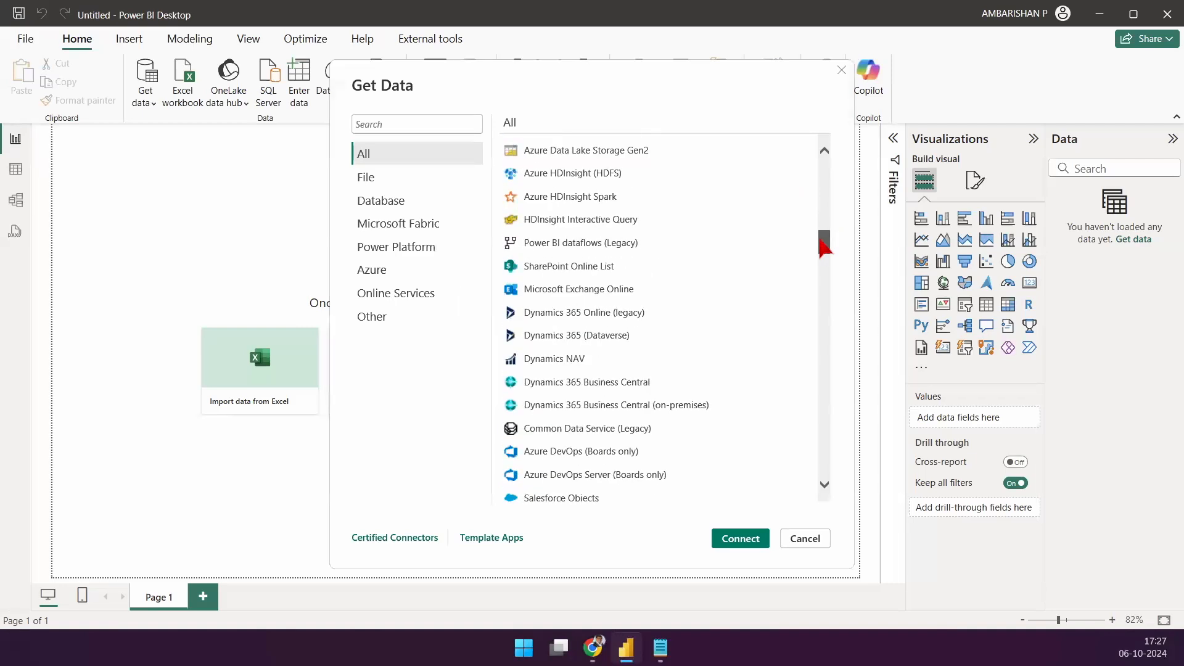
{"action": "left_click", "coordinate": [364, 179]}
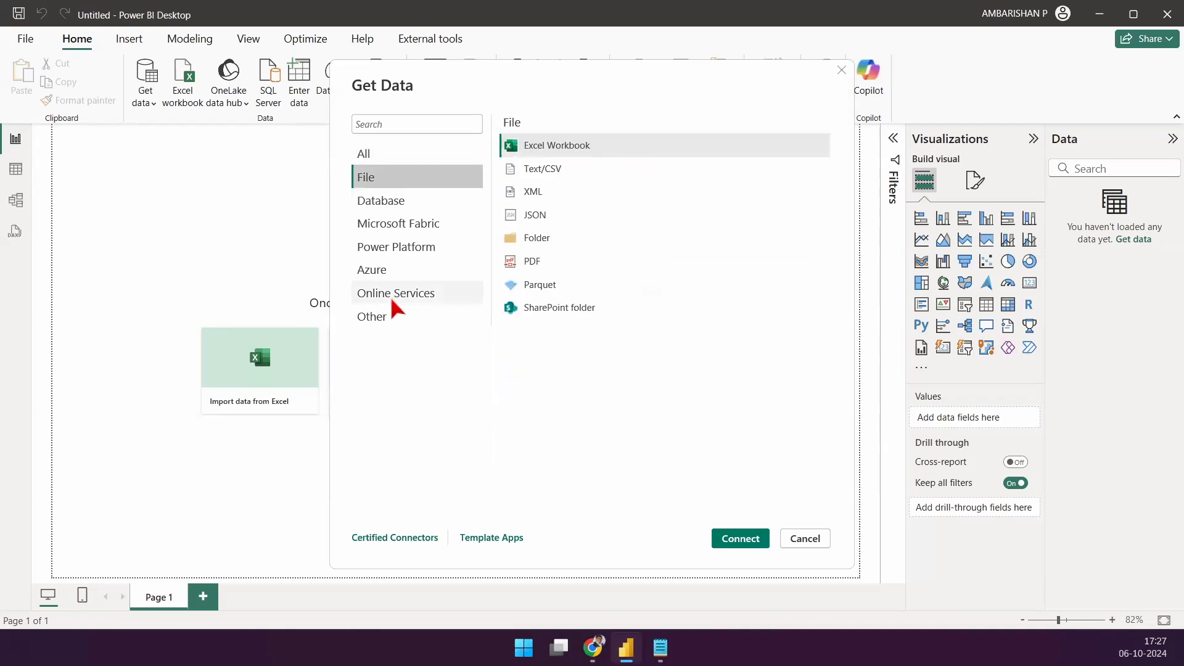
{"action": "left_click", "coordinate": [419, 207]}
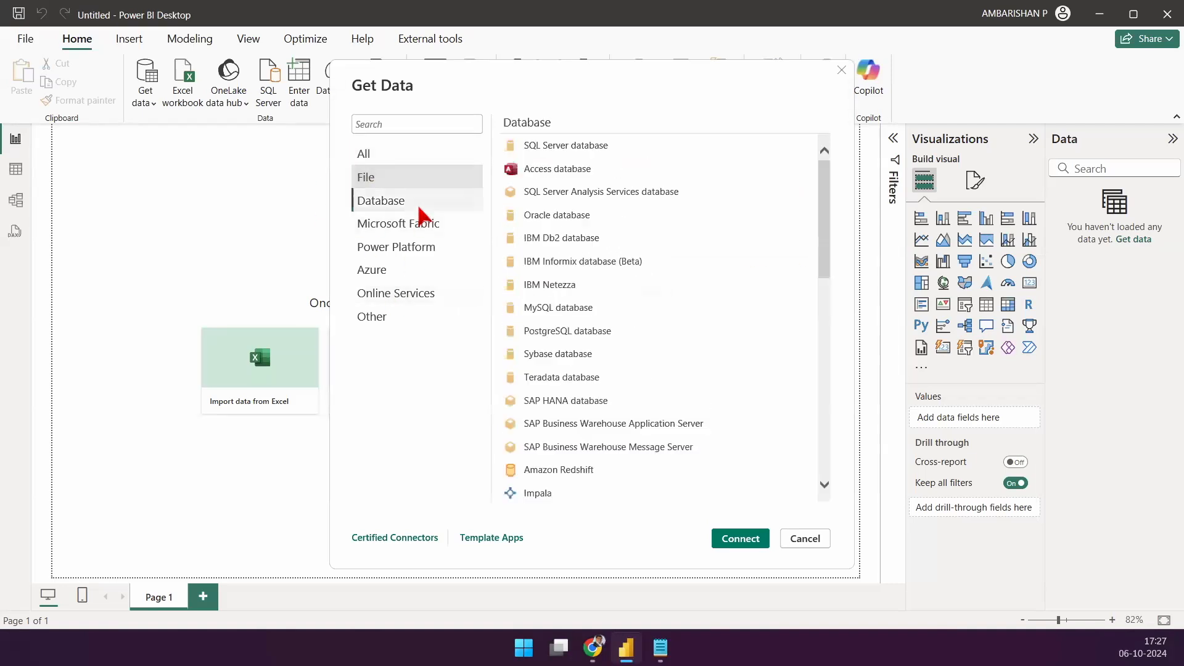
{"action": "left_click", "coordinate": [416, 244]}
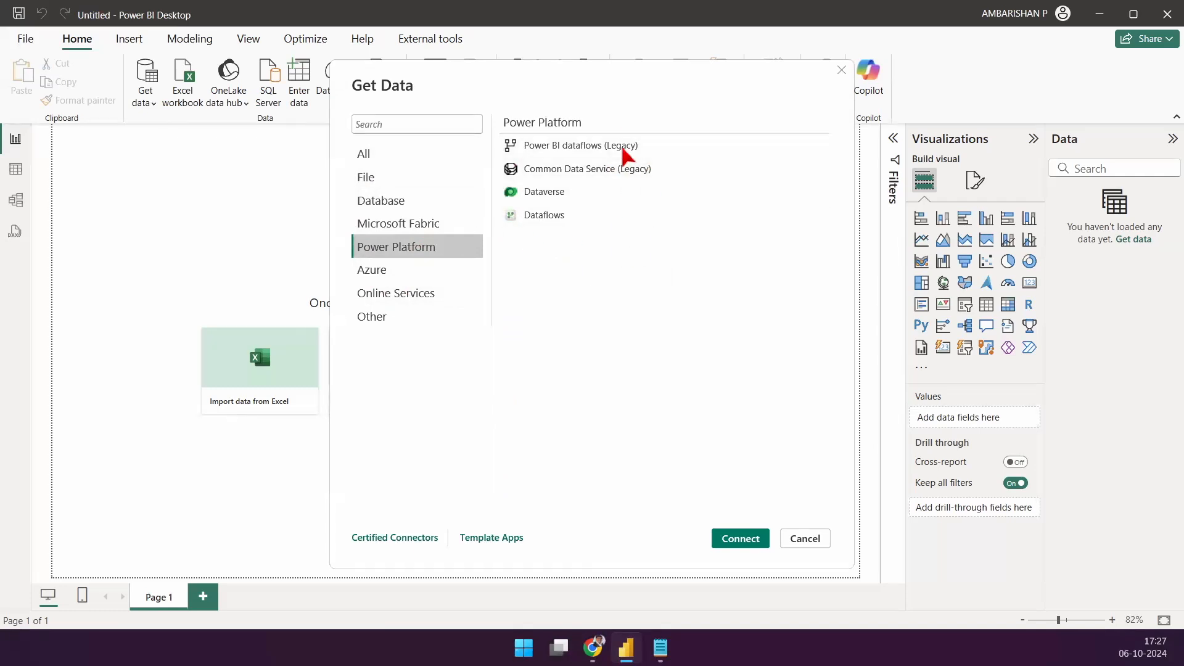
{"action": "left_click", "coordinate": [426, 291]}
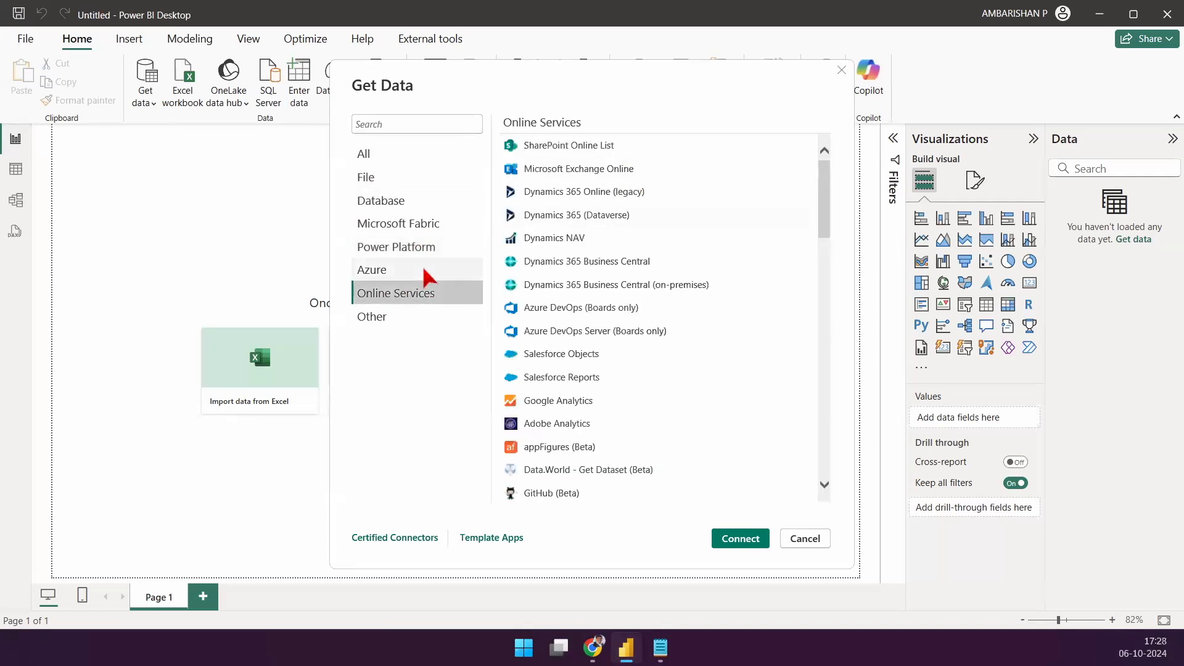
{"action": "left_click", "coordinate": [429, 272]}
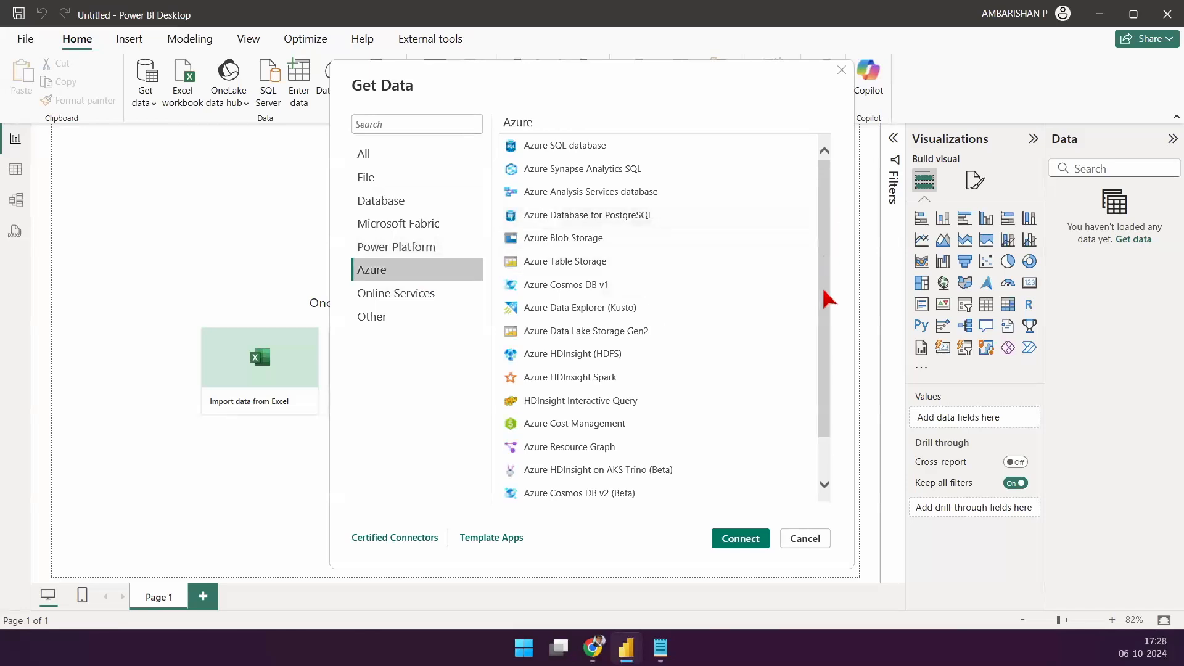
{"action": "scroll", "coordinate": [829, 300], "scroll_direction": "down", "scroll_amount": 1}
{"action": "scroll", "coordinate": [834, 198], "scroll_direction": "up", "scroll_amount": 1}
{"action": "left_click", "coordinate": [364, 154]}
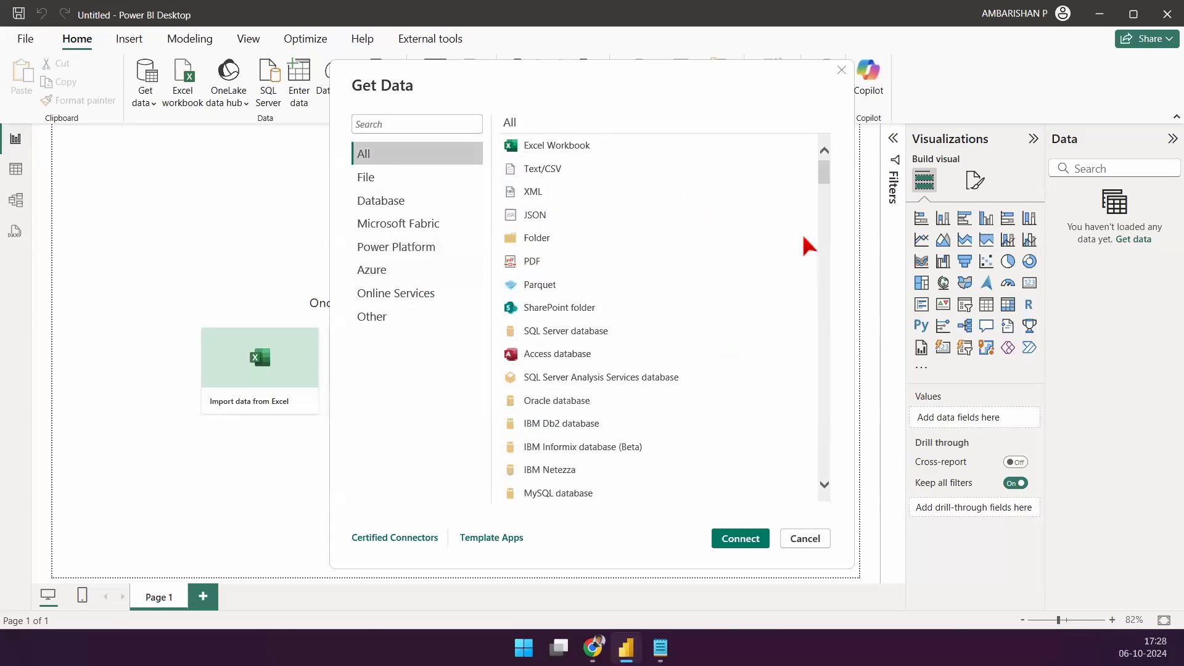
{"action": "mouse_move", "coordinate": [825, 174]}
{"action": "left_mouse_down"}
{"action": "mouse_move", "coordinate": [825, 465]}
{"action": "mouse_move", "coordinate": [823, 176]}
{"action": "left_mouse_up"}
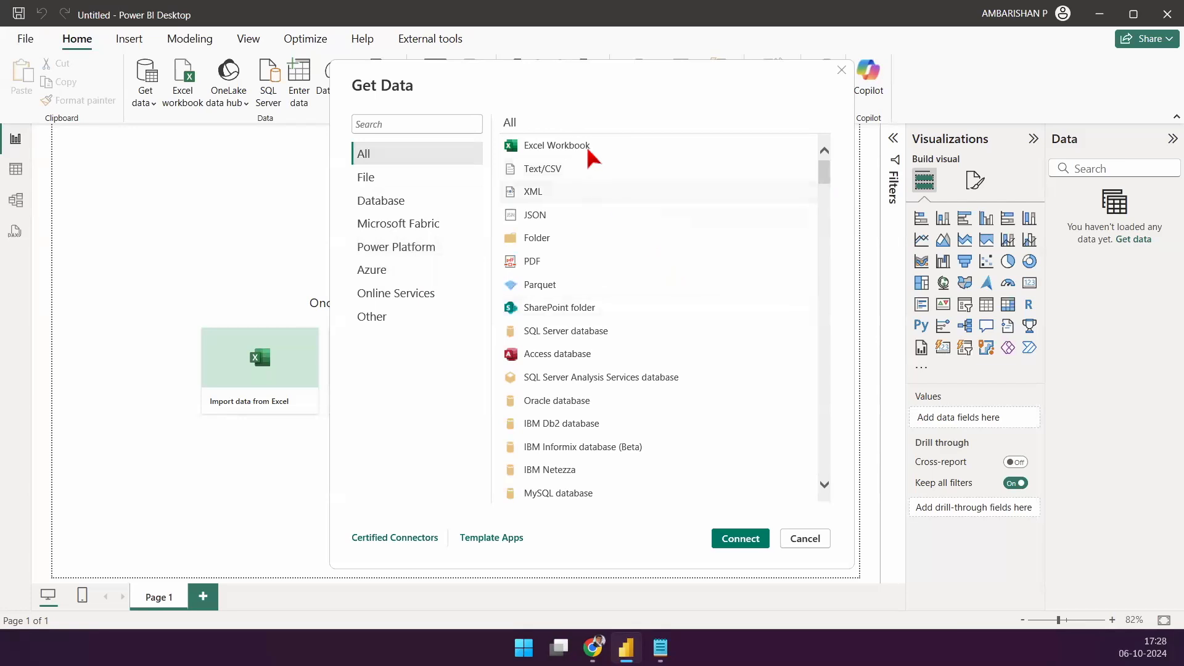
{"action": "left_click", "coordinate": [521, 153]}
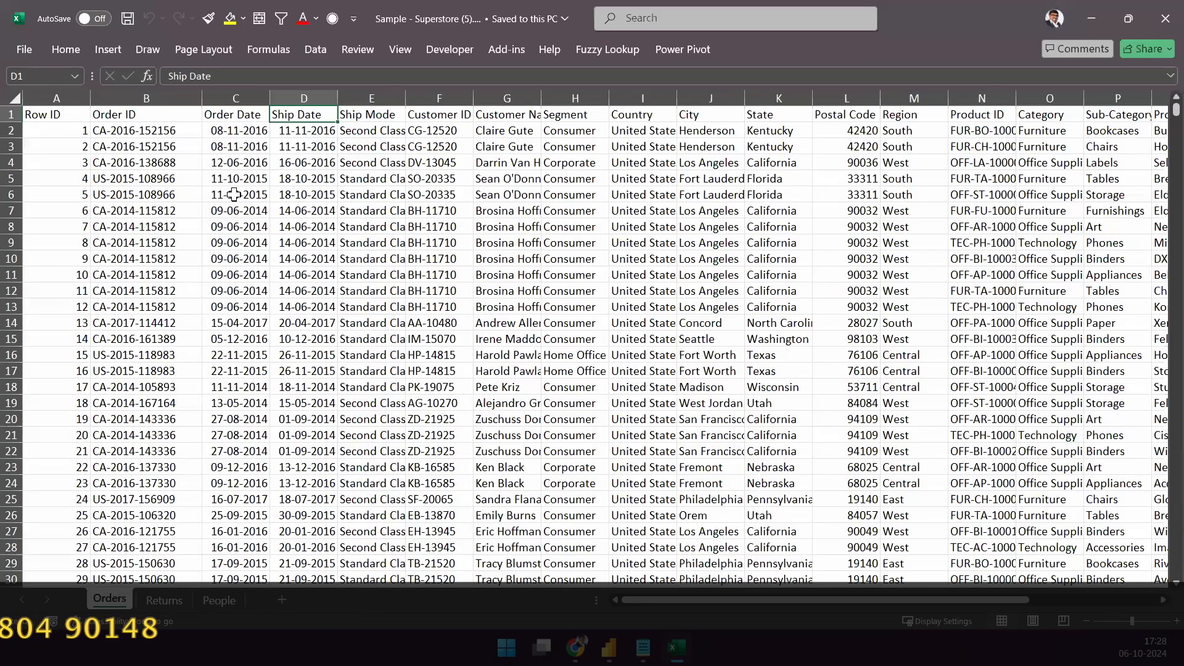
- Autofit the width of all columns on the Orders sheet of the Sample - Superstore workbook in Excel
{"action": "key", "text": "ctrl+a"}
{"action": "key", "text": "alt+h"}
{"action": "key", "text": "o"}
{"action": "key", "text": "i"}
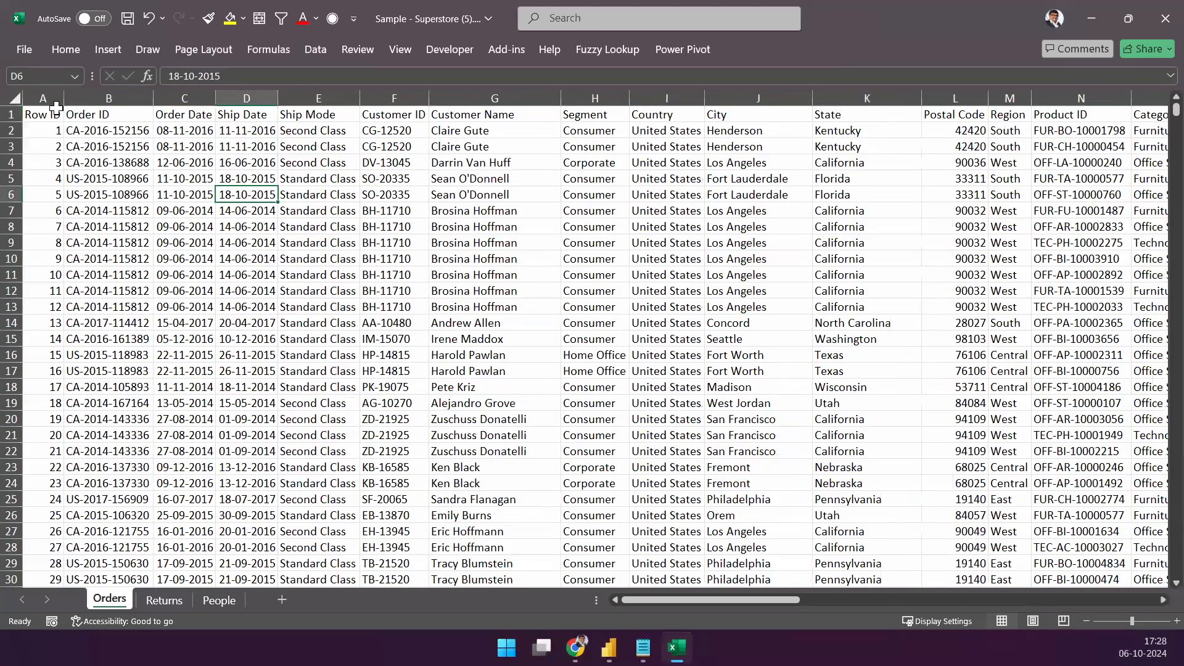
- Format the Orders header row from Row ID to Profit with a blue fill and white text
{"action": "left_click", "coordinate": [56, 111]}
{"action": "key", "text": "ctrl+shift+Right"}
{"action": "scroll", "coordinate": [800, 150], "scroll_direction": "right", "scroll_amount": 5}
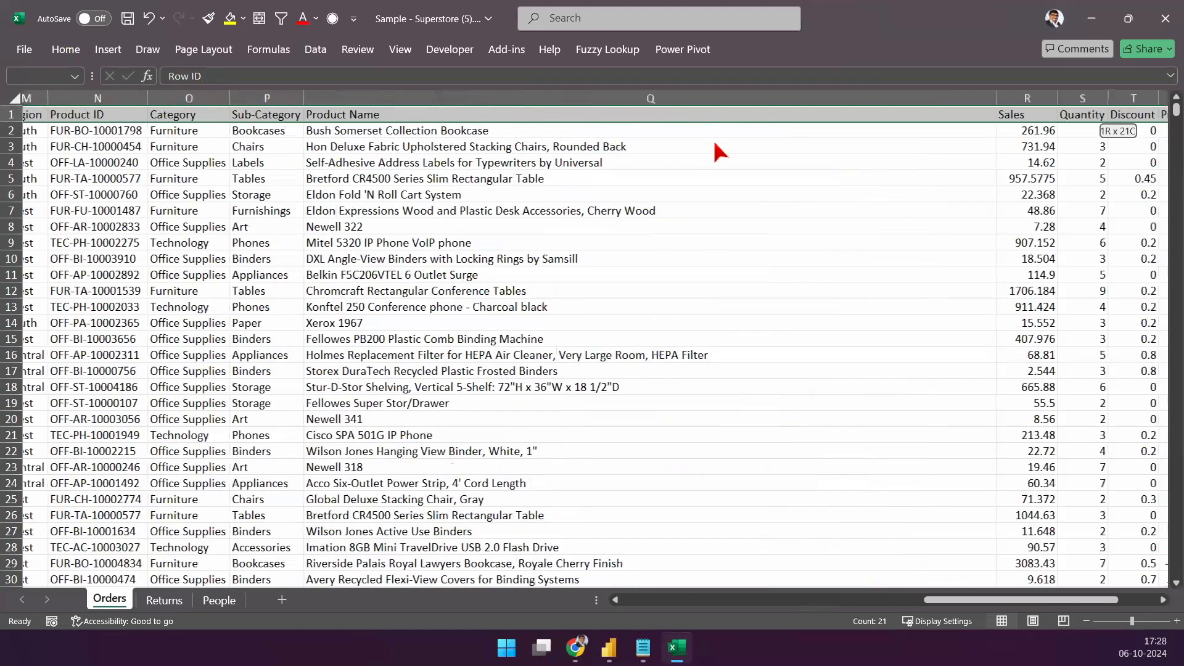
{"action": "left_click", "coordinate": [66, 50]}
{"action": "left_click", "coordinate": [753, 93]}
{"action": "left_click", "coordinate": [715, 401]}
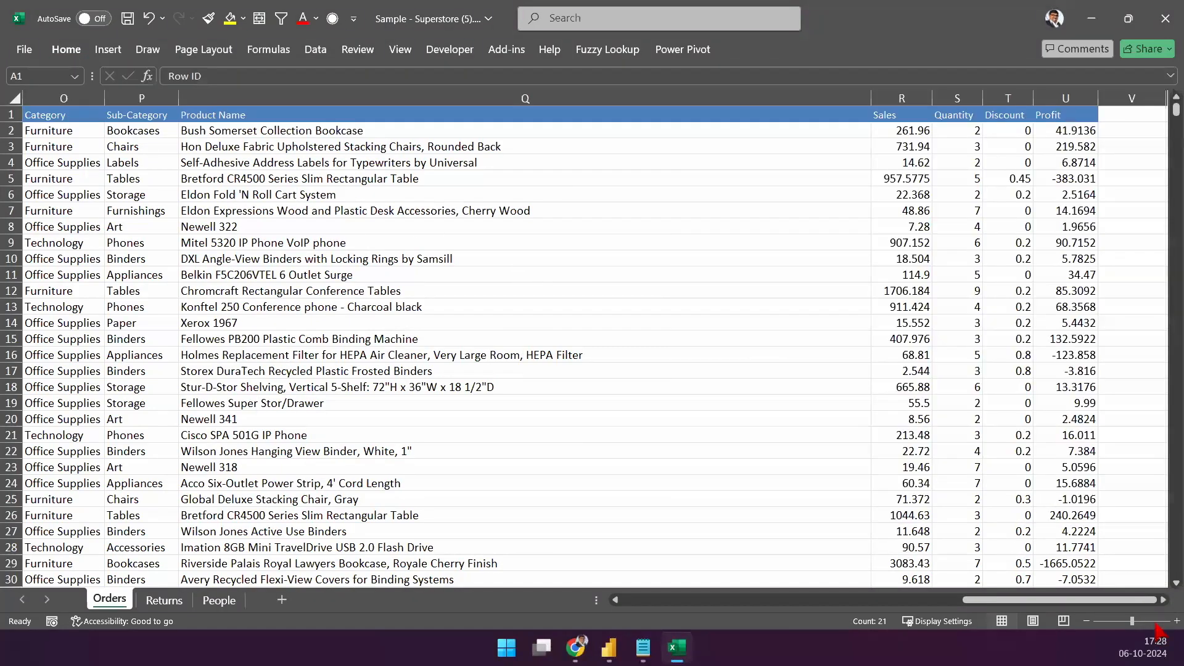
- Highlight the Sales, Quantity, Discount and Profit columns of the Orders sheet to examine the numeric fields
{"action": "scroll", "coordinate": [1158, 629], "scroll_direction": "left", "scroll_amount": 7}
{"action": "scroll", "coordinate": [1158, 133], "scroll_direction": "left", "scroll_amount": 3}
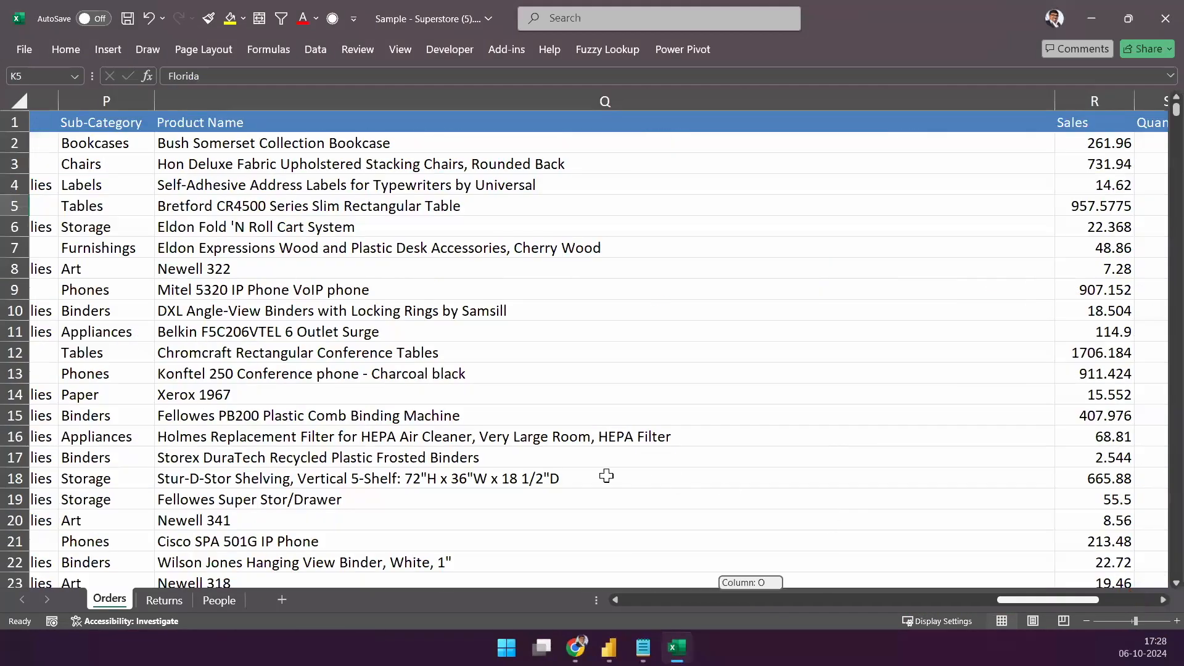
{"action": "scroll", "coordinate": [166, 176], "scroll_direction": "right", "scroll_amount": 3}
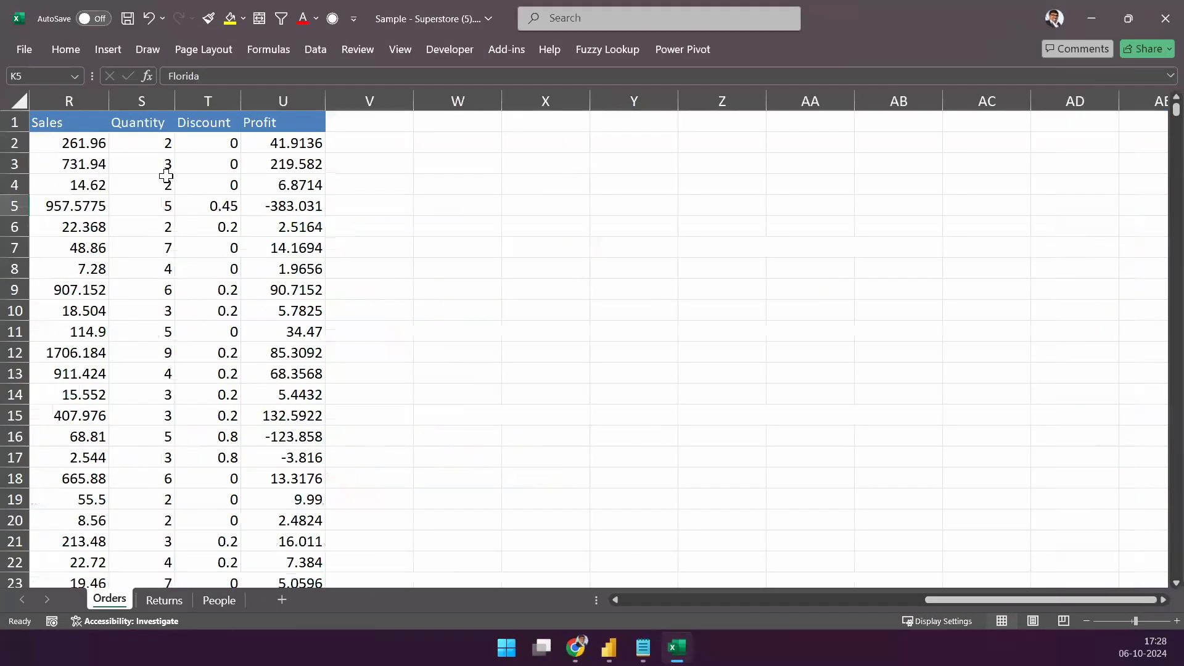
{"action": "left_click_drag", "start_coordinate": [74, 99], "coordinate": [299, 97]}
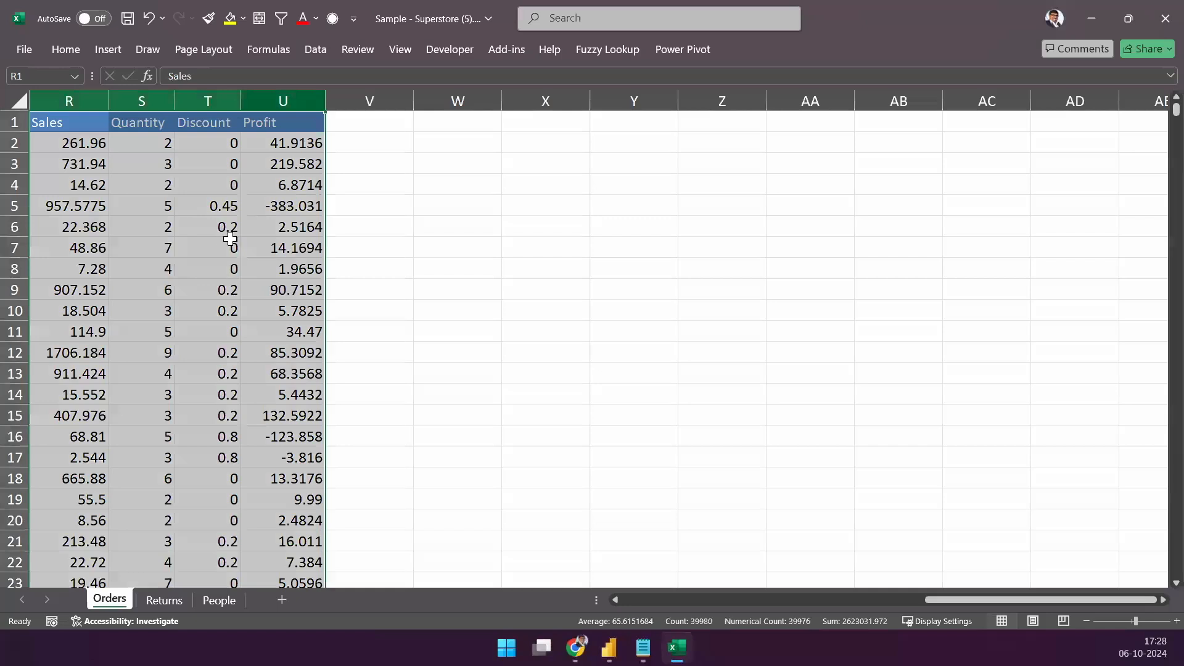
{"action": "left_click", "coordinate": [272, 222]}
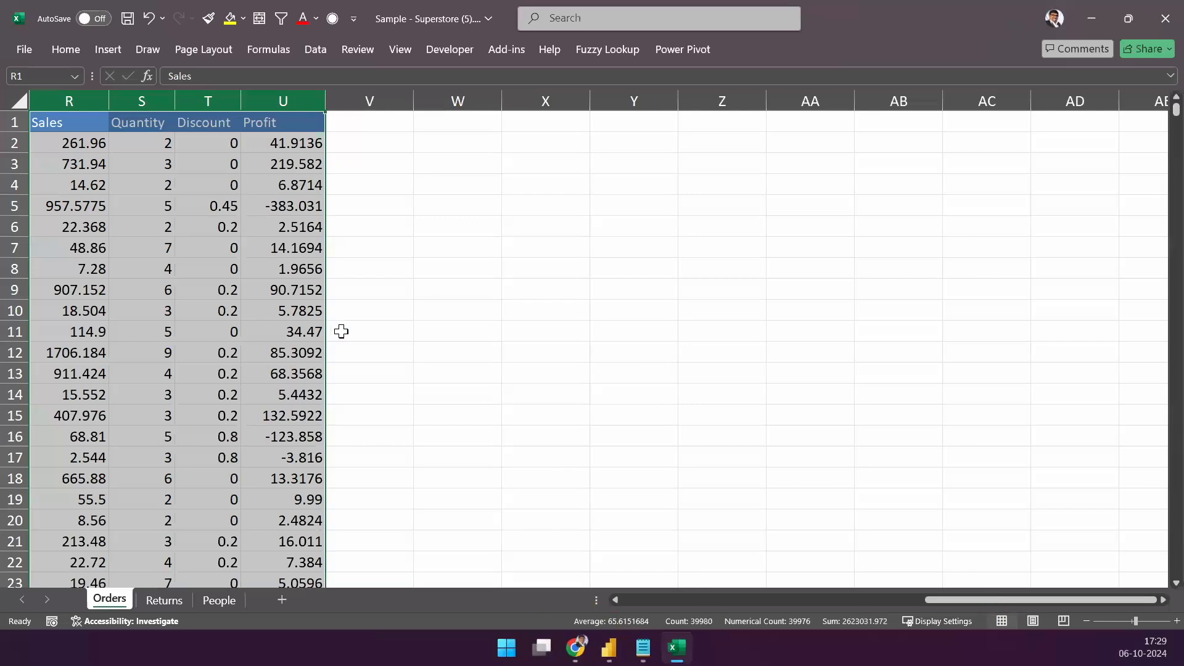
- Examine the descriptive fields on the Orders sheet by selecting the Ship Mode to Customer Name columns and the Country to Product Name columns
{"action": "scroll", "coordinate": [437, 91], "scroll_direction": "left", "scroll_amount": 6}
{"action": "left_click_drag", "start_coordinate": [415, 101], "coordinate": [620, 97]}
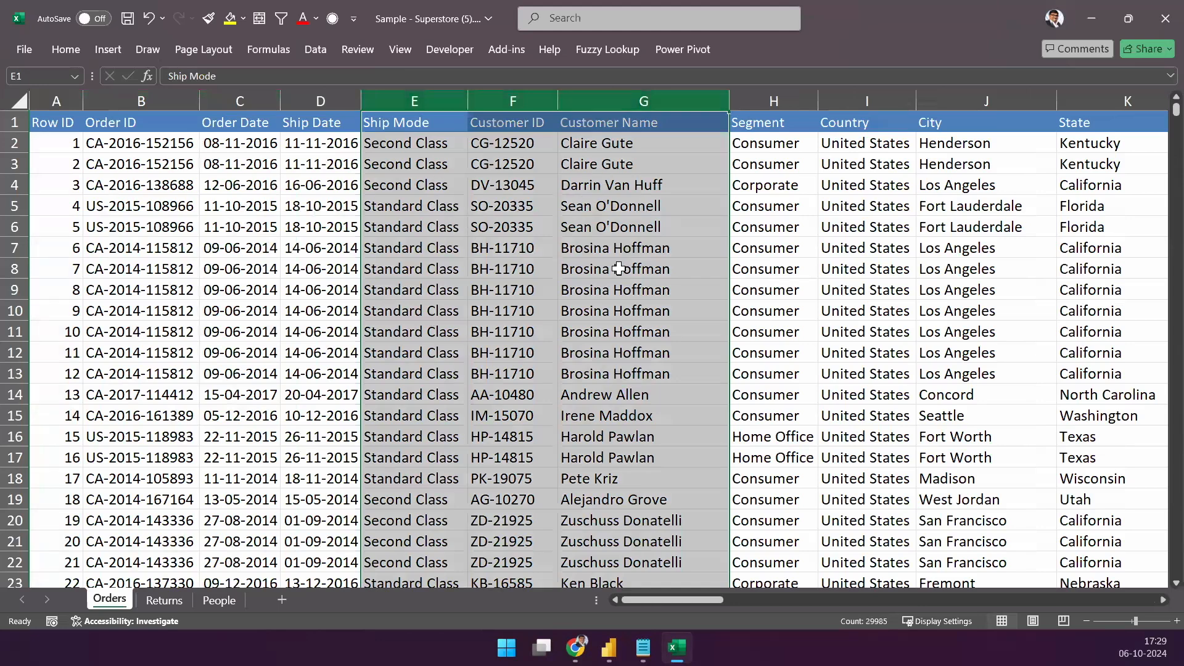
{"action": "left_click_drag", "start_coordinate": [864, 100], "coordinate": [1043, 100]}
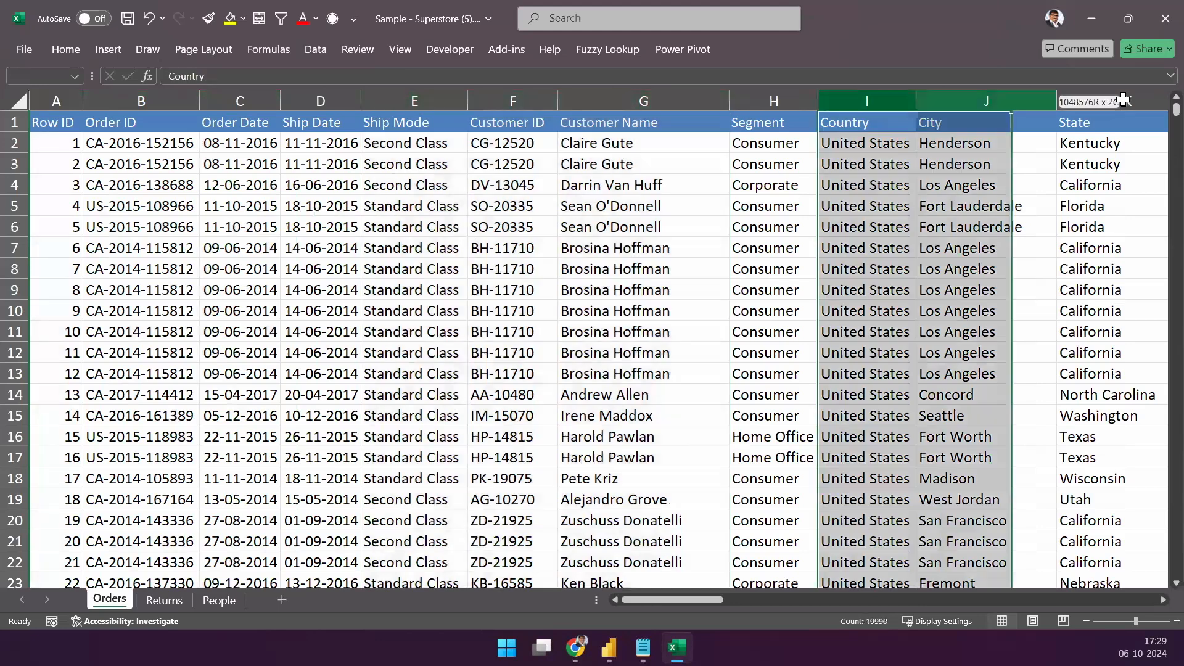
{"action": "key", "text": "shift+Right"}
{"action": "key", "text": "shift+Right"}
{"action": "key", "text": "shift+Right"}
{"action": "key", "text": "shift+Right"}
{"action": "key", "text": "shift+Right"}
{"action": "key", "text": "shift+Right"}
{"action": "key", "text": "shift+Right"}
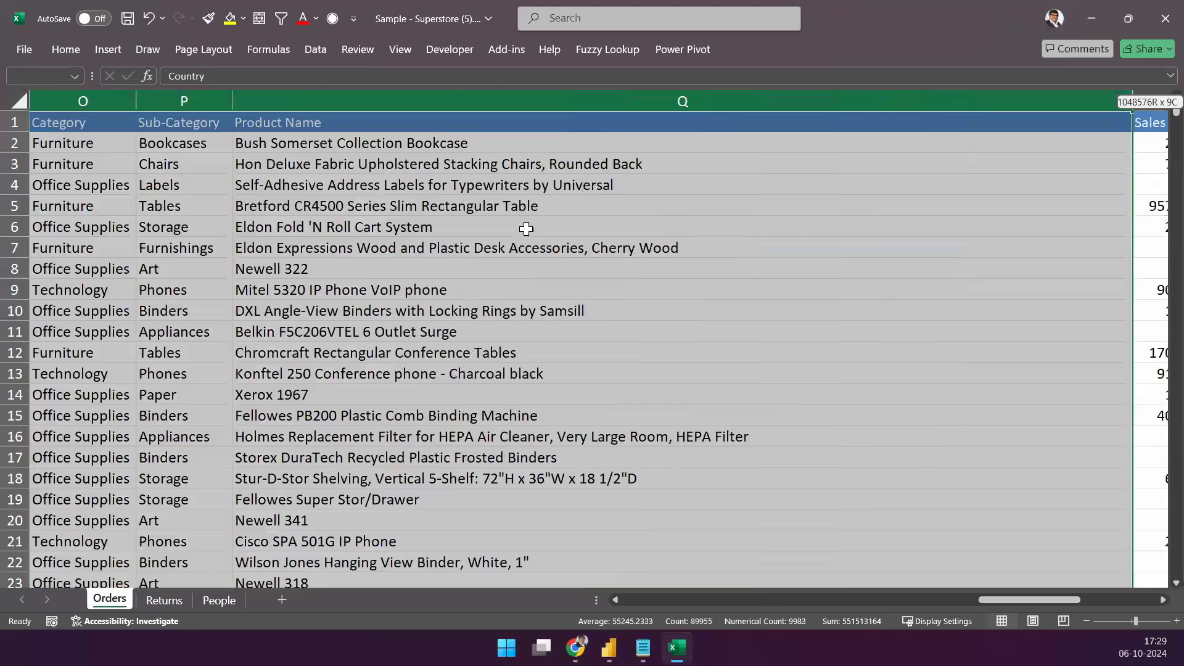
{"action": "left_click", "coordinate": [499, 100]}
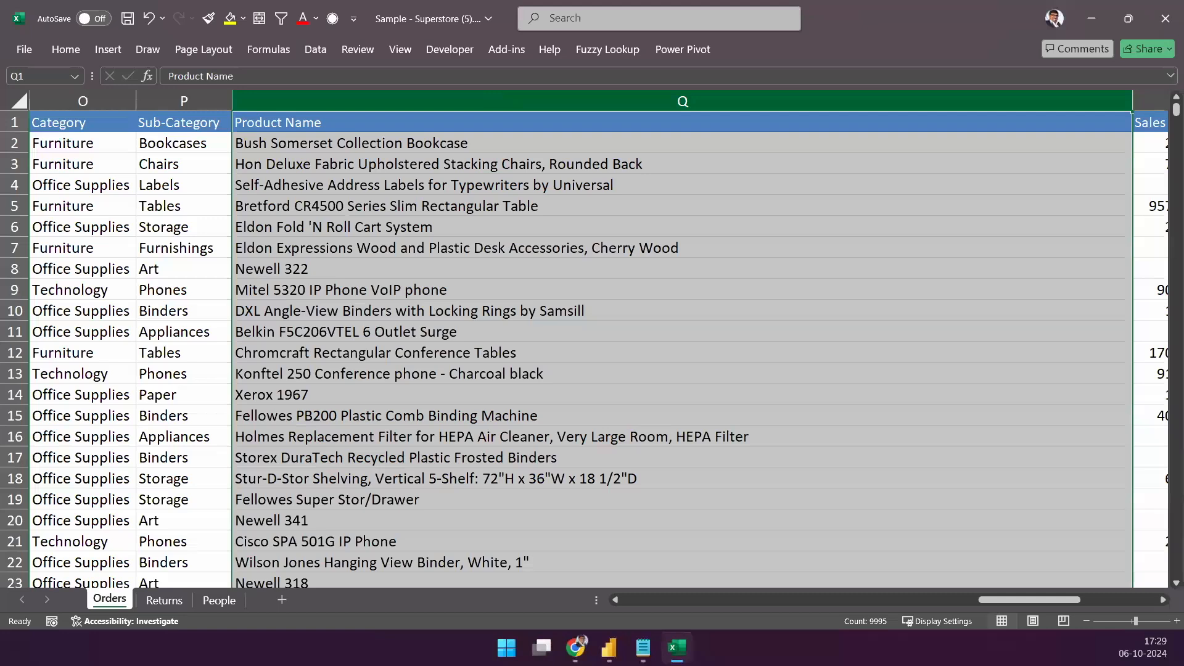
{"action": "left_click", "coordinate": [318, 437]}
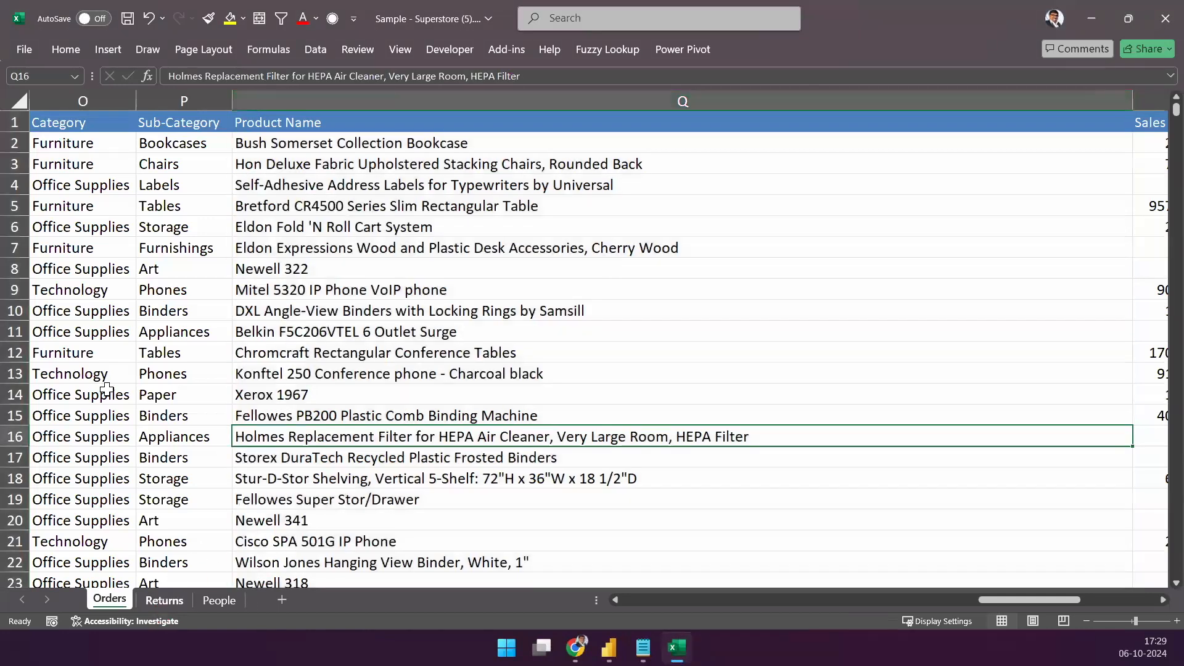
- View the Returns sheet, and autofit the Person column on the People sheet
{"action": "key", "text": "ctrl+Page_Down"}
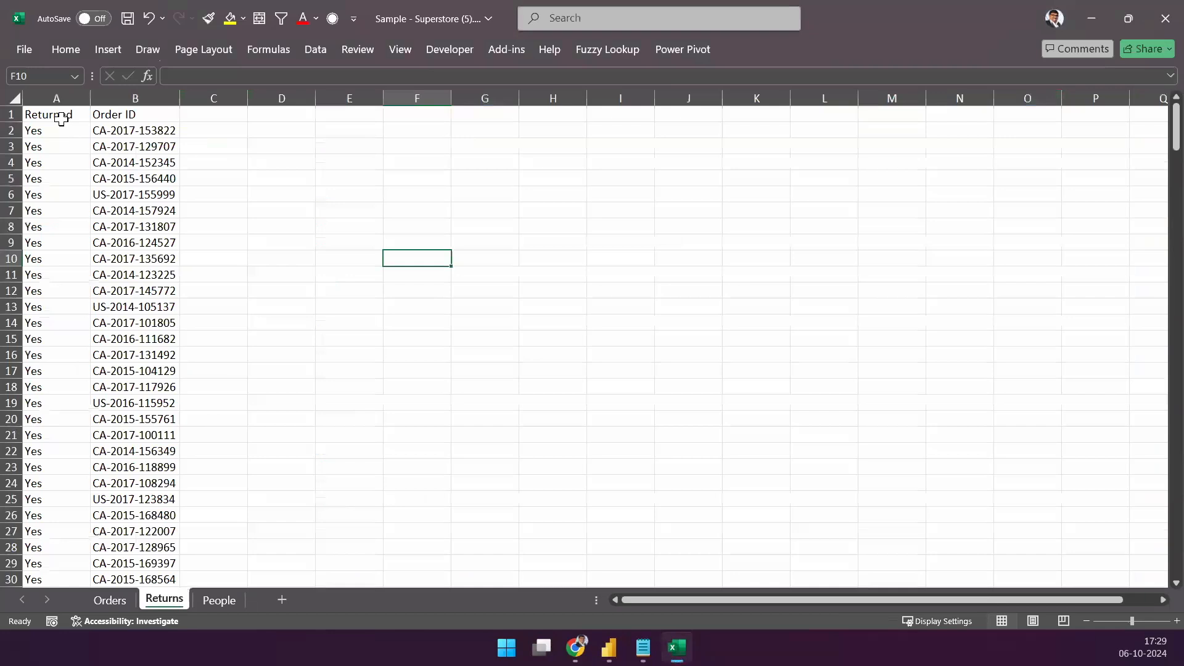
{"action": "left_click", "coordinate": [220, 601]}
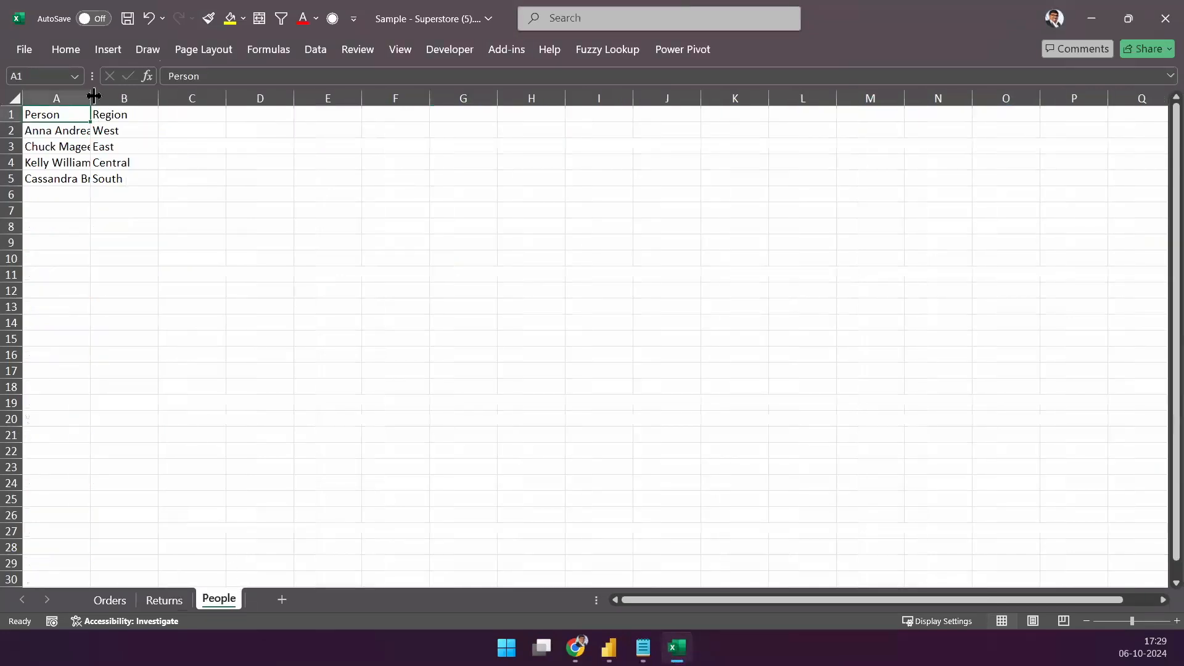
{"action": "double_click", "coordinate": [90, 98]}
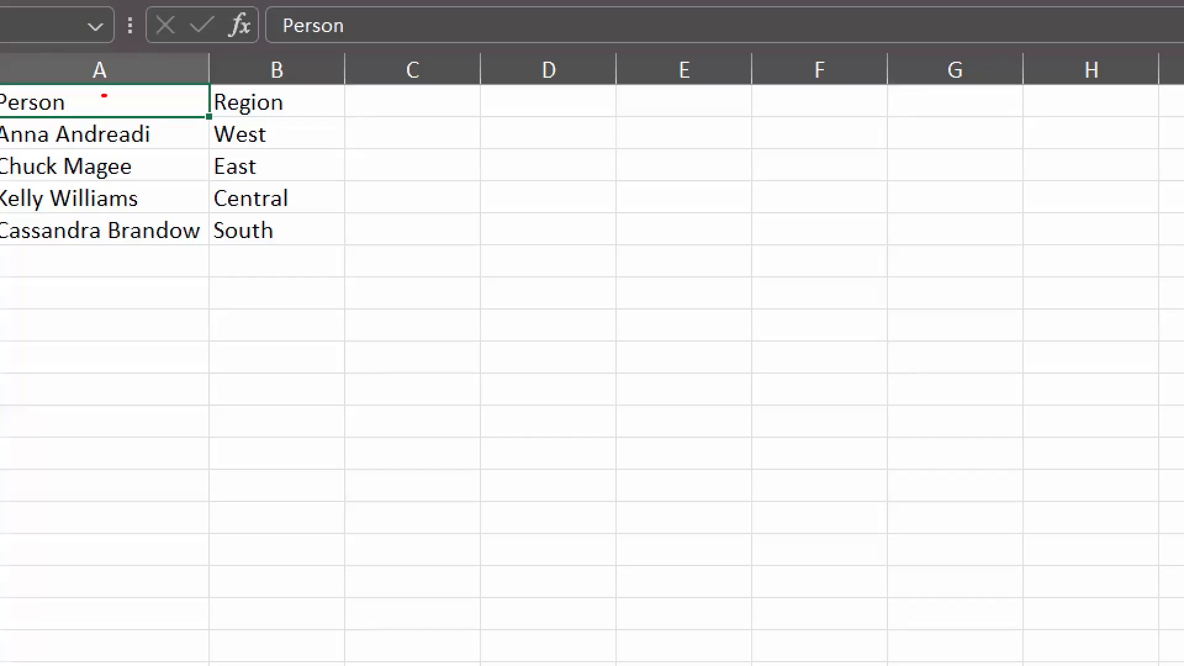
{"action": "left_click_drag", "start_coordinate": [104, 95], "coordinate": [250, 1]}
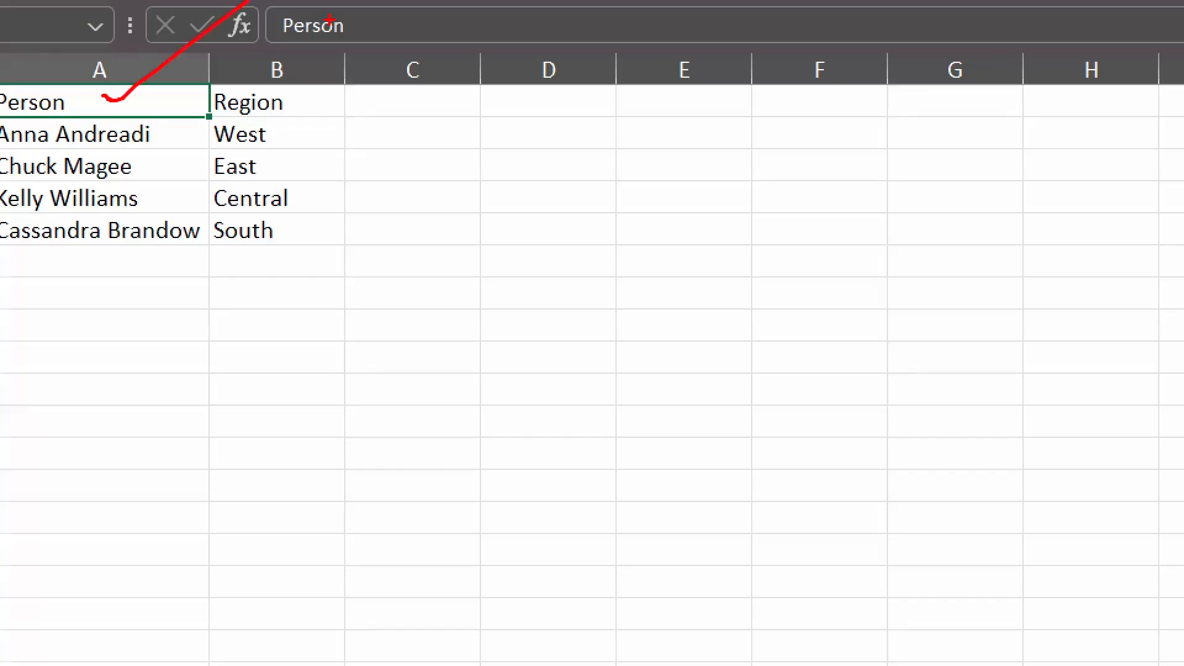
{"action": "key", "text": "Escape"}
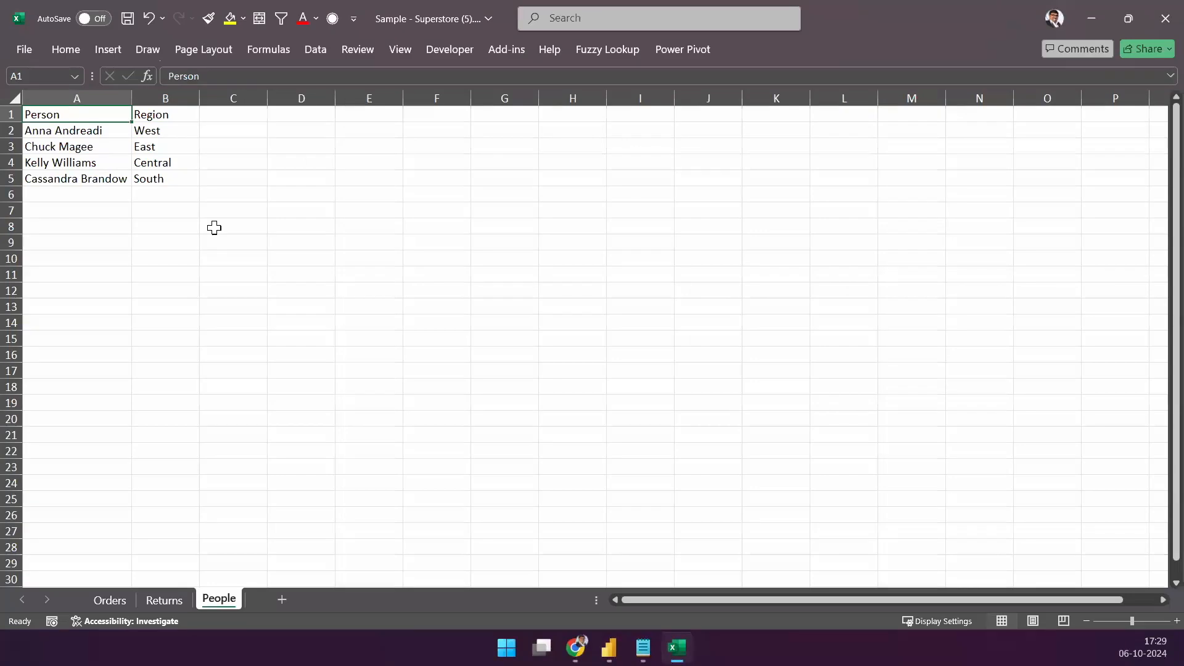
- Return to the Orders sheet and review its product, category and location columns
{"action": "left_click", "coordinate": [124, 604]}
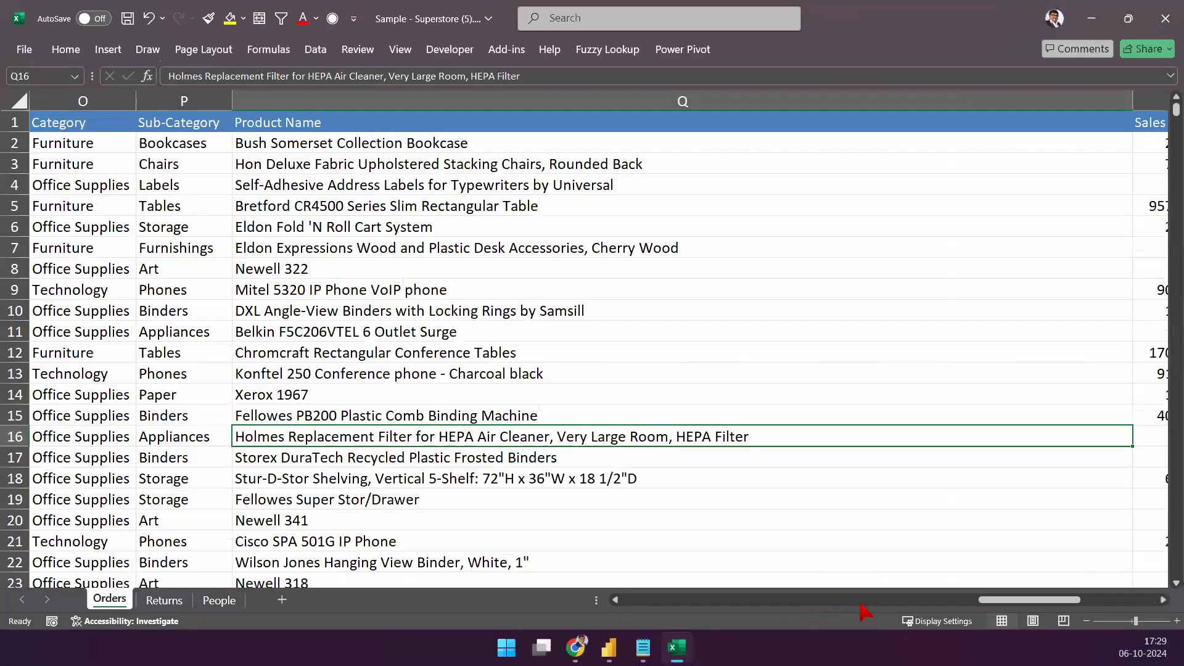
{"action": "left_click", "coordinate": [617, 248]}
{"action": "left_click_drag", "start_coordinate": [992, 600], "coordinate": [984, 600]}
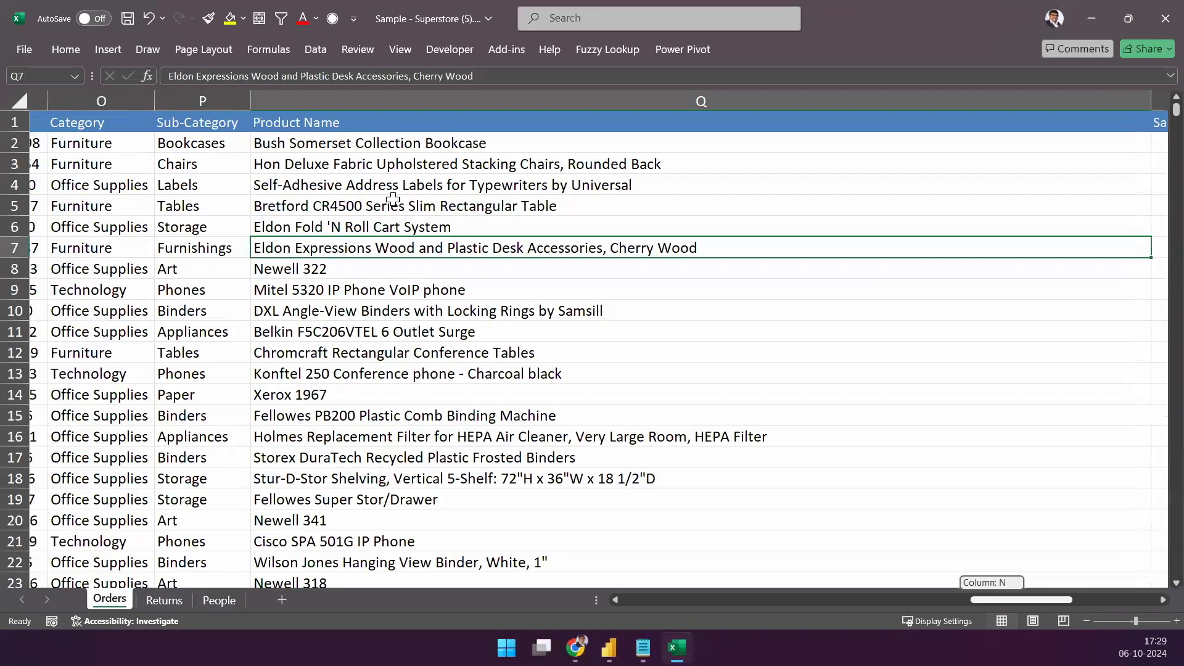
{"action": "scroll", "coordinate": [393, 199], "scroll_direction": "left", "scroll_amount": 12}
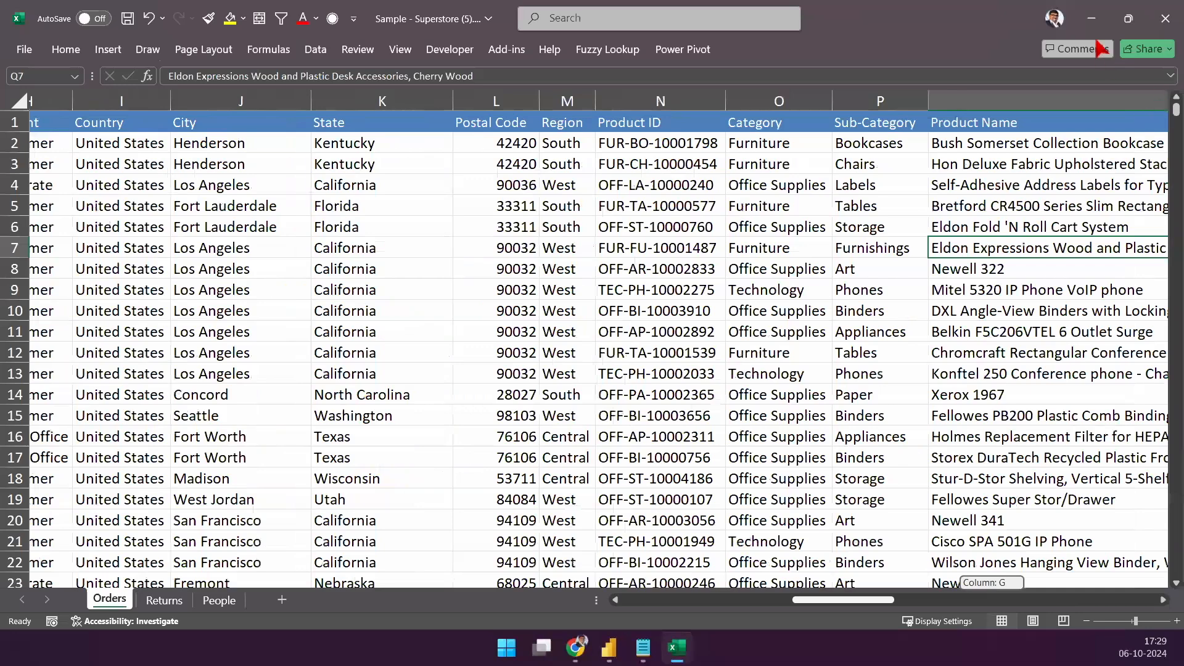
- Go back to the first columns of the Orders sheet, select cell E5, and minimise the workbook to return to Power BI Desktop
{"action": "scroll", "coordinate": [1060, 108], "scroll_direction": "left", "scroll_amount": 2}
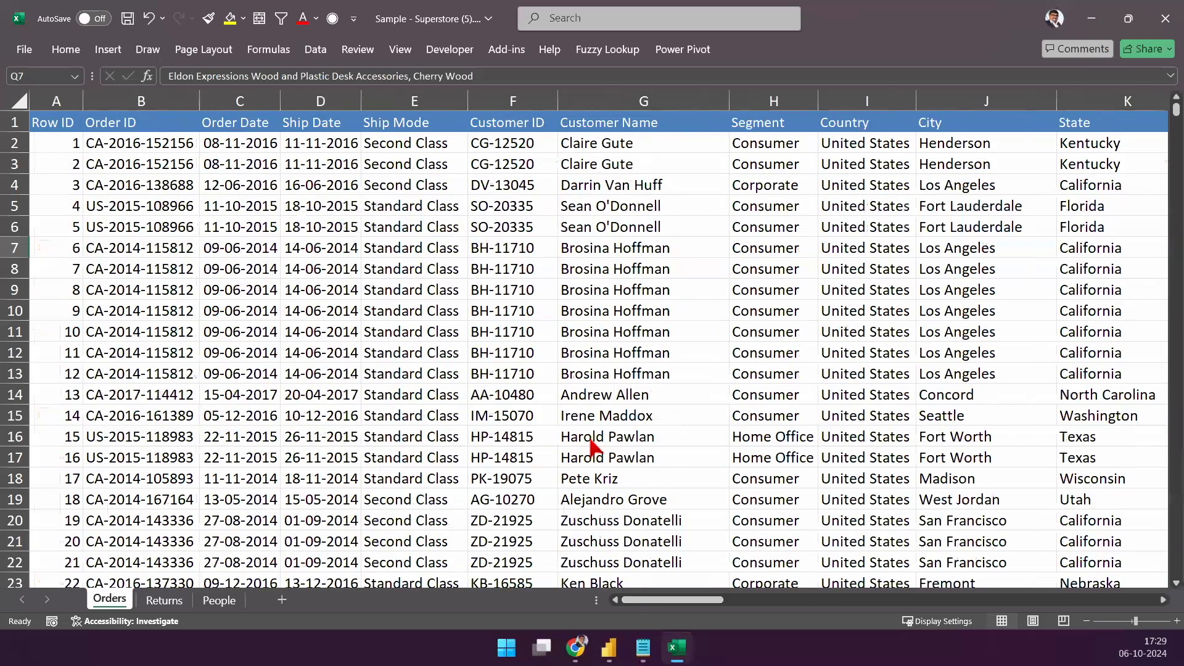
{"action": "left_click", "coordinate": [414, 206]}
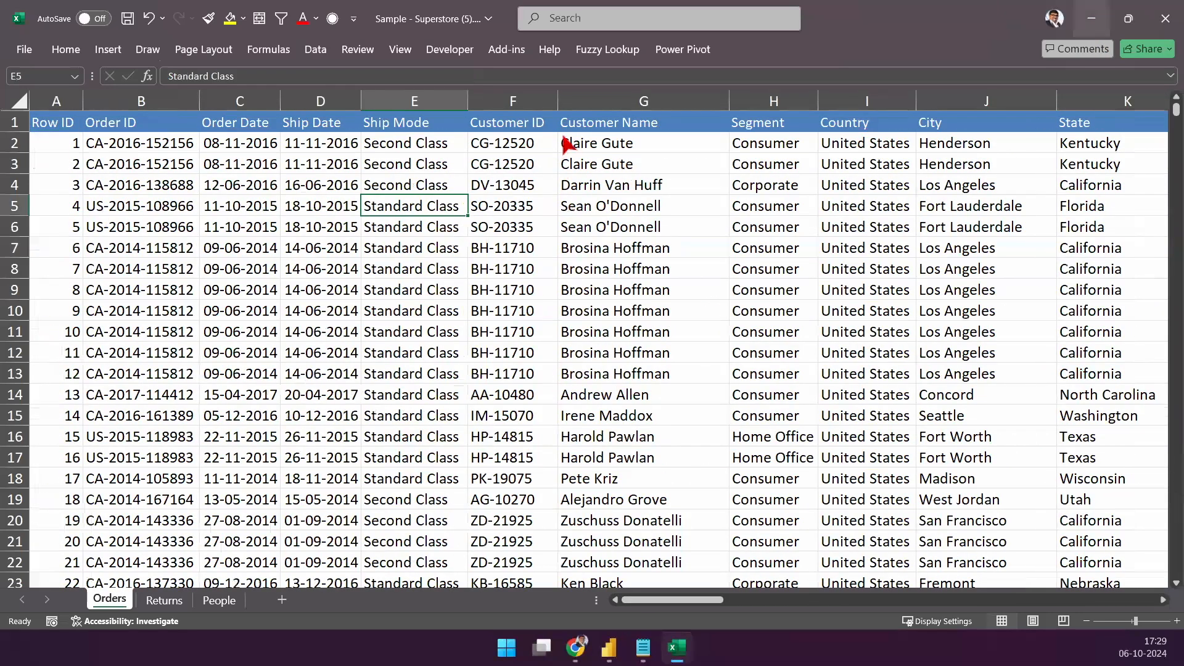
{"action": "left_click", "coordinate": [1091, 18]}
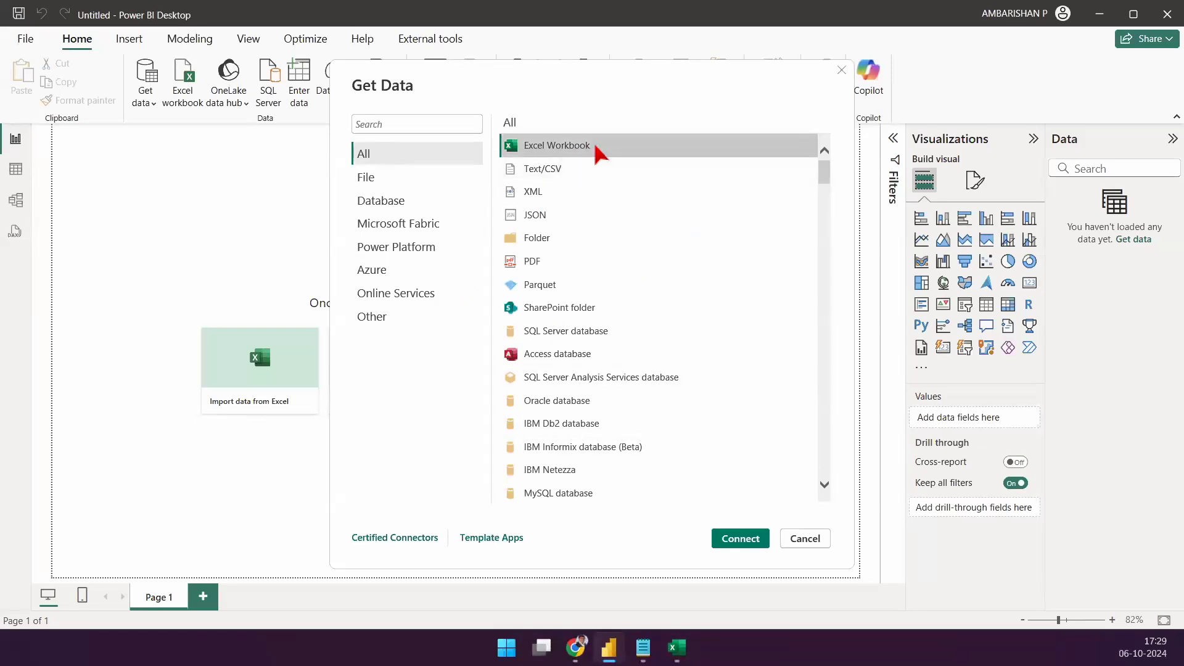
- Look through the SQL Server, Oracle and Access database connectors offered as data sources
{"action": "left_click", "coordinate": [587, 334]}
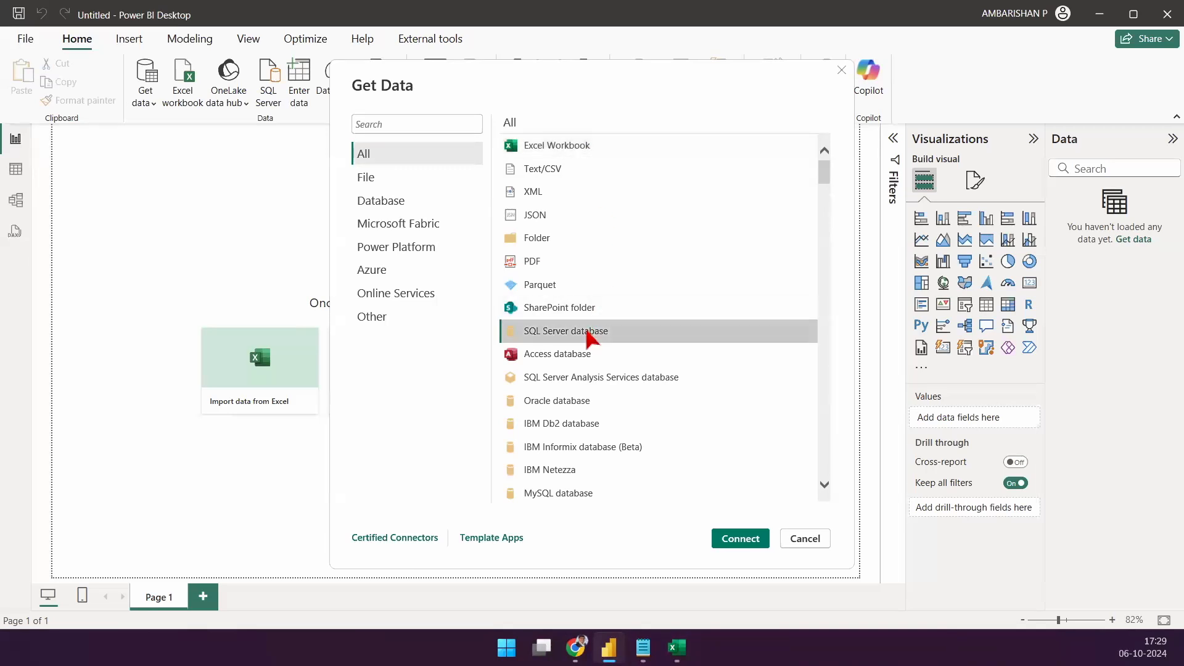
{"action": "left_click", "coordinate": [588, 401]}
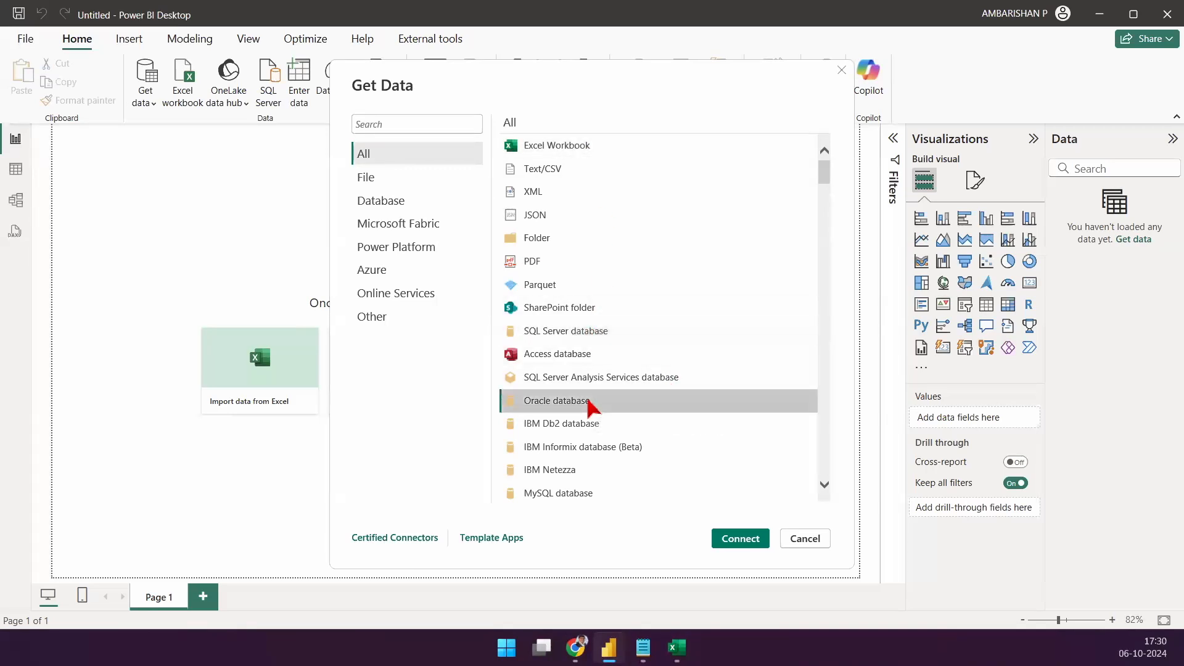
{"action": "left_click", "coordinate": [575, 354]}
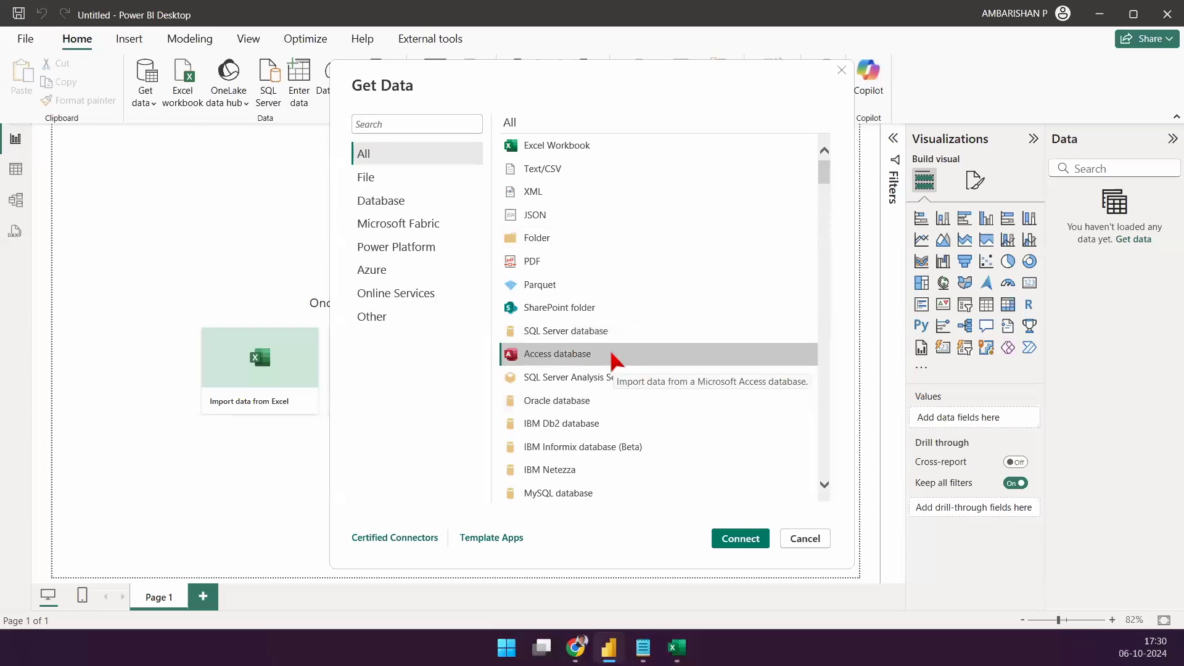
- Connect to an Excel Workbook source using Sample - Superstore (5).xlsx from the Downloads folder
{"action": "left_click", "coordinate": [599, 143]}
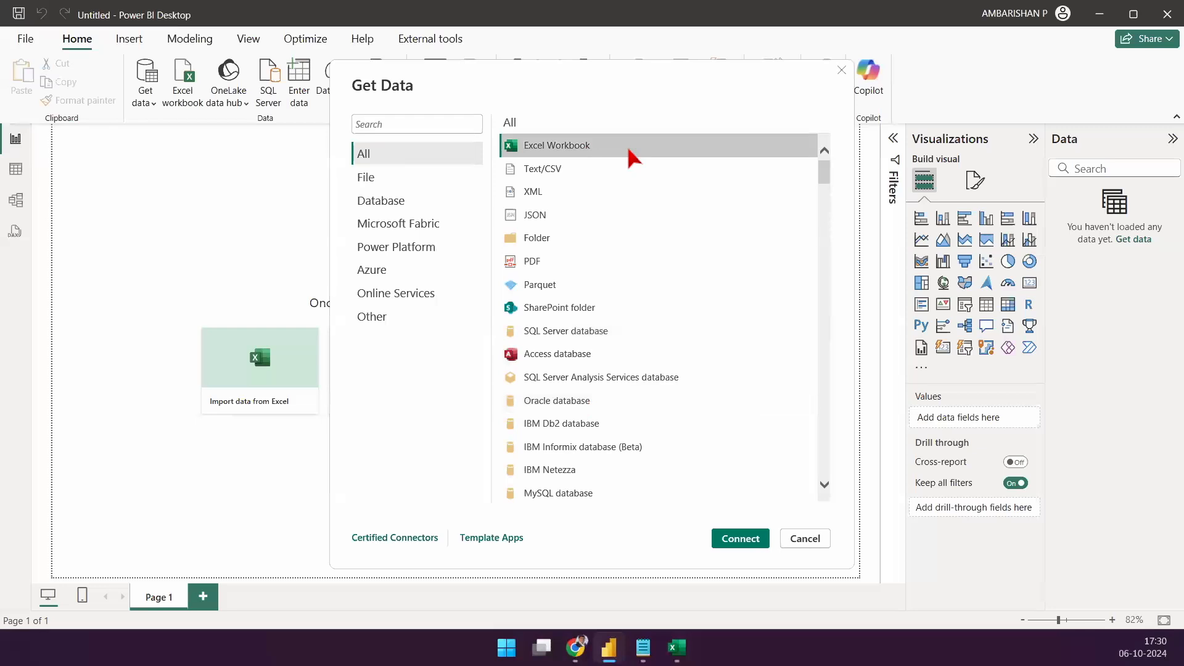
{"action": "left_click", "coordinate": [740, 540]}
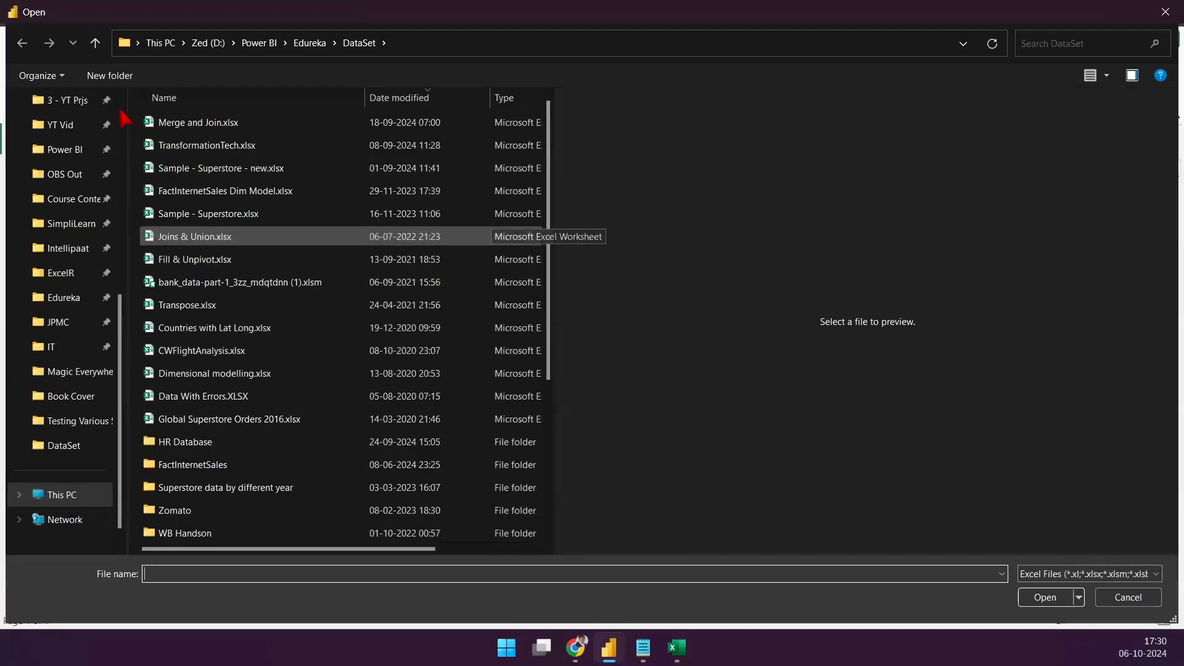
{"action": "scroll", "coordinate": [92, 204], "scroll_direction": "up", "scroll_amount": 5}
{"action": "left_click", "coordinate": [71, 253]}
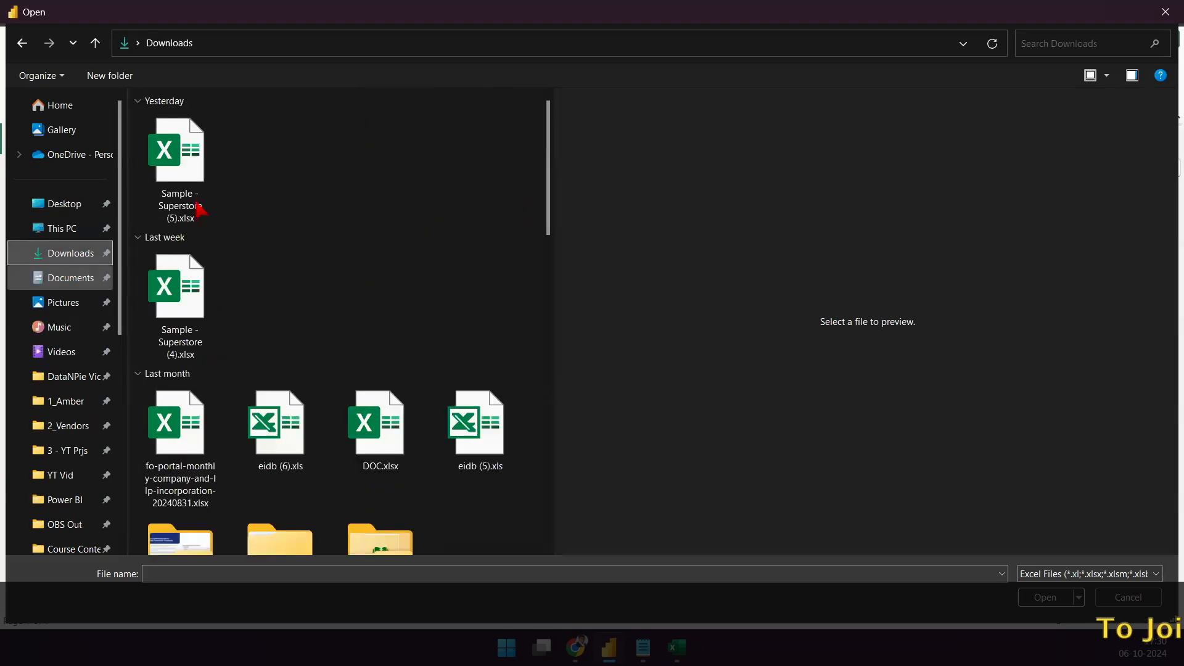
{"action": "left_click", "coordinate": [182, 167]}
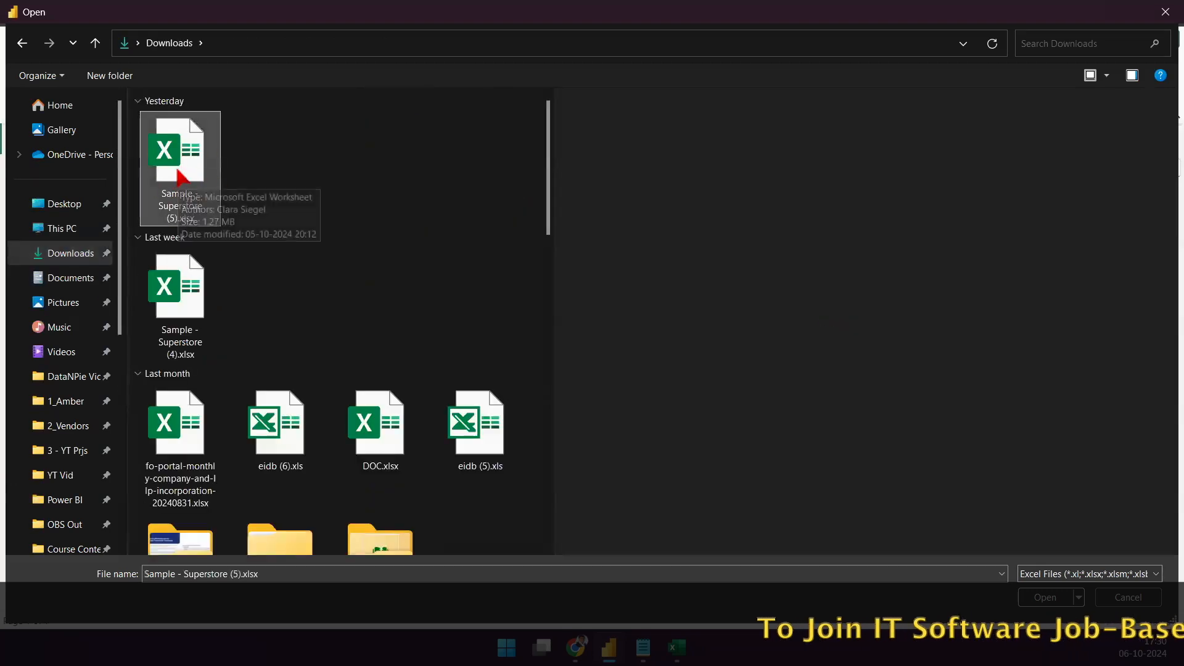
{"action": "left_click", "coordinate": [1046, 597]}
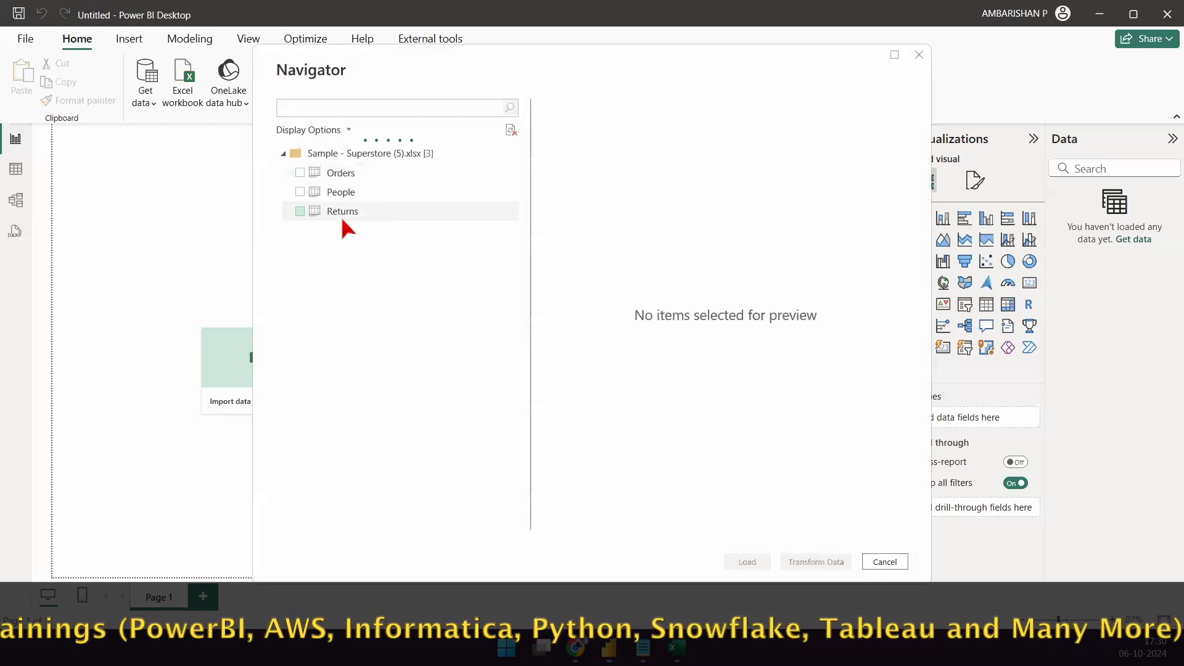
- Include the Orders table in the import and mark the Order Date and Ship Mode columns in its preview
{"action": "left_click", "coordinate": [300, 172]}
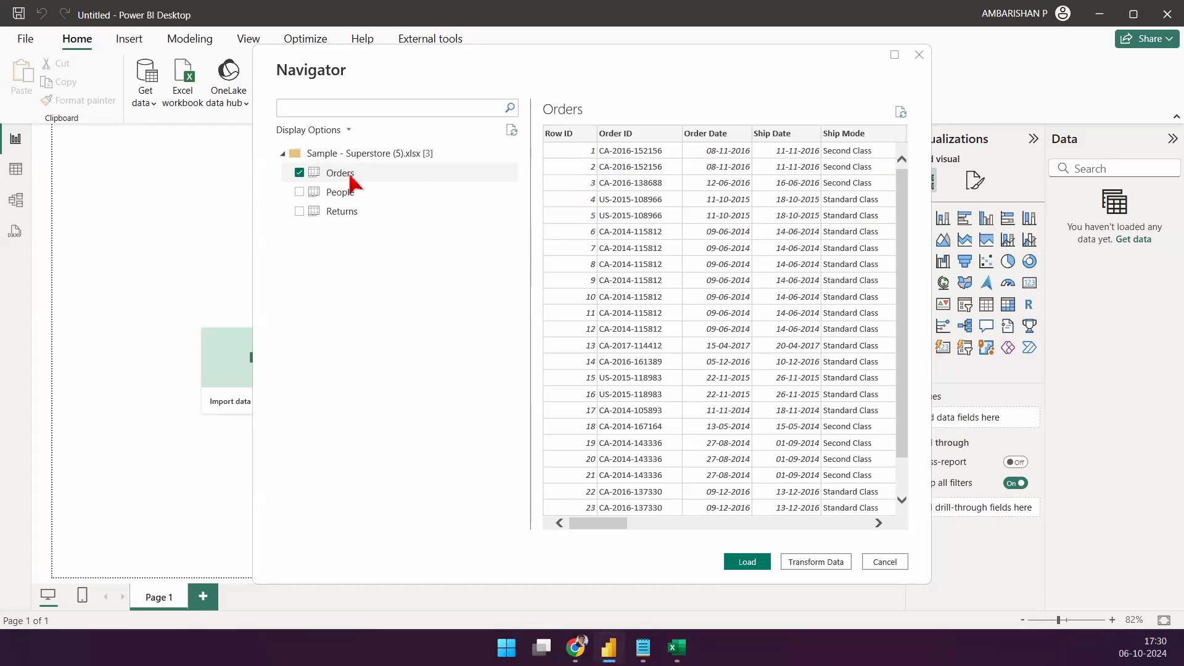
{"action": "mouse_move", "coordinate": [603, 523]}
{"action": "left_mouse_down"}
{"action": "mouse_move", "coordinate": [679, 524]}
{"action": "mouse_move", "coordinate": [611, 523]}
{"action": "left_mouse_up"}
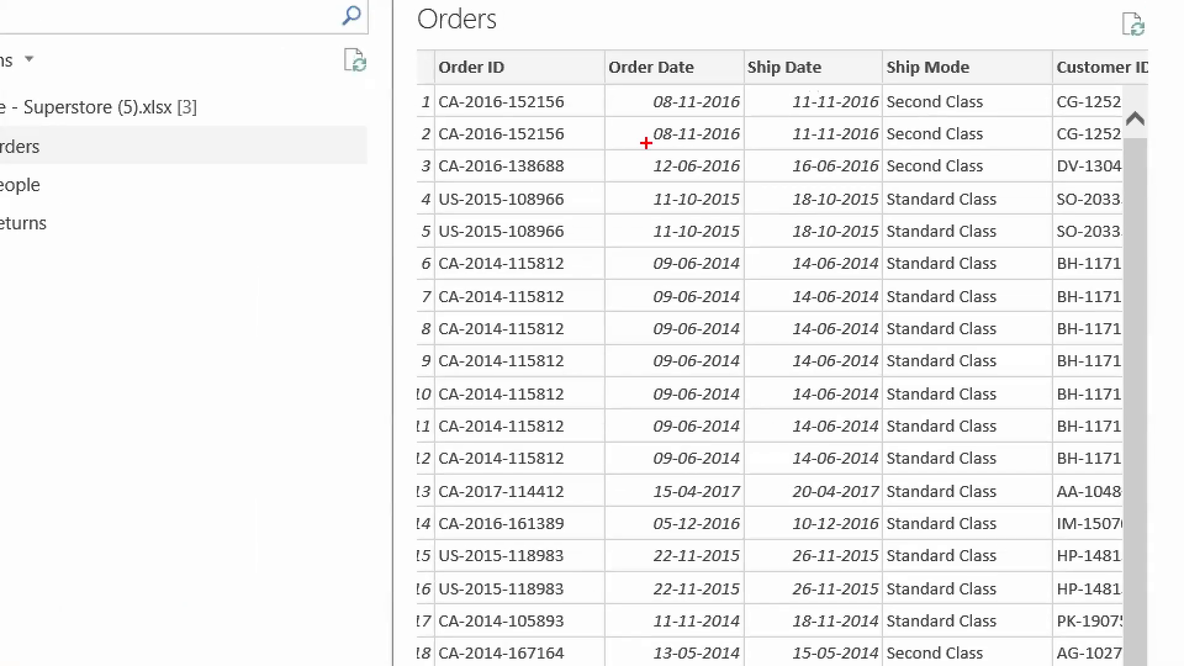
{"action": "mouse_move", "coordinate": [601, 45]}
{"action": "left_mouse_down"}
{"action": "mouse_move", "coordinate": [643, 481]}
{"action": "mouse_move", "coordinate": [742, 664]}
{"action": "left_mouse_up"}
{"action": "mouse_move", "coordinate": [883, 52]}
{"action": "left_mouse_down"}
{"action": "mouse_move", "coordinate": [1023, 652]}
{"action": "mouse_move", "coordinate": [1050, 664]}
{"action": "left_mouse_up"}
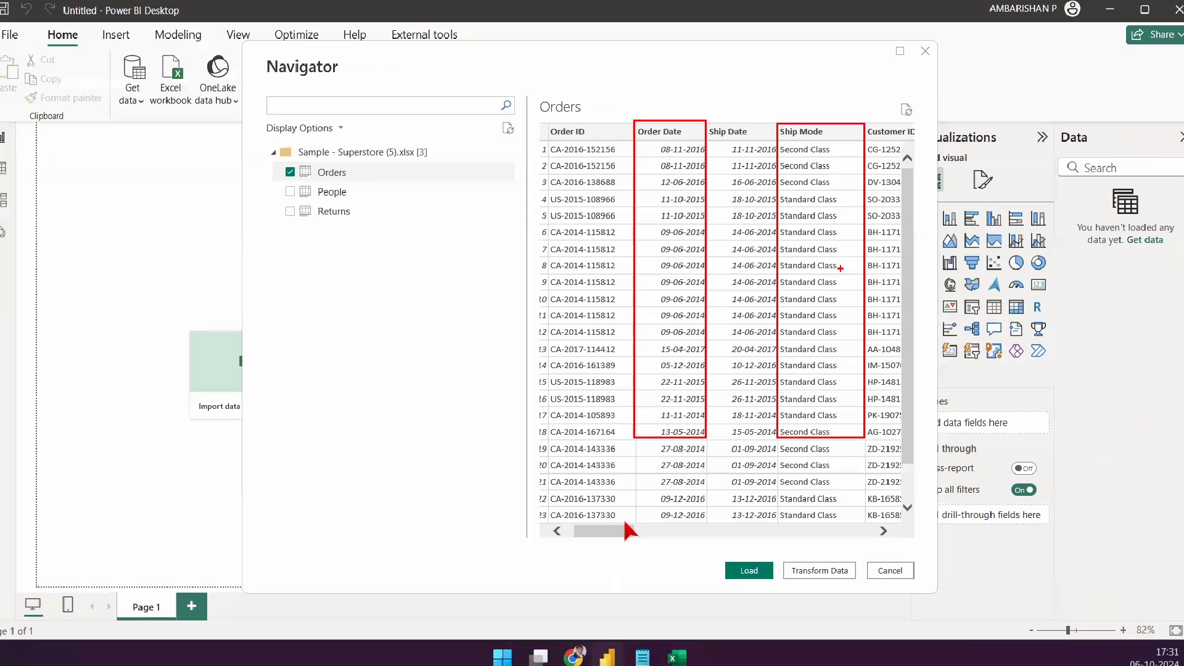
- Review the Orders preview from the location columns through Sales, Quantity, Discount and Profit, ending back at Row ID
{"action": "left_click_drag", "start_coordinate": [646, 524], "coordinate": [692, 523]}
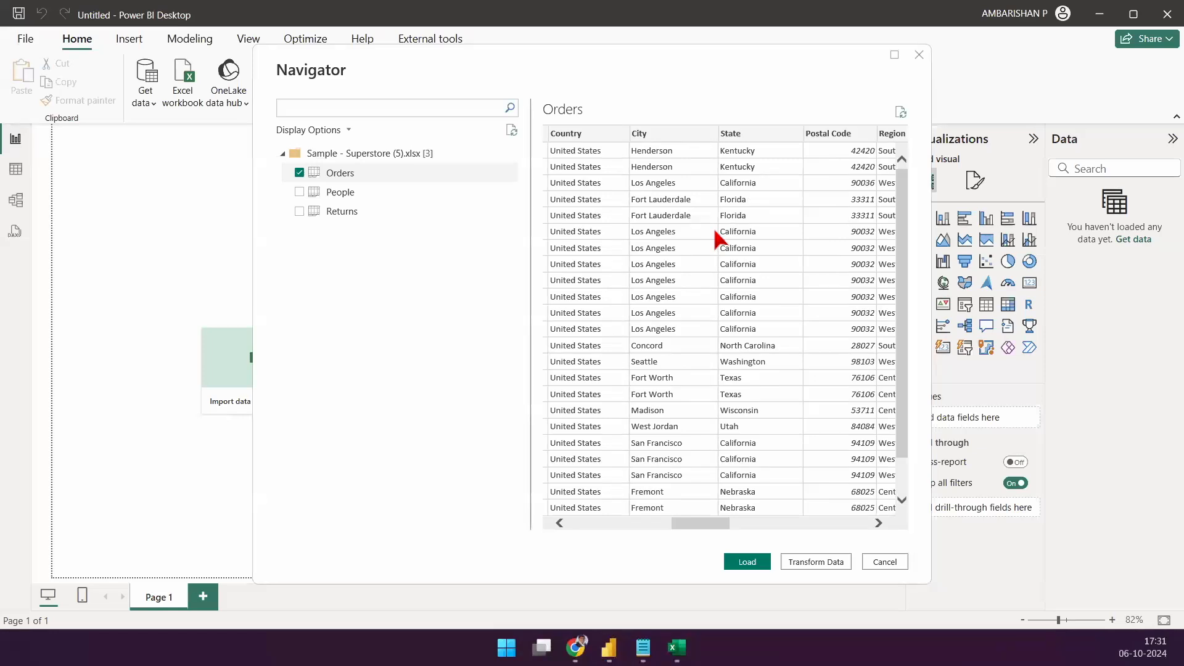
{"action": "left_click", "coordinate": [355, 169]}
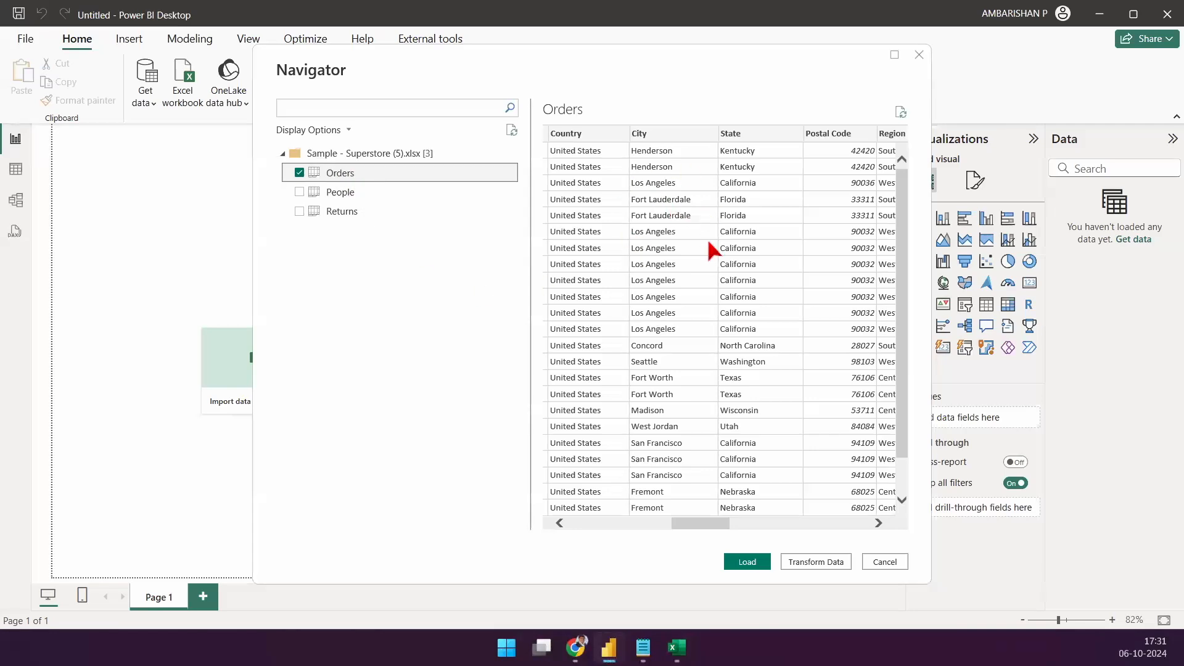
{"action": "left_click_drag", "start_coordinate": [703, 522], "coordinate": [867, 525]}
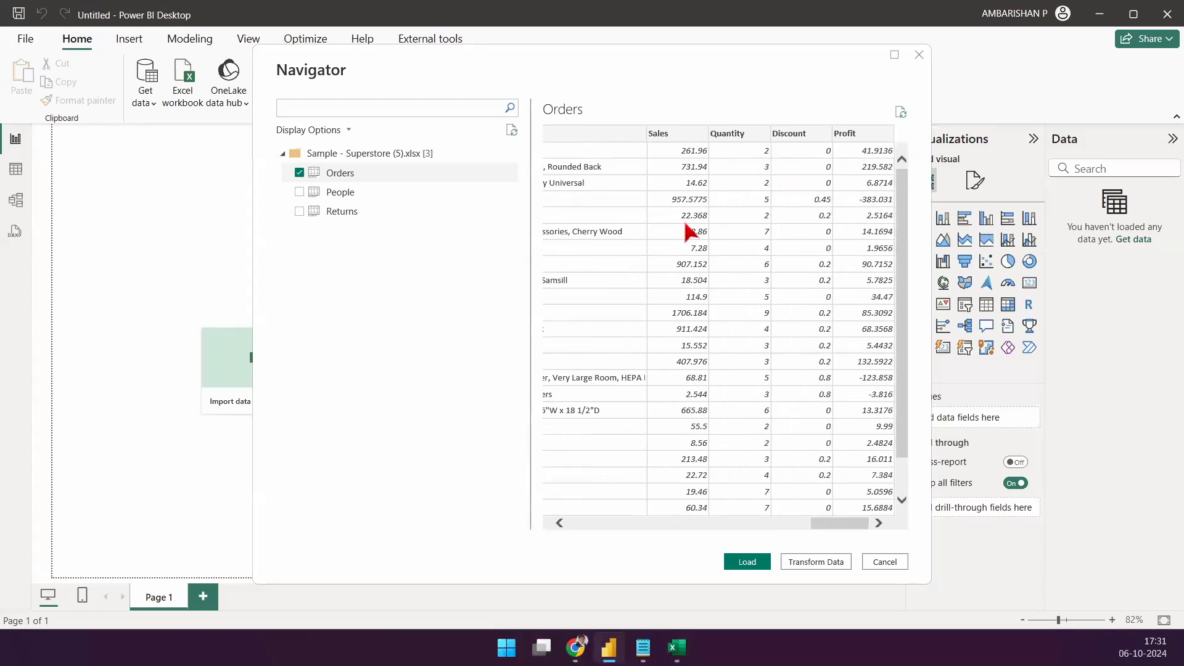
{"action": "left_click_drag", "start_coordinate": [830, 525], "coordinate": [618, 525]}
{"action": "scroll", "coordinate": [729, 132], "scroll_direction": "left", "scroll_amount": 3}
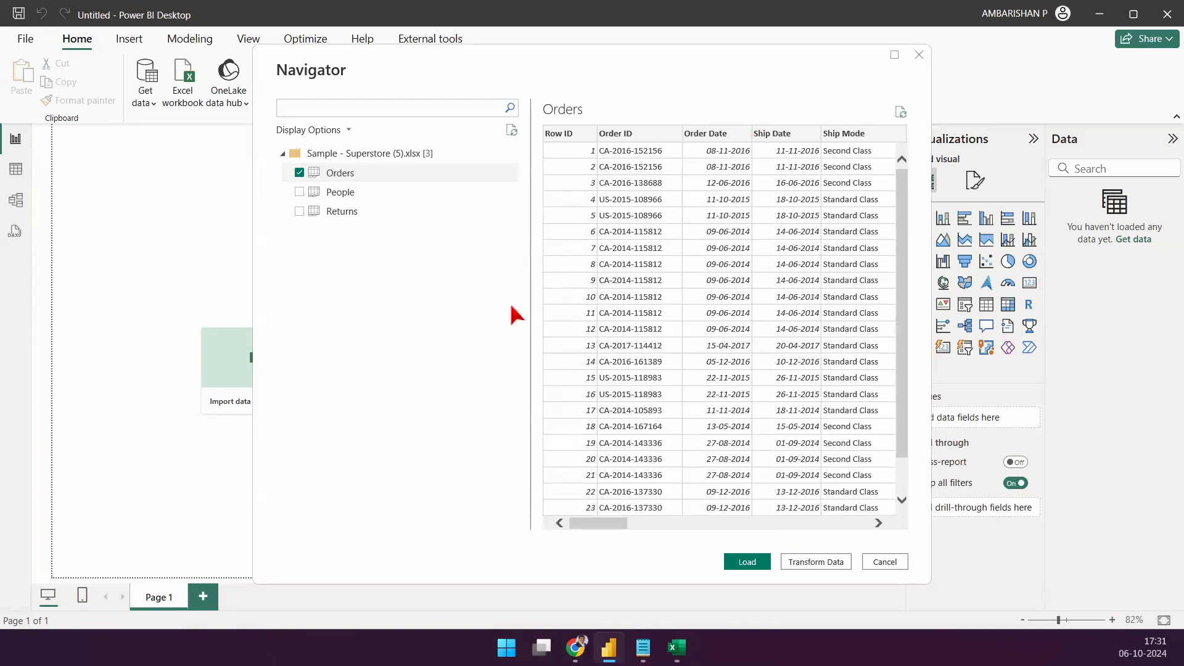
- Preview the People table and annotate its Column1 and Column2 headers and the Person and Region row, clearing the marks when finished
{"action": "left_click", "coordinate": [351, 193]}
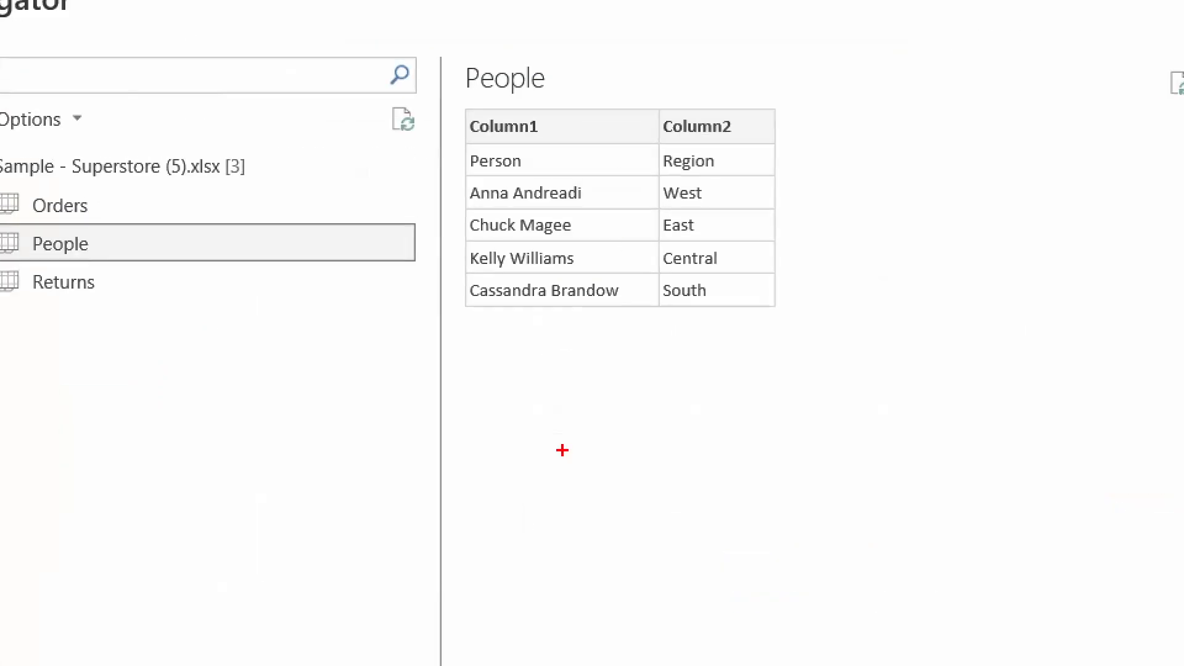
{"action": "mouse_move", "coordinate": [447, 106]}
{"action": "left_mouse_down"}
{"action": "mouse_move", "coordinate": [706, 150]}
{"action": "mouse_move", "coordinate": [850, 146]}
{"action": "left_mouse_up"}
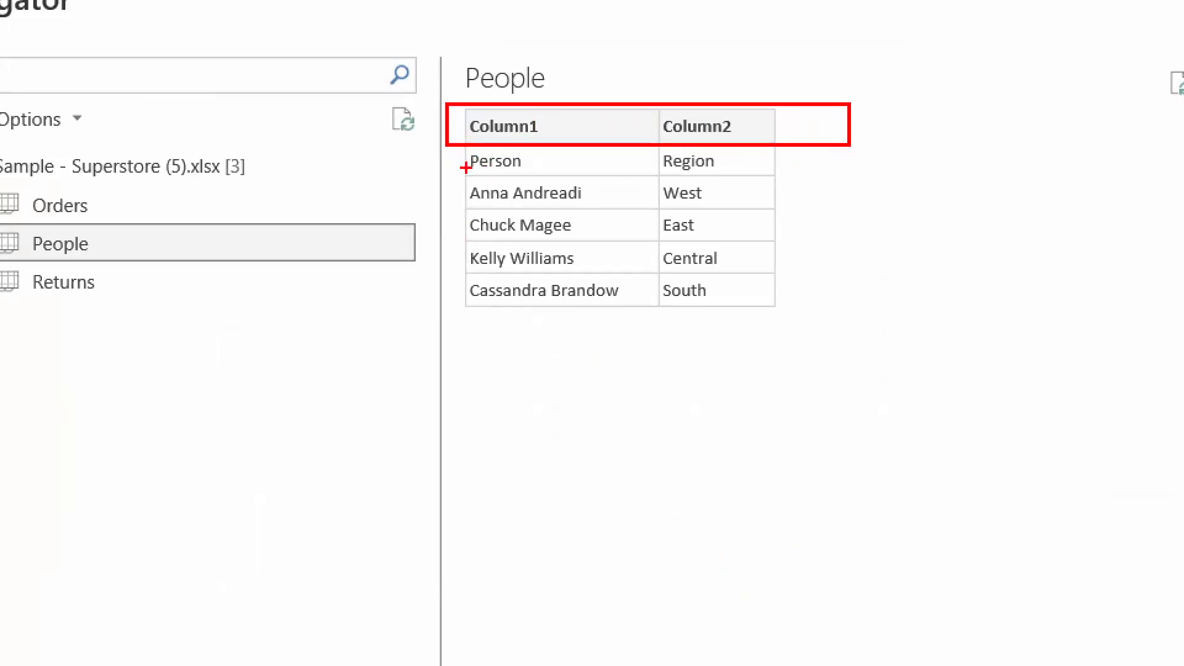
{"action": "left_click_drag", "start_coordinate": [466, 167], "coordinate": [316, 168]}
{"action": "mouse_move", "coordinate": [728, 167]}
{"action": "left_mouse_down"}
{"action": "mouse_move", "coordinate": [925, 32]}
{"action": "mouse_move", "coordinate": [765, 100]}
{"action": "mouse_move", "coordinate": [796, 85]}
{"action": "left_mouse_up"}
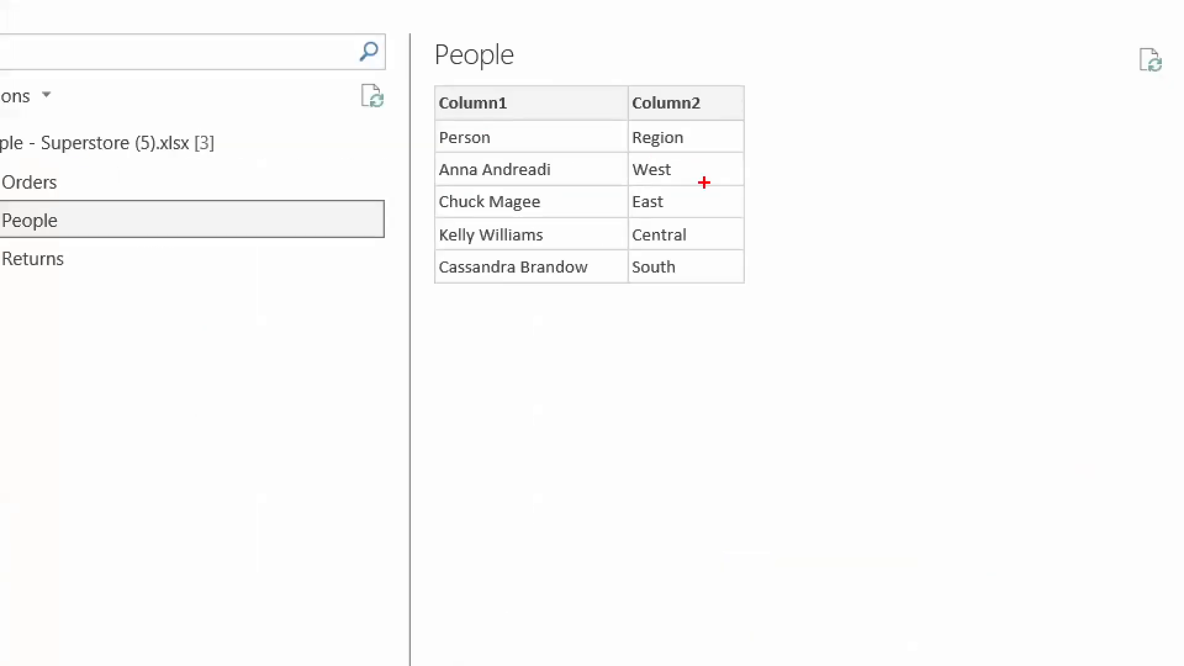
{"action": "left_click_drag", "start_coordinate": [672, 159], "coordinate": [819, 179]}
{"action": "left_click_drag", "start_coordinate": [988, 193], "coordinate": [990, 214]}
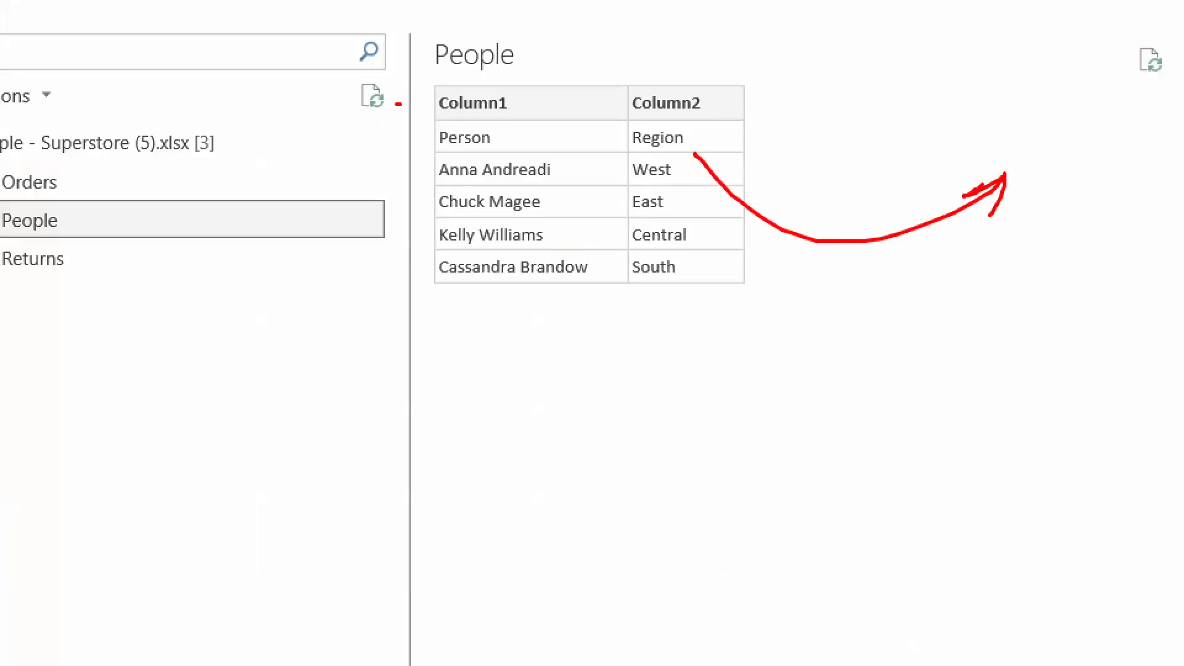
{"action": "left_click_drag", "start_coordinate": [398, 103], "coordinate": [496, 67]}
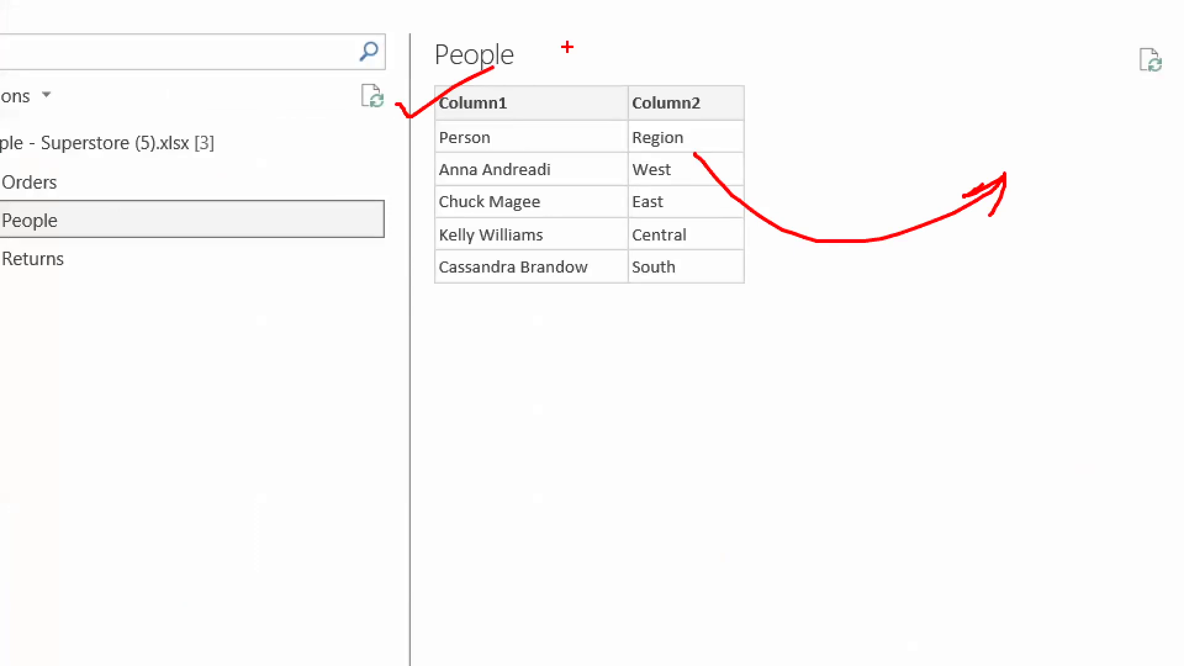
{"action": "key", "text": "Escape"}
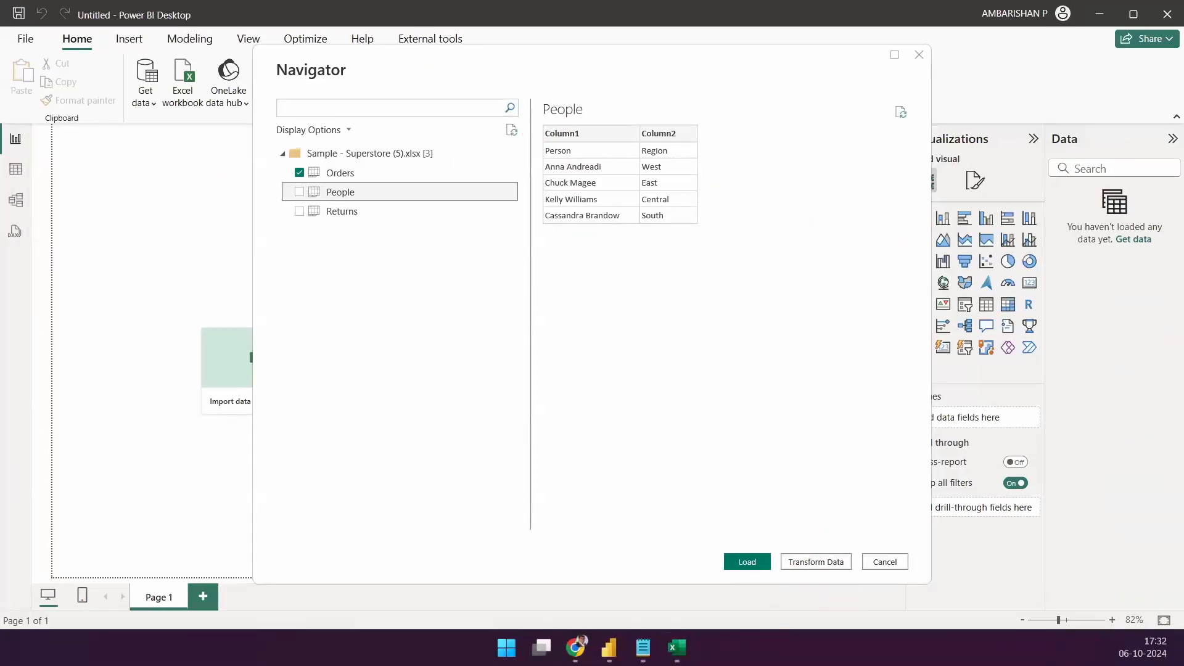
- Annotate the People preview with an arrow to the Data pane and a check mark beside Region, and clear the marks
{"action": "mouse_move", "coordinate": [575, 648]}
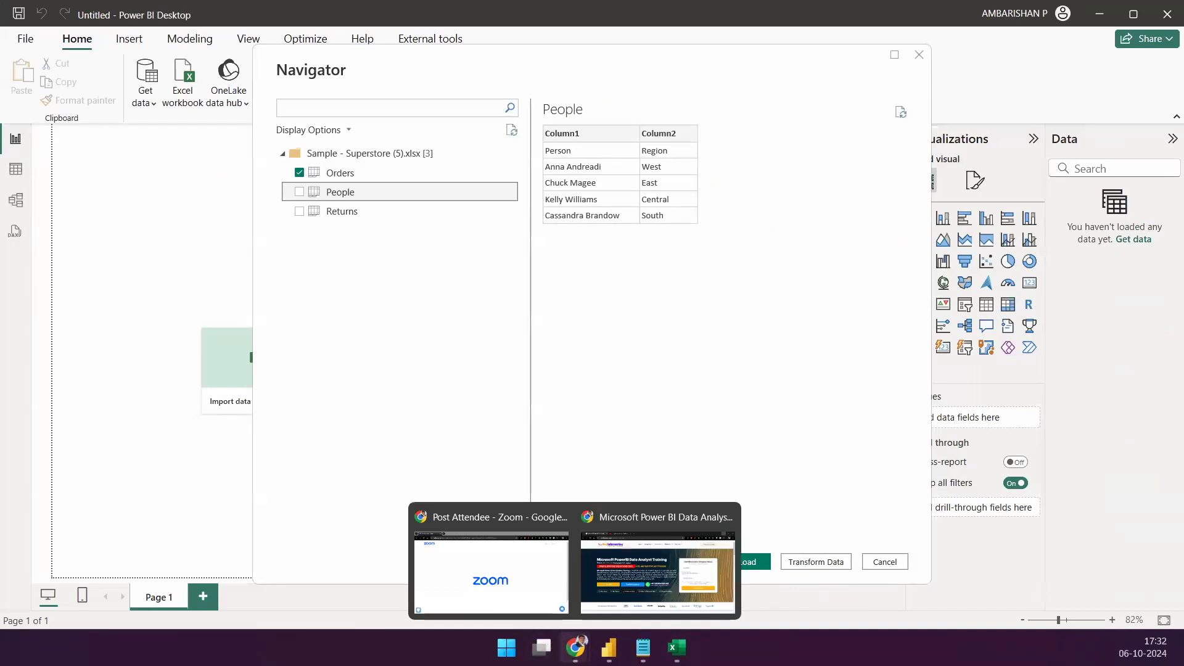
{"action": "left_click", "coordinate": [637, 448]}
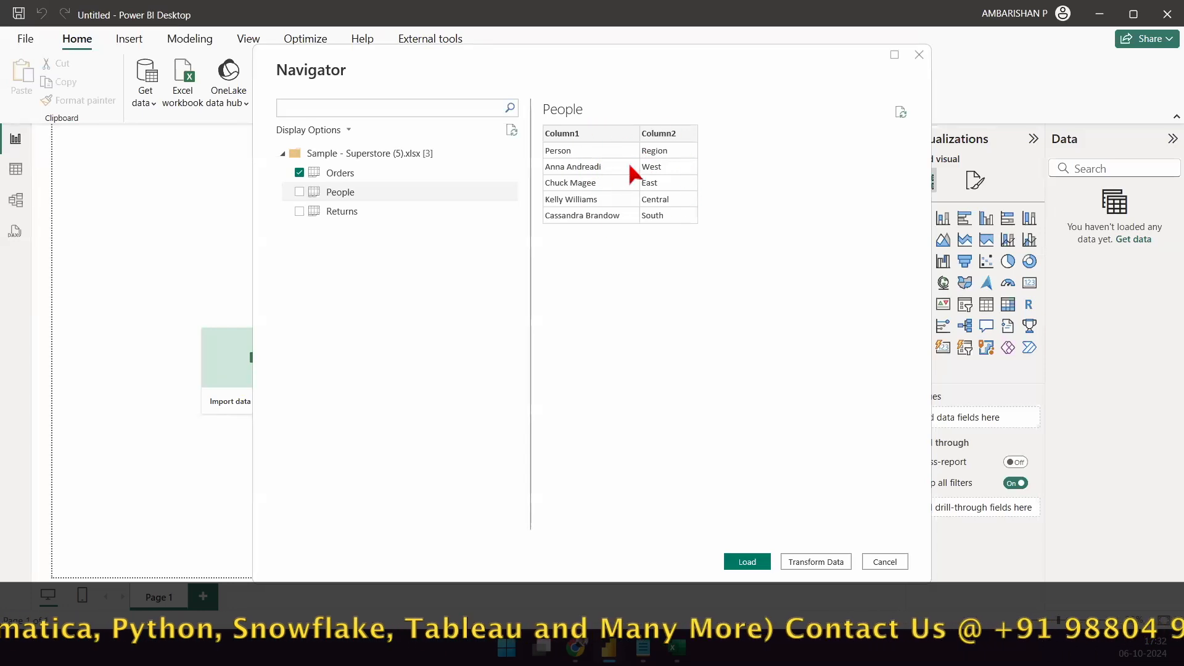
{"action": "mouse_move", "coordinate": [629, 167]}
{"action": "left_mouse_down"}
{"action": "mouse_move", "coordinate": [1010, 328]}
{"action": "mouse_move", "coordinate": [1112, 224]}
{"action": "mouse_move", "coordinate": [1119, 256]}
{"action": "left_mouse_up"}
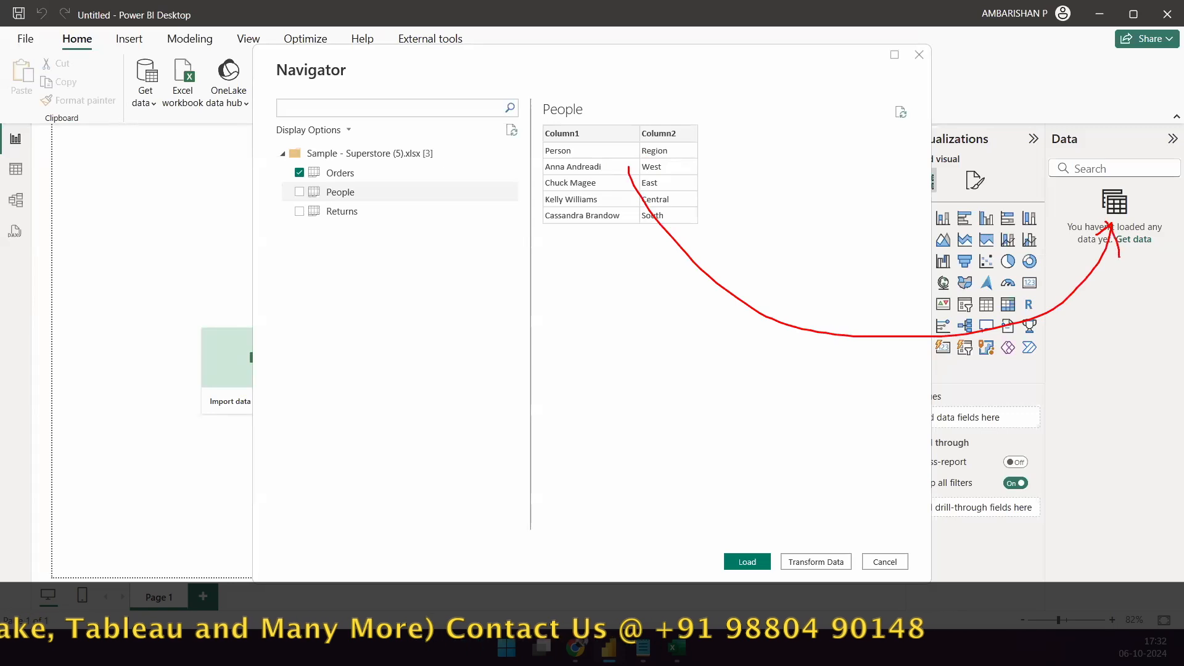
{"action": "left_click_drag", "start_coordinate": [677, 146], "coordinate": [688, 142]}
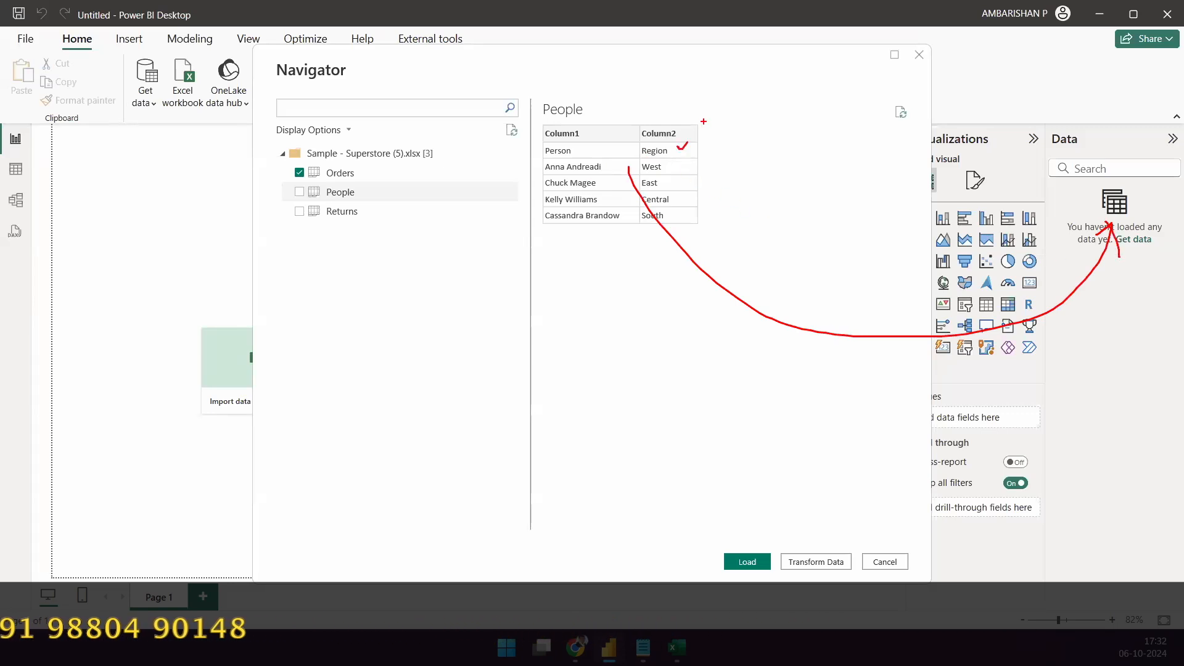
{"action": "key", "text": "Escape"}
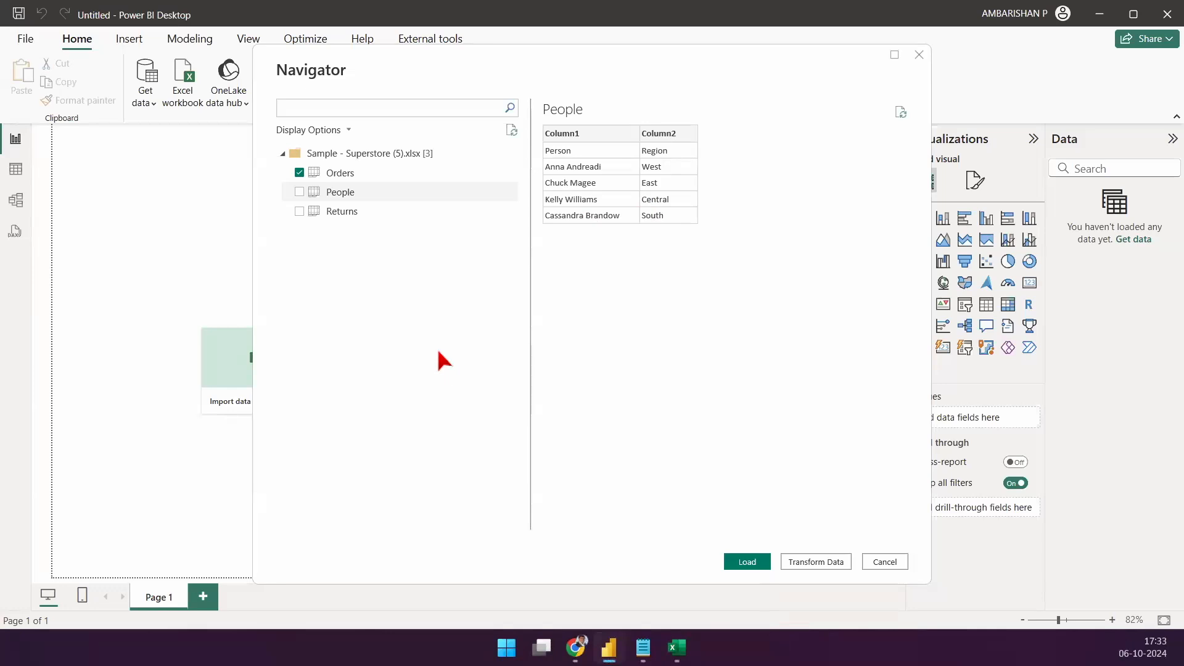
- Include the People table in the import, and preview Orders with its header row and Order Date column temporarily marked
{"action": "left_click", "coordinate": [299, 190]}
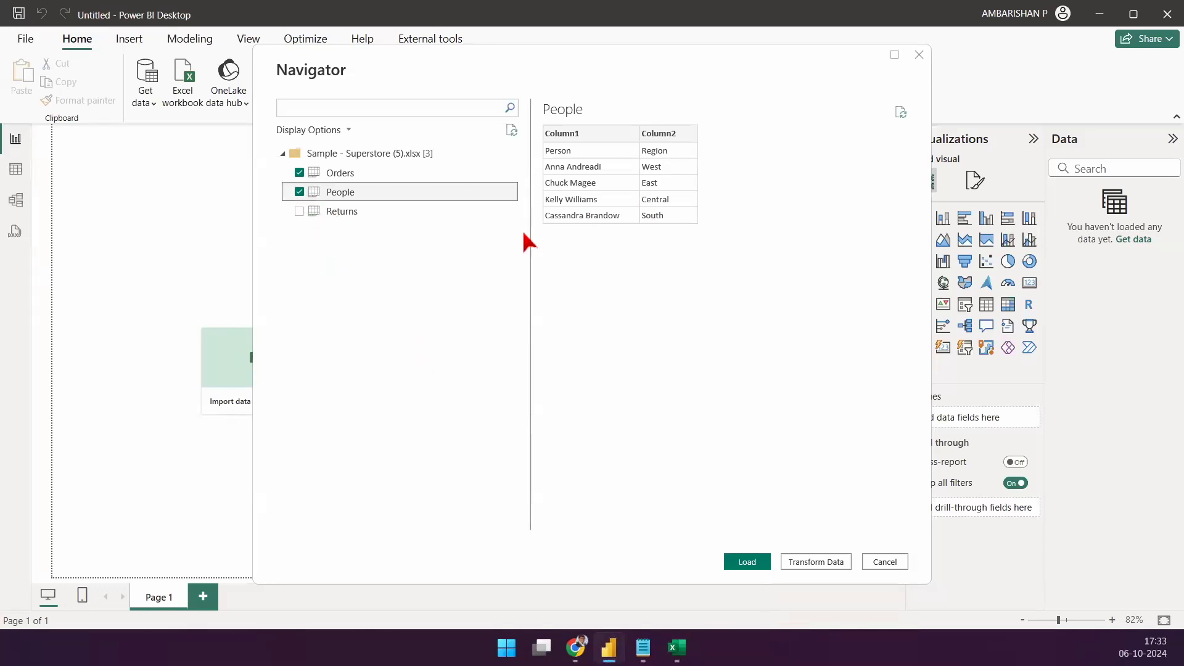
{"action": "left_click", "coordinate": [357, 173]}
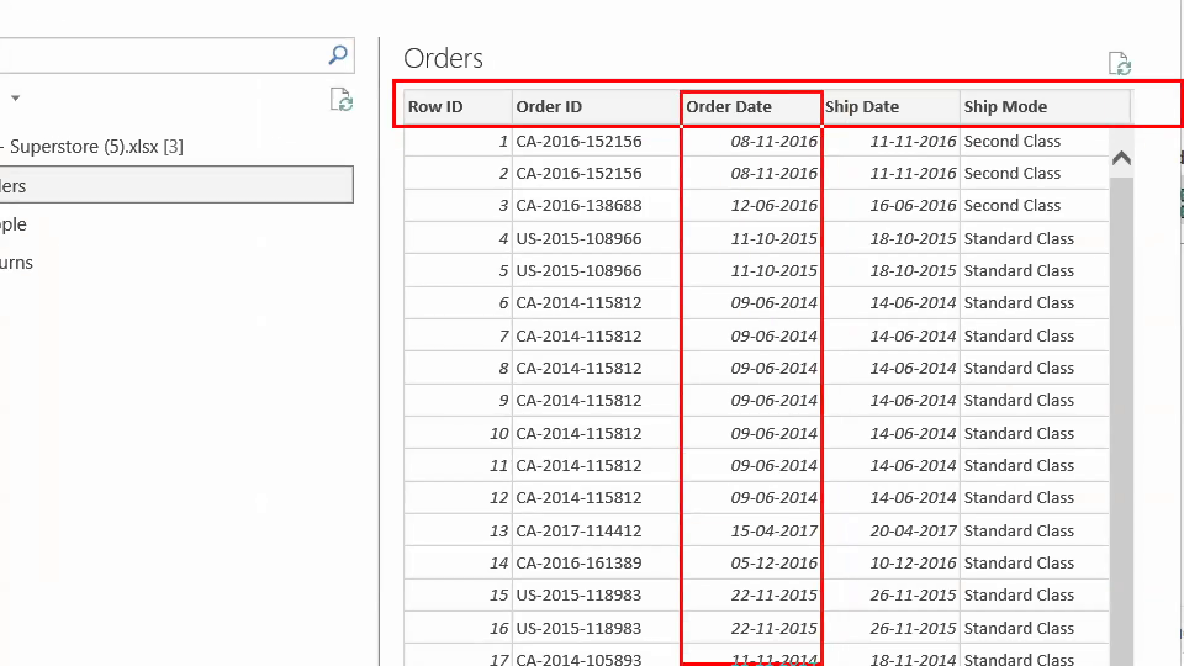
{"action": "left_click_drag", "start_coordinate": [823, 664], "coordinate": [824, 665]}
{"action": "left_click_drag", "start_coordinate": [494, 336], "coordinate": [521, 383]}
{"action": "left_click_drag", "start_coordinate": [517, 333], "coordinate": [483, 383]}
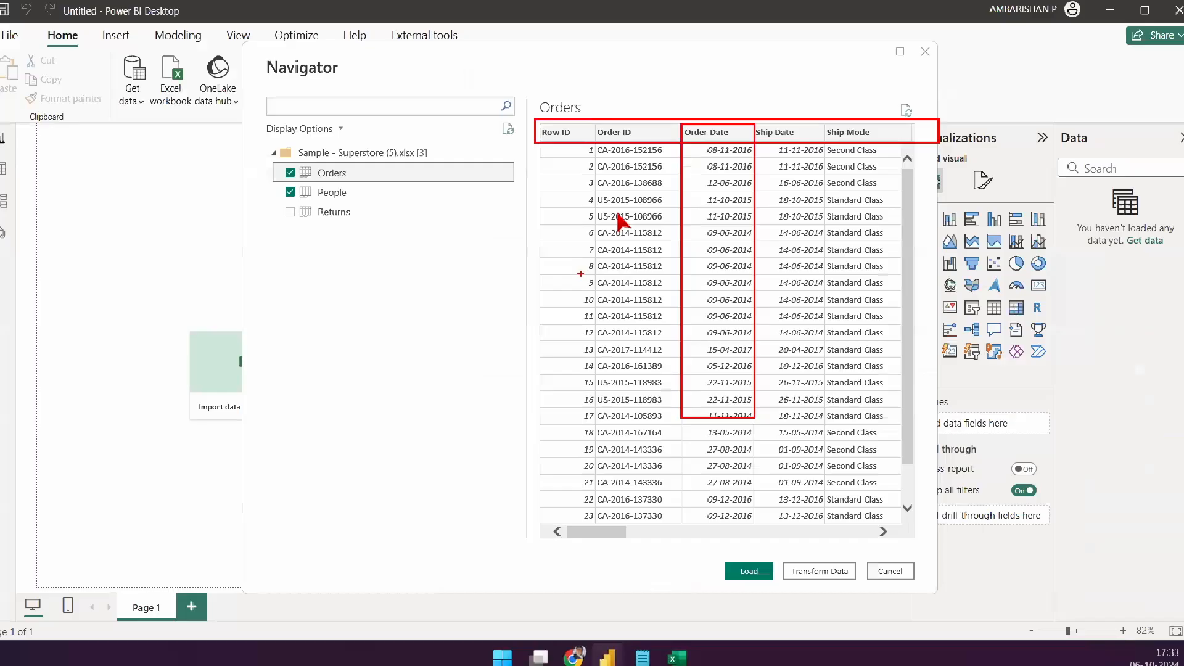
{"action": "left_click_drag", "start_coordinate": [738, 541], "coordinate": [817, 455]}
{"action": "mouse_move", "coordinate": [763, 546]}
{"action": "left_mouse_down"}
{"action": "mouse_move", "coordinate": [1037, 407]}
{"action": "mouse_move", "coordinate": [1106, 233]}
{"action": "mouse_move", "coordinate": [1122, 274]}
{"action": "left_mouse_up"}
{"action": "left_click_drag", "start_coordinate": [1063, 208], "coordinate": [1183, 198]}
{"action": "left_click_drag", "start_coordinate": [1083, 188], "coordinate": [1182, 176]}
{"action": "key", "text": "Escape"}
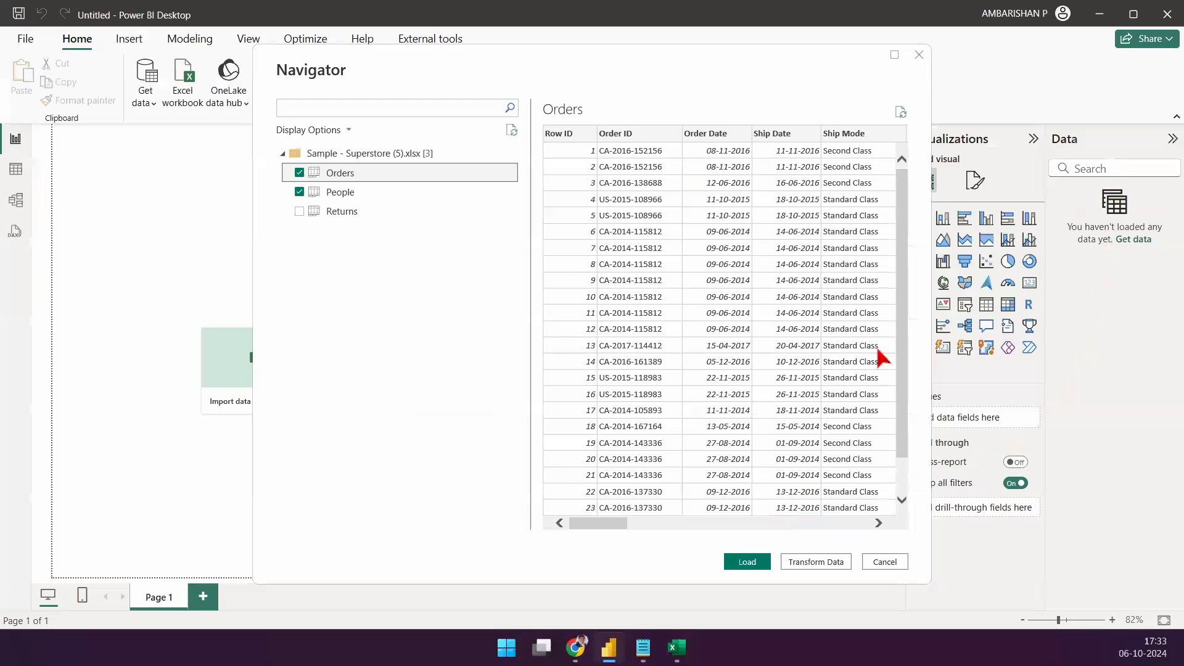
- Preview the People table, mark its Person and Region row with a box, and clear the mark
{"action": "left_click", "coordinate": [364, 193]}
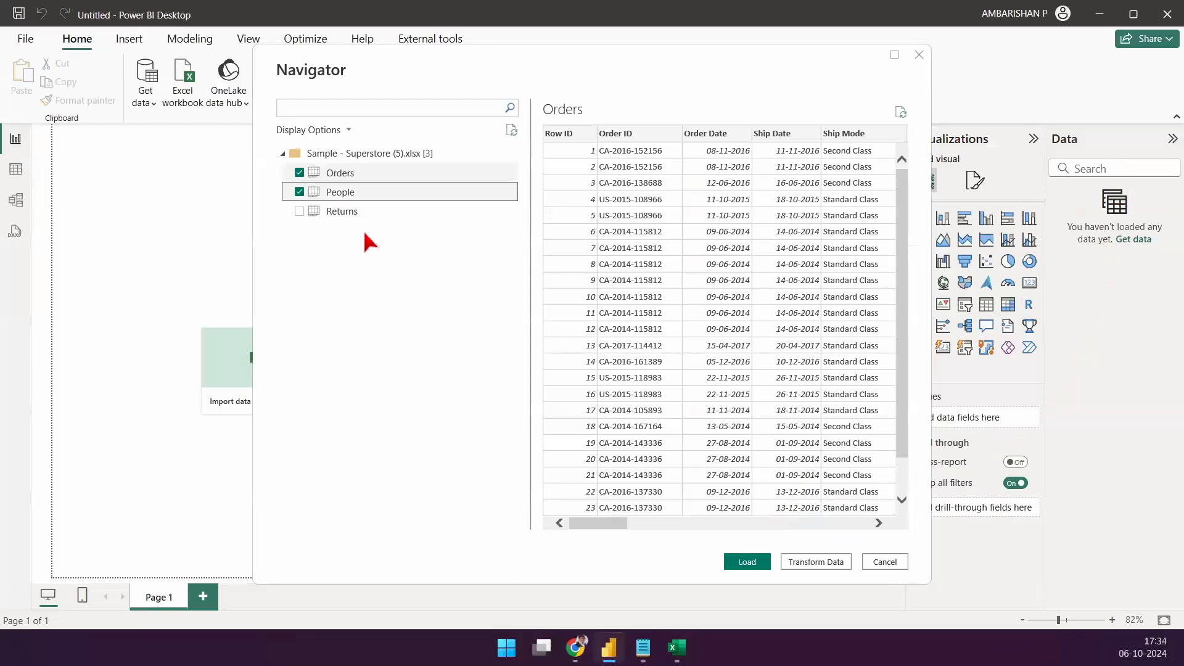
{"action": "key", "text": "ctrl+1"}
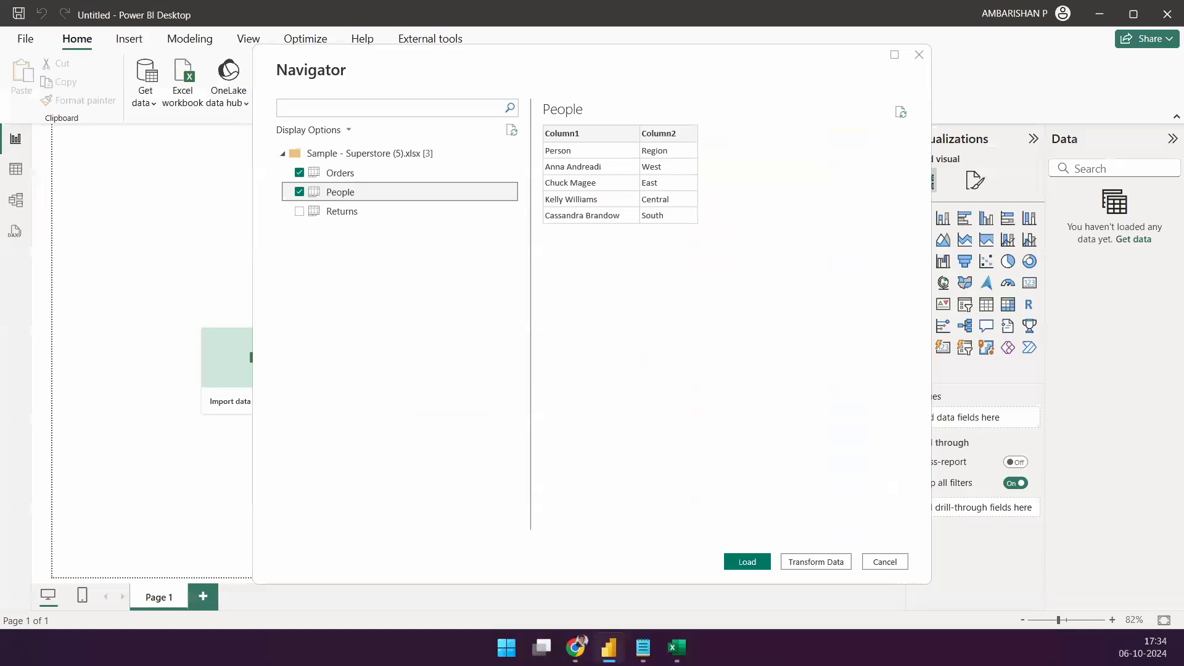
{"action": "left_click", "coordinate": [603, 159]}
{"action": "left_click_drag", "start_coordinate": [463, 122], "coordinate": [894, 160]}
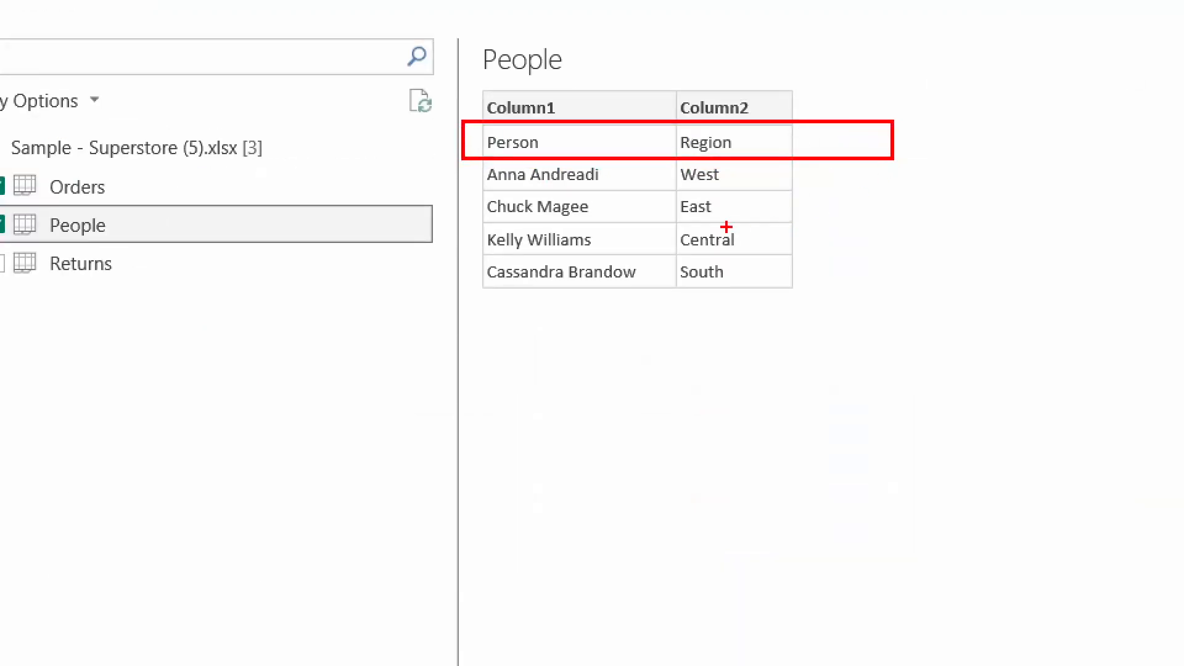
{"action": "key", "text": "Escape"}
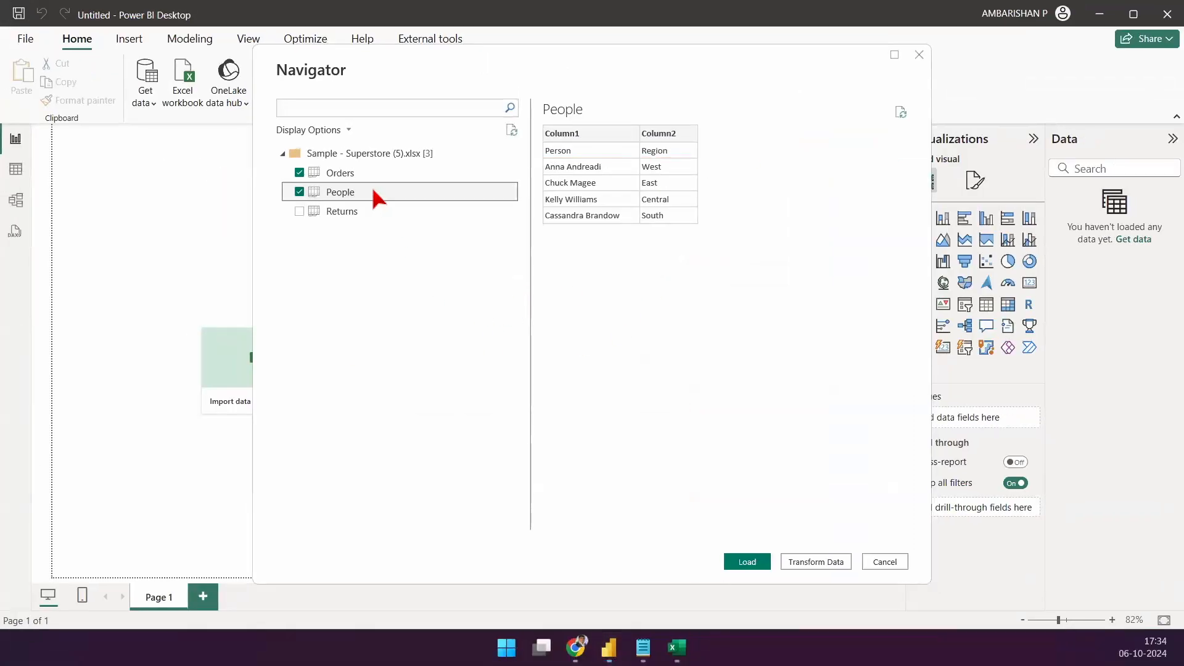
- Annotate the Transform Data and Load options with check marks and a connecting arrow, and clear the marks
{"action": "key", "text": "ctrl+1"}
{"action": "left_click", "coordinate": [791, 503]}
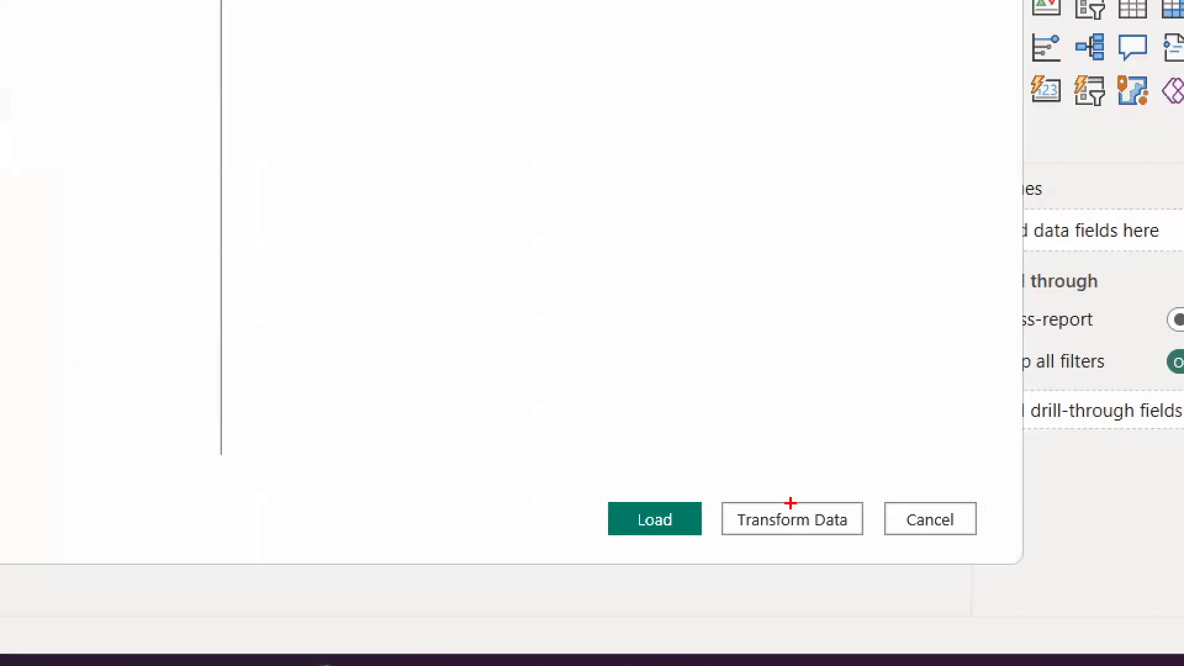
{"action": "left_click_drag", "start_coordinate": [784, 478], "coordinate": [885, 359]}
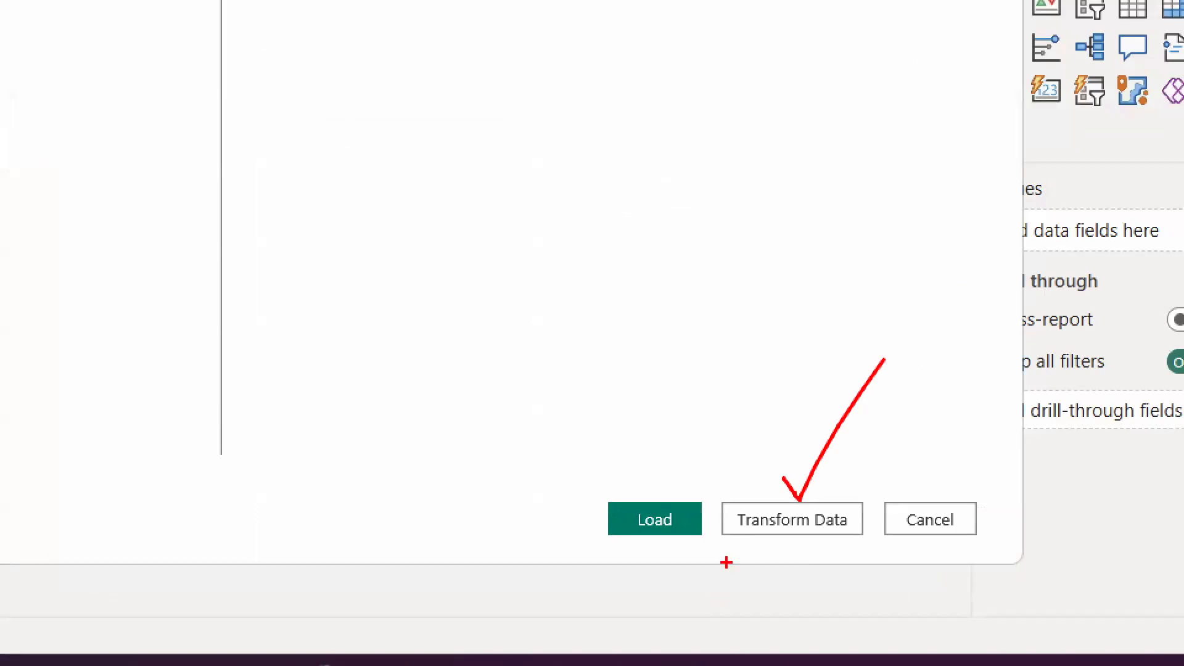
{"action": "mouse_move", "coordinate": [763, 492]}
{"action": "left_mouse_down"}
{"action": "mouse_move", "coordinate": [682, 415]}
{"action": "mouse_move", "coordinate": [649, 498]}
{"action": "mouse_move", "coordinate": [635, 473]}
{"action": "mouse_move", "coordinate": [678, 468]}
{"action": "left_mouse_up"}
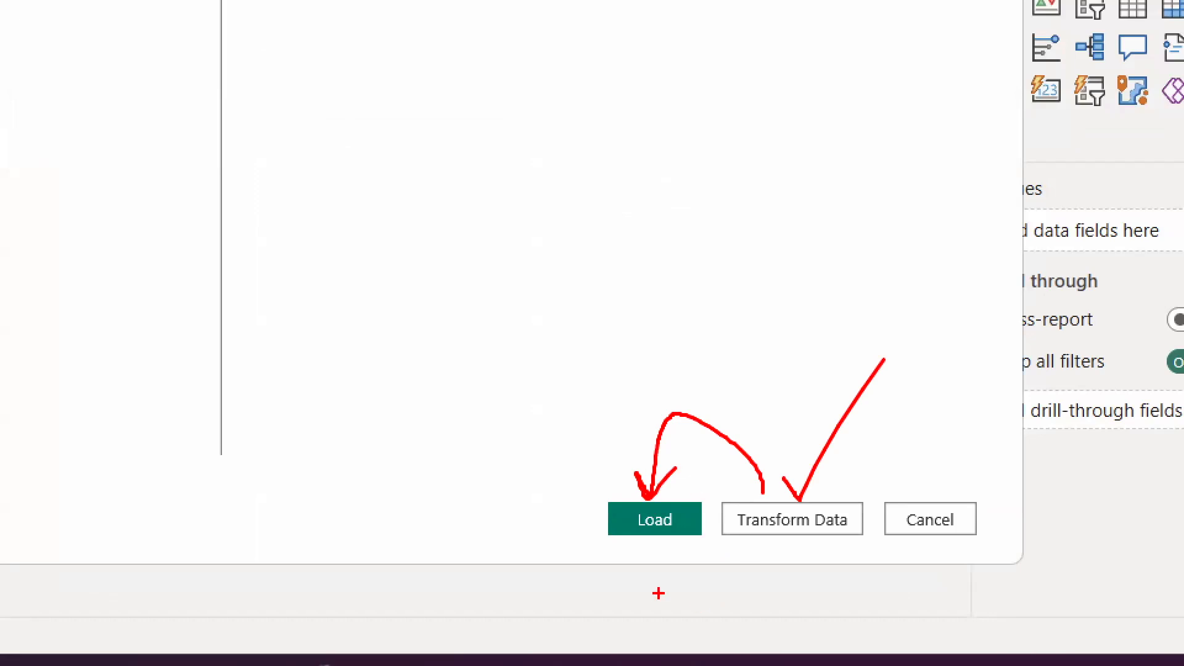
{"action": "left_click_drag", "start_coordinate": [624, 567], "coordinate": [674, 528]}
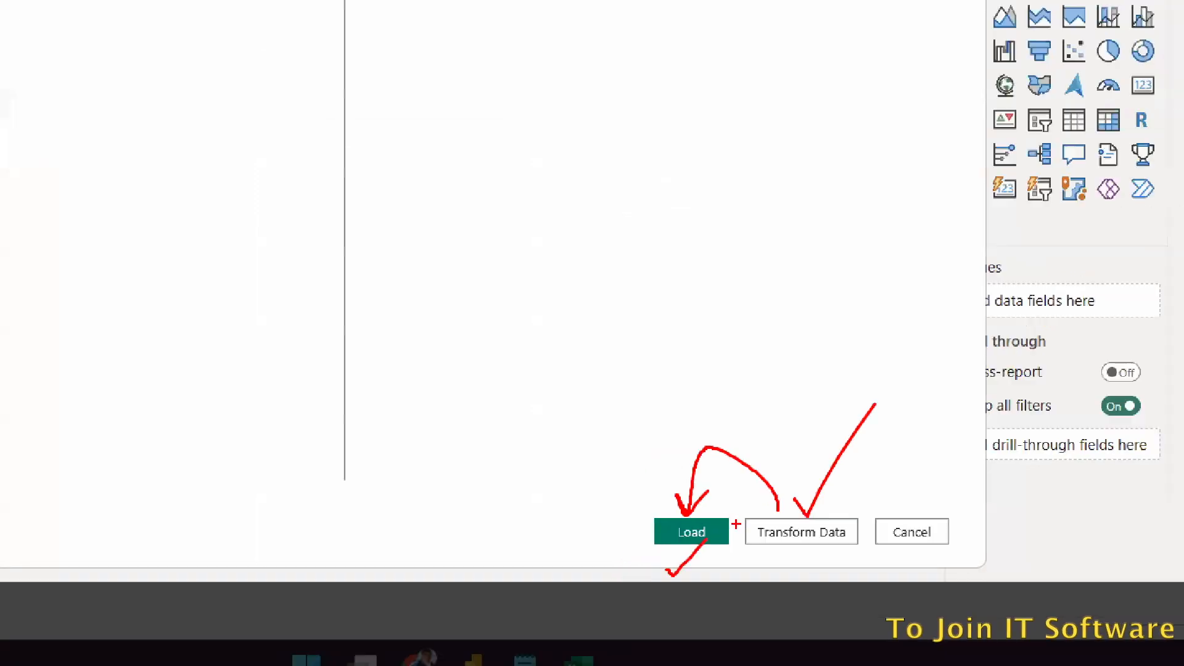
{"action": "key", "text": "Escape"}
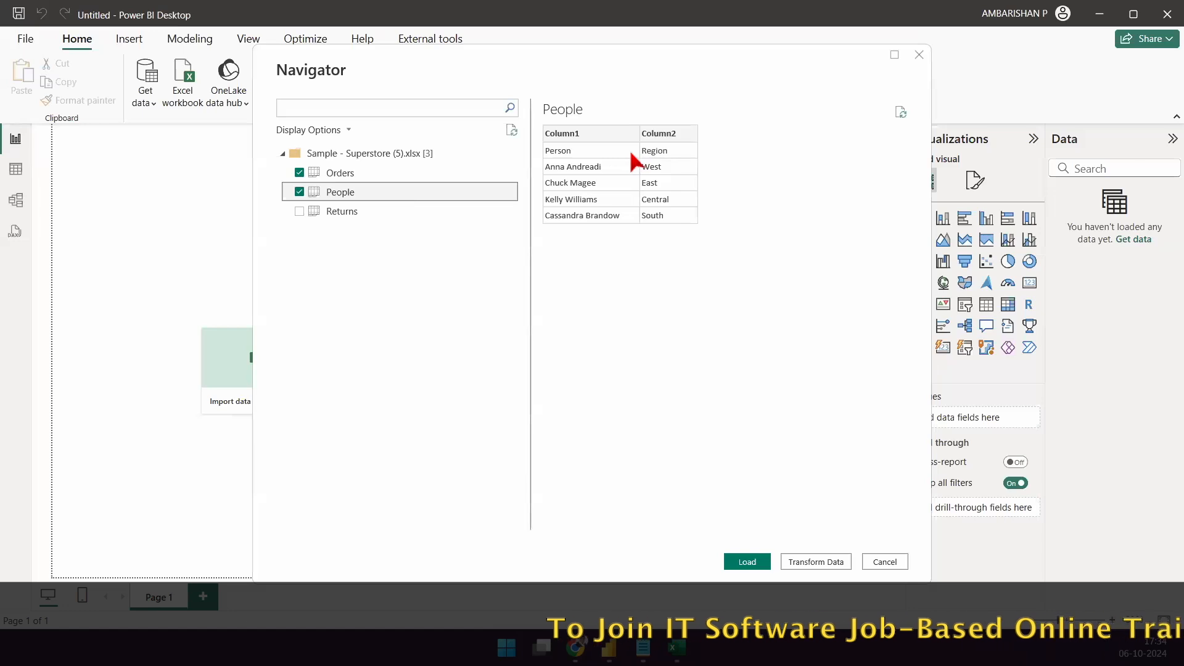
- Preview the Returns table and mark its Returned and Order ID row with a box and an arrow up to the Column2 header
{"action": "left_click", "coordinate": [354, 211]}
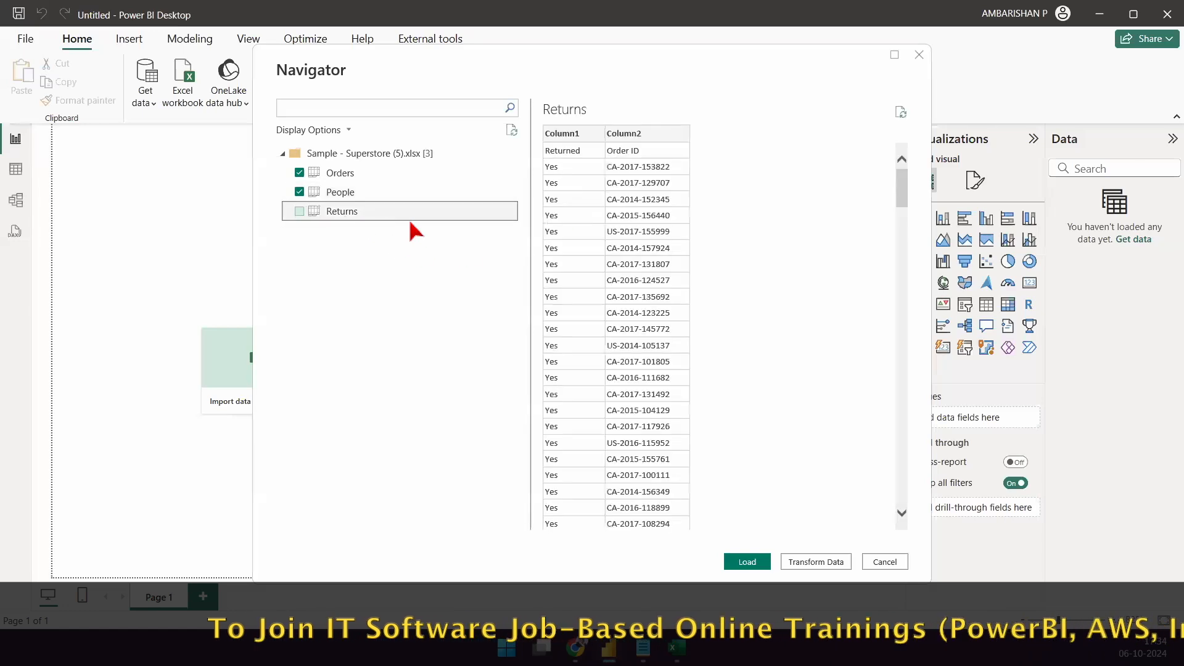
{"action": "key", "text": "ctrl+1"}
{"action": "left_click", "coordinate": [606, 155]}
{"action": "left_click_drag", "start_coordinate": [463, 130], "coordinate": [767, 153]}
{"action": "left_click_drag", "start_coordinate": [733, 41], "coordinate": [702, 147]}
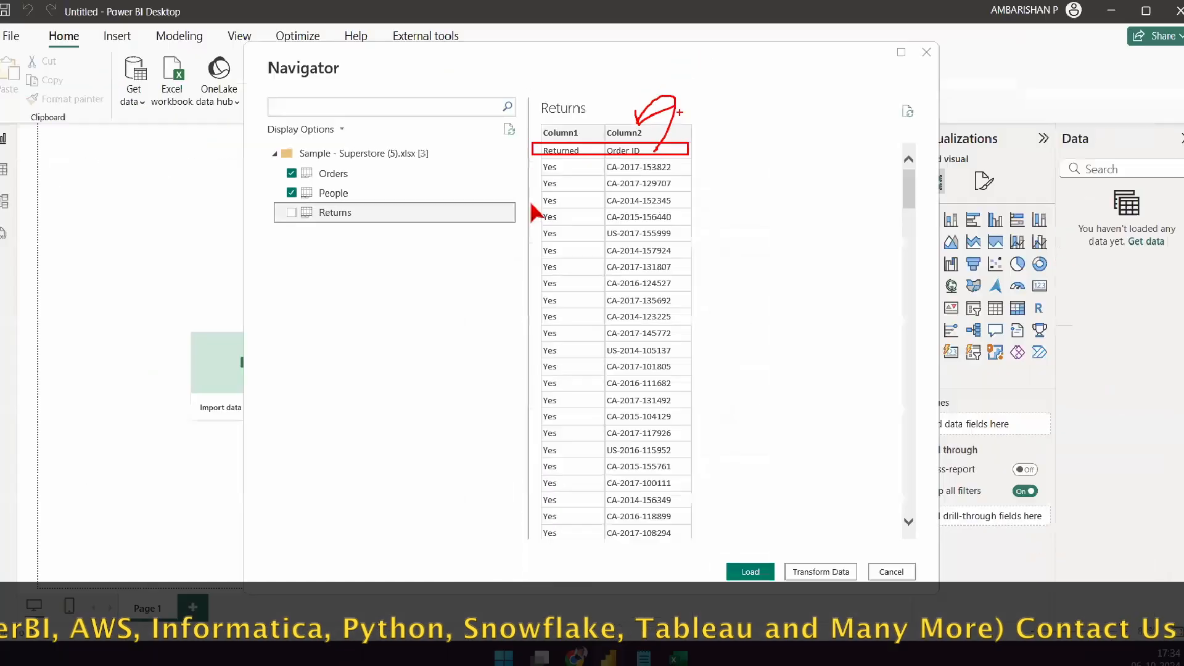
- Open the selected Orders and People tables for transformation in Power Query Editor, and restore its window down over the report window
{"action": "left_click", "coordinate": [364, 199]}
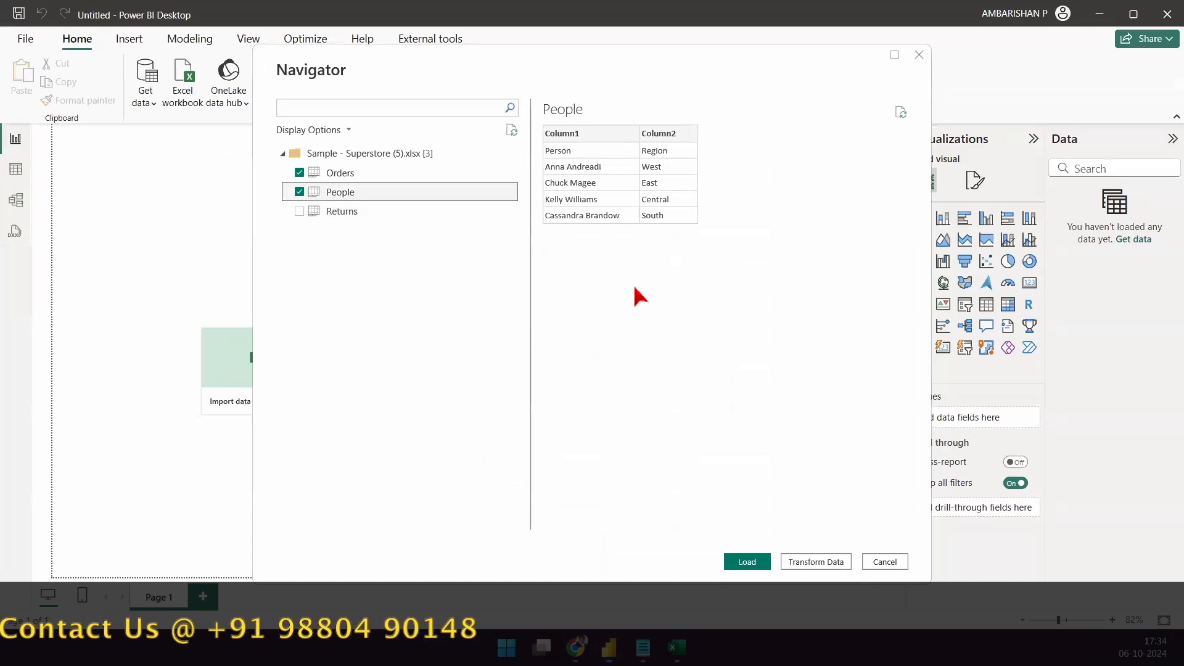
{"action": "left_click", "coordinate": [813, 562]}
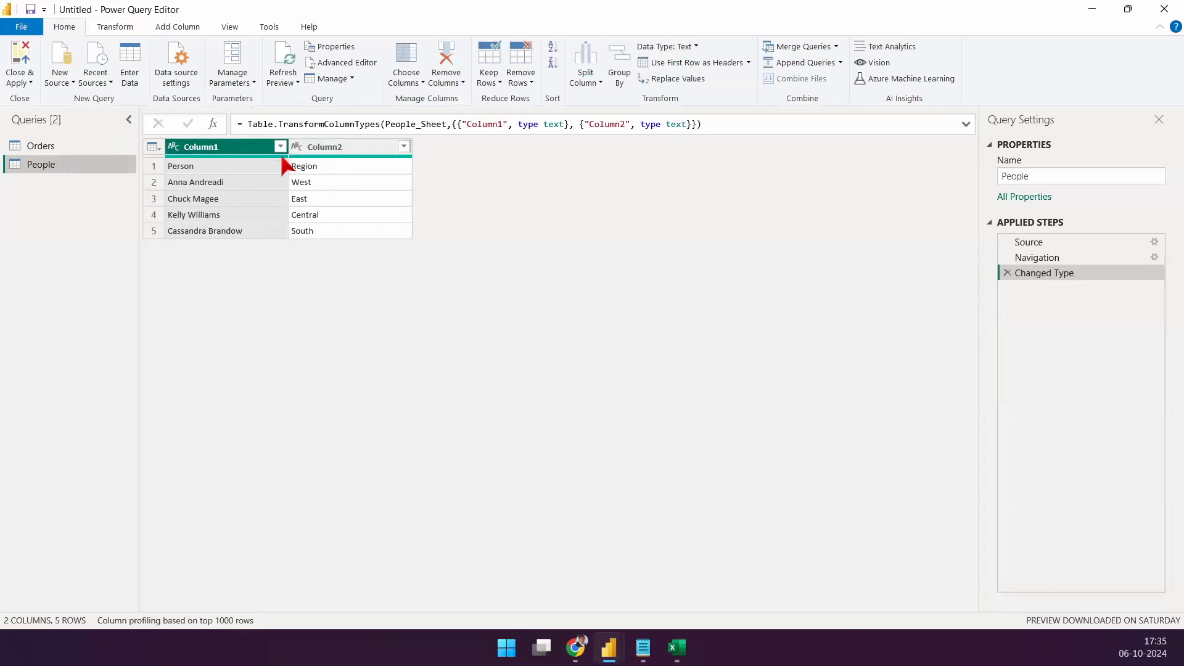
{"action": "double_click", "coordinate": [438, 17]}
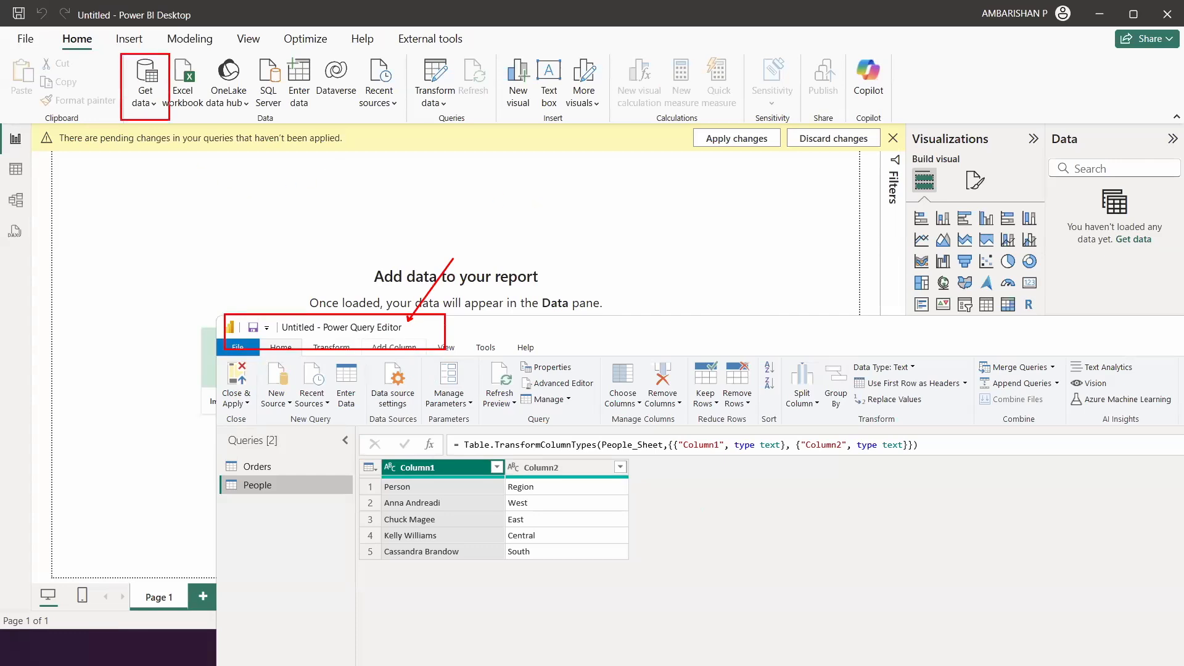
- Annotate the Get data area with a circled E and the Power Query Editor window with a circled T
{"action": "left_click_drag", "start_coordinate": [99, 127], "coordinate": [135, 147]}
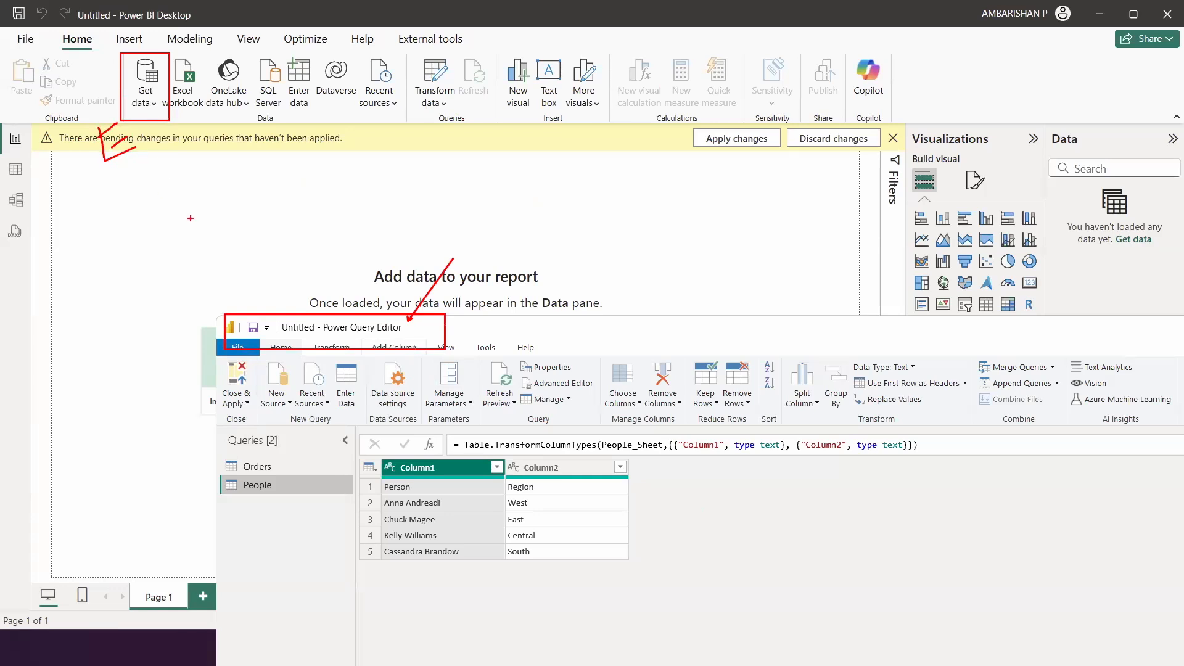
{"action": "left_click_drag", "start_coordinate": [697, 476], "coordinate": [701, 533]}
{"action": "left_click_drag", "start_coordinate": [666, 486], "coordinate": [723, 472]}
{"action": "mouse_move", "coordinate": [677, 432]}
{"action": "left_mouse_down"}
{"action": "mouse_move", "coordinate": [638, 487]}
{"action": "mouse_move", "coordinate": [728, 446]}
{"action": "mouse_move", "coordinate": [629, 449]}
{"action": "left_mouse_up"}
{"action": "mouse_move", "coordinate": [108, 102]}
{"action": "left_mouse_down"}
{"action": "mouse_move", "coordinate": [78, 151]}
{"action": "mouse_move", "coordinate": [111, 104]}
{"action": "left_mouse_up"}
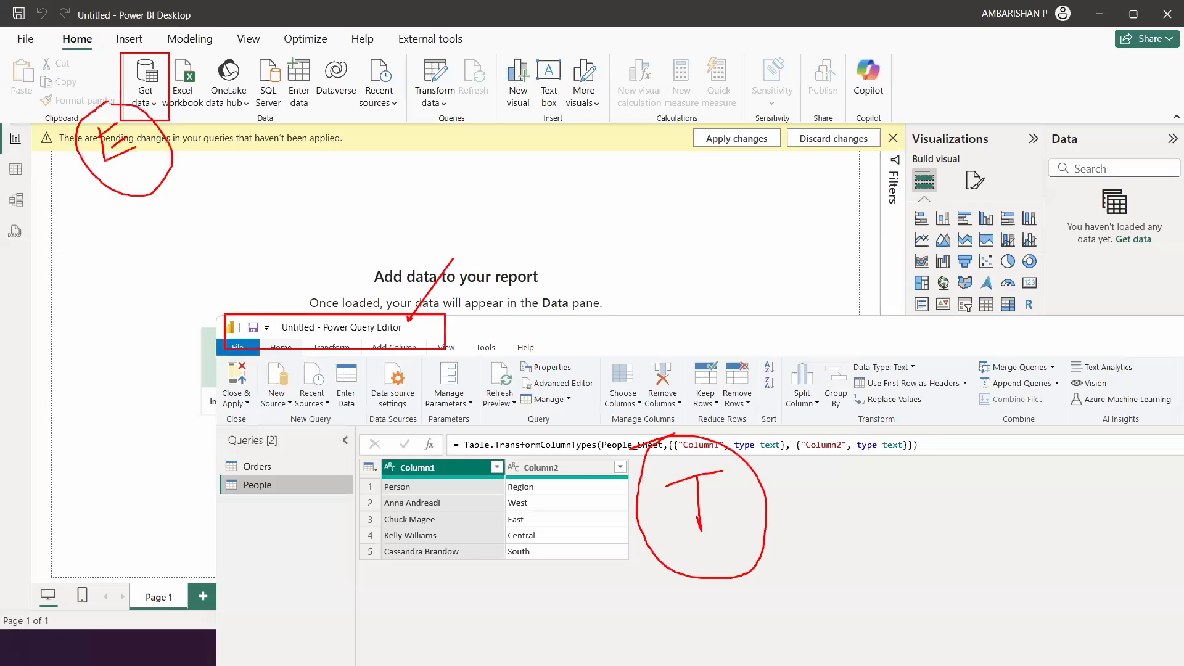
- Mark the Data pane with a circled L, link E, T and L with arrows, and clear all annotations
{"action": "mouse_move", "coordinate": [1162, 223]}
{"action": "left_mouse_down"}
{"action": "mouse_move", "coordinate": [1086, 179]}
{"action": "mouse_move", "coordinate": [1180, 209]}
{"action": "left_mouse_up"}
{"action": "mouse_move", "coordinate": [175, 169]}
{"action": "left_mouse_down"}
{"action": "mouse_move", "coordinate": [548, 454]}
{"action": "mouse_move", "coordinate": [628, 488]}
{"action": "left_mouse_up"}
{"action": "mouse_move", "coordinate": [783, 490]}
{"action": "left_mouse_down"}
{"action": "mouse_move", "coordinate": [998, 364]}
{"action": "mouse_move", "coordinate": [1096, 244]}
{"action": "left_mouse_up"}
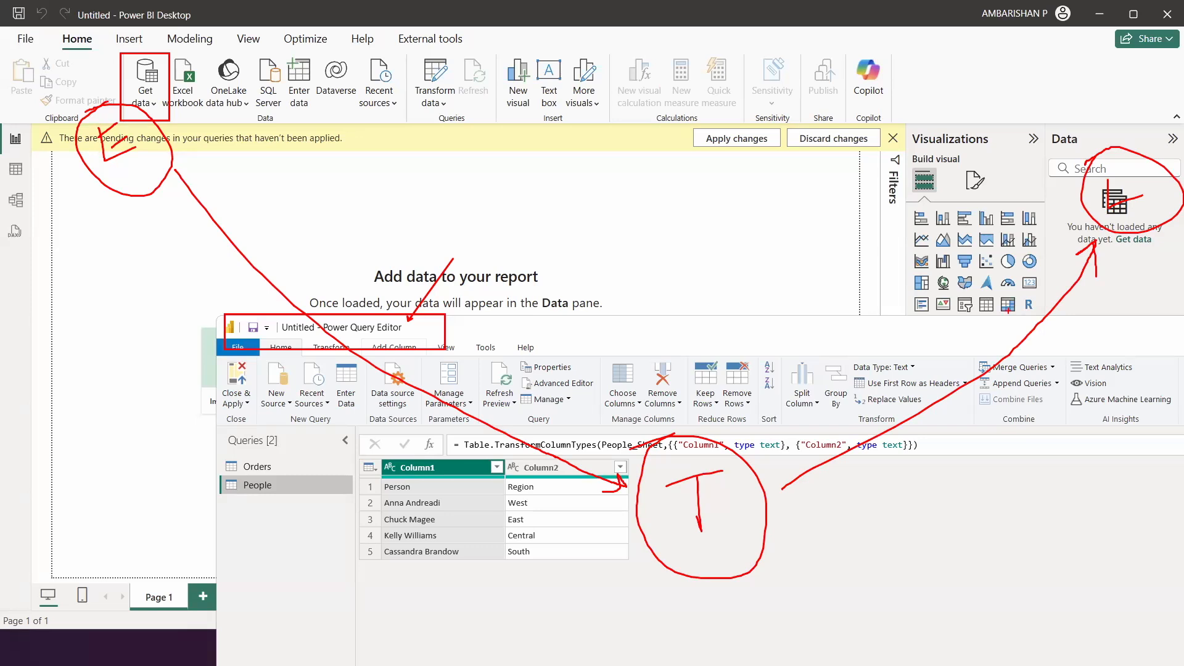
{"action": "left_click_drag", "start_coordinate": [159, 130], "coordinate": [205, 101]}
{"action": "left_click_drag", "start_coordinate": [1157, 141], "coordinate": [1179, 131]}
{"action": "key", "text": "e"}
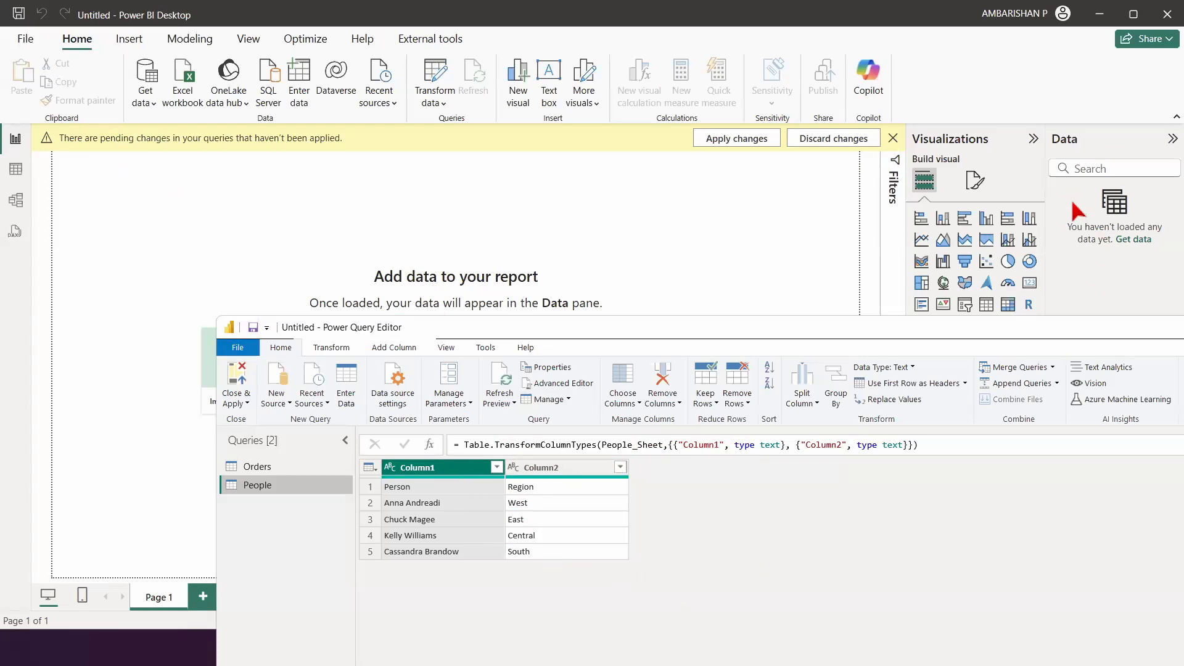
- Maximize Power Query Editor, and temporarily annotate the Person and Region row, the Use First Row as Headers command and the table corner
{"action": "double_click", "coordinate": [708, 328]}
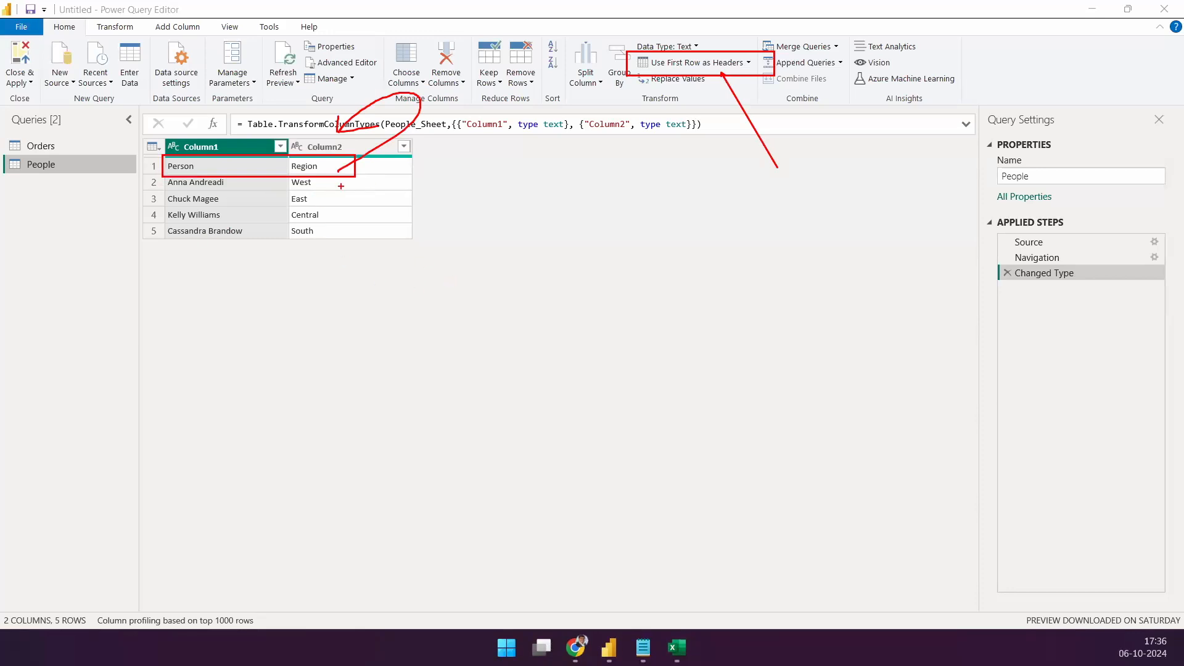
{"action": "key", "text": "Escape"}
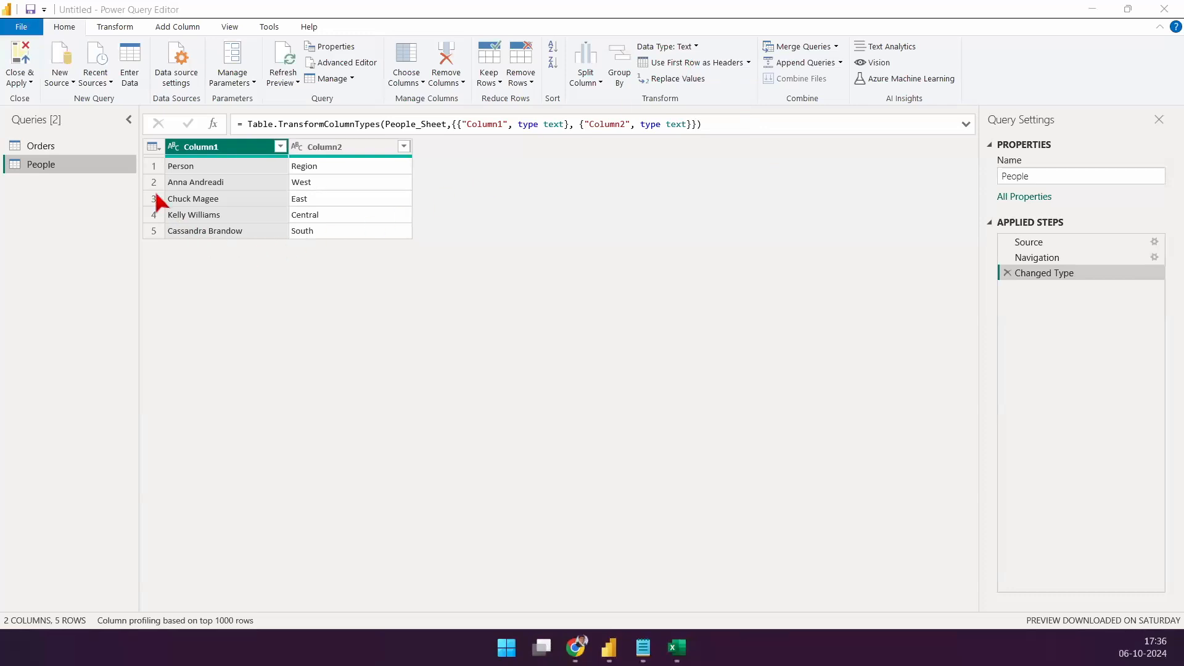
{"action": "key", "text": "ctrl+1"}
{"action": "left_click", "coordinate": [139, 165]}
{"action": "mouse_move", "coordinate": [134, 101]}
{"action": "left_mouse_down"}
{"action": "mouse_move", "coordinate": [219, 153]}
{"action": "mouse_move", "coordinate": [104, 267]}
{"action": "left_mouse_up"}
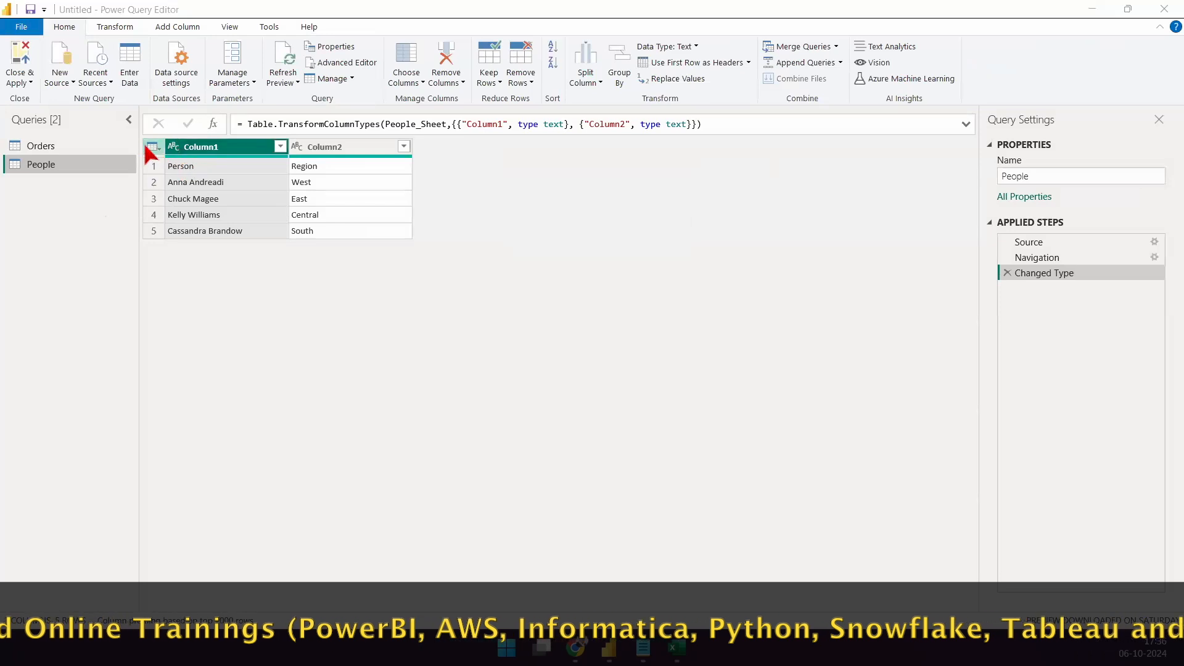
- Show the People table's options, box both Use First Row as Headers commands, and clear the marks
{"action": "left_click", "coordinate": [169, 131]}
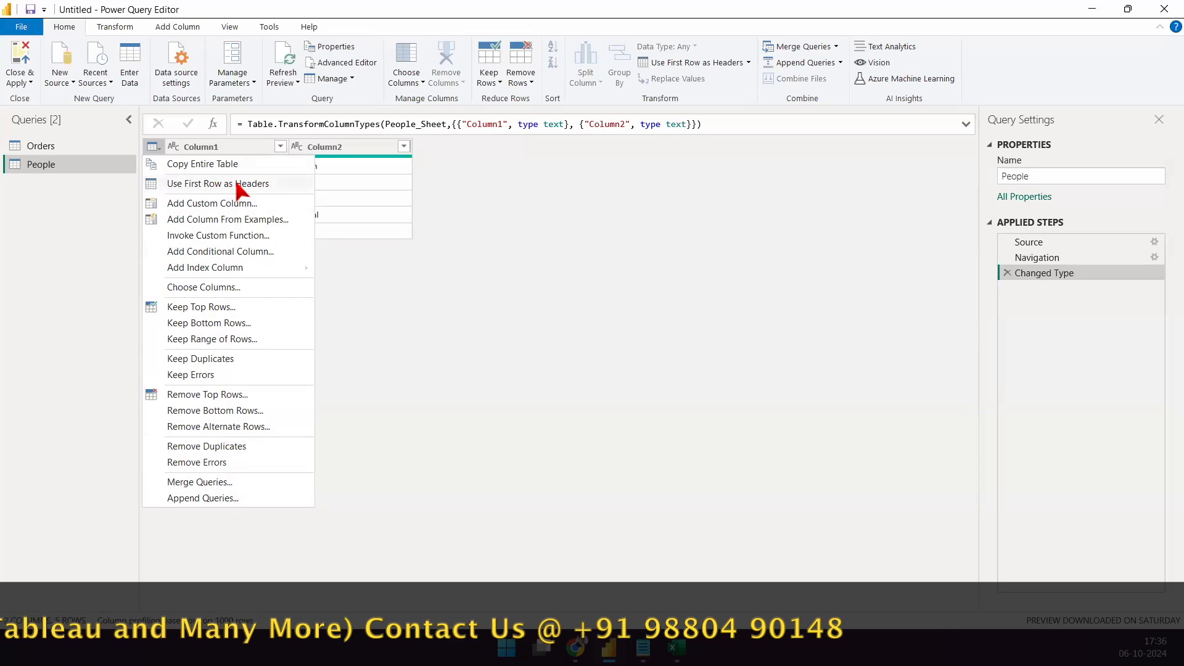
{"action": "mouse_move", "coordinate": [127, 175]}
{"action": "left_mouse_down"}
{"action": "mouse_move", "coordinate": [246, 195]}
{"action": "mouse_move", "coordinate": [350, 194]}
{"action": "left_mouse_up"}
{"action": "left_click_drag", "start_coordinate": [635, 54], "coordinate": [760, 70]}
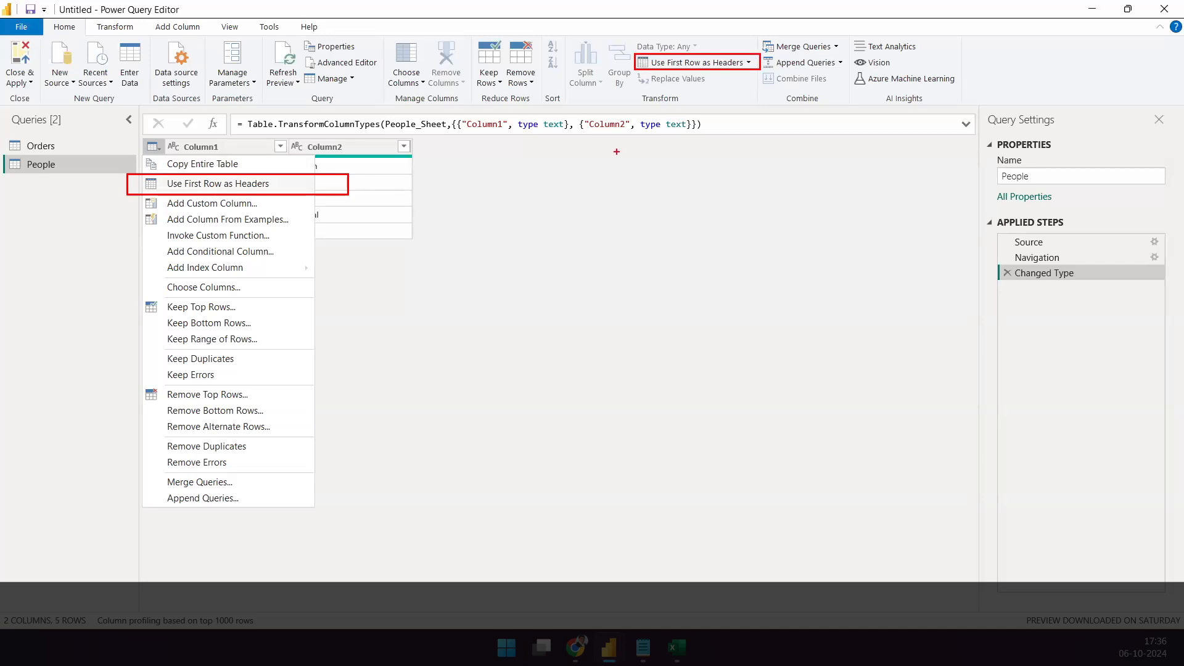
{"action": "key", "text": "Escape"}
- Use the first row of the People query as headers, and temporarily mark the Person and Region column headers
{"action": "left_click", "coordinate": [152, 147]}
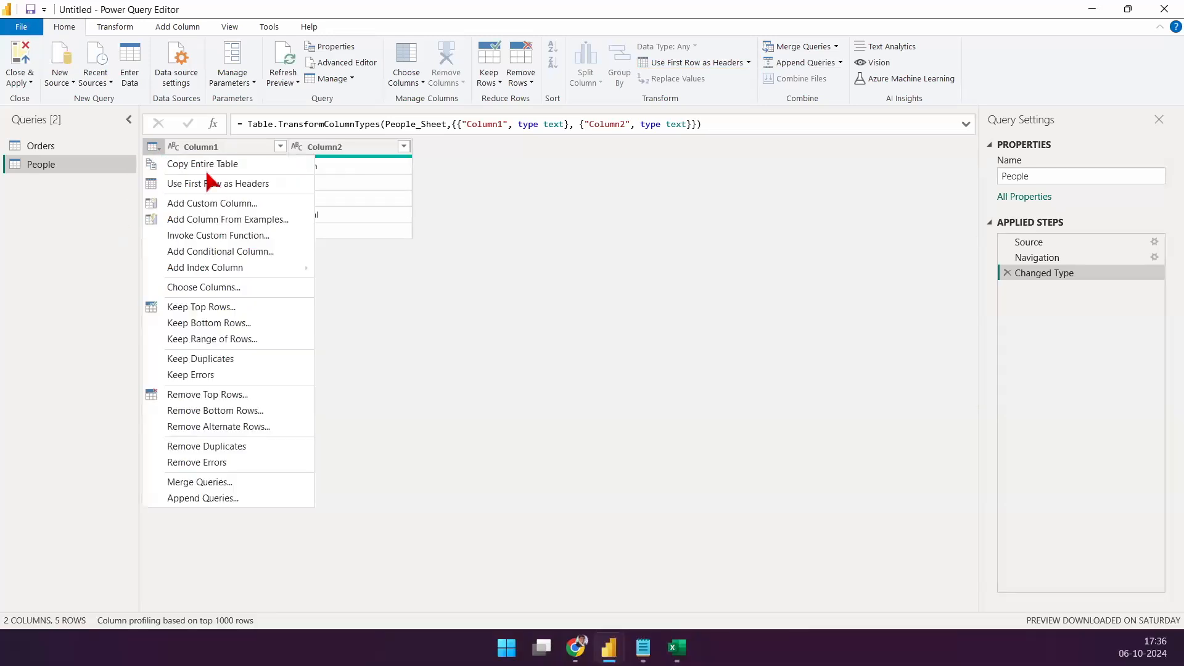
{"action": "left_click", "coordinate": [238, 185]}
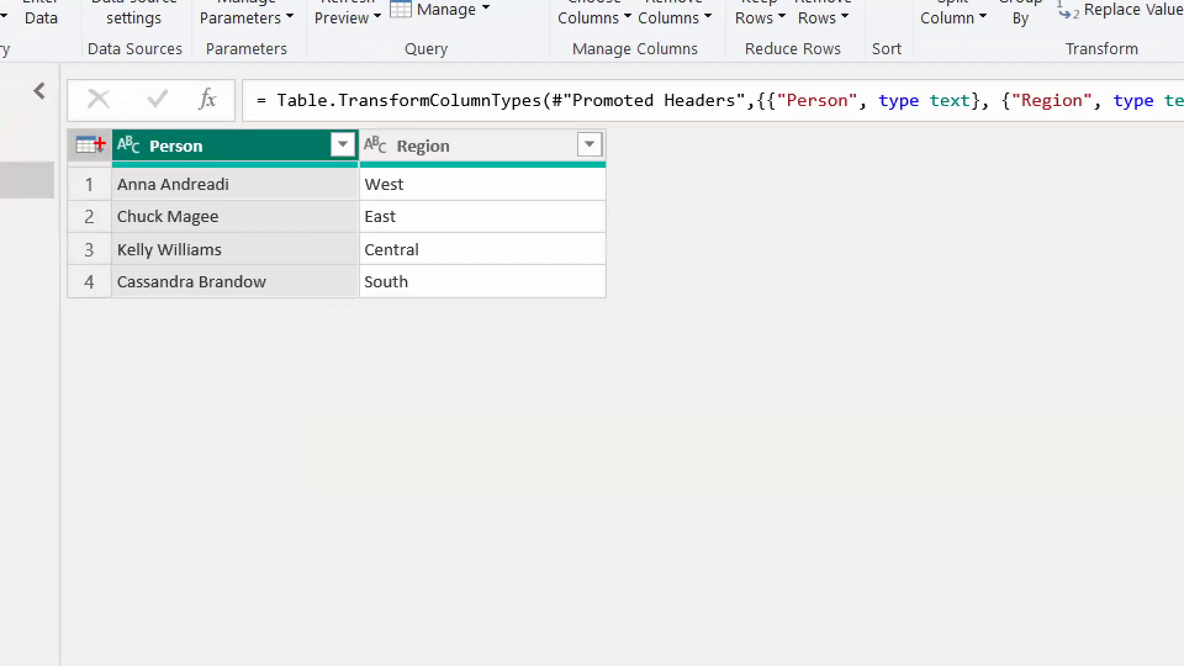
{"action": "mouse_move", "coordinate": [97, 125]}
{"action": "left_mouse_down"}
{"action": "mouse_move", "coordinate": [374, 162]}
{"action": "mouse_move", "coordinate": [590, 162]}
{"action": "left_mouse_up"}
{"action": "left_click_drag", "start_coordinate": [465, 131], "coordinate": [586, 69]}
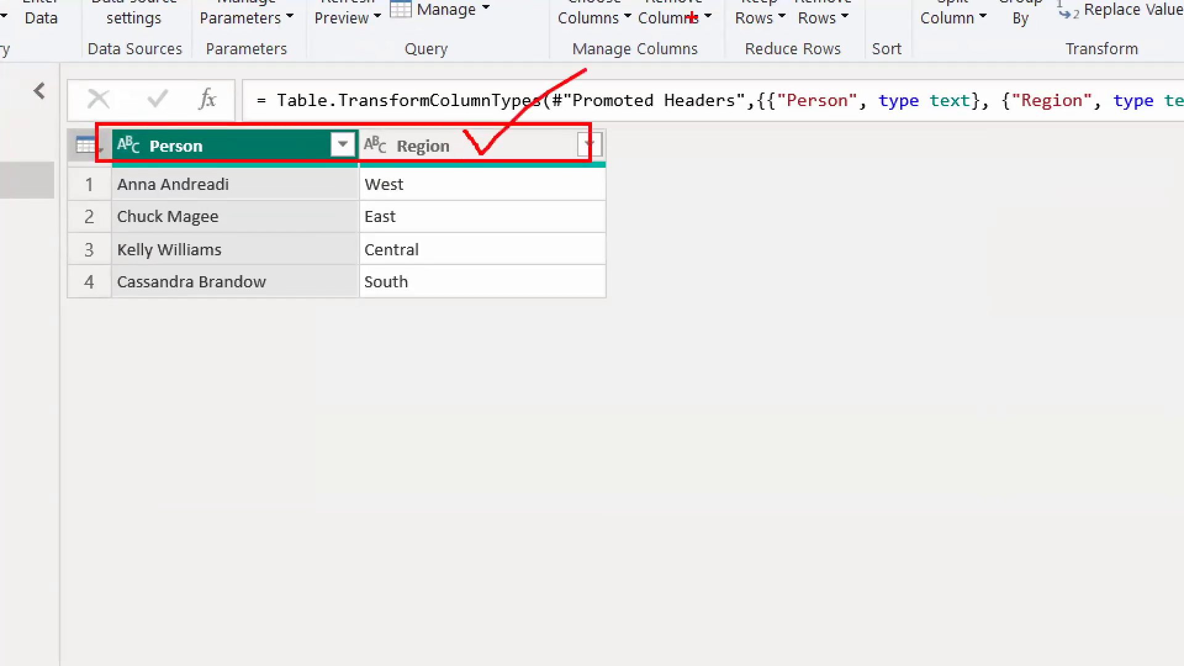
{"action": "key", "text": "Escape"}
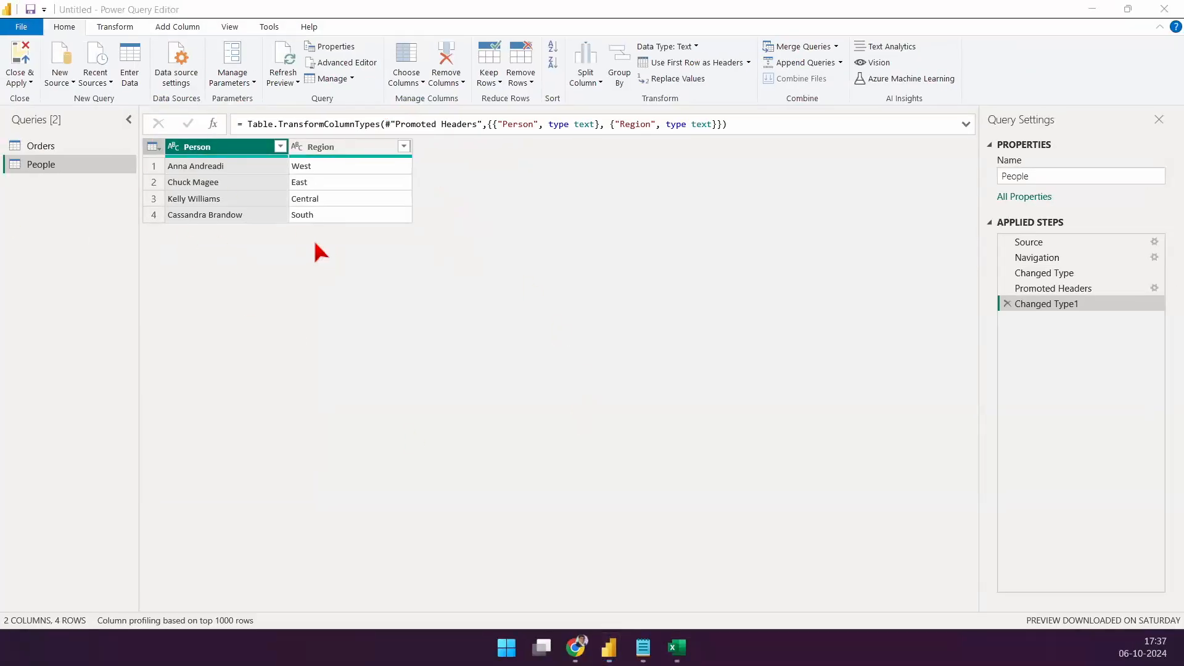
- Check the headers of the Orders and People queries, and close Power Query Editor, applying the queries to the report
{"action": "left_click", "coordinate": [60, 146]}
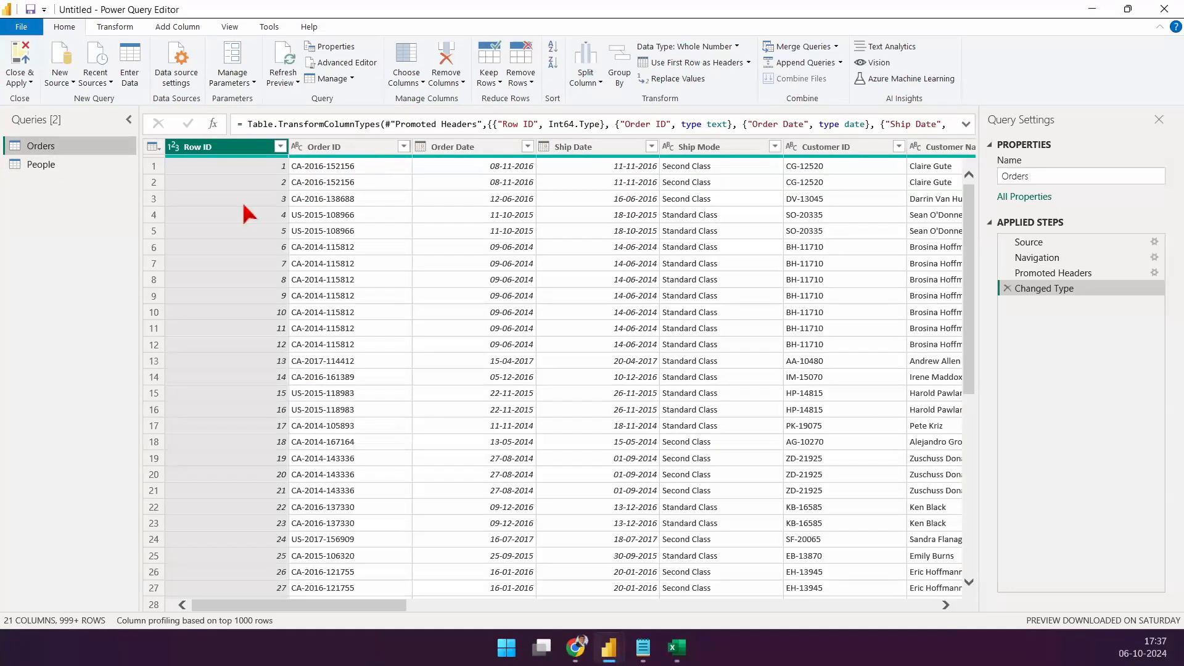
{"action": "left_click", "coordinate": [64, 165]}
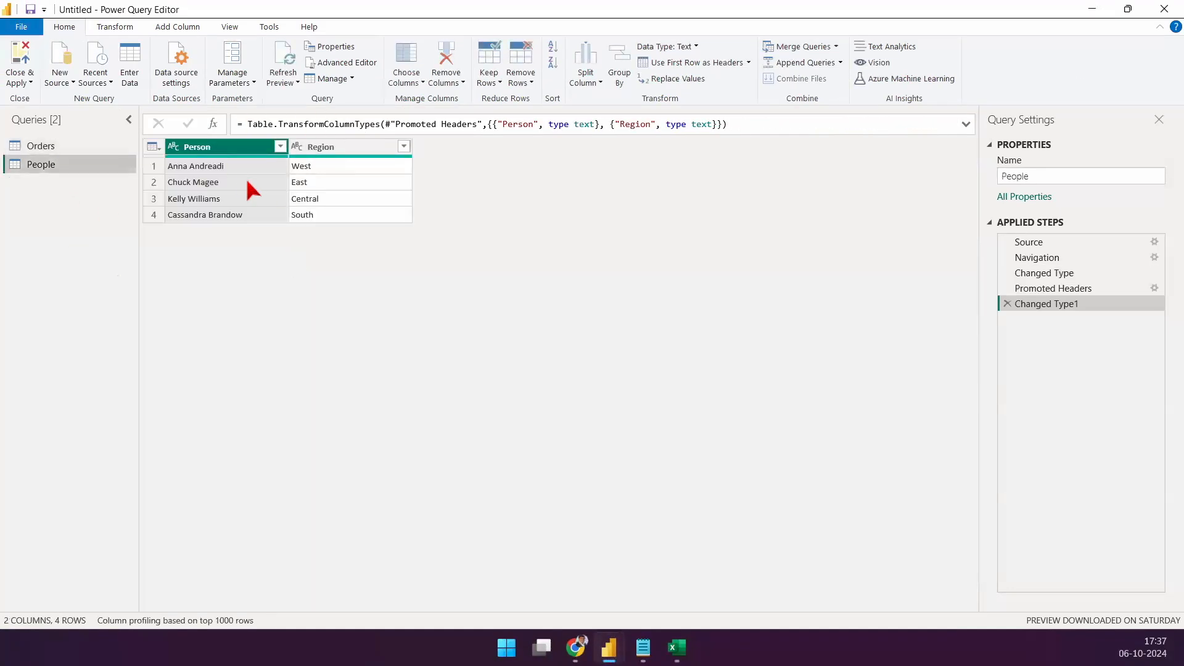
{"action": "left_click", "coordinate": [22, 58]}
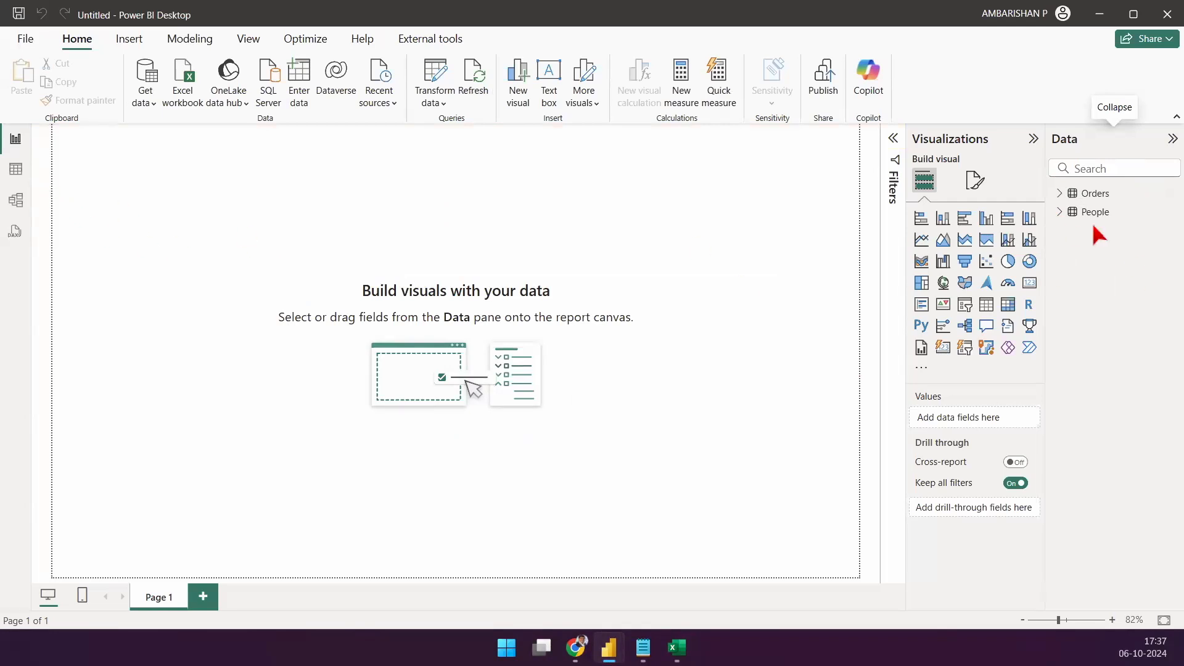
- Review the fields of the loaded Orders and People tables in the Data pane, leaving both tables collapsed
{"action": "left_click", "coordinate": [1062, 198]}
{"action": "left_click", "coordinate": [1061, 195]}
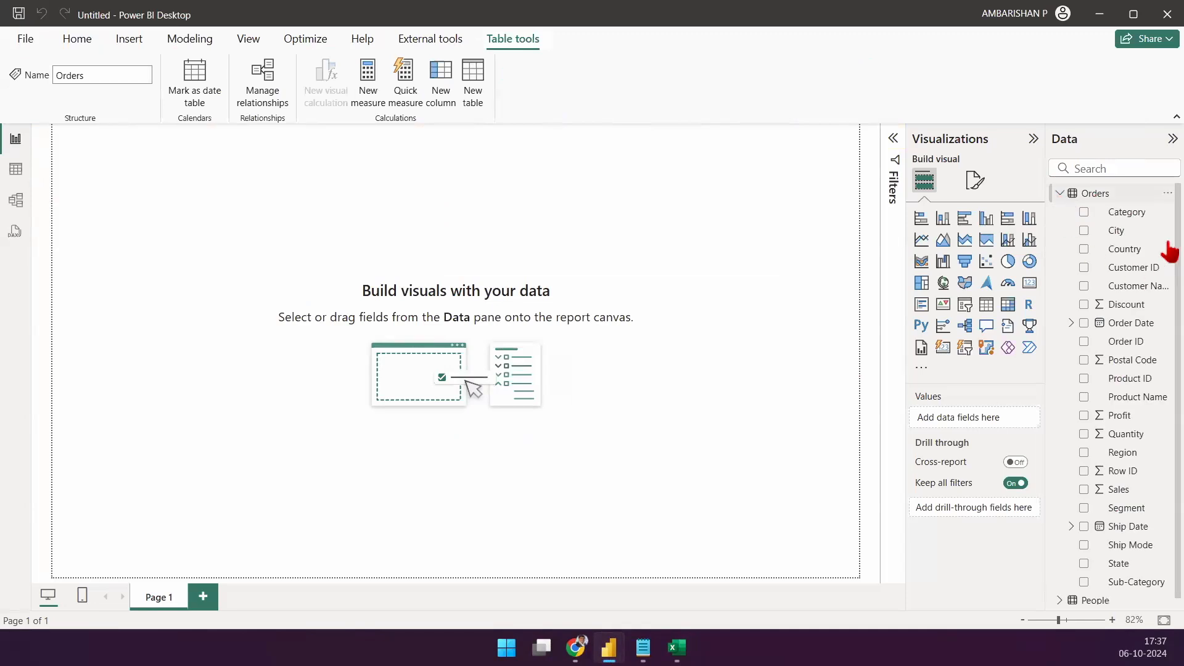
{"action": "left_click", "coordinate": [1060, 193]}
{"action": "left_click", "coordinate": [1060, 211]}
{"action": "left_click", "coordinate": [1060, 211]}
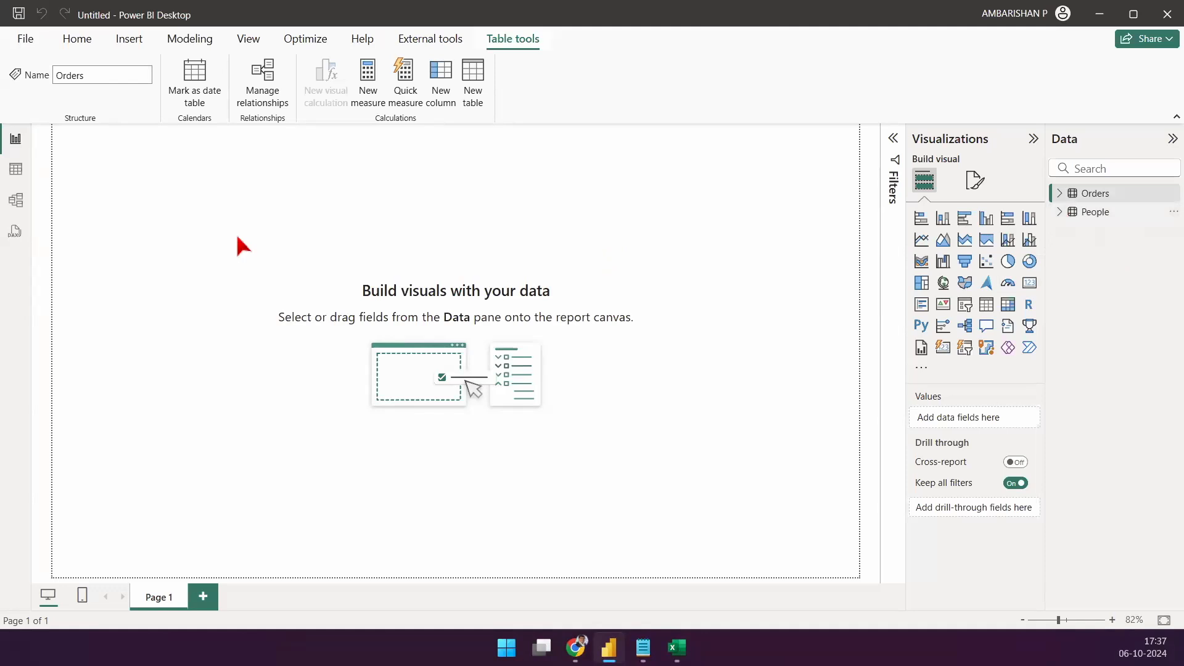
- Add an empty stacked bar chart to Page 1, enlarge it to fill the page, and collapse the Filters pane
{"action": "left_click", "coordinate": [925, 224]}
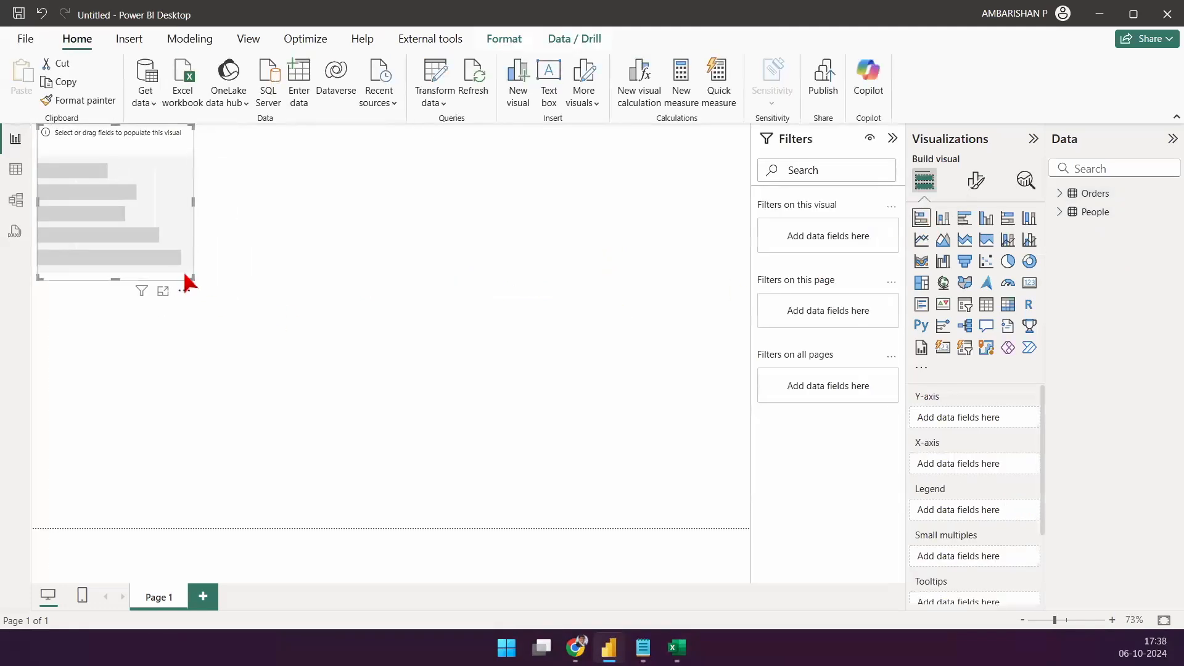
{"action": "left_click_drag", "start_coordinate": [192, 276], "coordinate": [823, 558]}
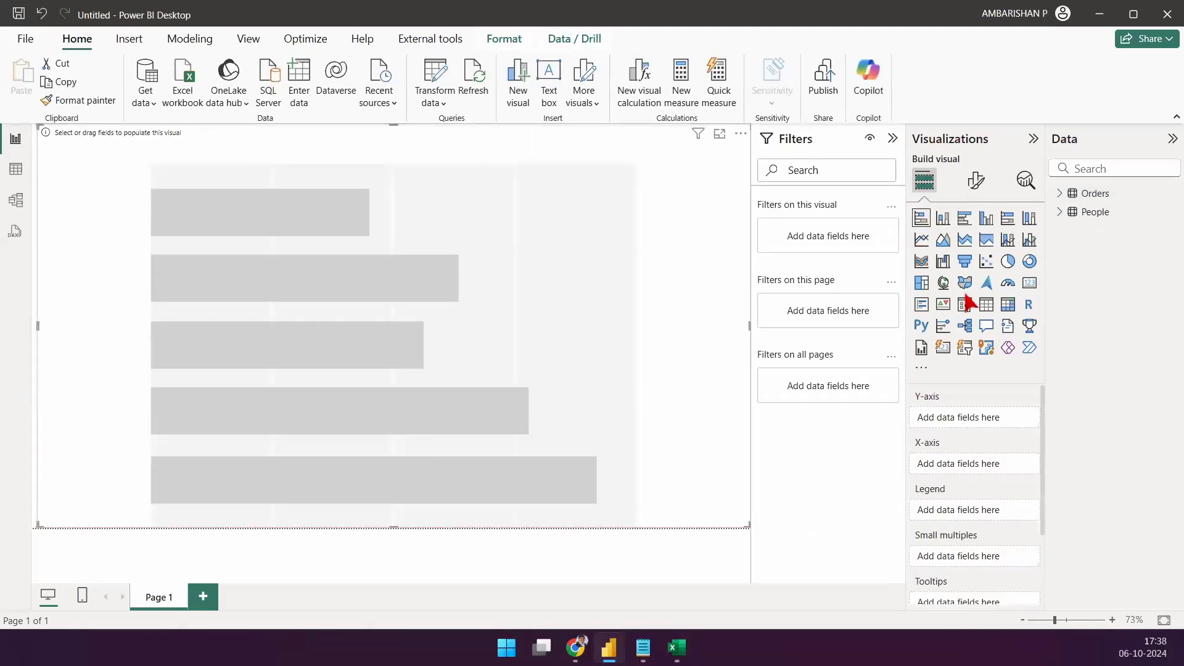
{"action": "left_click", "coordinate": [894, 139]}
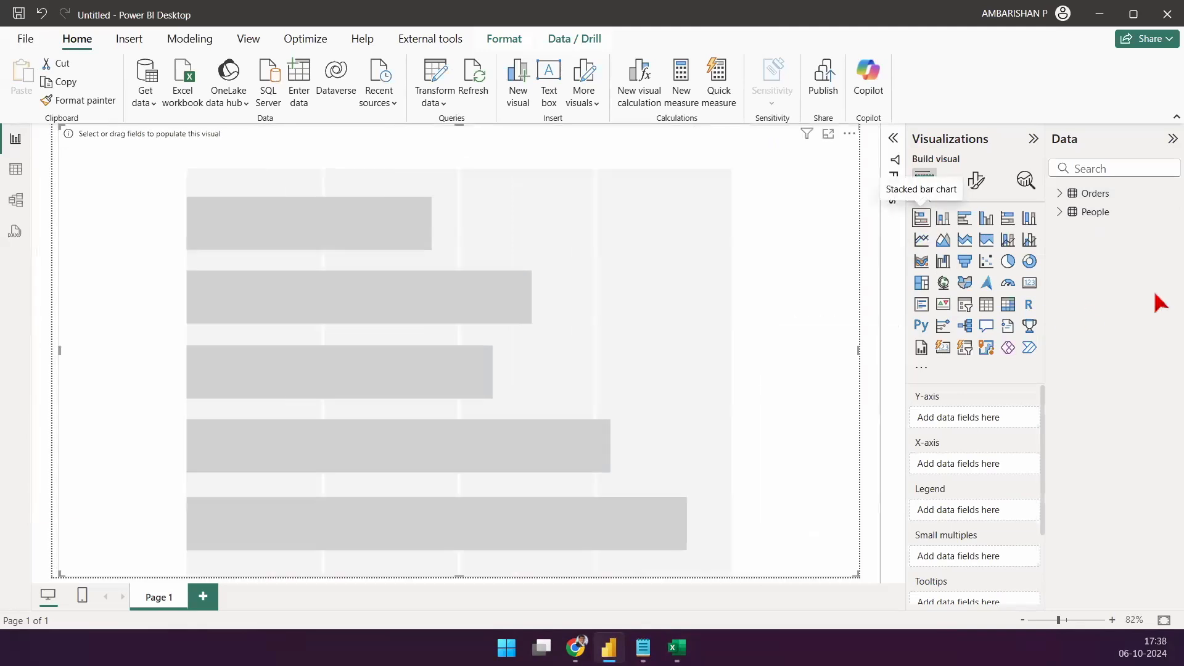
- Plot Sales by State in the empty bar chart, using the fields of the Orders table
{"action": "left_click", "coordinate": [1068, 196]}
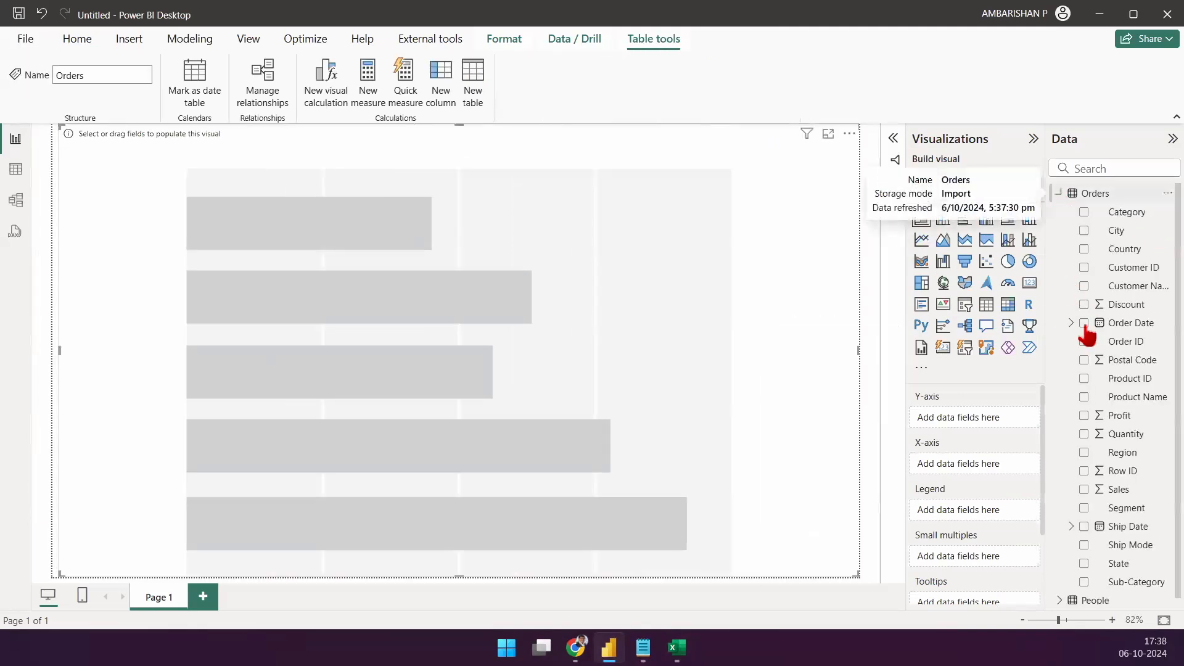
{"action": "left_click", "coordinate": [1085, 559]}
{"action": "left_click", "coordinate": [1084, 484]}
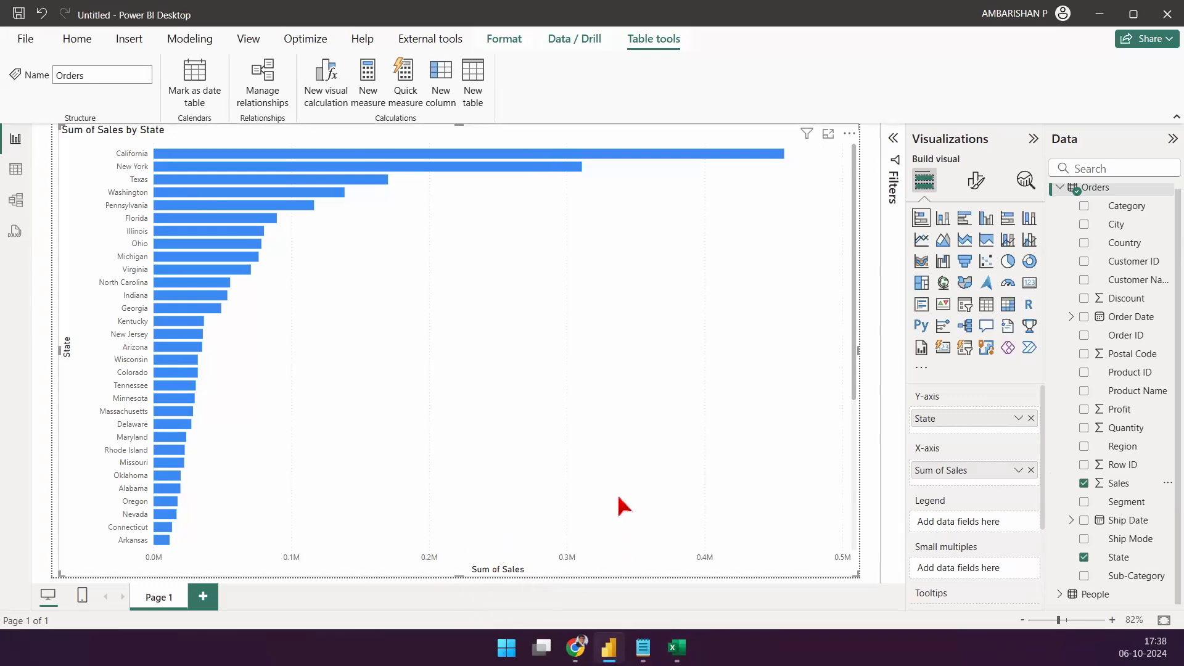
- Replace State with the Region field from the Orders table in the bar chart
{"action": "left_click", "coordinate": [1084, 557]}
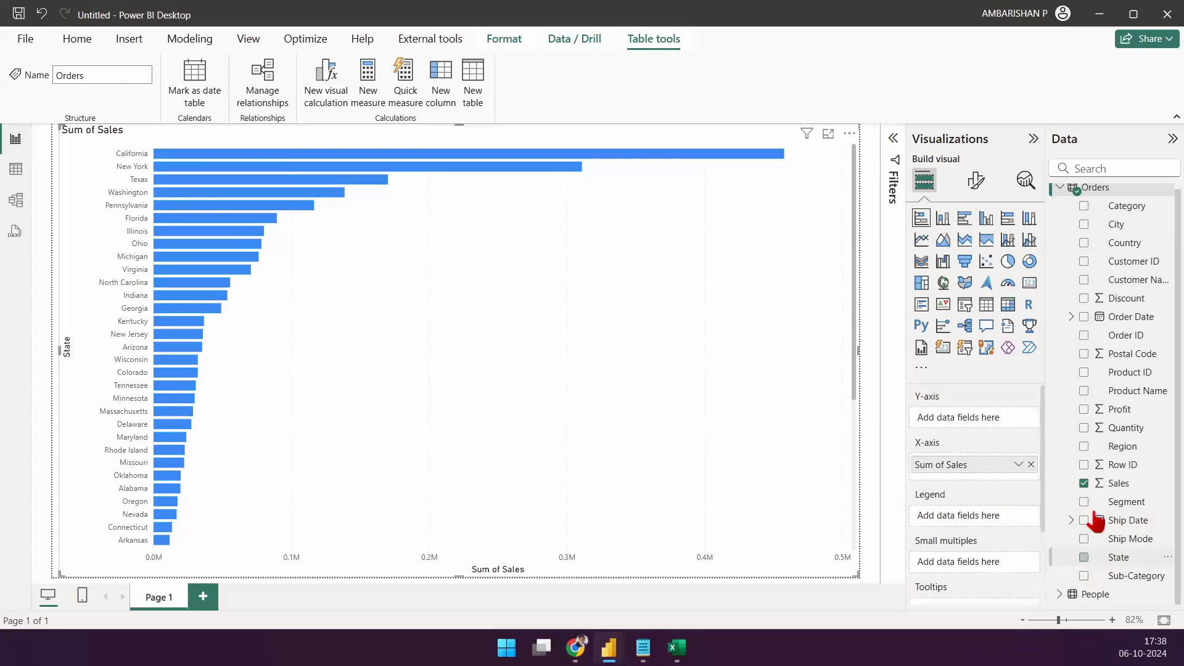
{"action": "left_click", "coordinate": [1084, 447]}
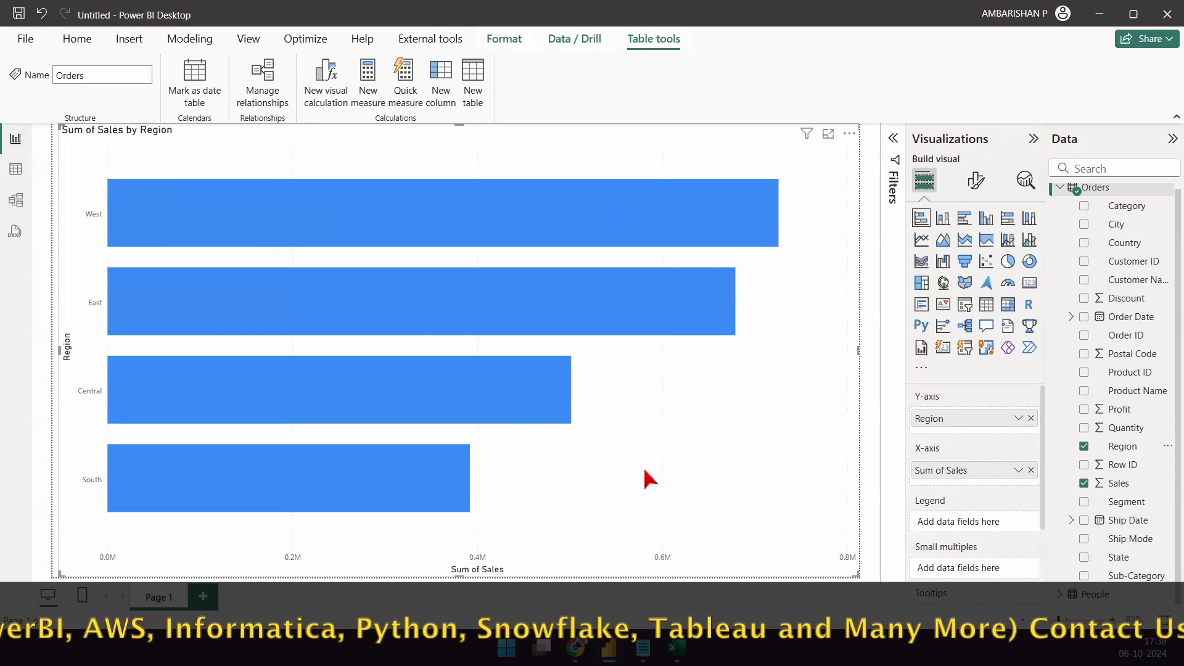
{"action": "mouse_move", "coordinate": [573, 219]}
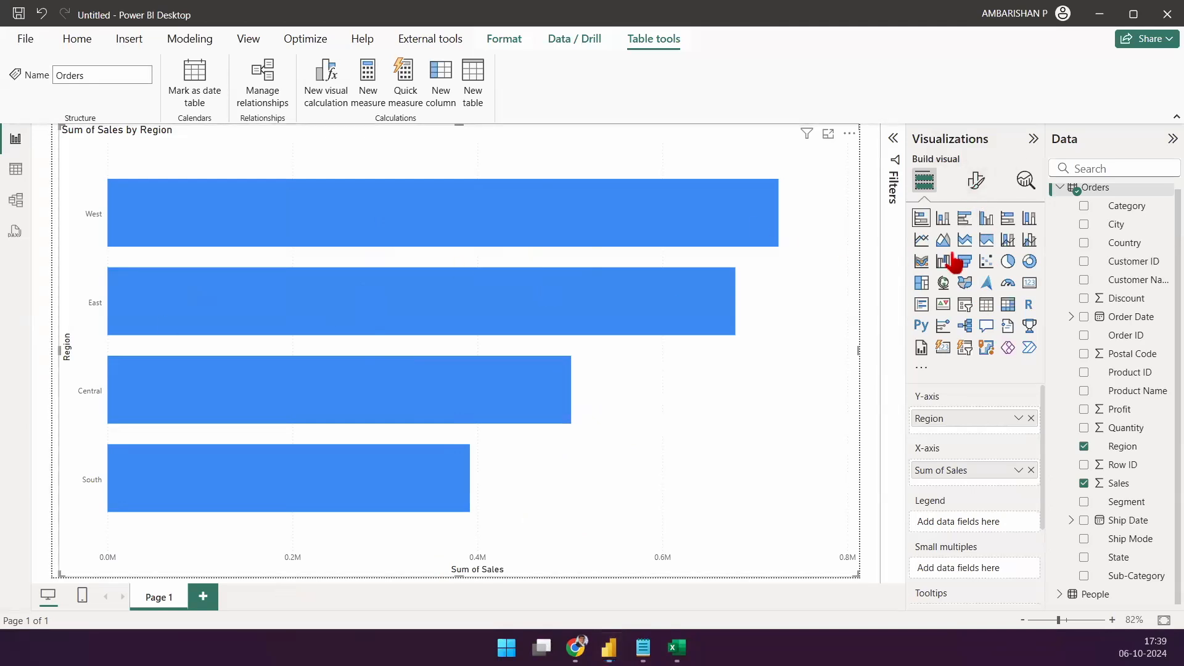
- Turn on data labels for the bars of the sales by region chart
{"action": "left_click", "coordinate": [980, 188]}
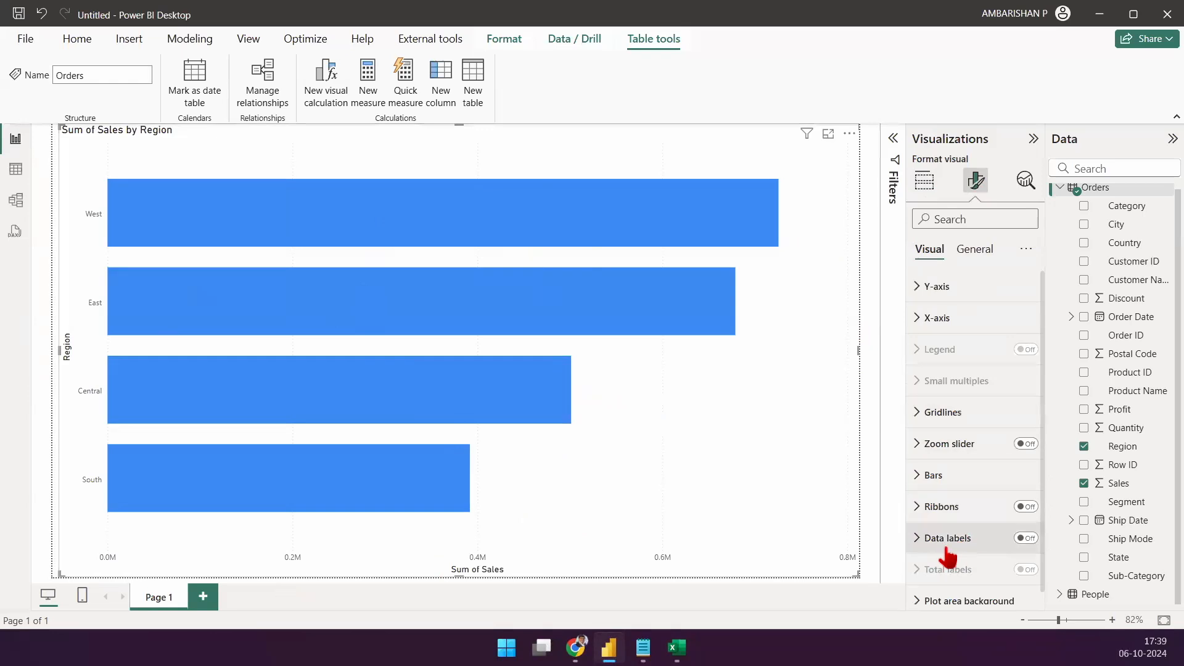
{"action": "left_click", "coordinate": [1025, 539]}
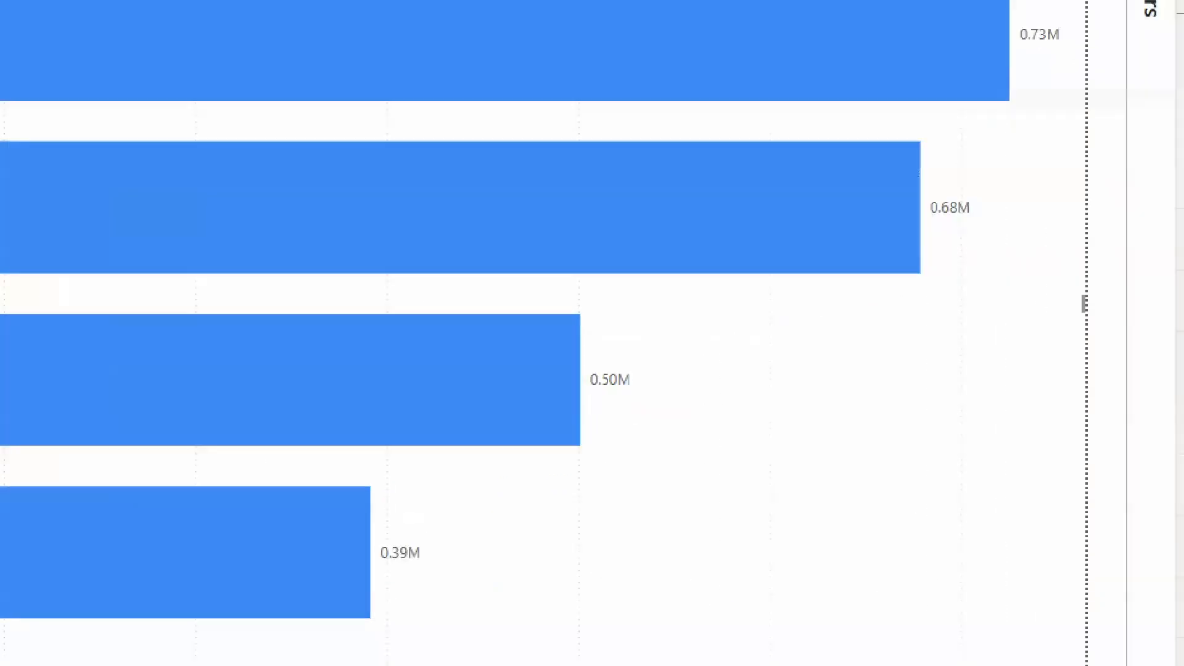
{"action": "left_click_drag", "start_coordinate": [602, 402], "coordinate": [633, 402]}
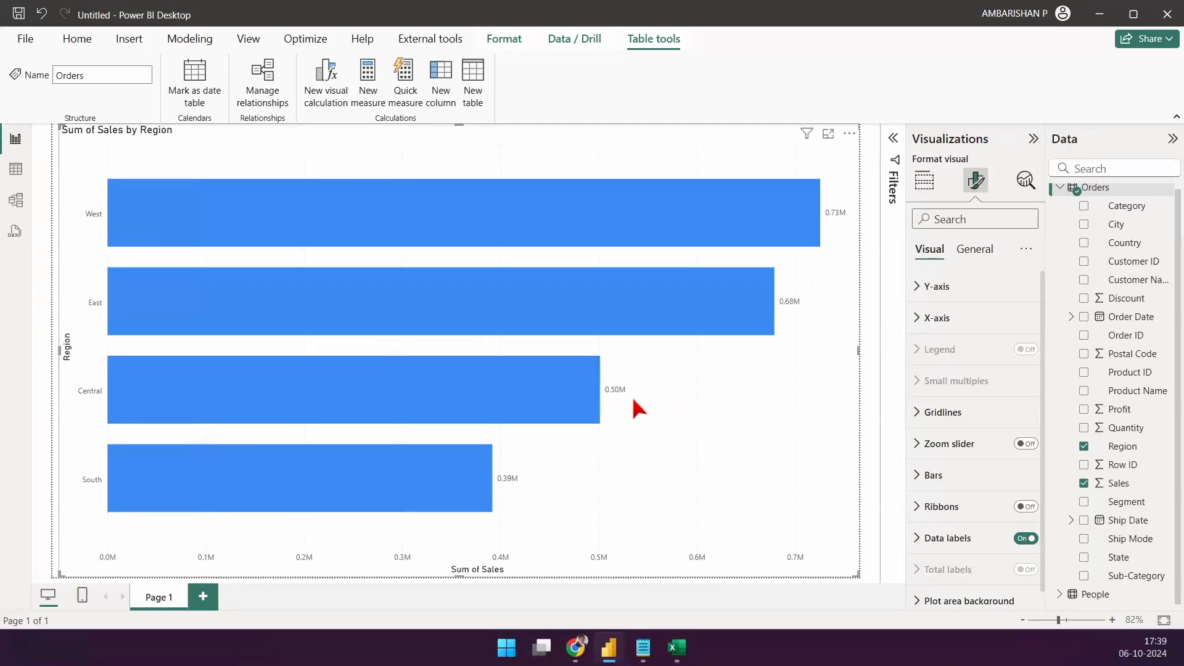
- Set the display units of the chart's data label values to Thousands
{"action": "left_click", "coordinate": [917, 538]}
{"action": "scroll", "coordinate": [1042, 510], "scroll_direction": "down", "scroll_amount": 5}
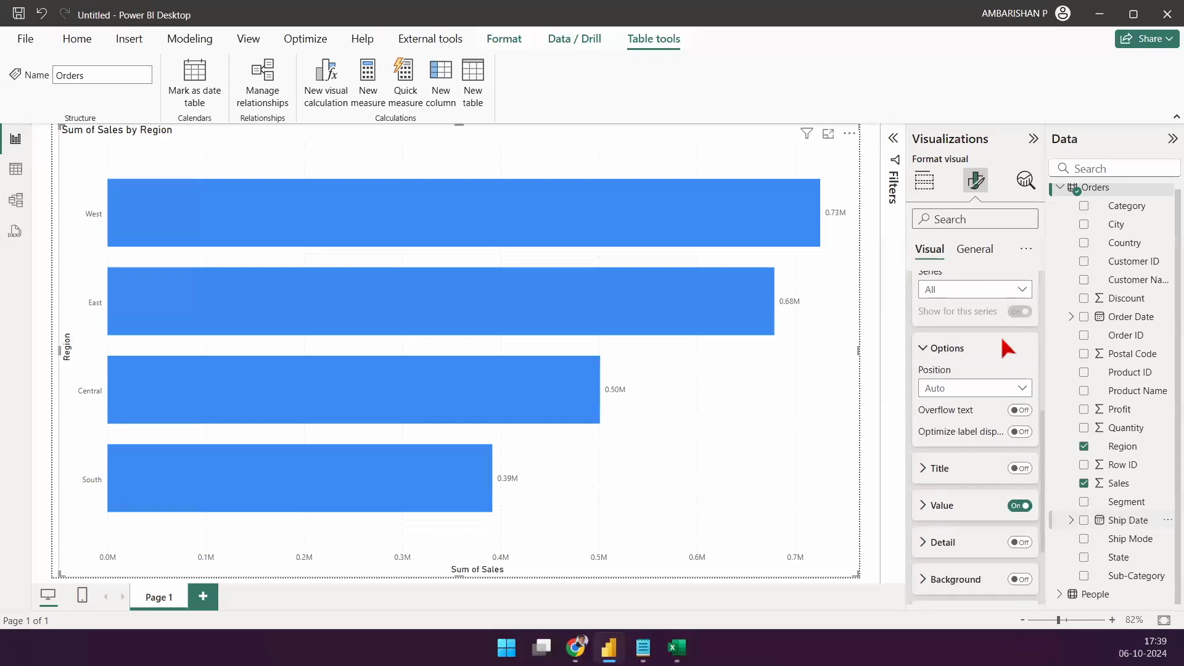
{"action": "scroll", "coordinate": [1008, 349], "scroll_direction": "up", "scroll_amount": 1}
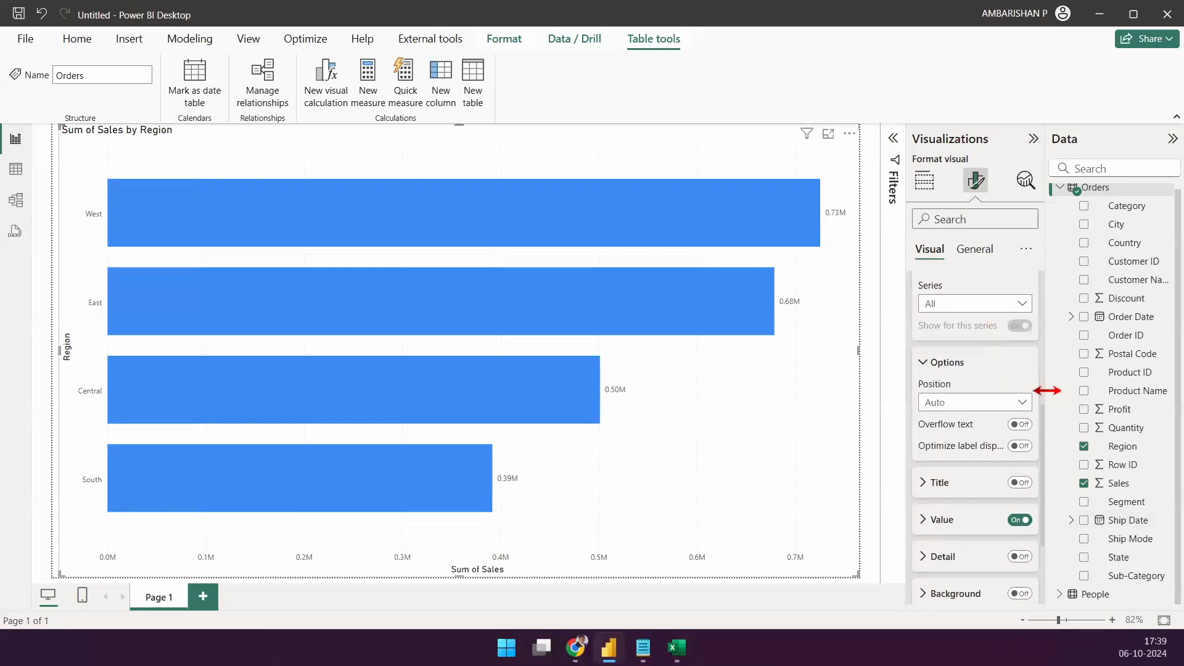
{"action": "left_click", "coordinate": [955, 522]}
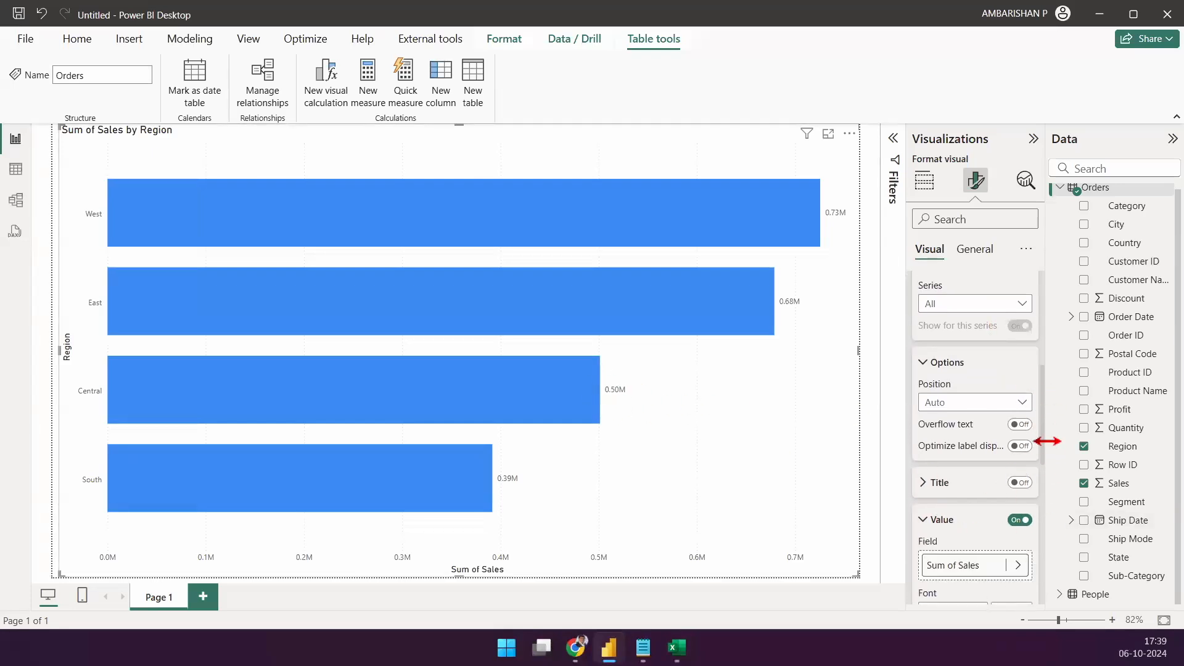
{"action": "scroll", "coordinate": [1047, 482], "scroll_direction": "down", "scroll_amount": 3}
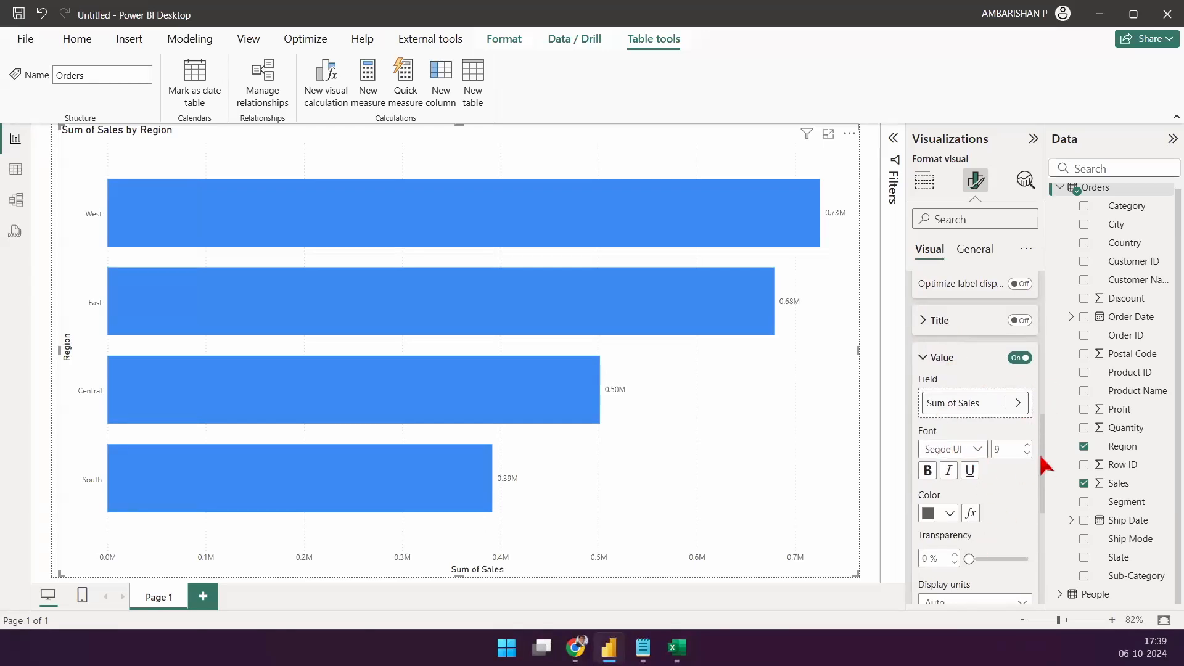
{"action": "scroll", "coordinate": [950, 497], "scroll_direction": "down", "scroll_amount": 3}
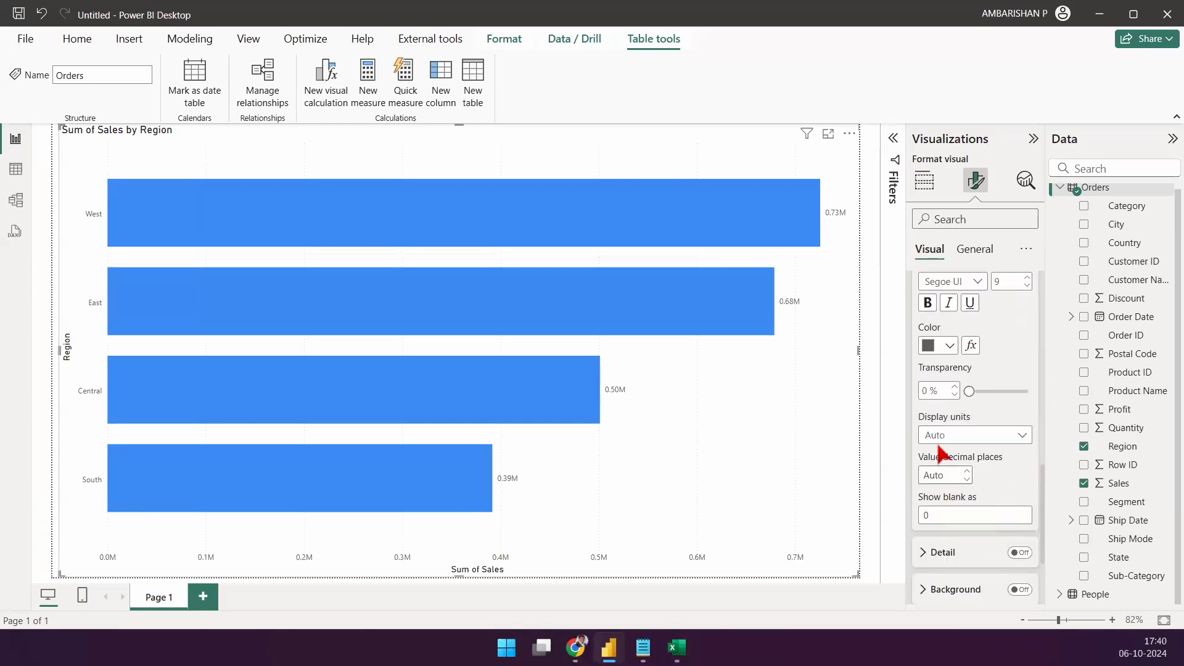
{"action": "left_click", "coordinate": [963, 439]}
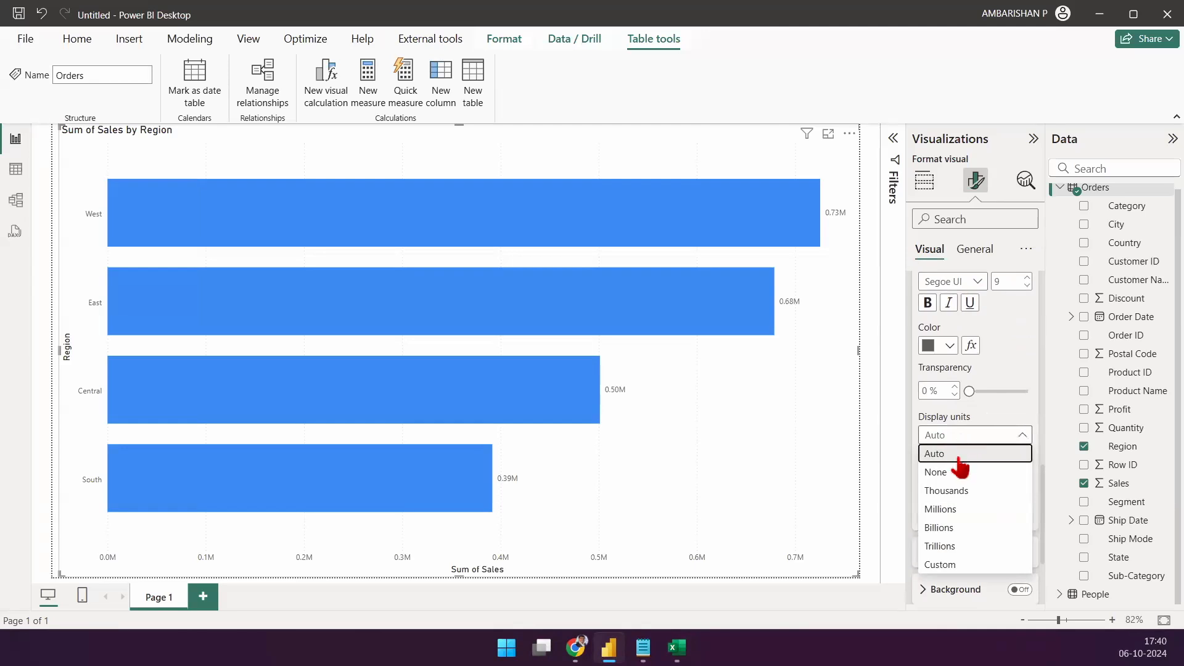
{"action": "left_click", "coordinate": [963, 491]}
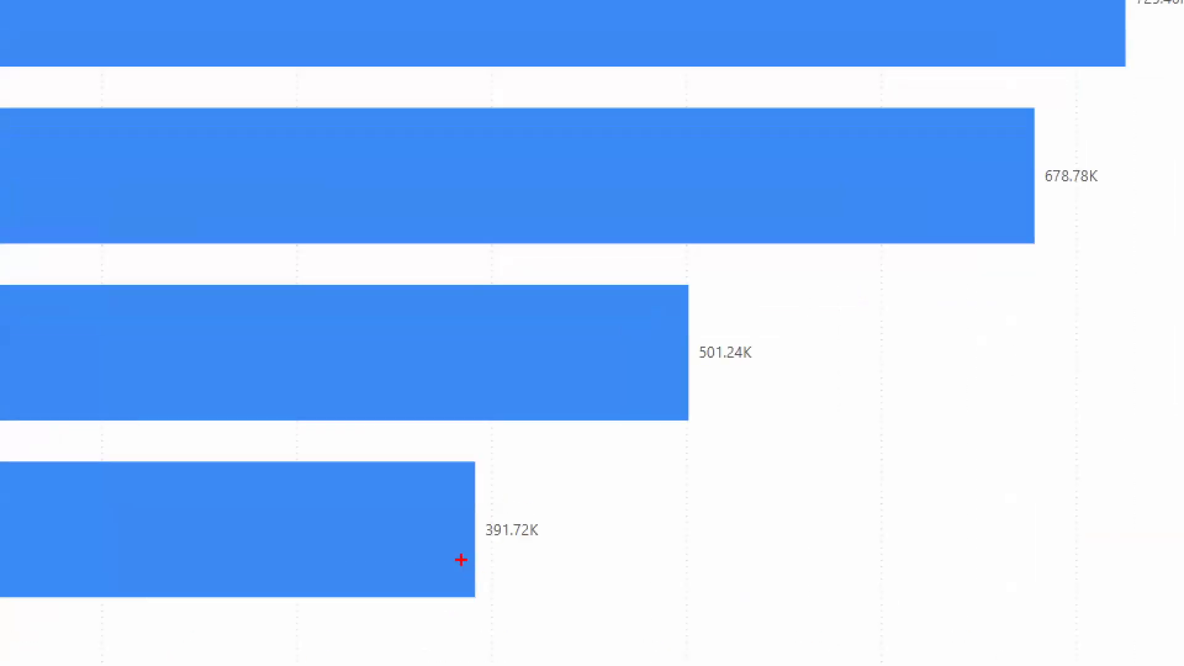
- Temporarily underline the data labels beside the South, Central and East bars, and inspect the West bar's tooltip
{"action": "left_click_drag", "start_coordinate": [462, 560], "coordinate": [578, 555]}
{"action": "left_click_drag", "start_coordinate": [694, 383], "coordinate": [833, 381]}
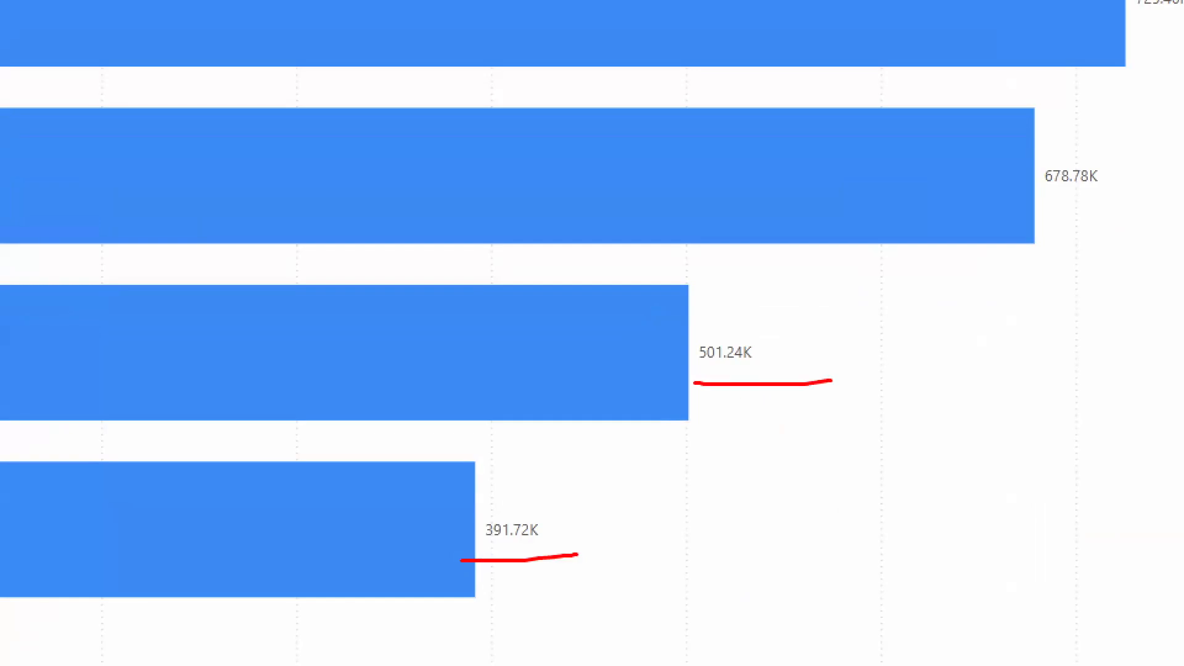
{"action": "left_click_drag", "start_coordinate": [1039, 195], "coordinate": [1117, 193]}
{"action": "key", "text": "Escape"}
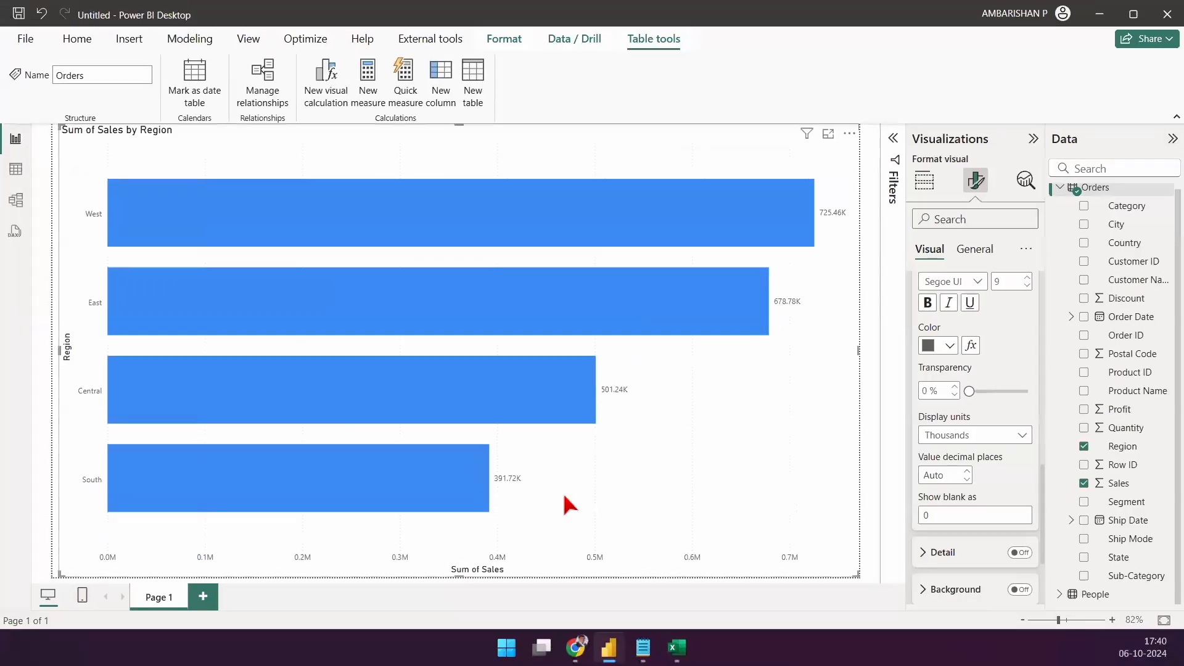
{"action": "left_click_drag", "start_coordinate": [1047, 494], "coordinate": [1048, 268]}
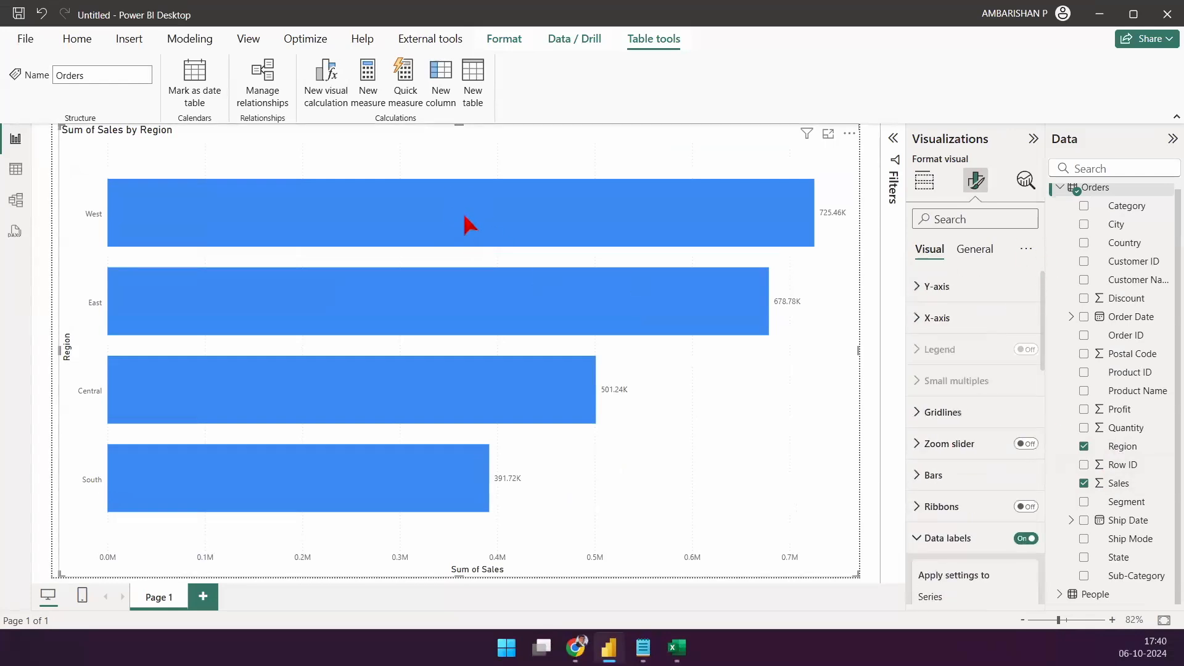
{"action": "mouse_move", "coordinate": [468, 225]}
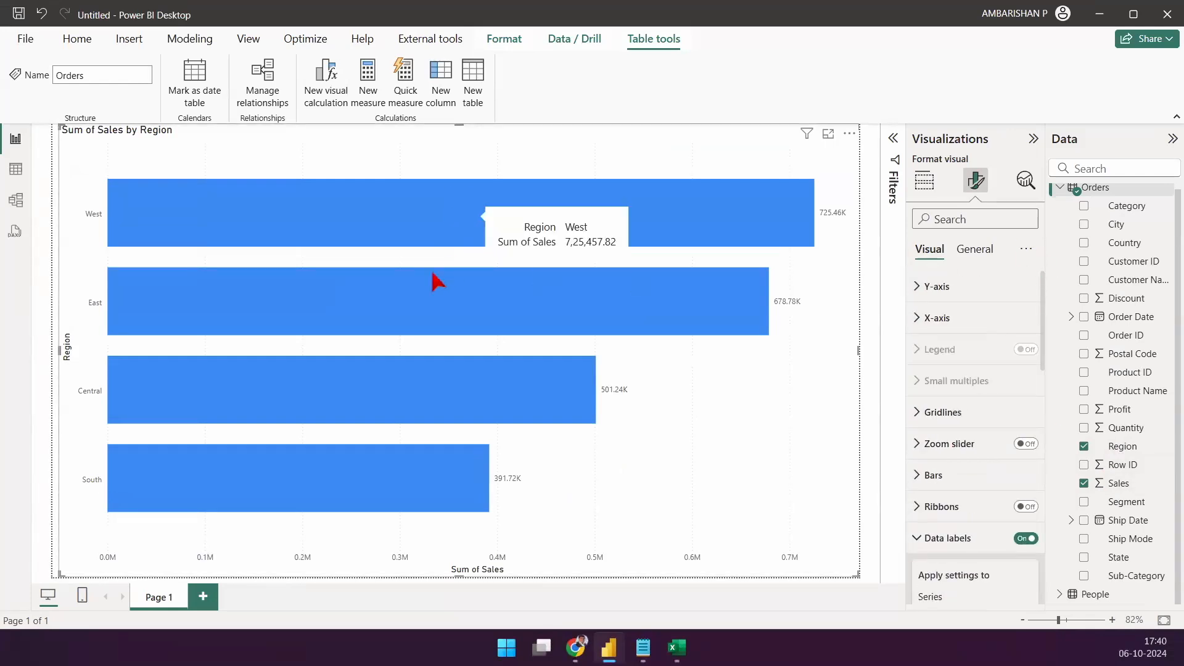
{"action": "mouse_move", "coordinate": [338, 517]}
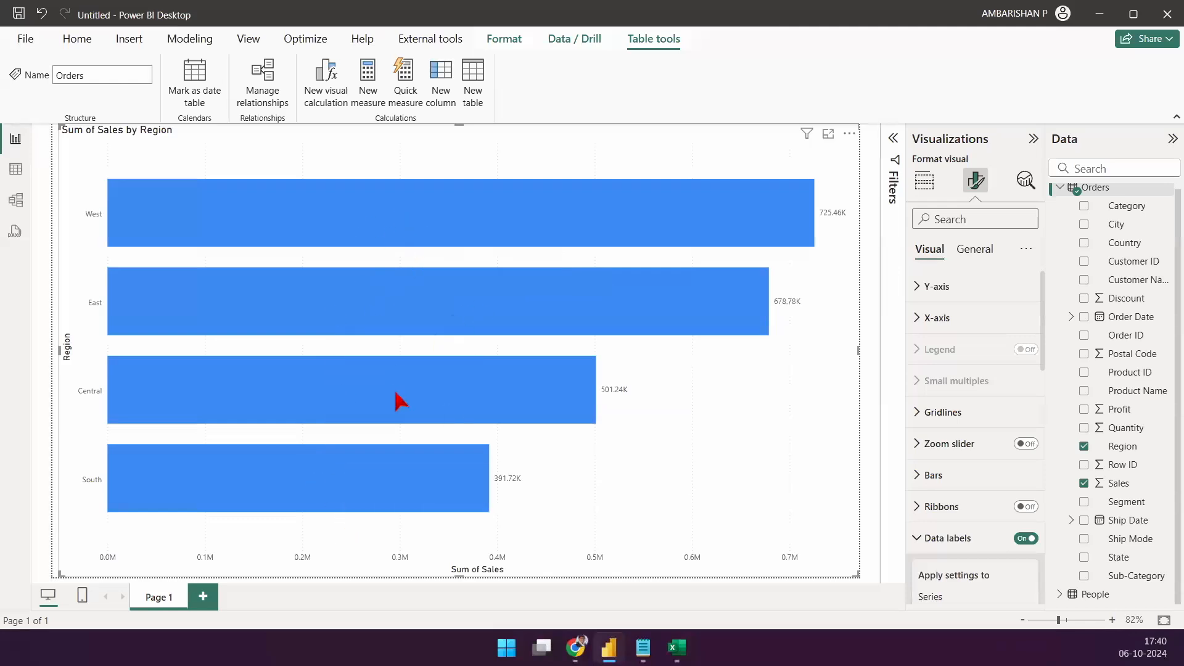
- Color all bars of the chart dark blue with #0e1a77 (Theme color 2, 25% darker)
{"action": "left_click", "coordinate": [921, 486]}
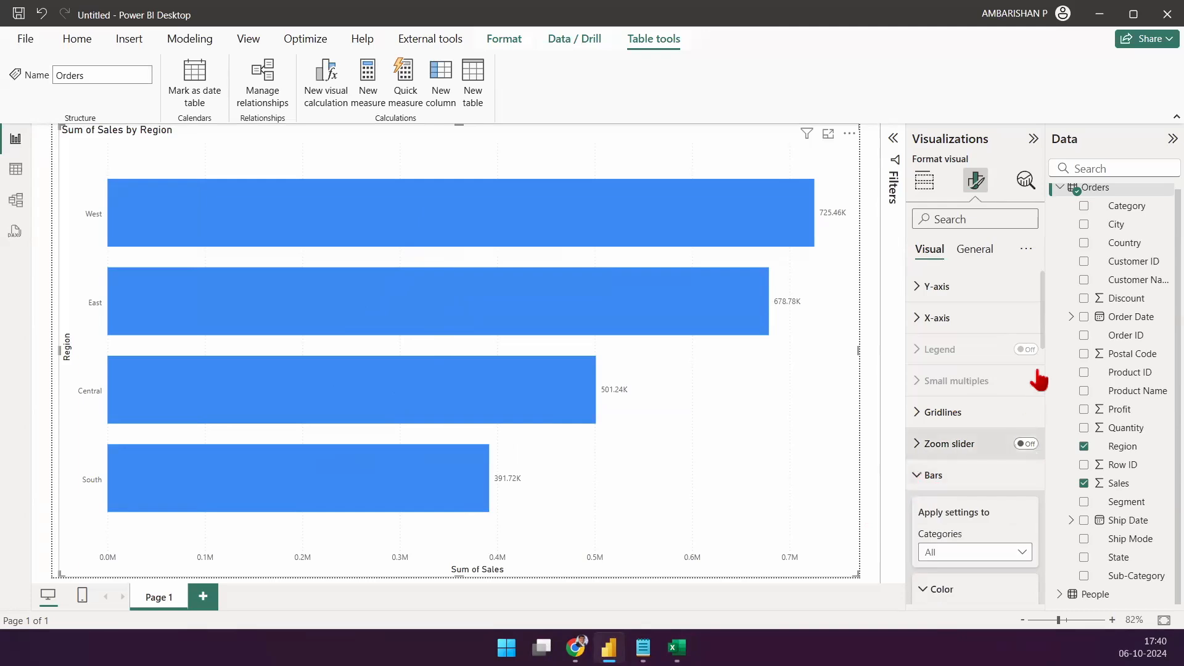
{"action": "left_click_drag", "start_coordinate": [1047, 331], "coordinate": [1047, 407]}
{"action": "scroll", "coordinate": [1025, 391], "scroll_direction": "up", "scroll_amount": 2}
{"action": "left_click", "coordinate": [950, 370]}
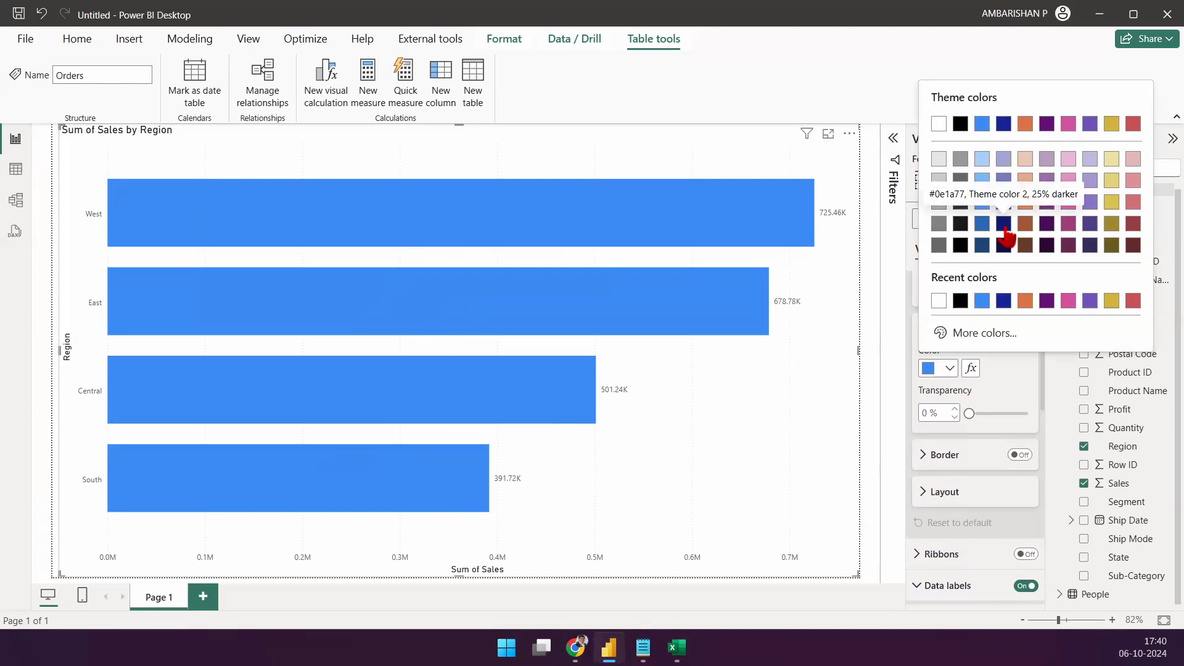
{"action": "left_click", "coordinate": [1005, 234]}
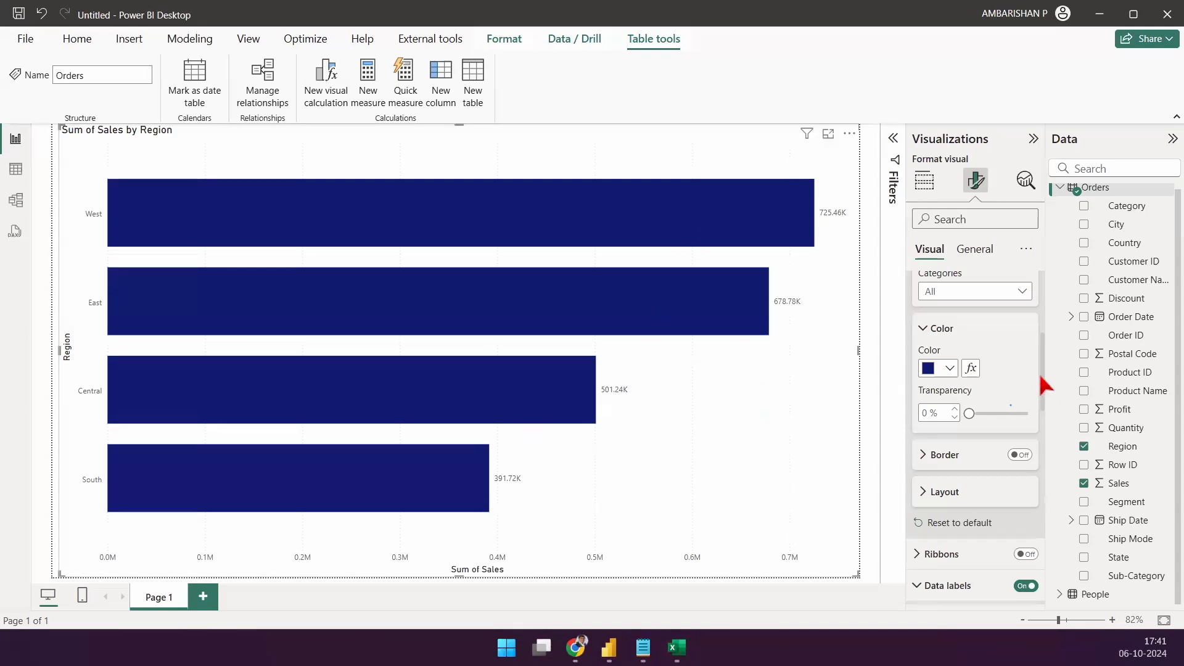
- Collapse the bar and data label settings, return to the chart's field assignments, and widen the chart slightly at its left edge
{"action": "scroll", "coordinate": [1041, 333], "scroll_direction": "up", "scroll_amount": 2}
{"action": "scroll", "coordinate": [1041, 333], "scroll_direction": "up", "scroll_amount": 1}
{"action": "left_click", "coordinate": [920, 362]}
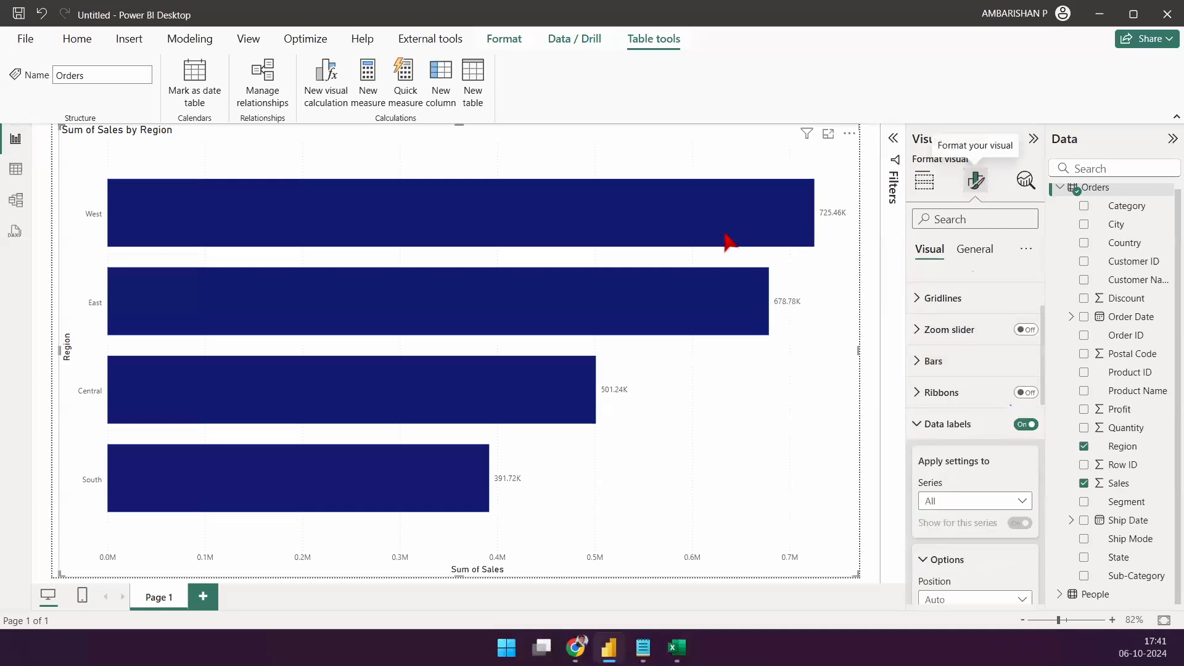
{"action": "left_click", "coordinate": [924, 426]}
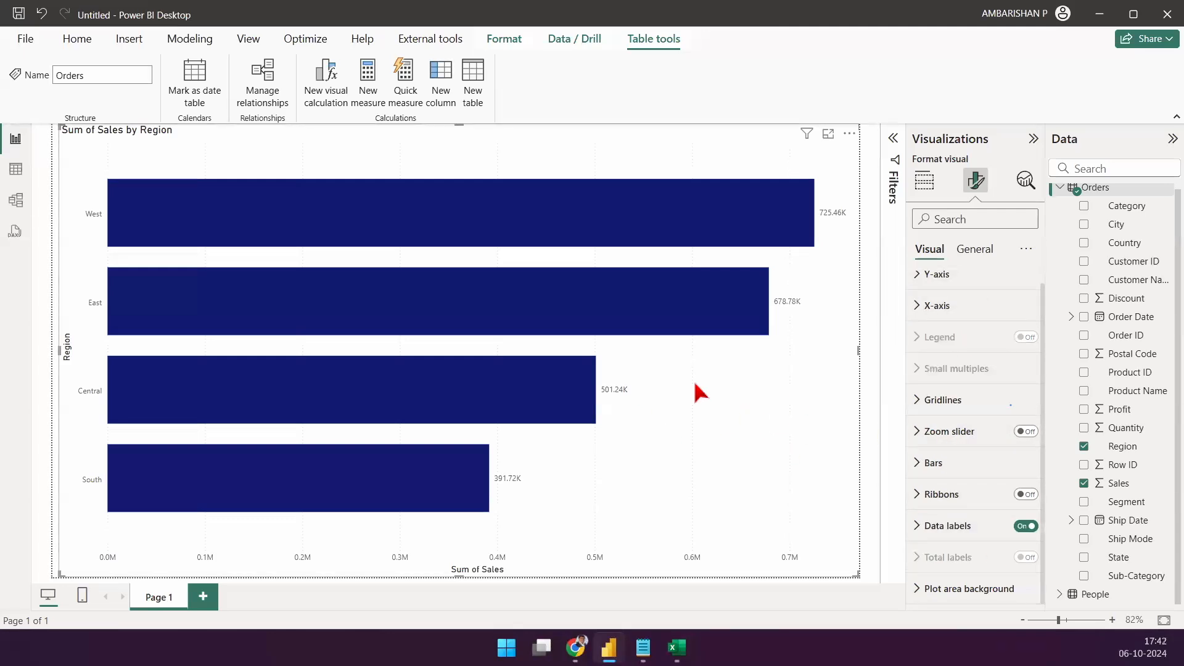
{"action": "left_click", "coordinate": [925, 184]}
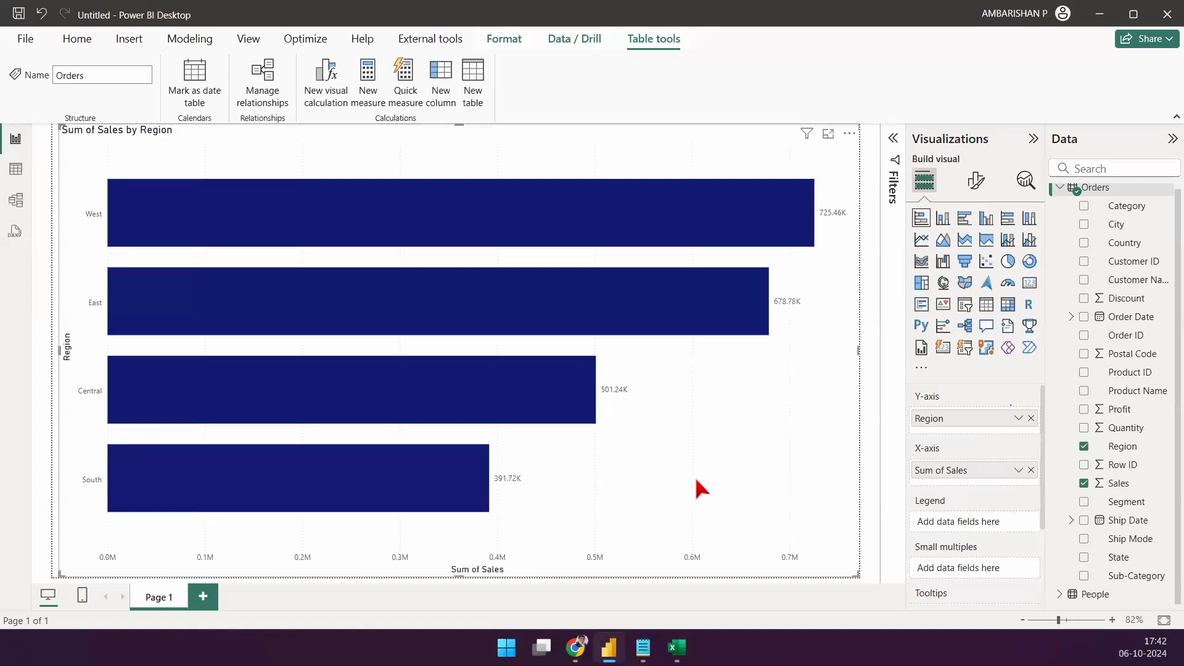
{"action": "left_click_drag", "start_coordinate": [59, 345], "coordinate": [30, 342]}
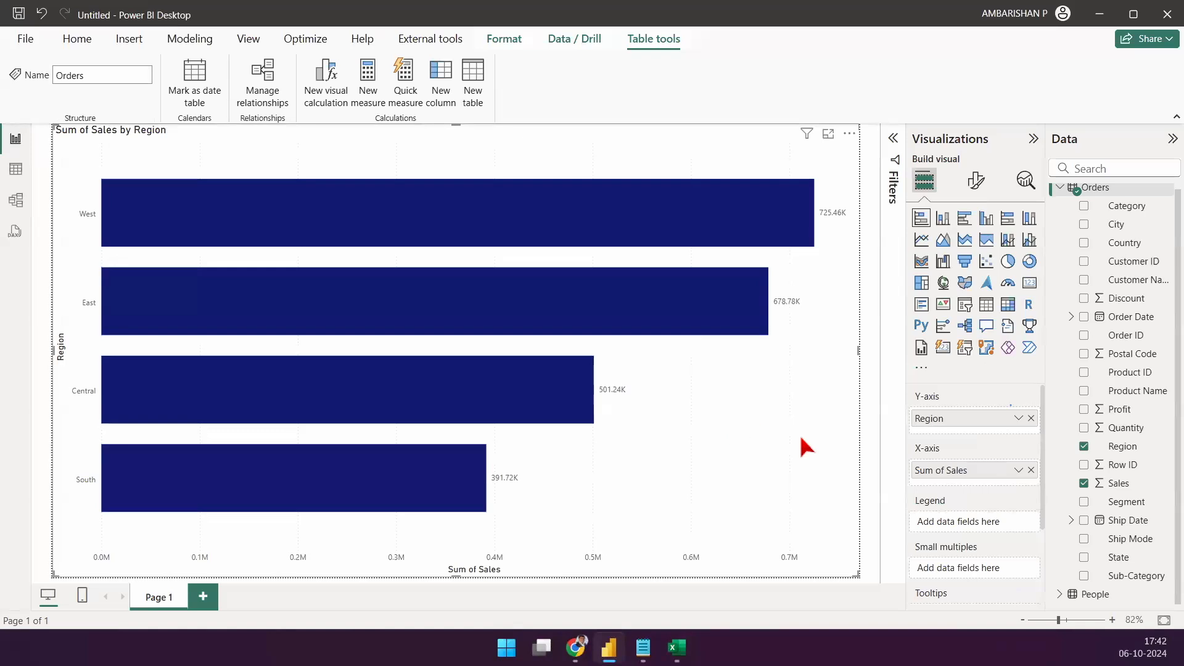
- Remove Region and Sales from the chart and add both fields back, going through this removal and rebuild twice
{"action": "left_click", "coordinate": [1032, 419]}
{"action": "left_click", "coordinate": [1031, 470]}
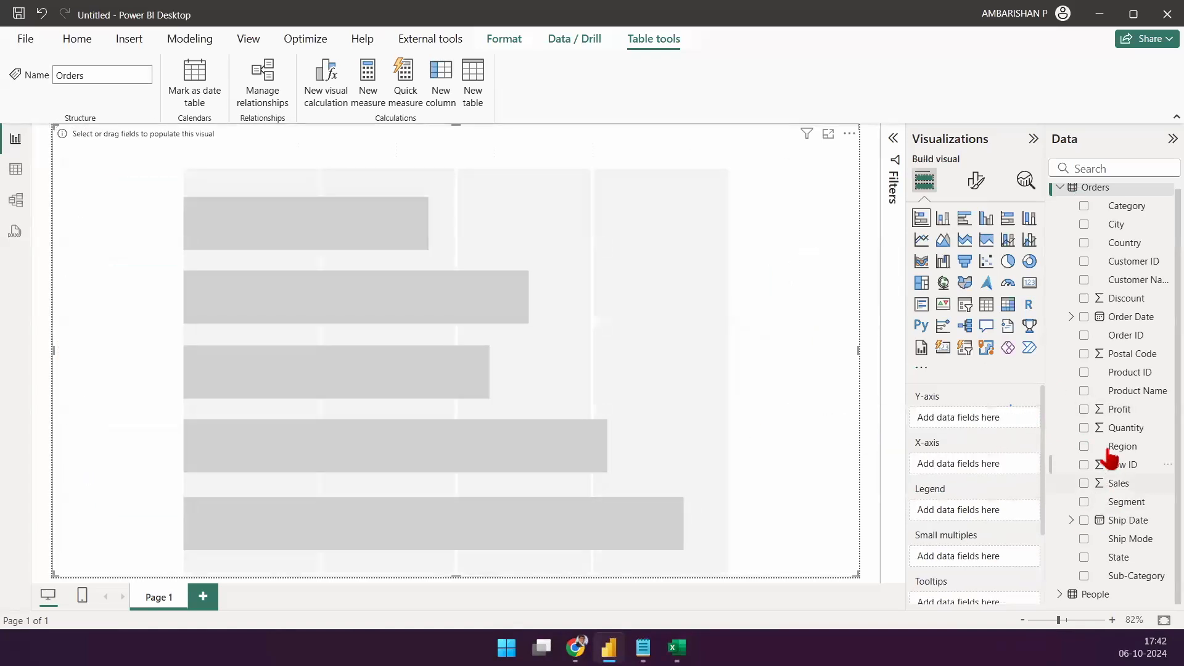
{"action": "left_click", "coordinate": [1084, 450]}
{"action": "left_click", "coordinate": [1083, 483]}
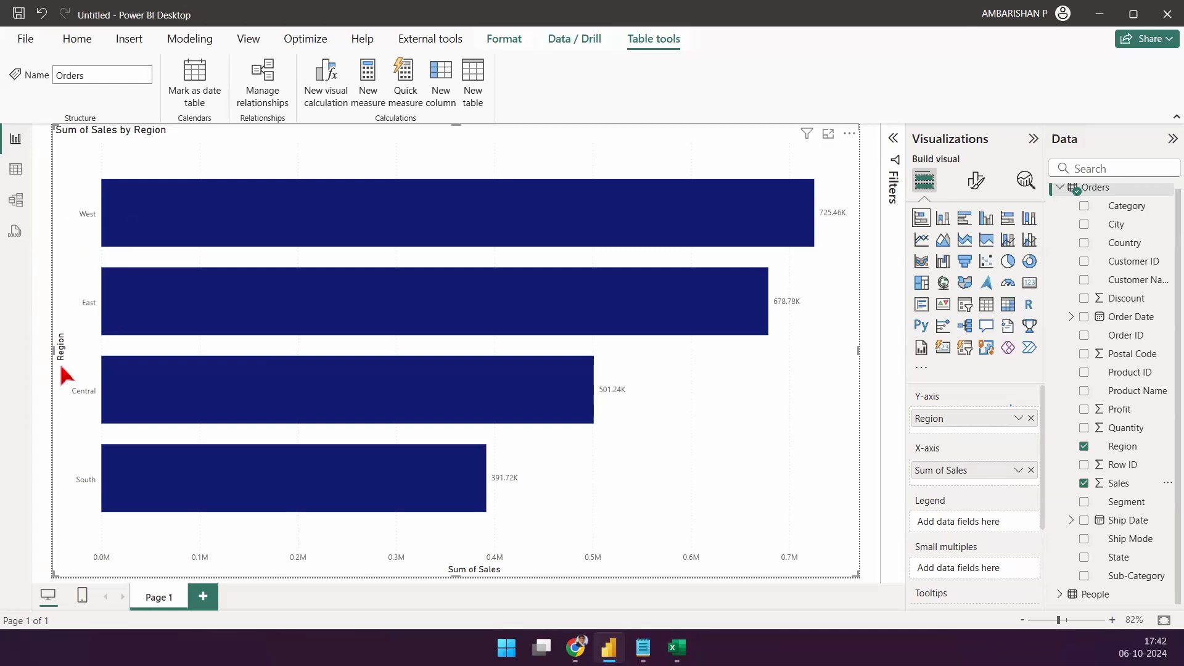
{"action": "mouse_move", "coordinate": [192, 388]}
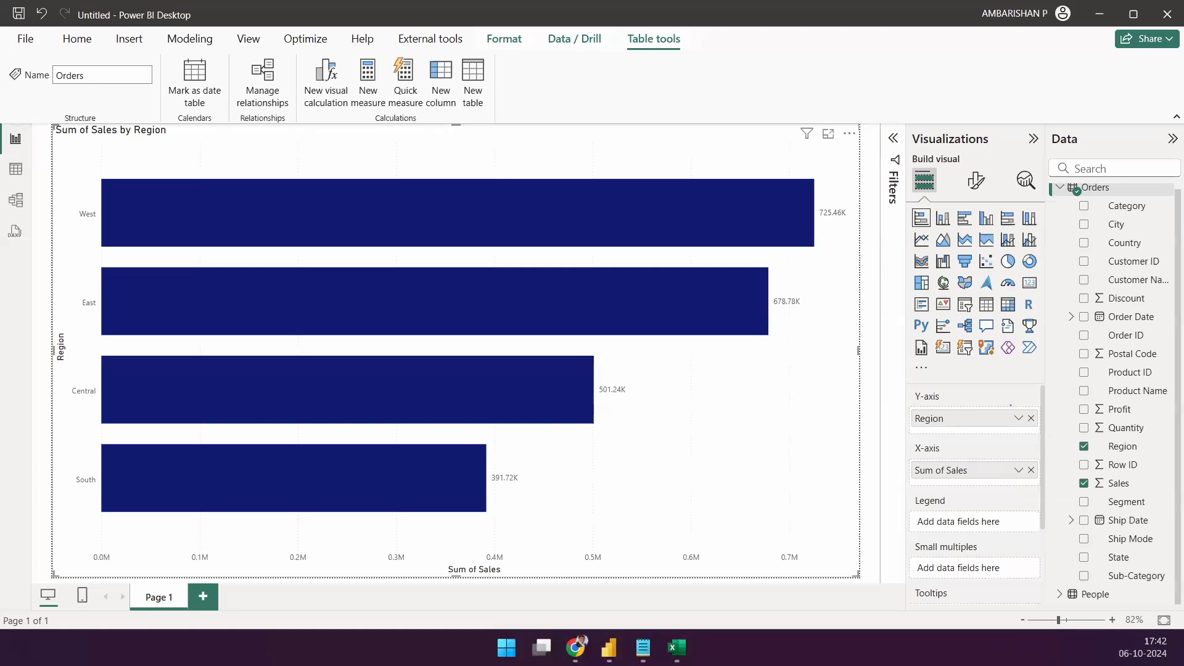
{"action": "mouse_move", "coordinate": [587, 369]}
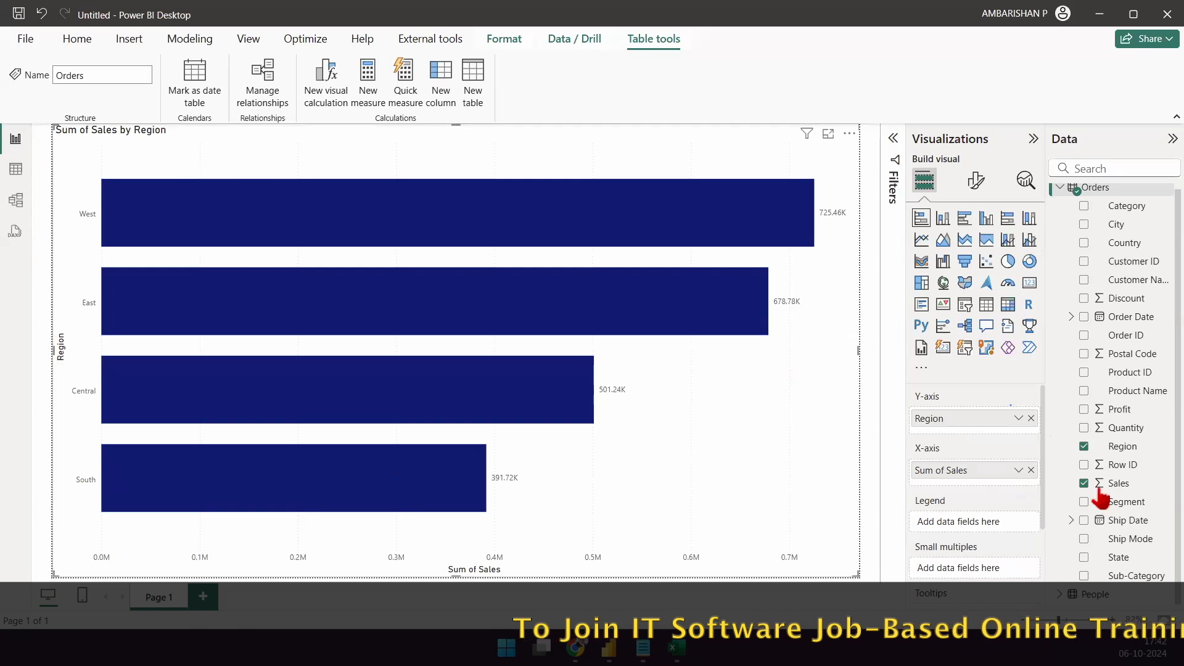
{"action": "left_click", "coordinate": [1086, 447]}
{"action": "left_click", "coordinate": [1085, 483]}
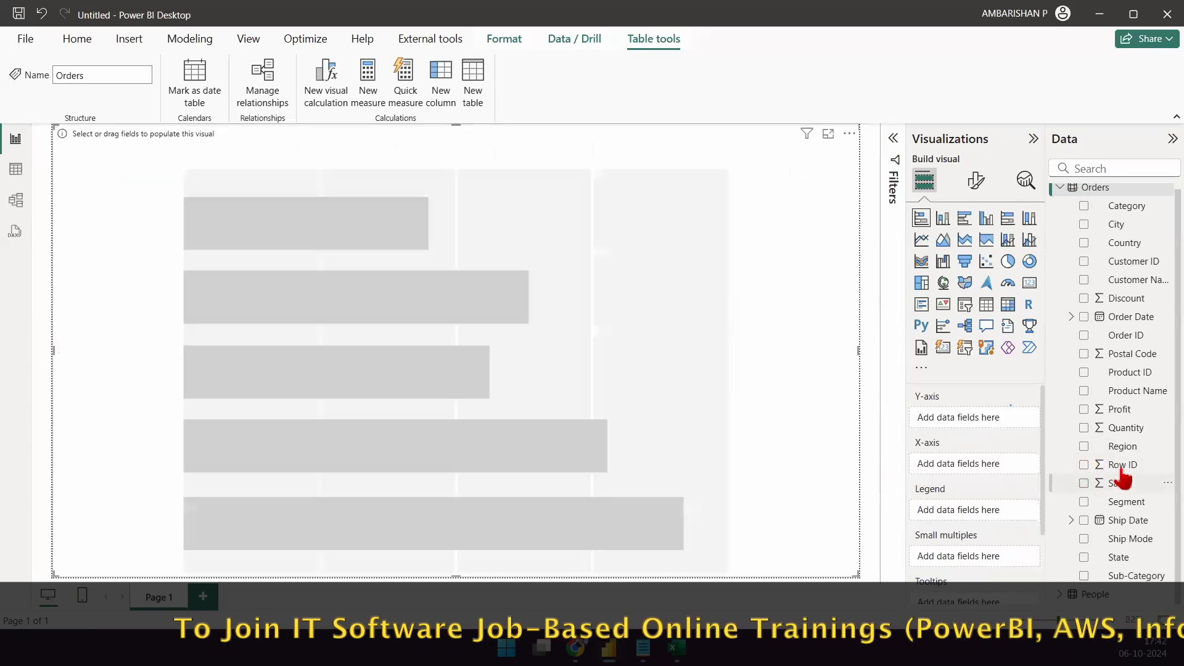
{"action": "left_click", "coordinate": [1085, 448]}
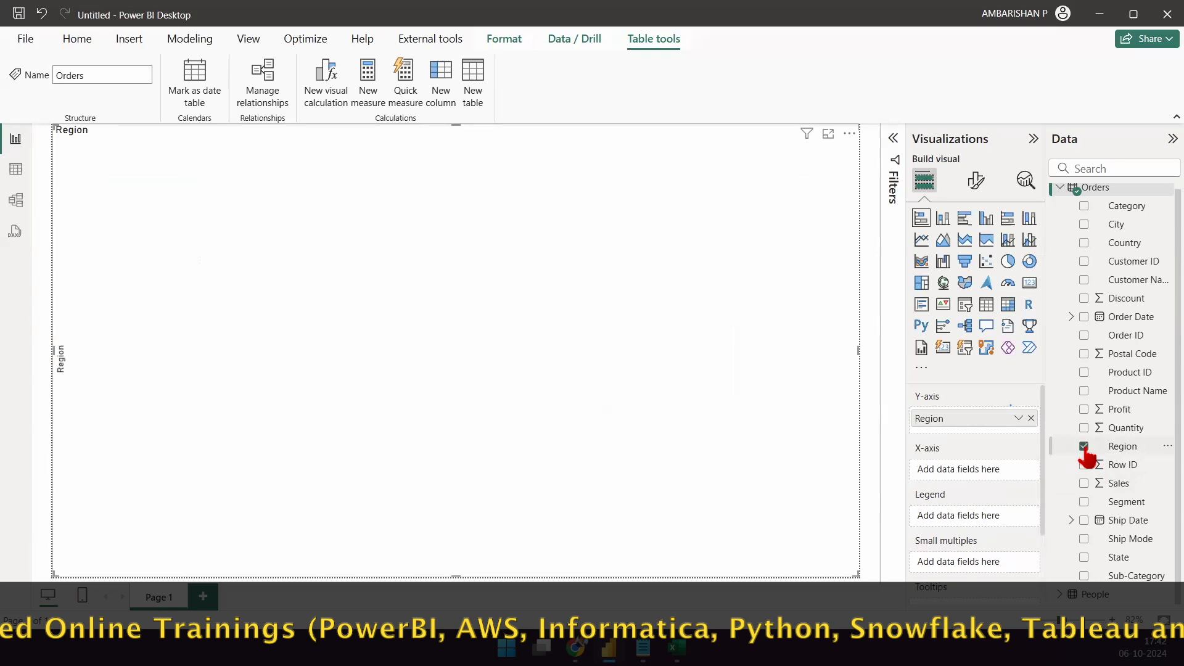
{"action": "left_click", "coordinate": [1084, 484]}
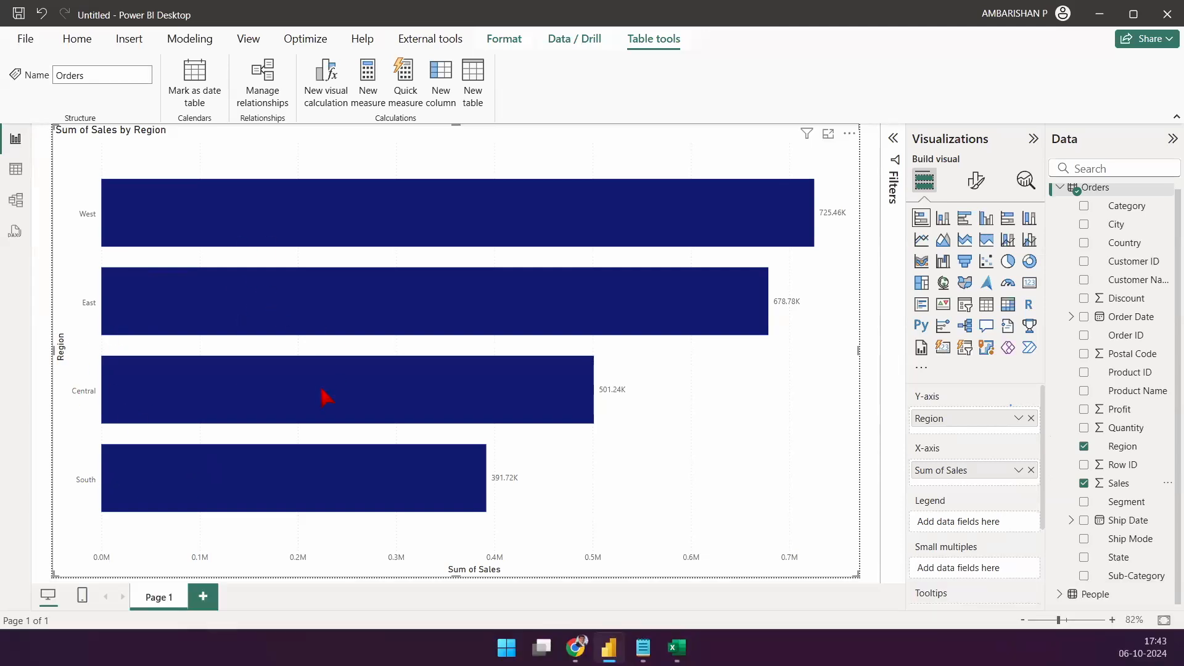
- Add the Region field from Orders as the chart's legend so each region's bar gets its own color
{"action": "mouse_move", "coordinate": [323, 391]}
{"action": "left_click_drag", "start_coordinate": [1134, 456], "coordinate": [983, 531]}
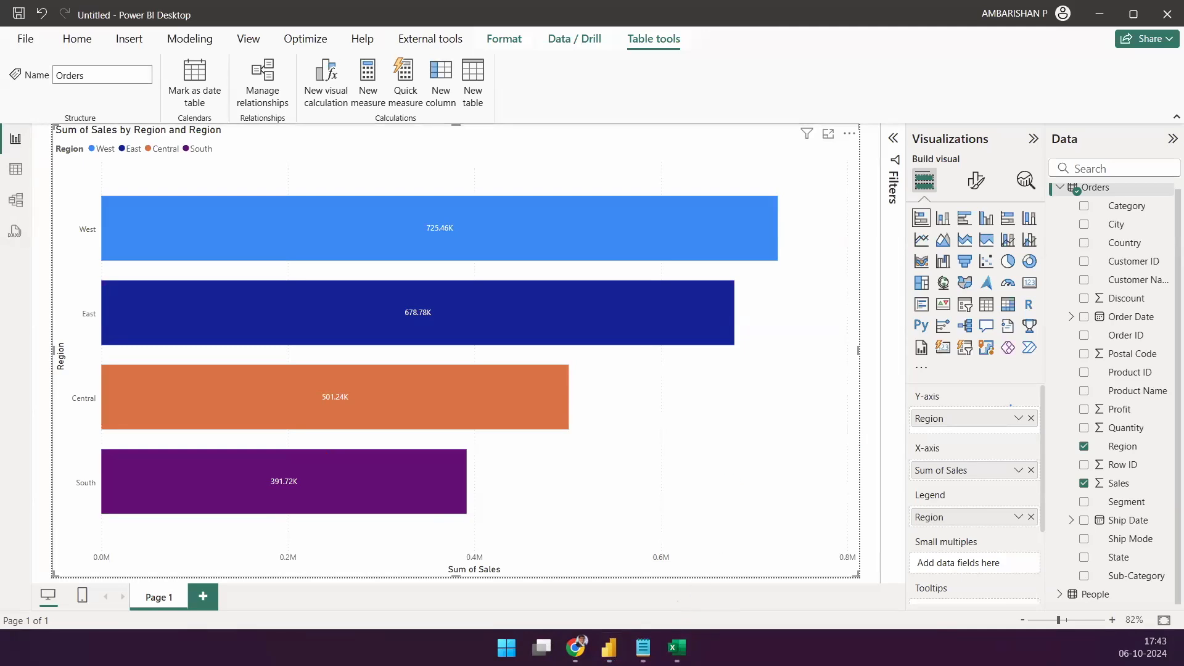
- Switch to the Superstore workbook in Excel and bring the Orders sheet's Product Name column into view
{"action": "mouse_move", "coordinate": [678, 647]}
{"action": "type", "text": "hhhhhhhhhhhhhhhhhhhhh"}
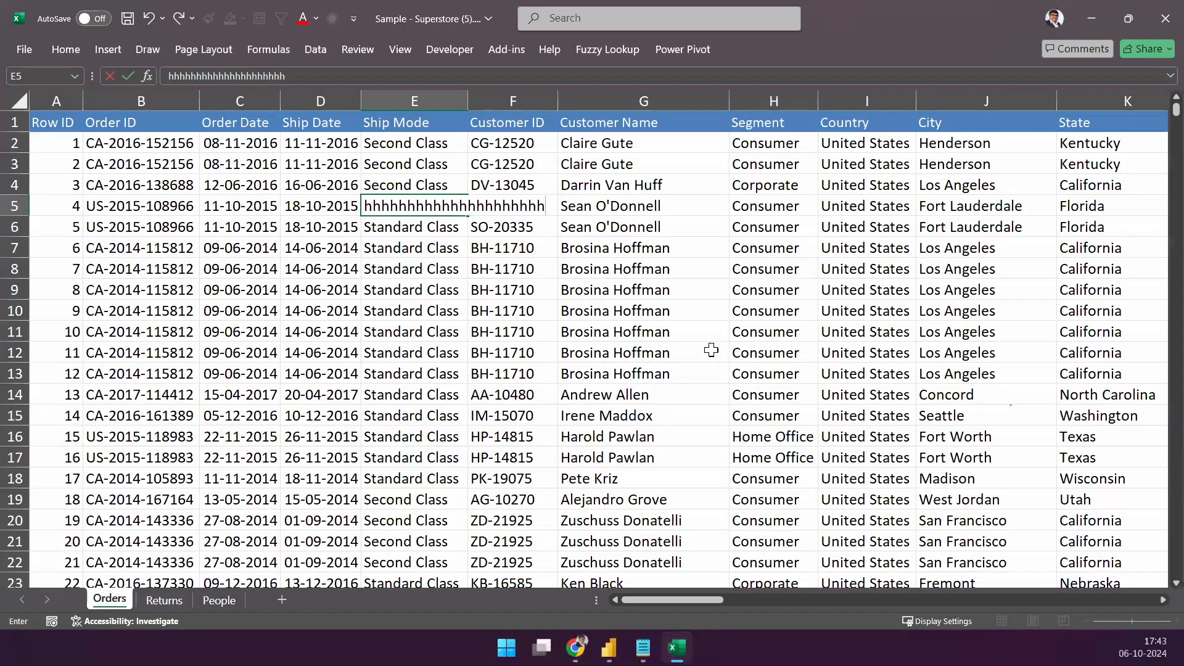
{"action": "key", "text": "Escape"}
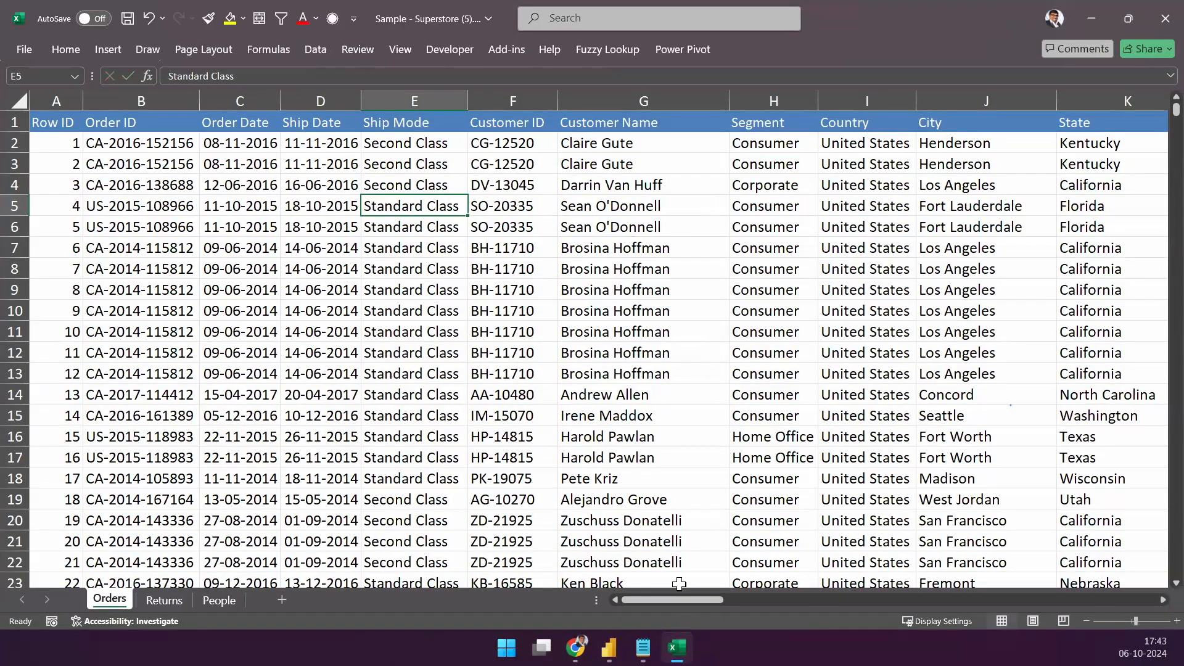
{"action": "left_click_drag", "start_coordinate": [678, 599], "coordinate": [1050, 97]}
{"action": "scroll", "coordinate": [1051, 97], "scroll_direction": "right", "scroll_amount": 2}
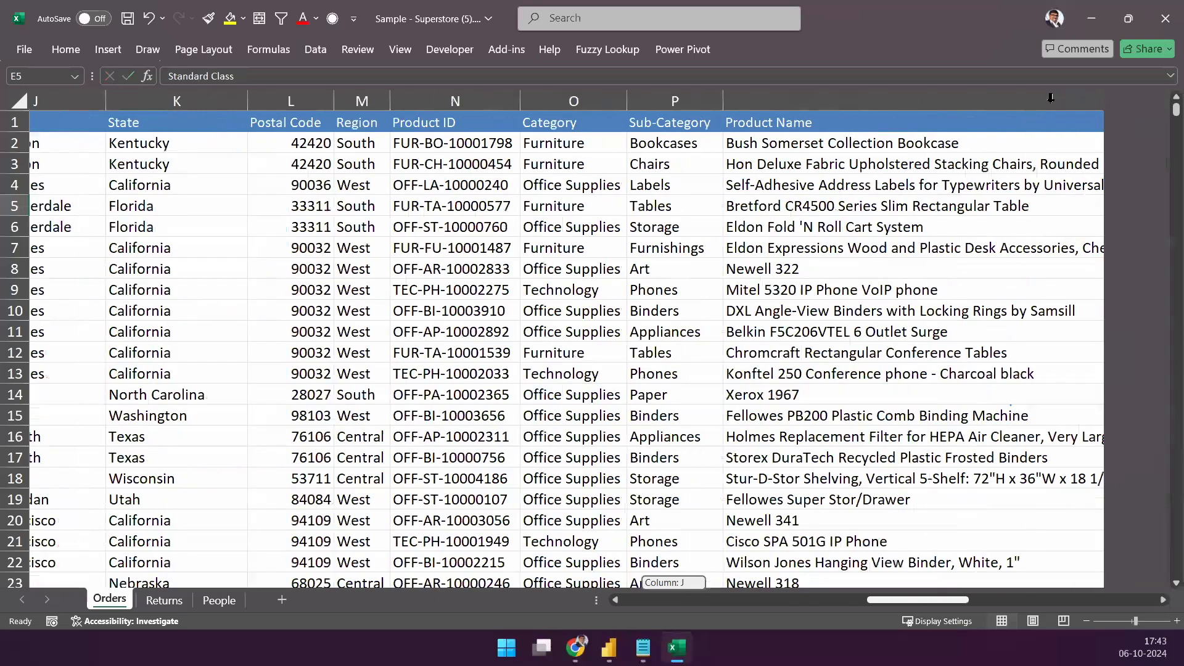
{"action": "scroll", "coordinate": [1038, 98], "scroll_direction": "right", "scroll_amount": 2}
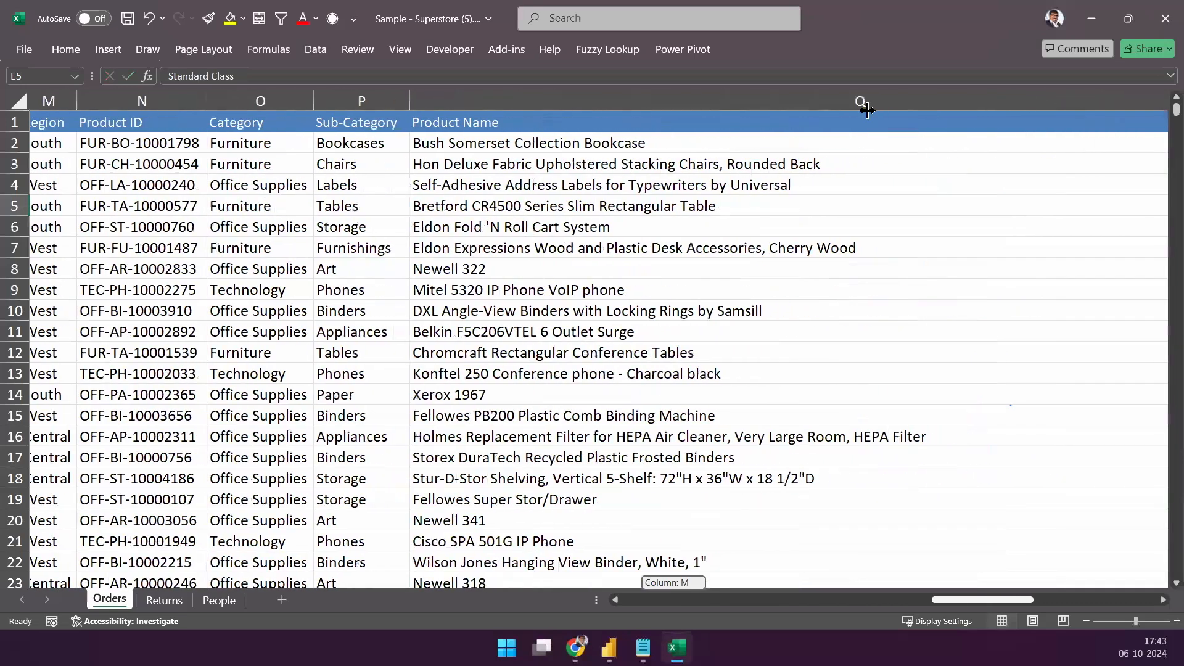
- Give all Orders columns one uniform width, insert two blank columns between Product Name and Sales, and slightly widen the Product Name column
{"action": "left_click_drag", "start_coordinate": [309, 115], "coordinate": [350, 105]}
{"action": "left_click", "coordinate": [291, 94]}
{"action": "left_click", "coordinate": [19, 102]}
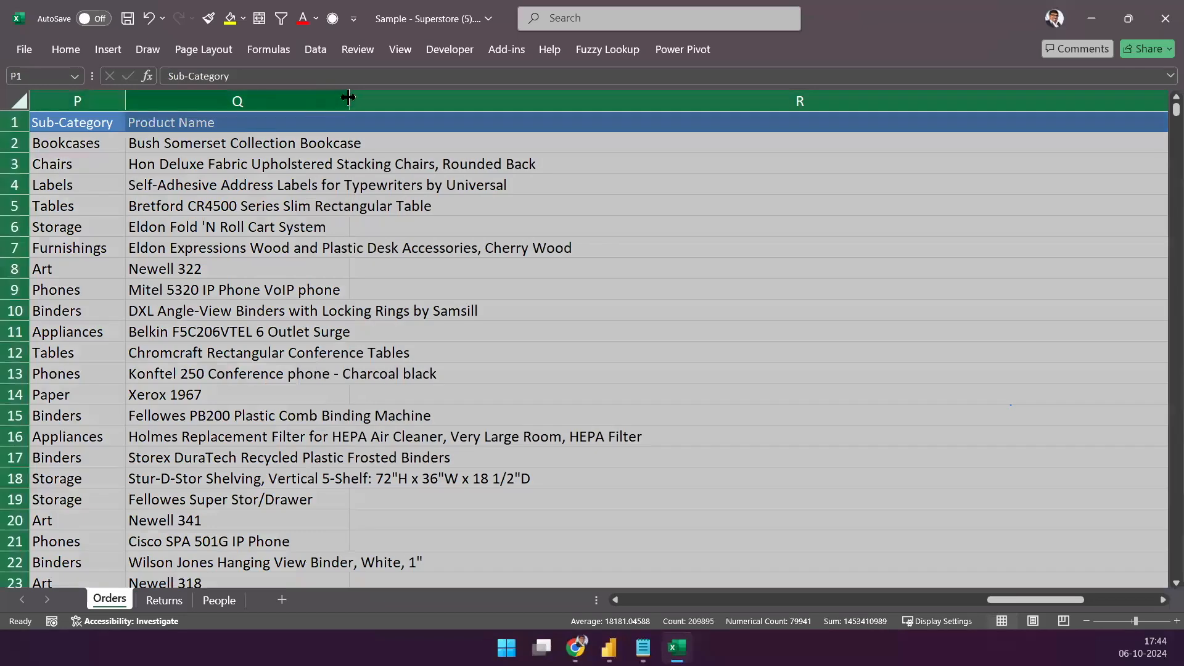
{"action": "left_click_drag", "start_coordinate": [354, 101], "coordinate": [356, 102]}
{"action": "left_click", "coordinate": [786, 138]}
{"action": "left_click", "coordinate": [764, 99]}
{"action": "key", "text": "ctrl+shift+plus"}
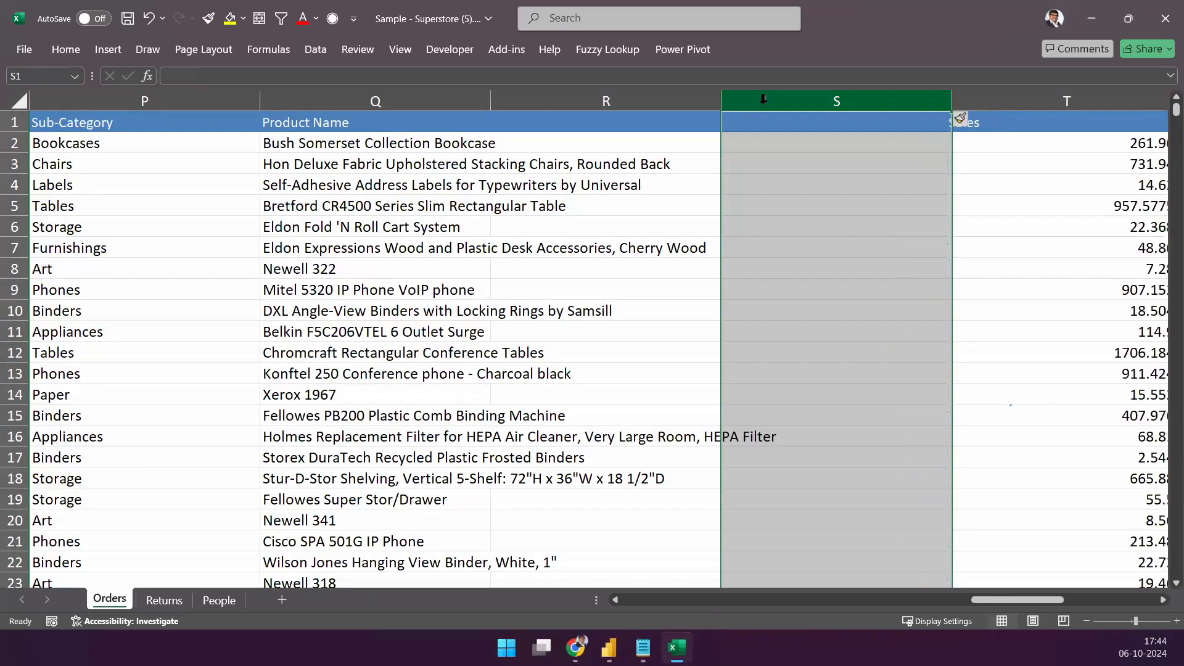
{"action": "left_click", "coordinate": [503, 146]}
{"action": "left_click_drag", "start_coordinate": [491, 100], "coordinate": [500, 102]}
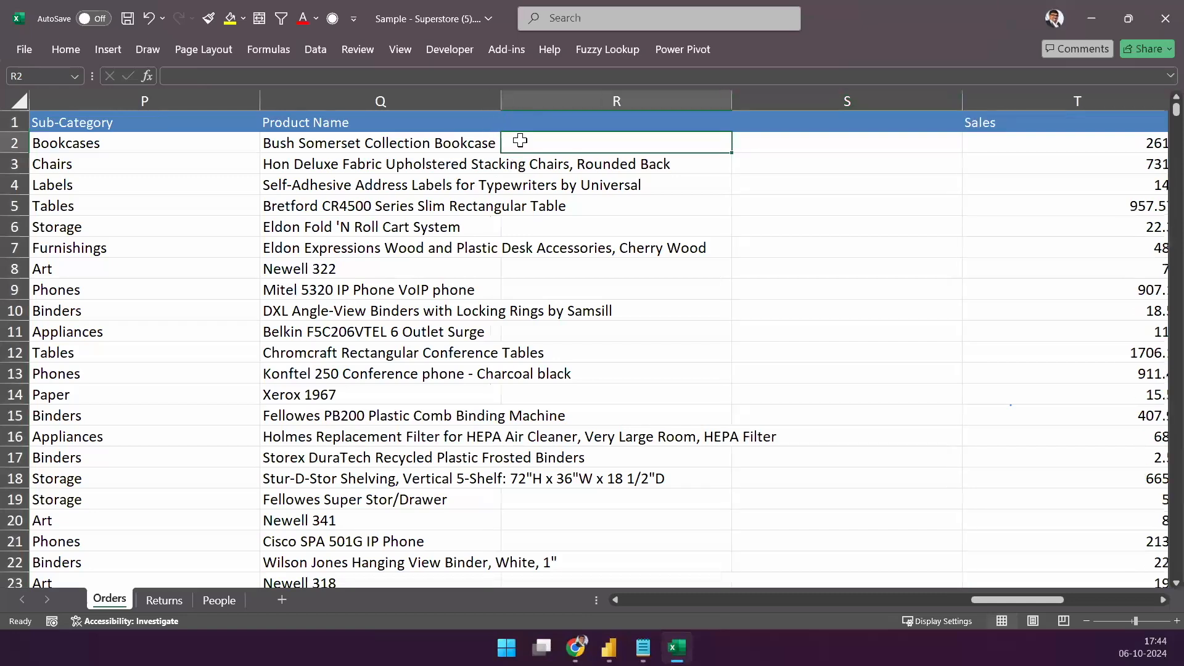
- Enter =LEFT(Q2,15) in cell R2 to extract the first 15 characters of the product name
{"action": "type", "text": "="}
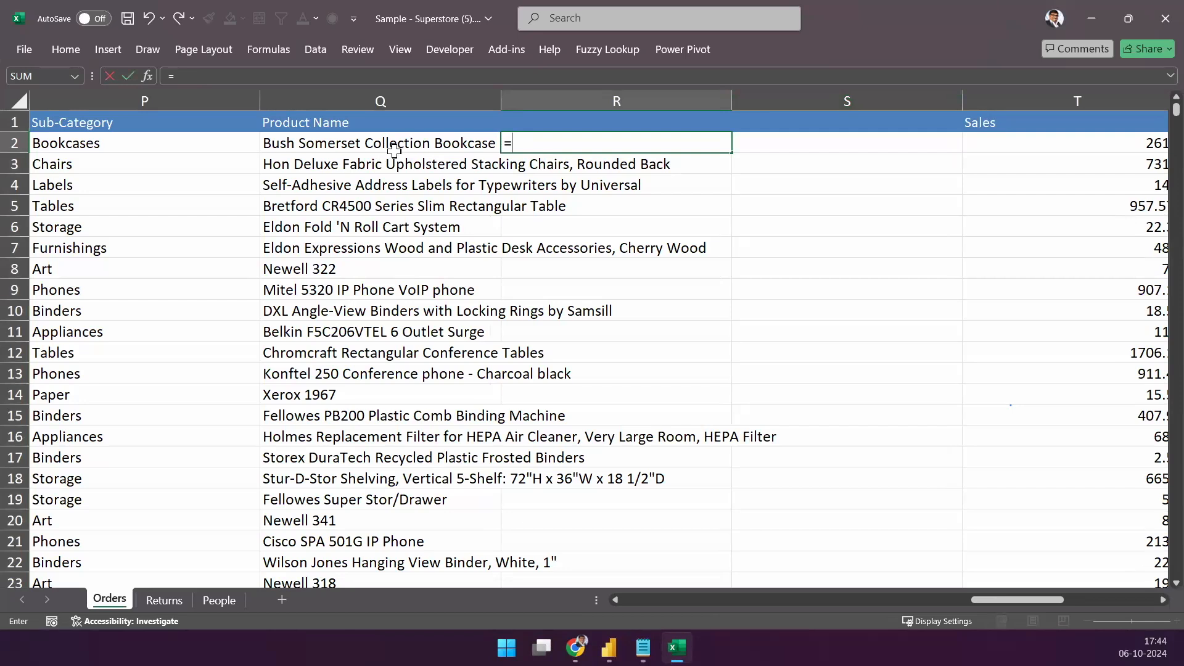
{"action": "type", "text": "Left"}
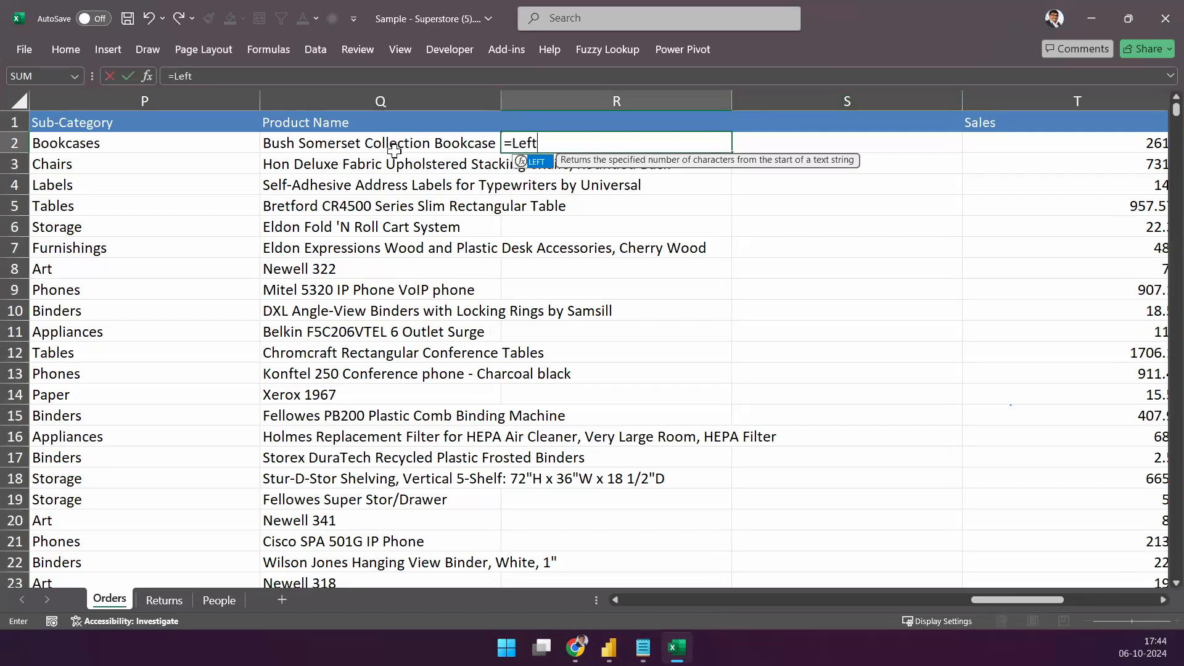
{"action": "key", "text": "Tab"}
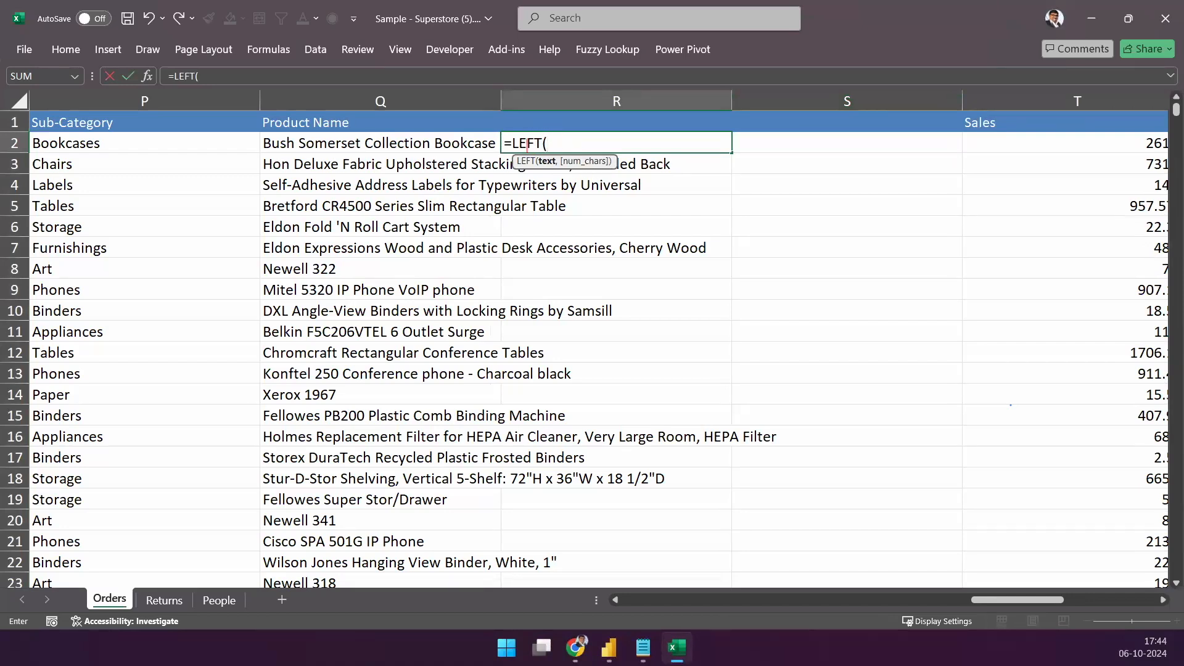
{"action": "left_click_drag", "start_coordinate": [260, 154], "coordinate": [404, 155]}
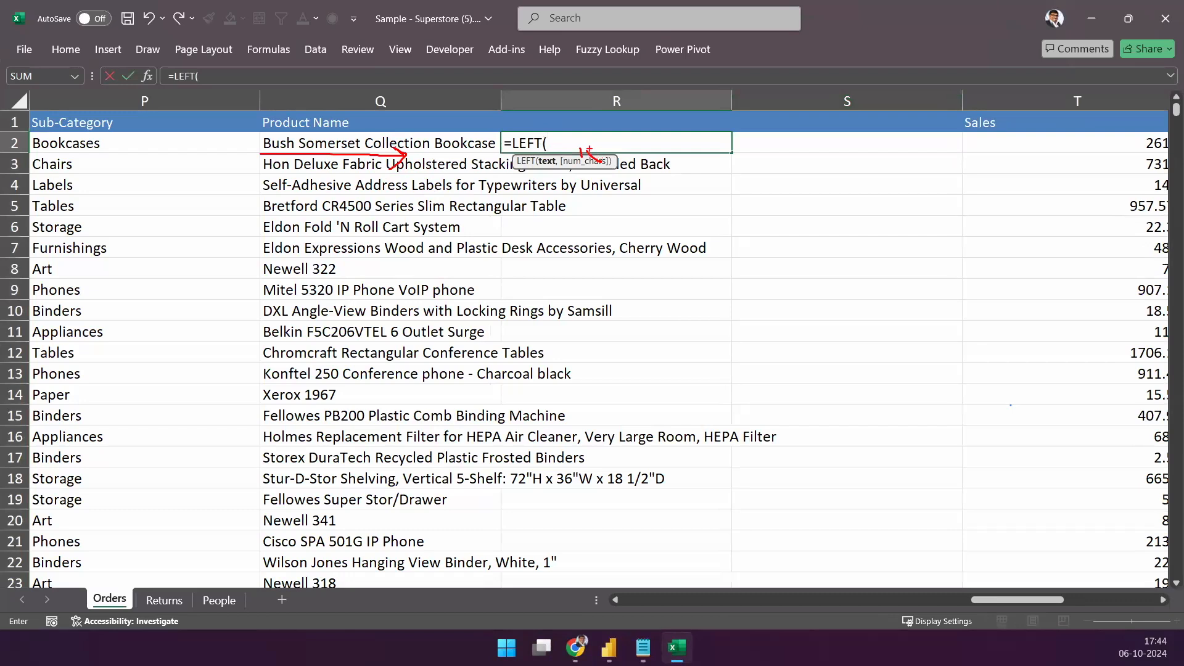
{"action": "key", "text": "Escape"}
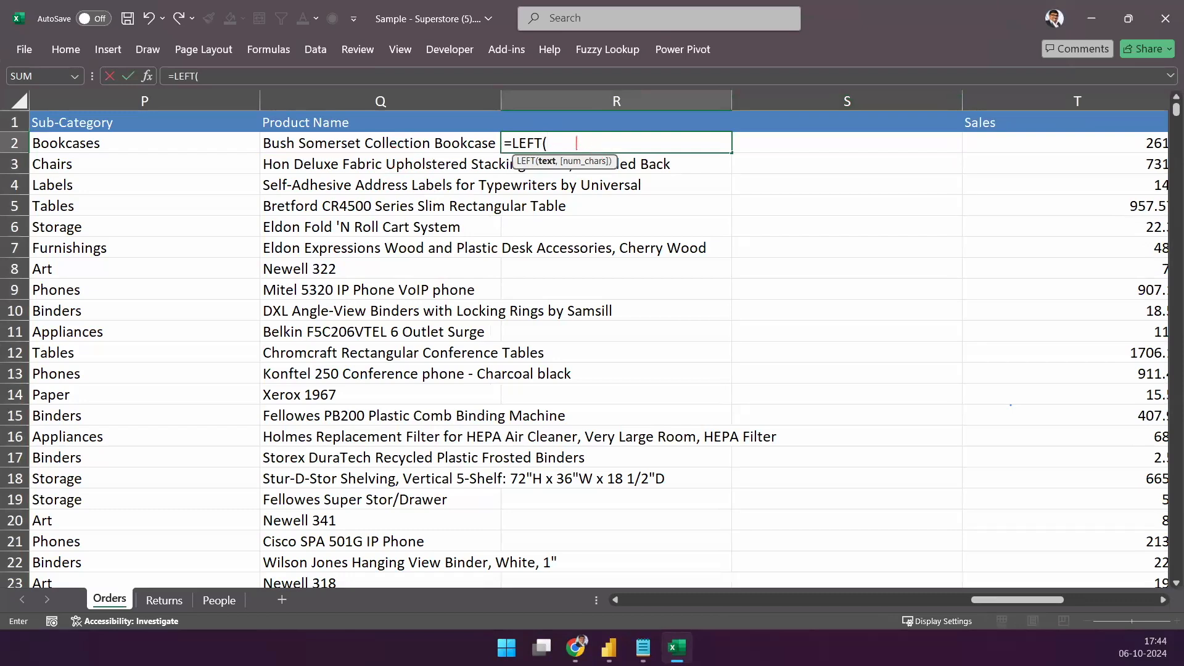
{"action": "left_click", "coordinate": [375, 144]}
{"action": "type", "text": ","}
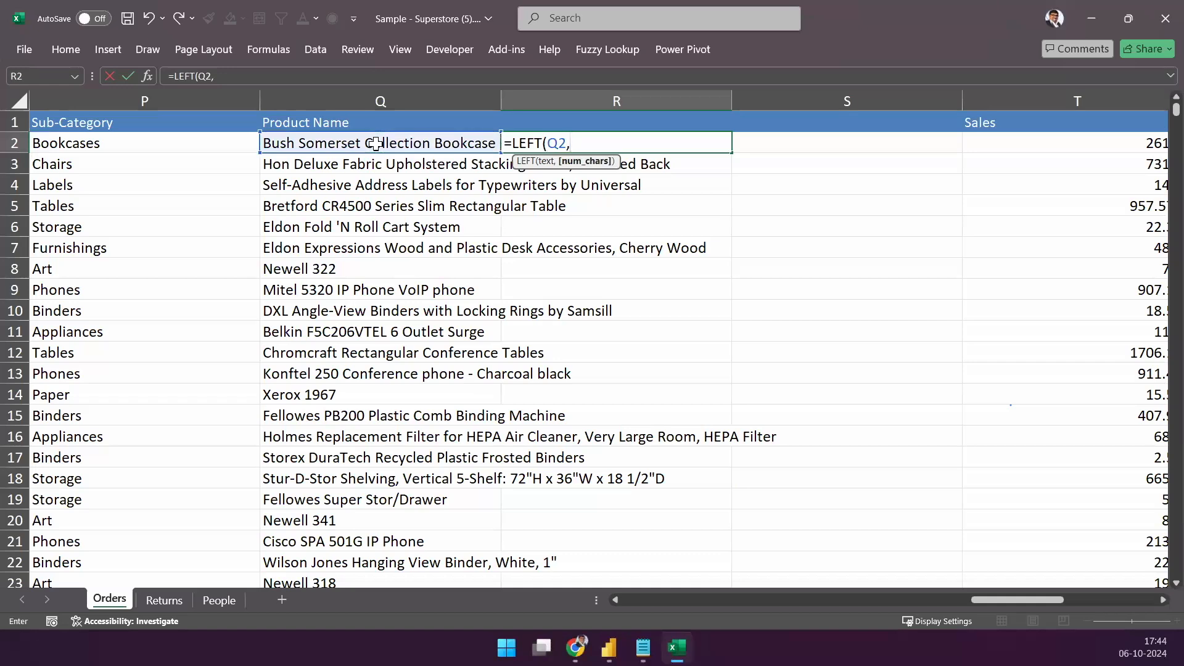
{"action": "type", "text": "15)"}
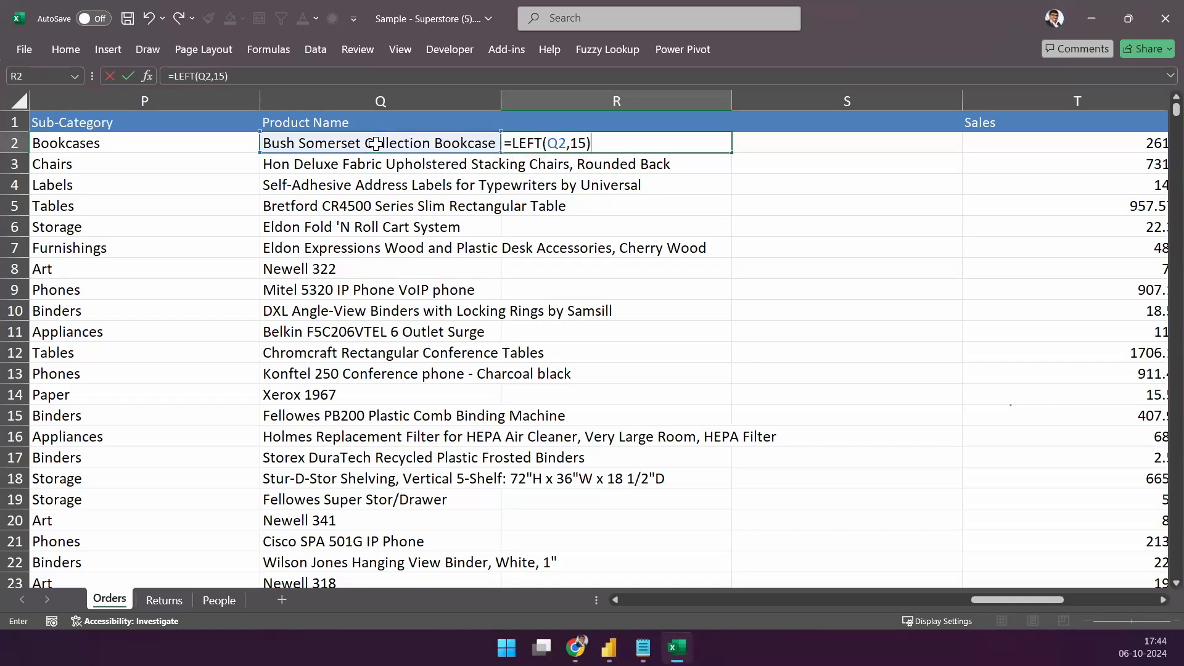
{"action": "key", "text": "Return"}
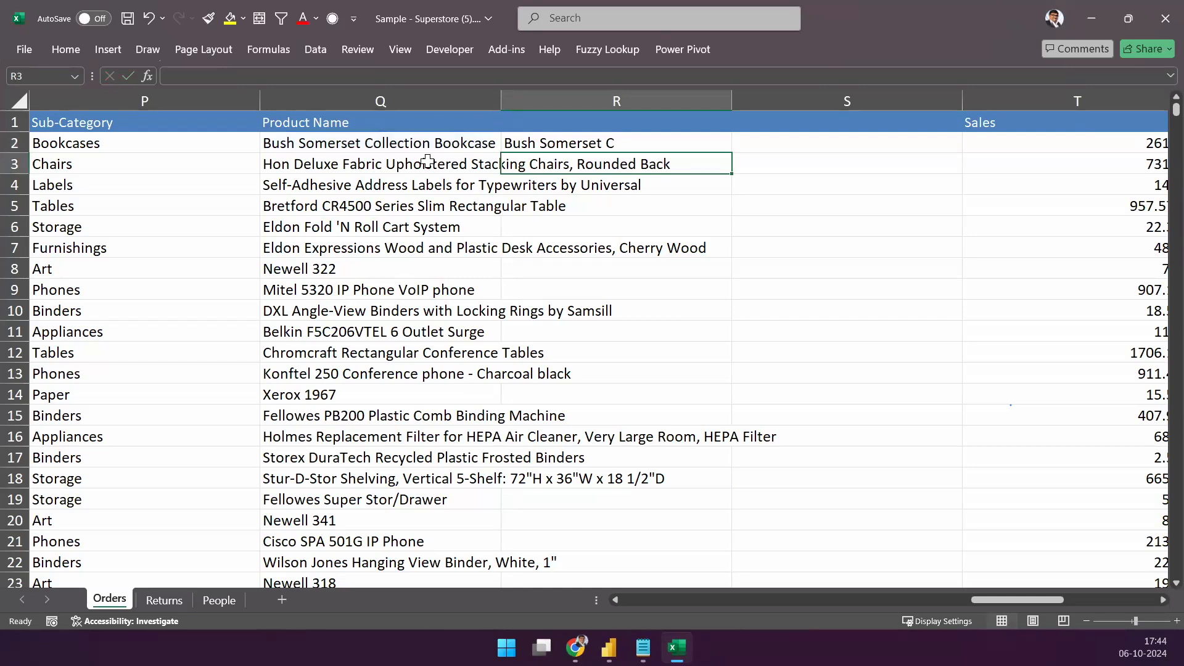
- Highlight the Product Name column in yellow and fill the R2 formula down through all the data rows
{"action": "left_click", "coordinate": [379, 100]}
{"action": "left_click", "coordinate": [233, 22]}
{"action": "left_click", "coordinate": [388, 285]}
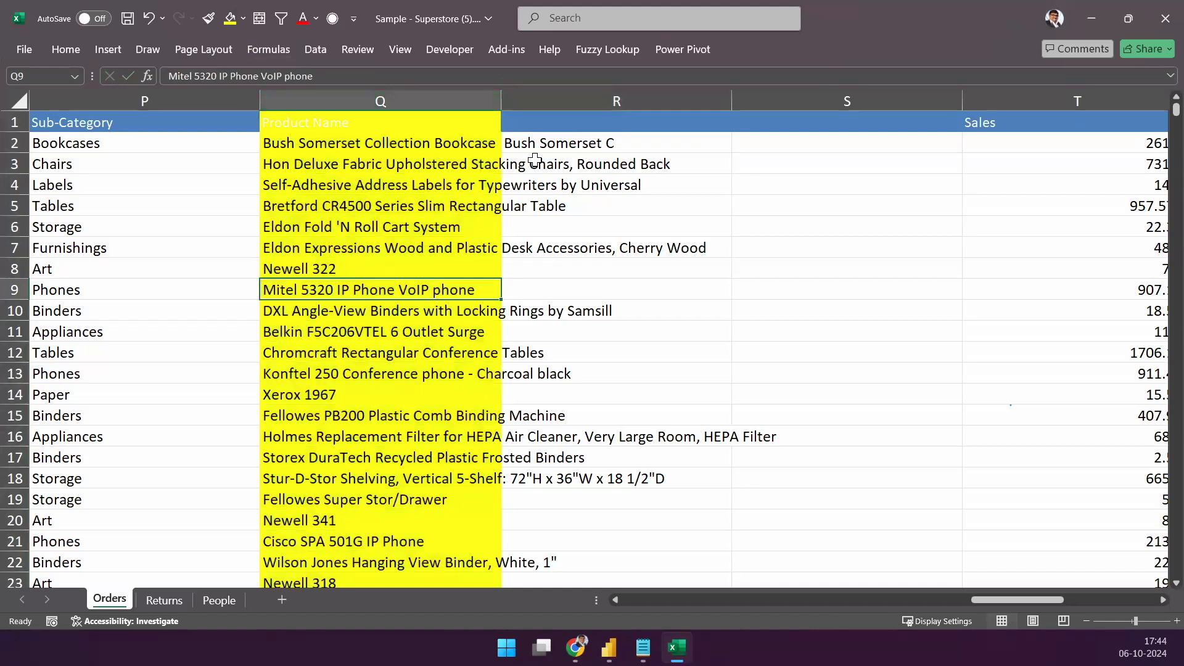
{"action": "left_click", "coordinate": [543, 144]}
{"action": "double_click", "coordinate": [730, 151]}
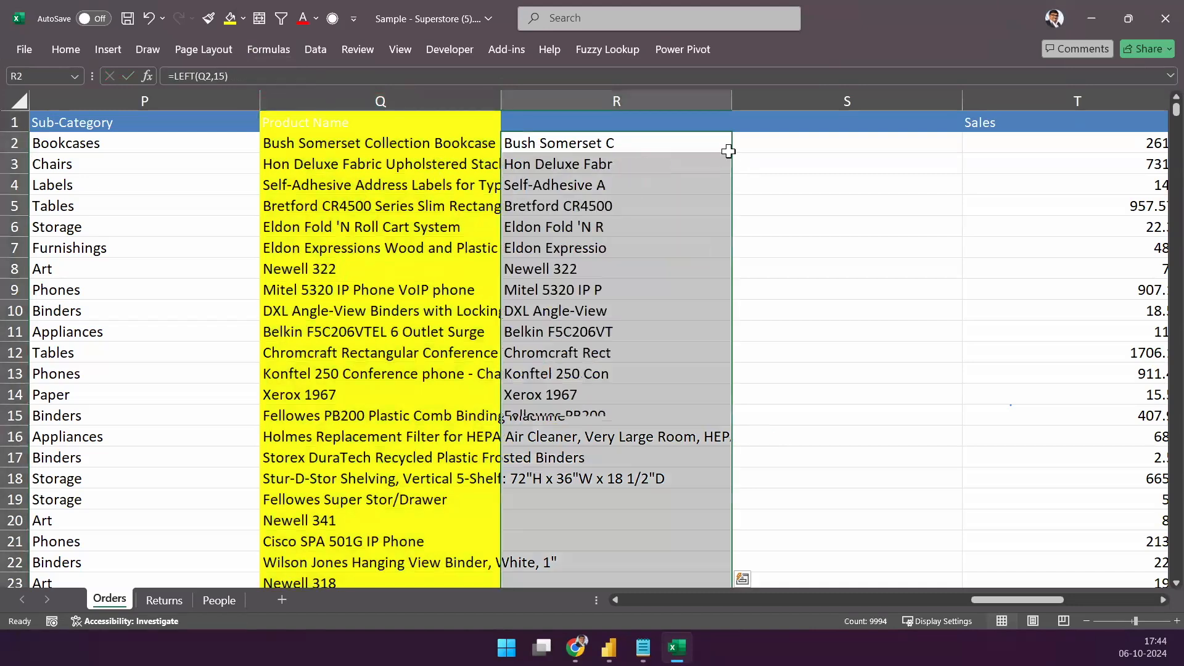
- Compare the shortened names in column R with the full product names in column Q, cell by cell
{"action": "left_click", "coordinate": [579, 185]}
{"action": "left_click", "coordinate": [560, 148]}
{"action": "left_click", "coordinate": [557, 165]}
{"action": "left_click", "coordinate": [554, 186]}
{"action": "left_click", "coordinate": [551, 207]}
{"action": "left_click", "coordinate": [548, 227]}
{"action": "left_click", "coordinate": [548, 248]}
{"action": "left_click", "coordinate": [547, 269]}
{"action": "left_click", "coordinate": [547, 290]}
{"action": "left_click", "coordinate": [546, 310]}
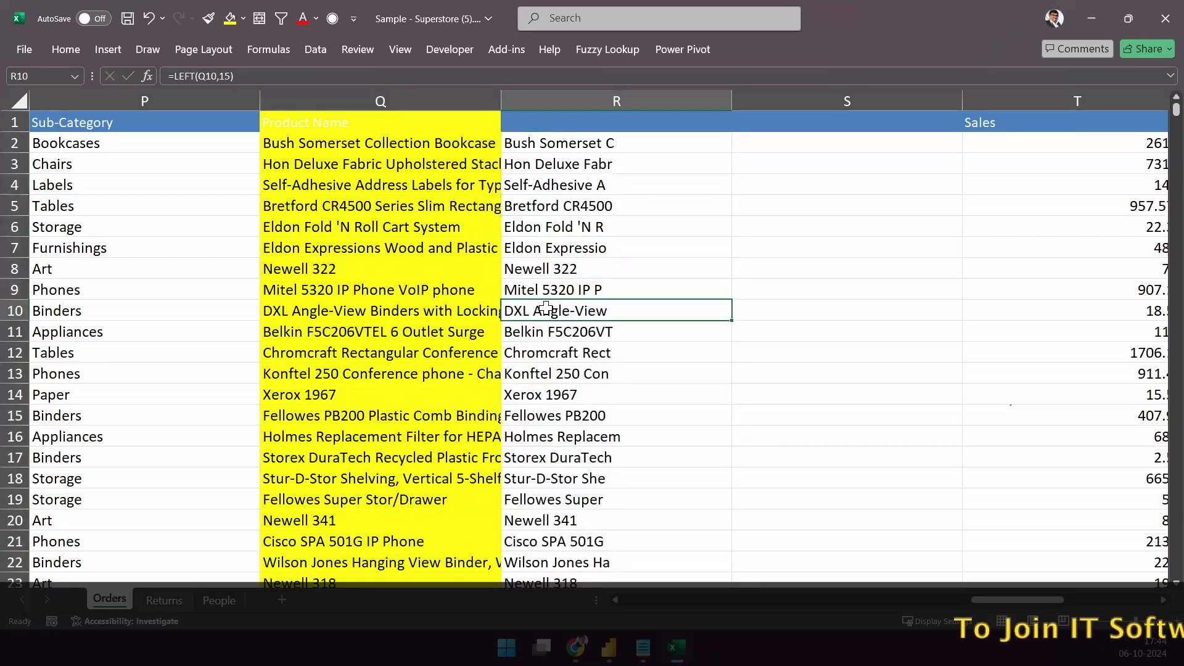
{"action": "left_click", "coordinate": [317, 269]}
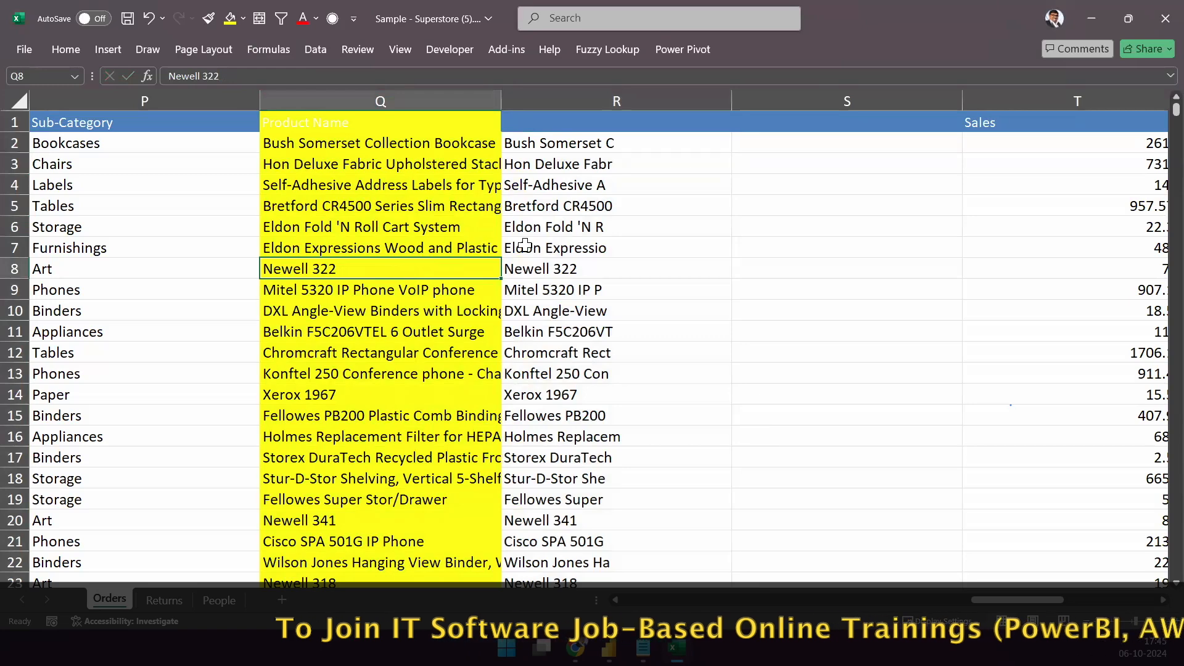
{"action": "left_click", "coordinate": [555, 143]}
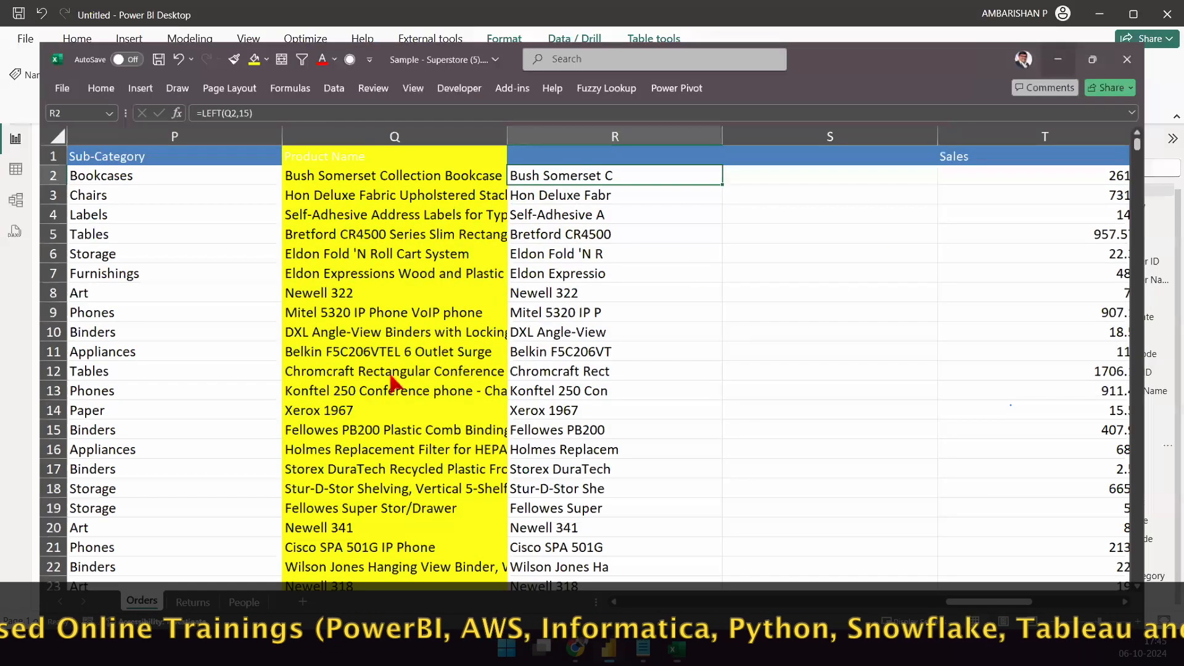
- Return to Power BI Desktop, show the Orders table's data, and start a new calculated column named "First Few Char Prod Name"
{"action": "mouse_move", "coordinate": [563, 300]}
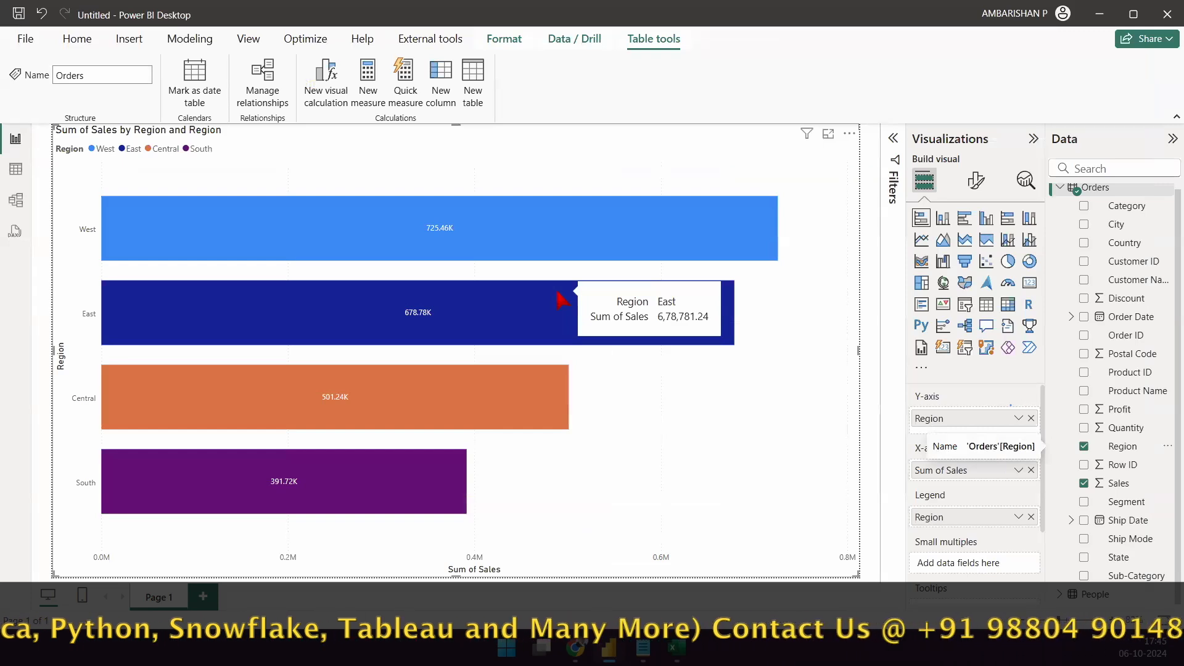
{"action": "left_click", "coordinate": [17, 172]}
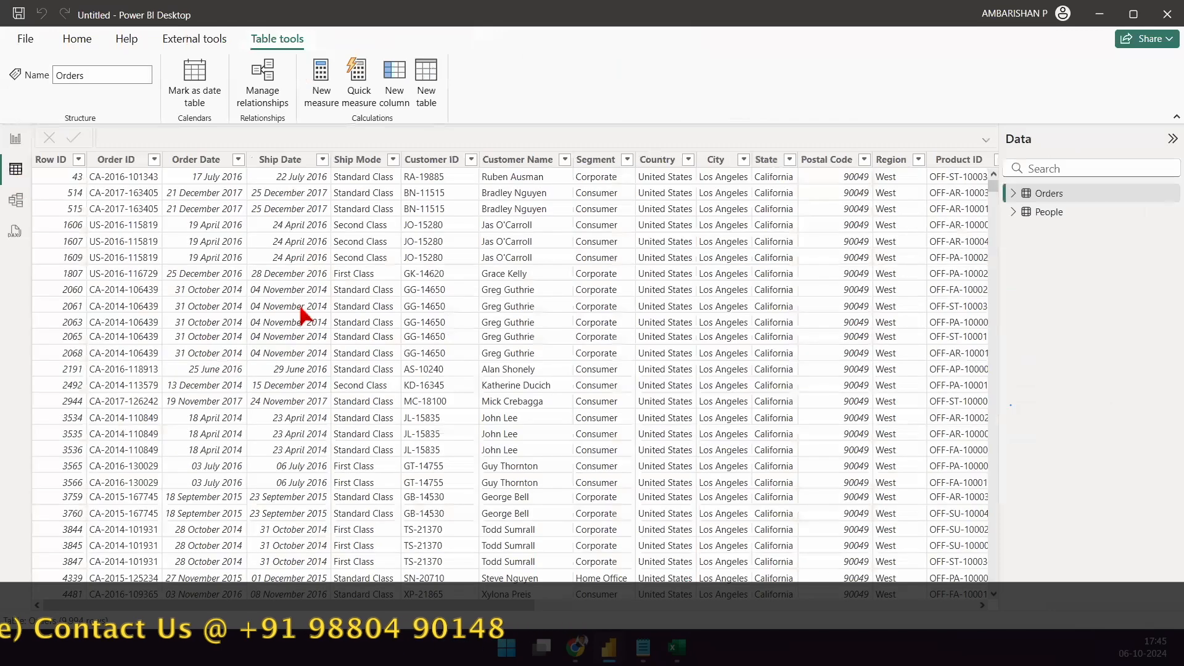
{"action": "left_click", "coordinate": [395, 79]}
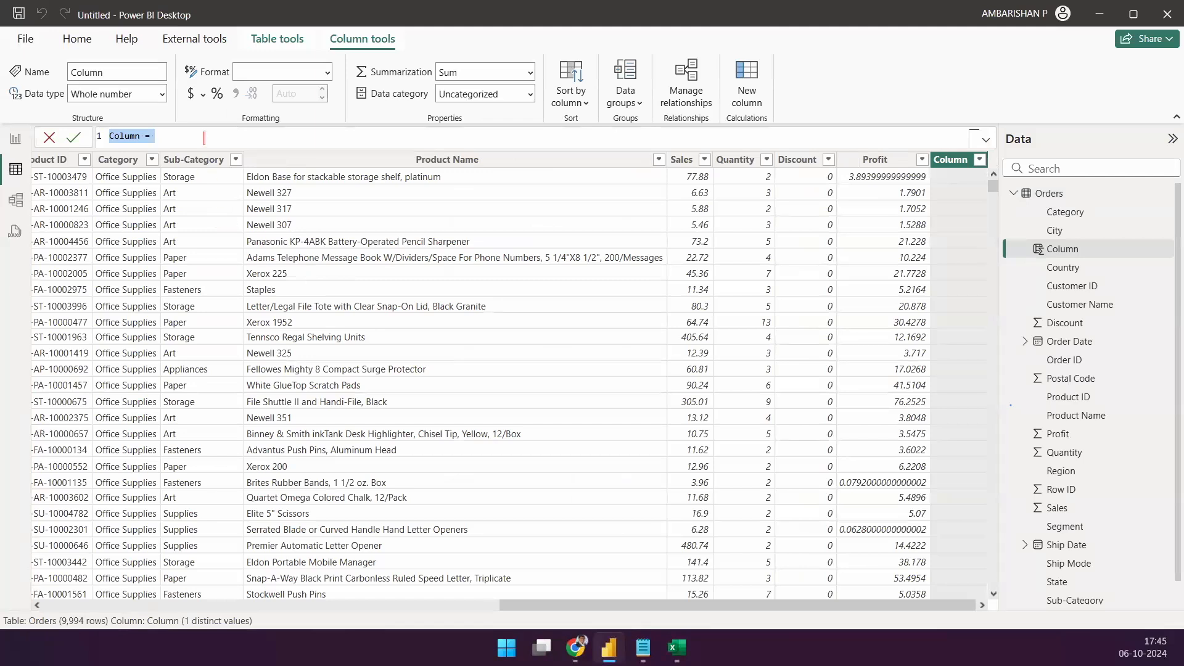
{"action": "left_click", "coordinate": [203, 137]}
{"action": "scroll", "coordinate": [203, 137], "scroll_direction": "up", "scroll_amount": 5, "text": "ctrl"}
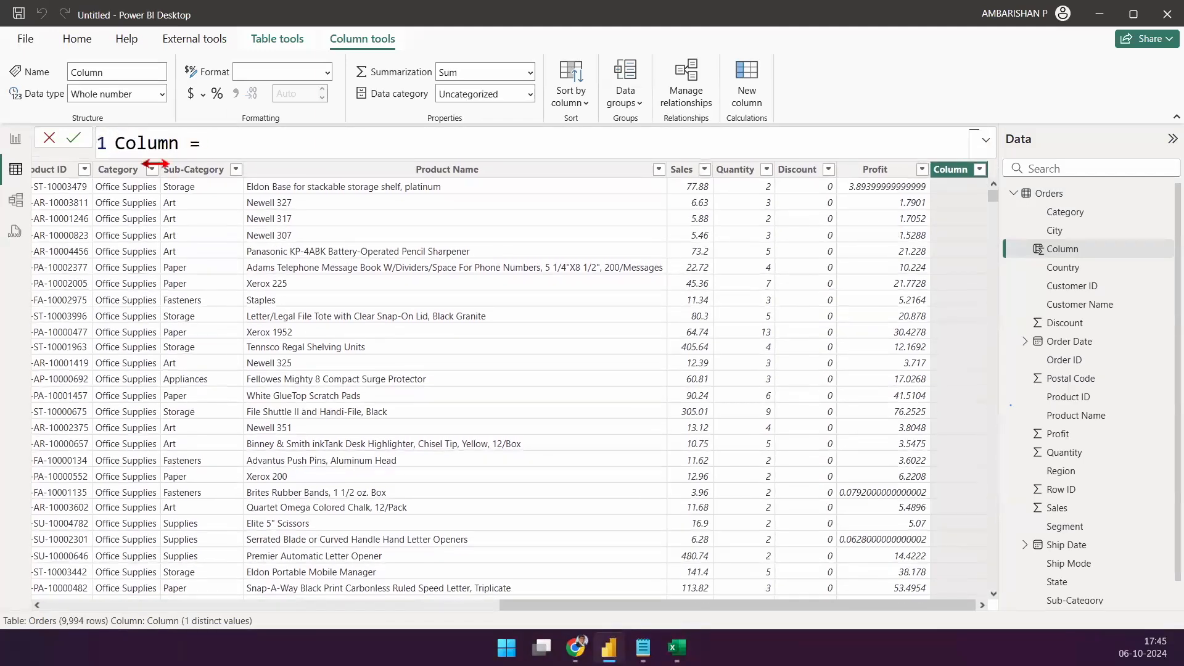
{"action": "double_click", "coordinate": [141, 144]}
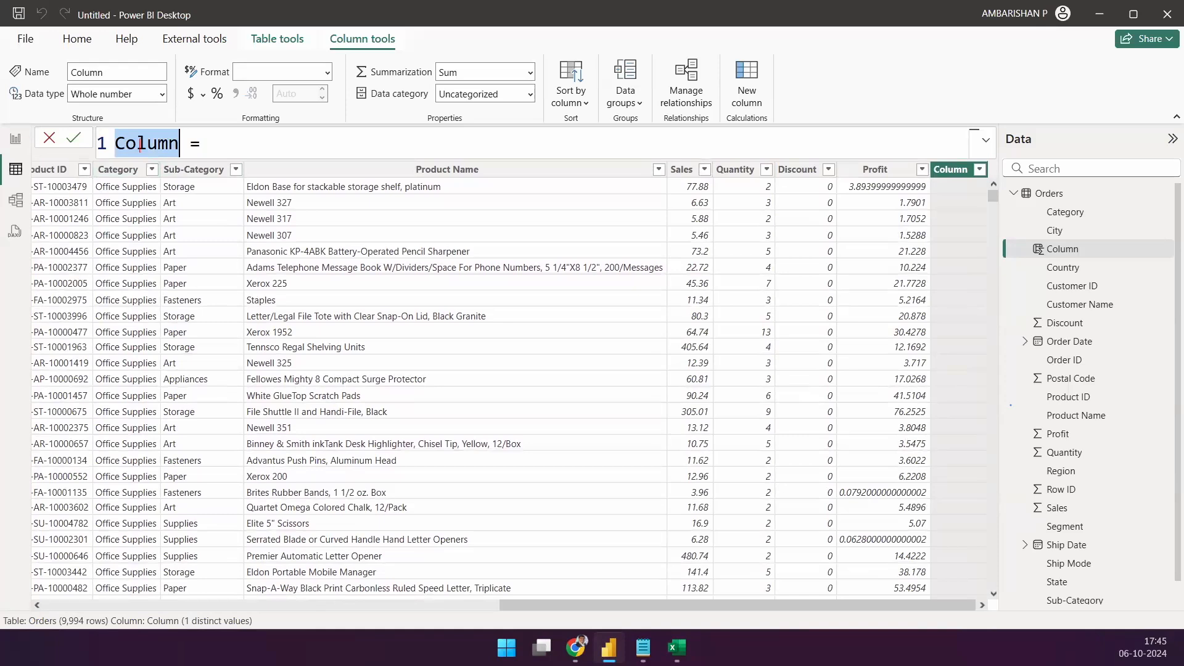
{"action": "type", "text": "First Few "}
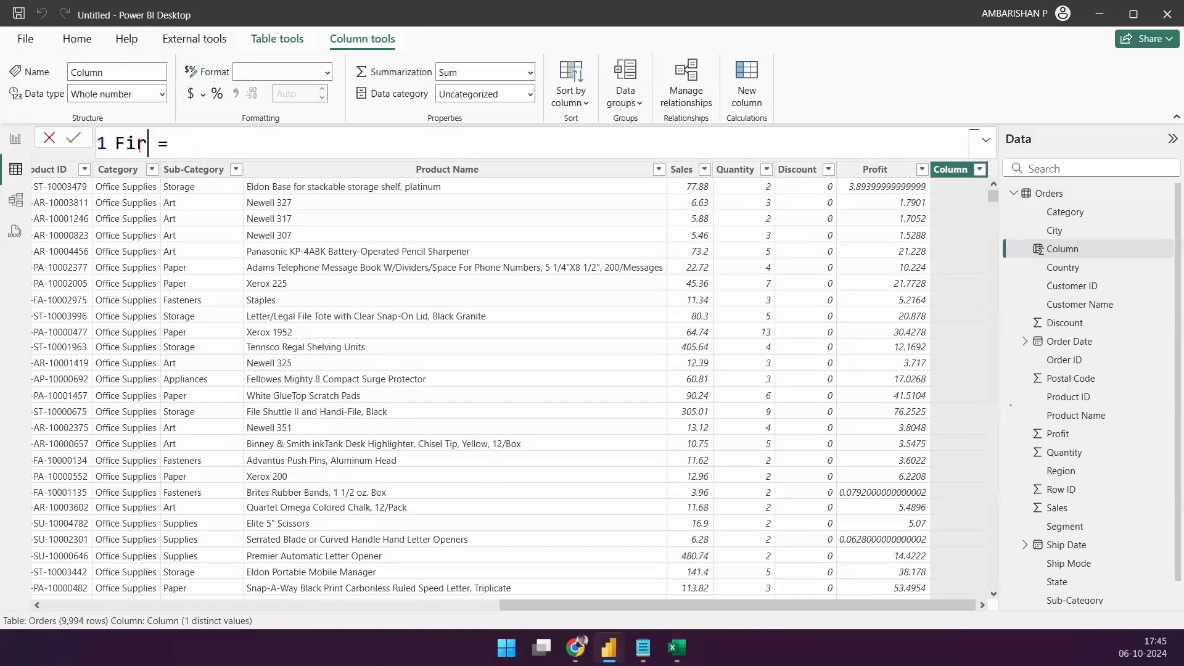
{"action": "type", "text": "Char Prod "}
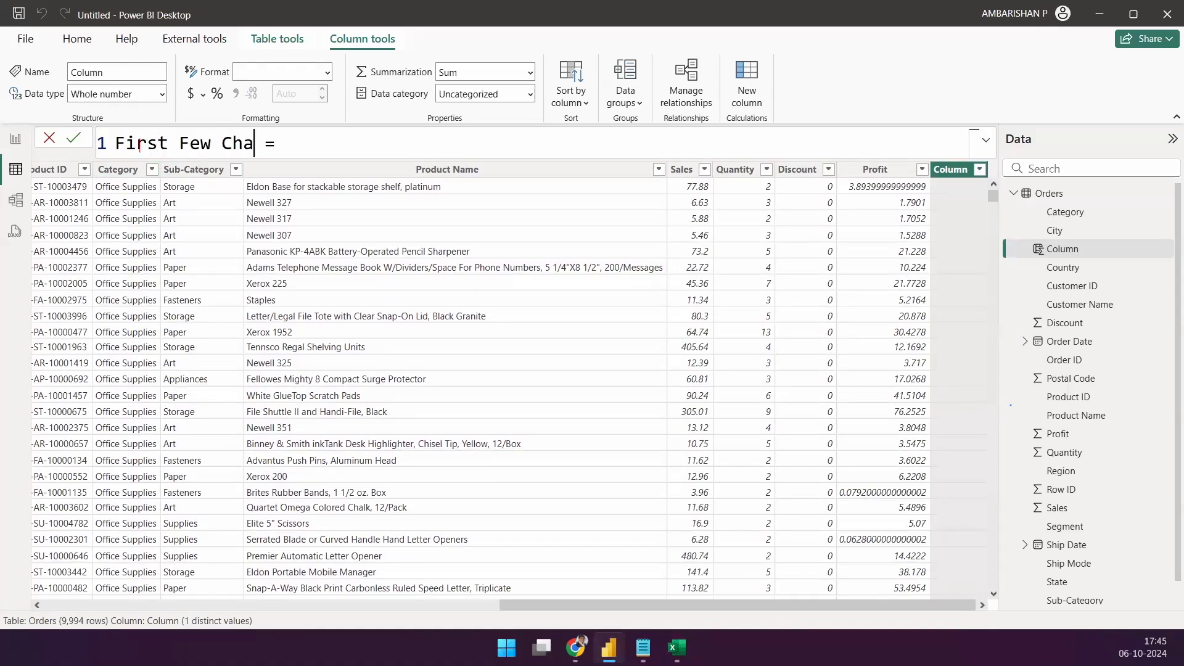
{"action": "type", "text": "Name"}
{"action": "key", "text": "Right"}
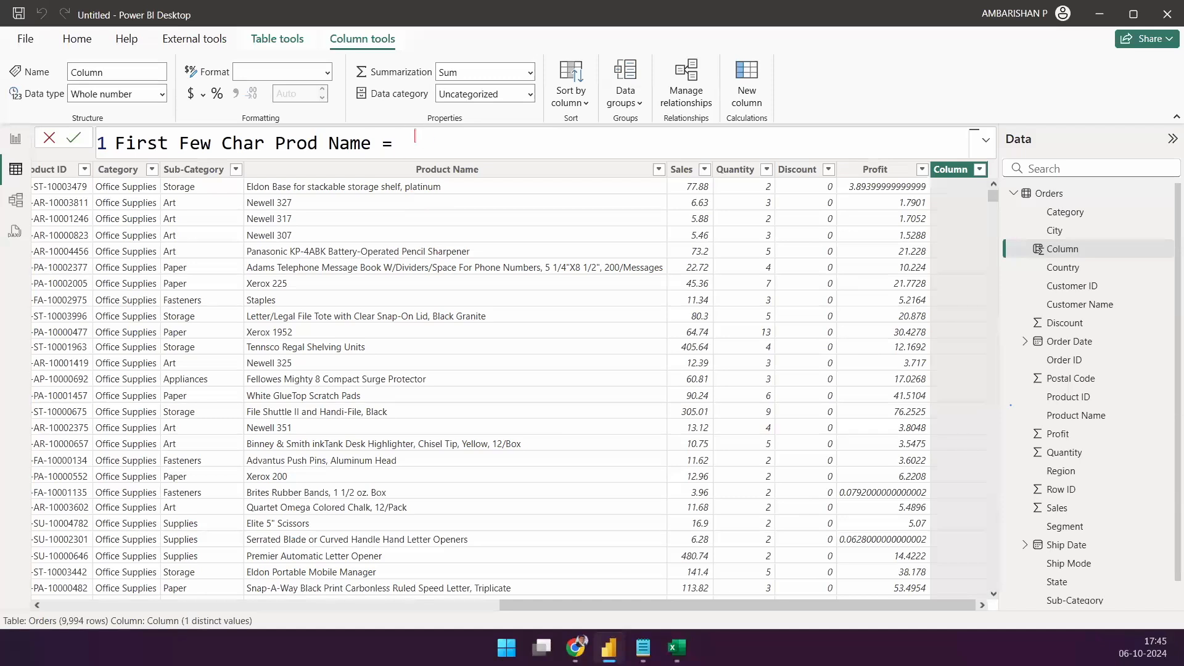
- Define the new column as LEFT(Orders[Product Name],15) and commit the formula
{"action": "type", "text": "Left"}
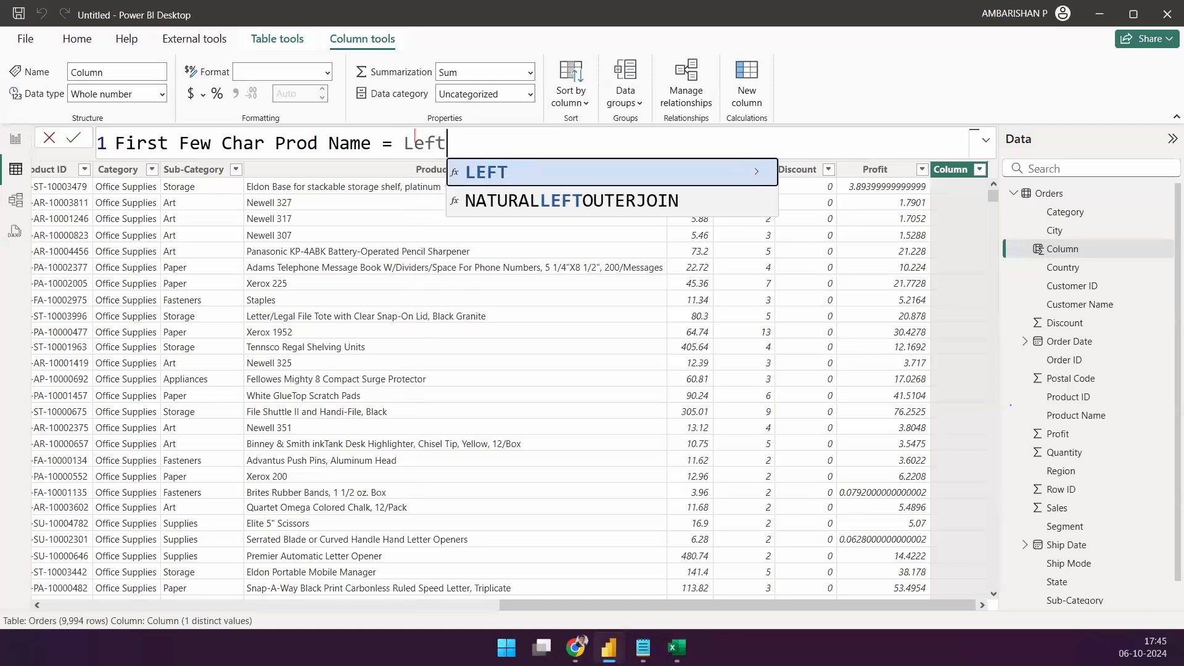
{"action": "key", "text": "Tab"}
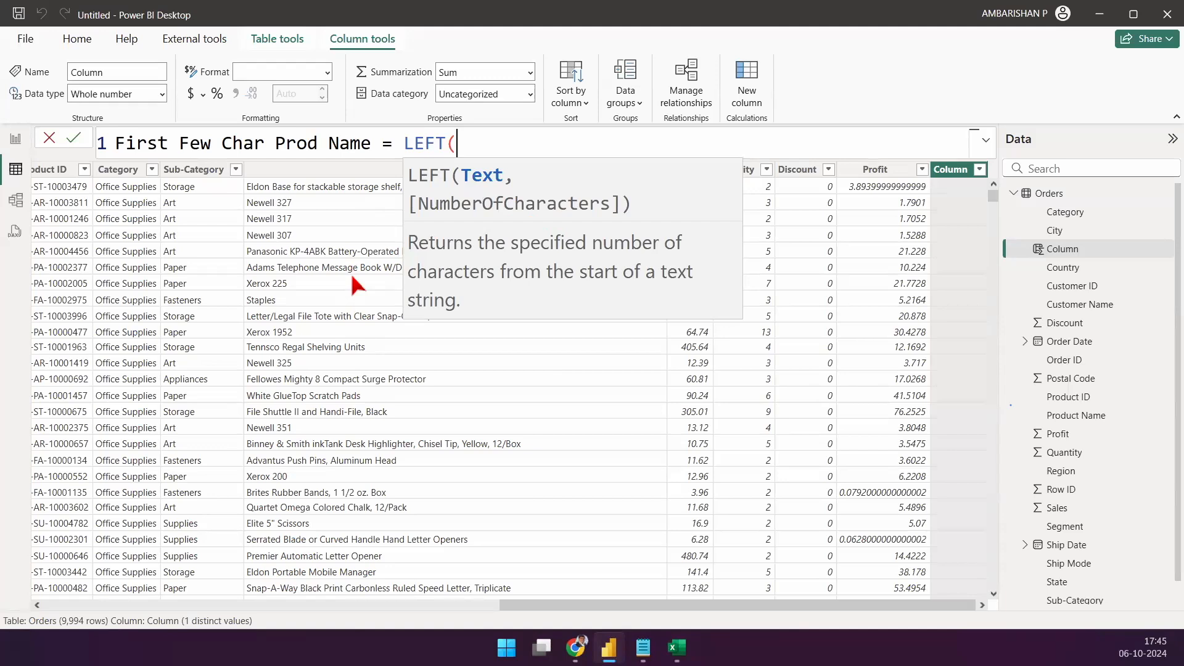
{"action": "type", "text": "Prod"}
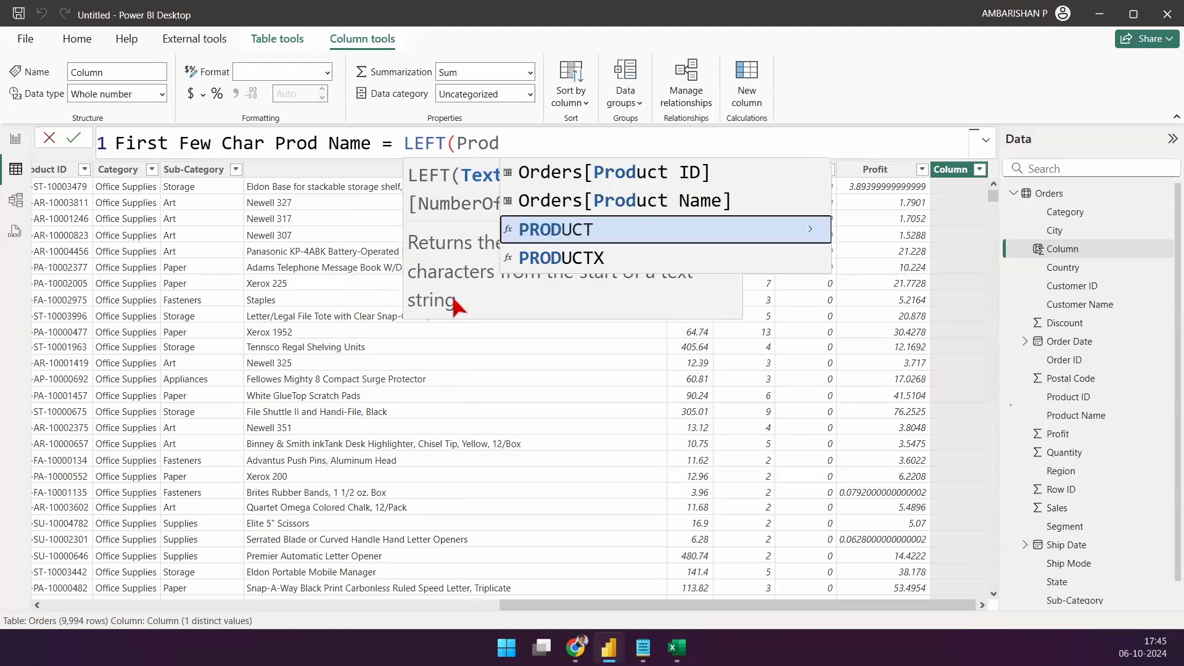
{"action": "left_click", "coordinate": [592, 207]}
{"action": "type", "text": ","}
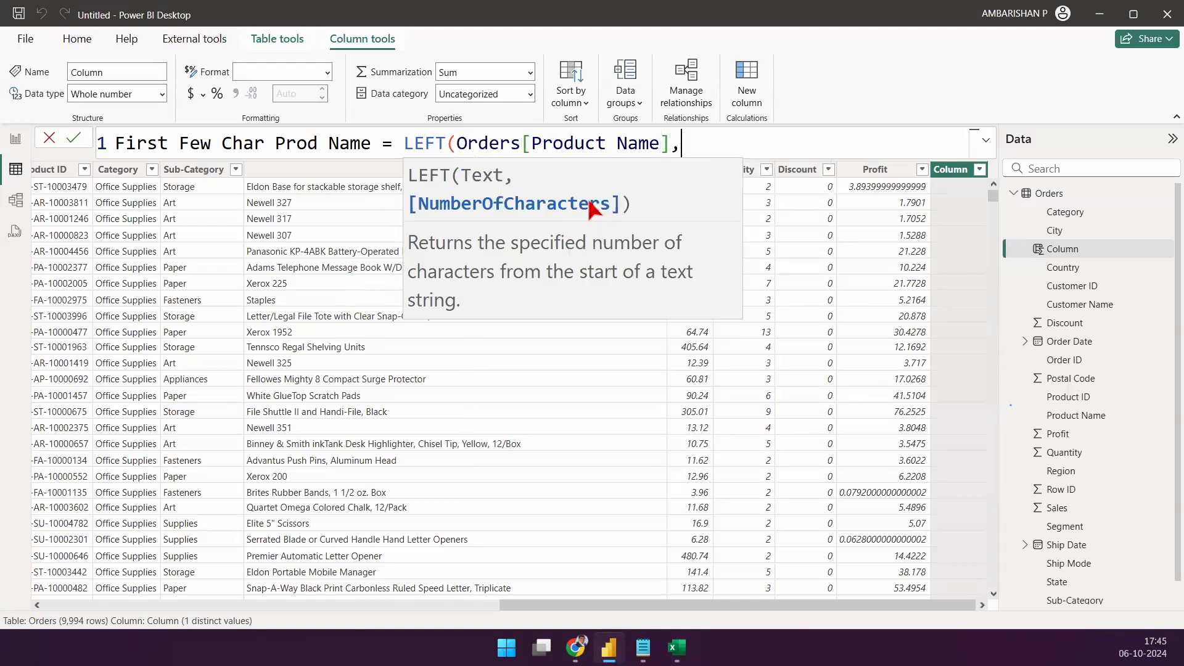
{"action": "type", "text": "15)"}
{"action": "key", "text": "Return"}
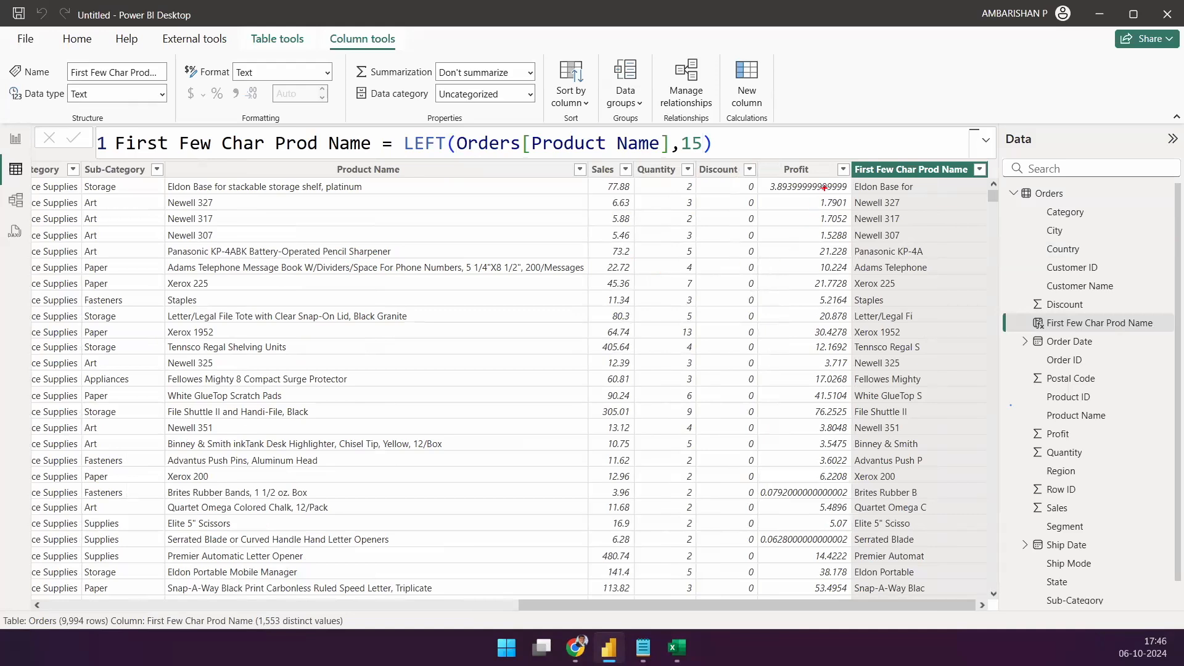
{"action": "mouse_move", "coordinate": [850, 149]}
{"action": "left_mouse_down"}
{"action": "mouse_move", "coordinate": [941, 357]}
{"action": "mouse_move", "coordinate": [1008, 651]}
{"action": "left_mouse_up"}
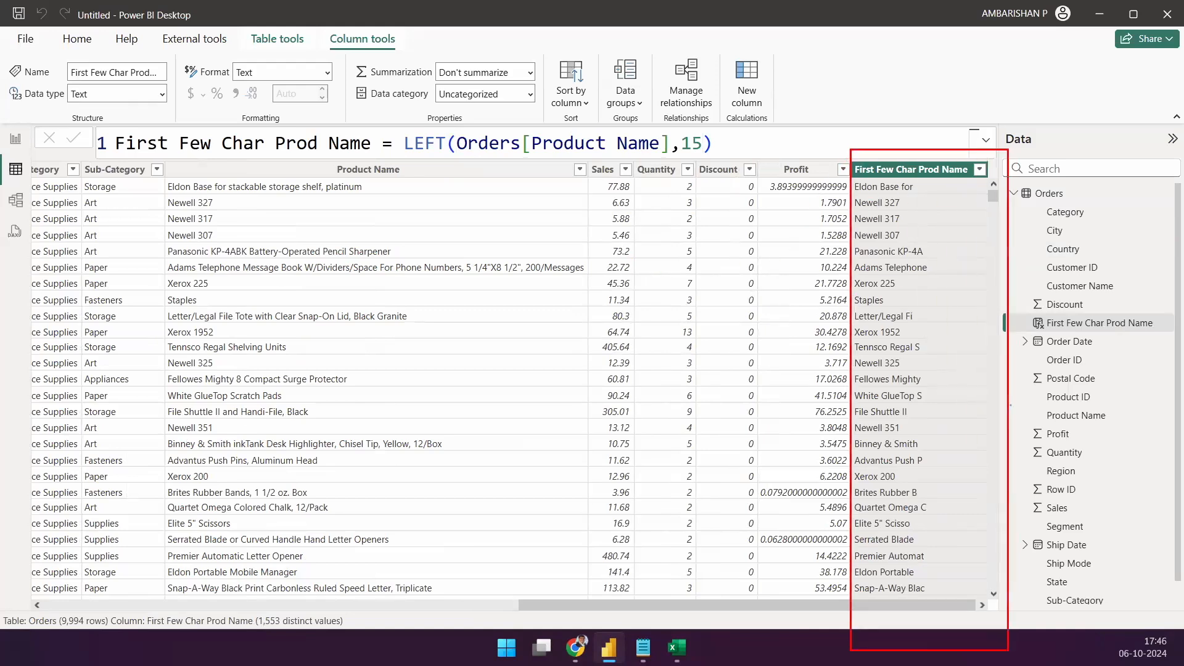
{"action": "mouse_move", "coordinate": [438, 168]}
{"action": "left_mouse_down"}
{"action": "mouse_move", "coordinate": [641, 97]}
{"action": "mouse_move", "coordinate": [914, 167]}
{"action": "left_mouse_up"}
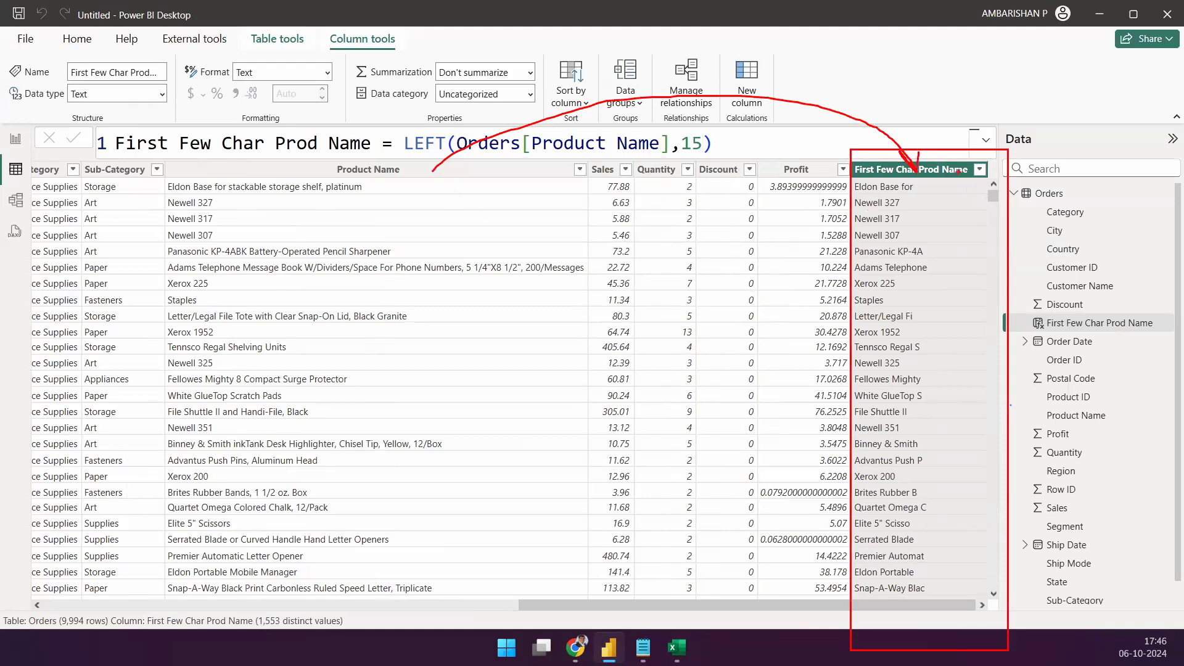
- Compare the first five Product Name values with their shortened versions in the First Few Char Prod Name column
{"action": "left_click_drag", "start_coordinate": [847, 184], "coordinate": [400, 183]}
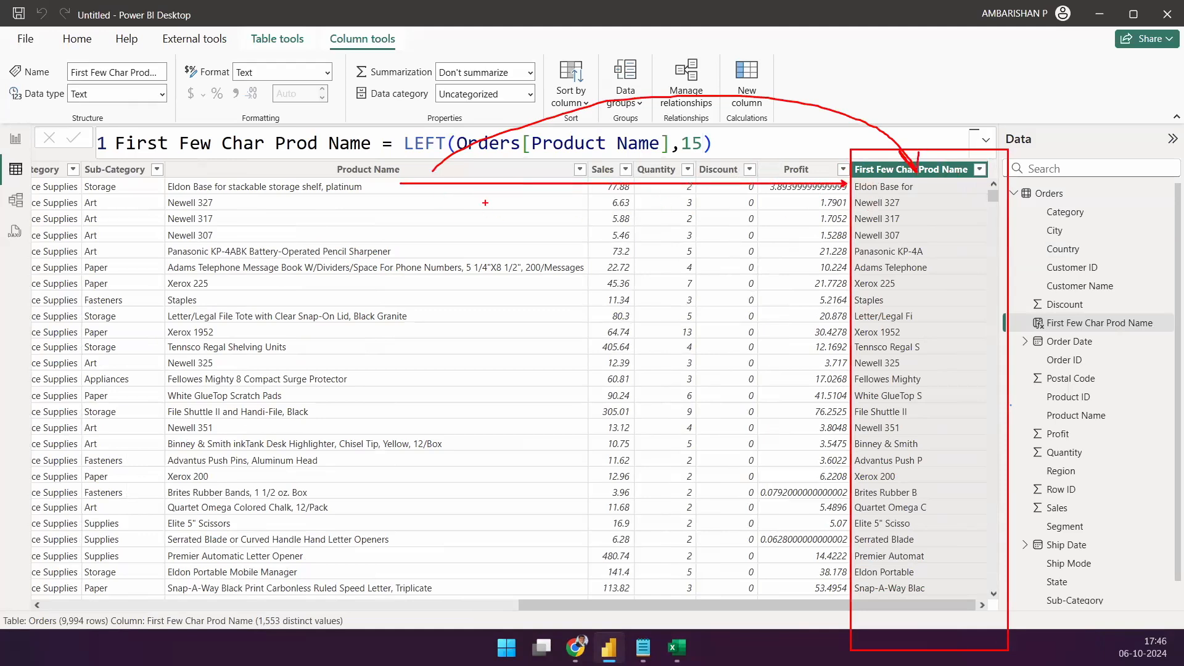
{"action": "left_click_drag", "start_coordinate": [846, 201], "coordinate": [234, 201]}
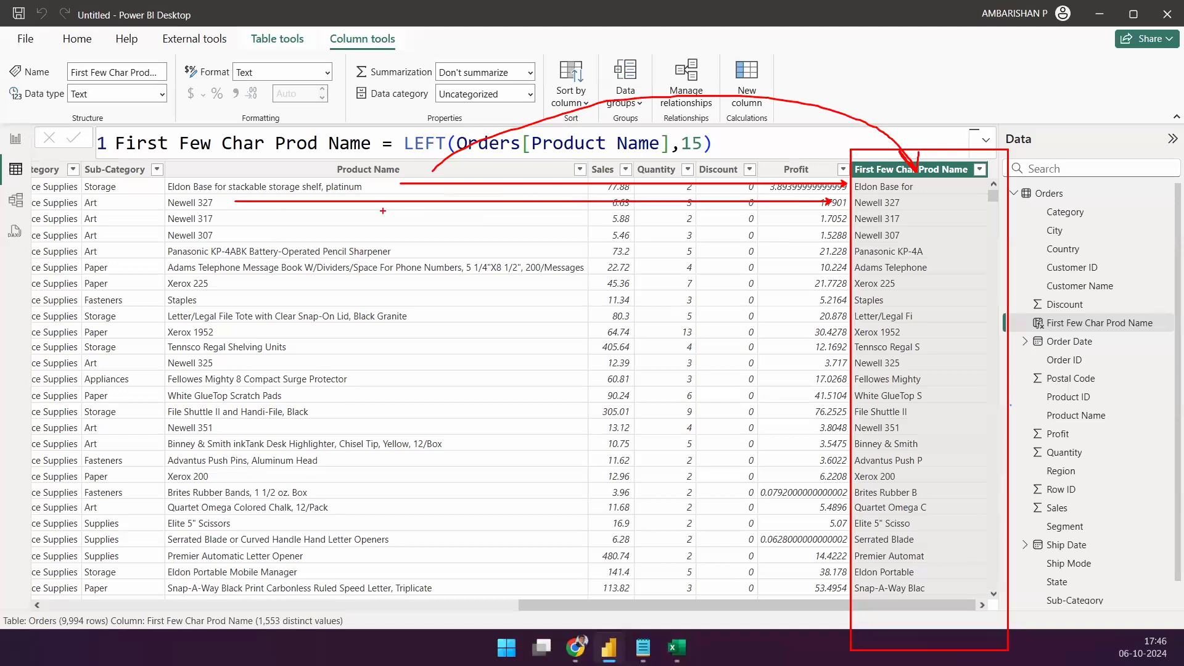
{"action": "left_click_drag", "start_coordinate": [840, 220], "coordinate": [249, 220]}
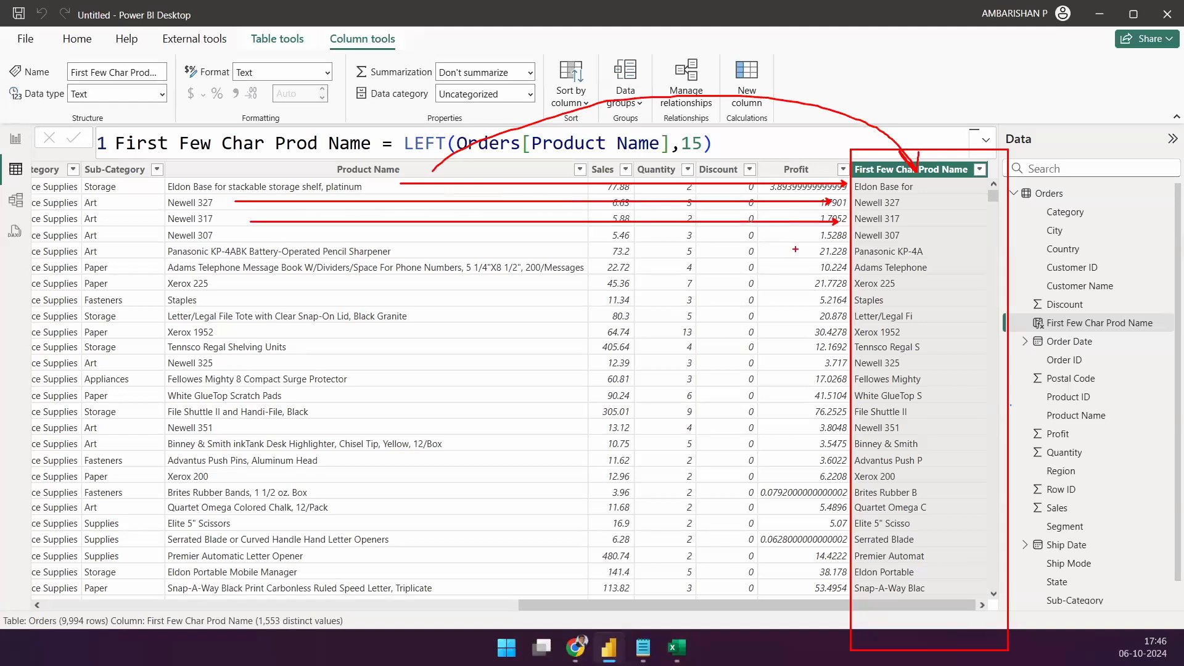
{"action": "left_click_drag", "start_coordinate": [834, 237], "coordinate": [241, 236]}
{"action": "left_click_drag", "start_coordinate": [817, 253], "coordinate": [406, 252]}
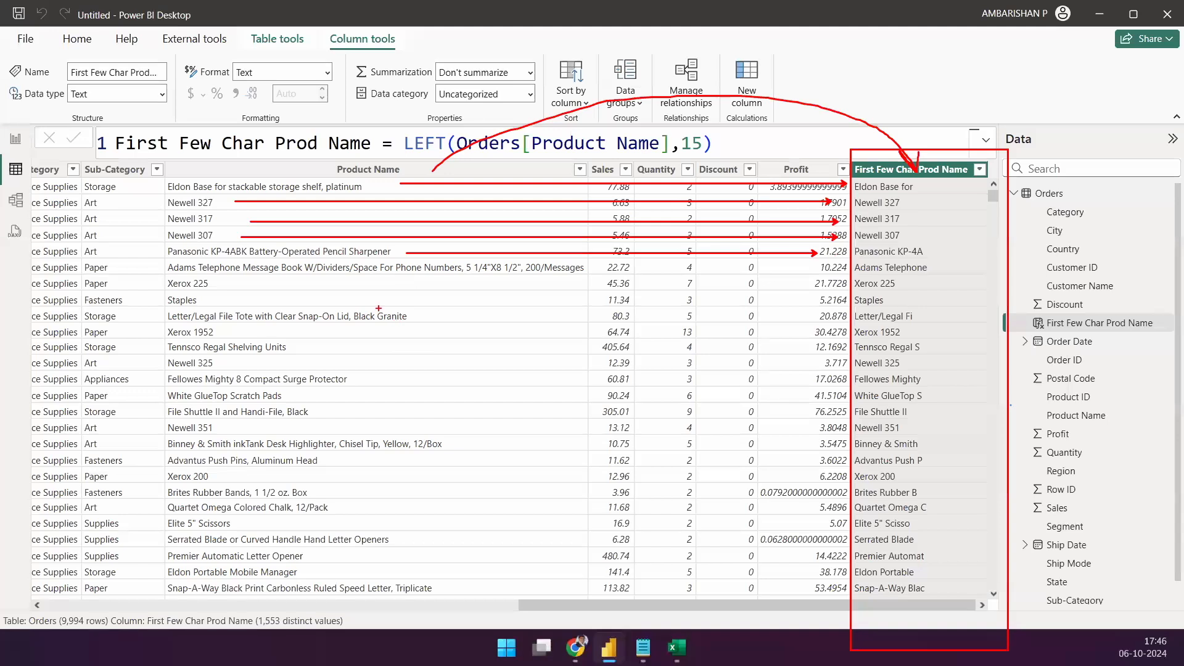
{"action": "key", "text": "Escape"}
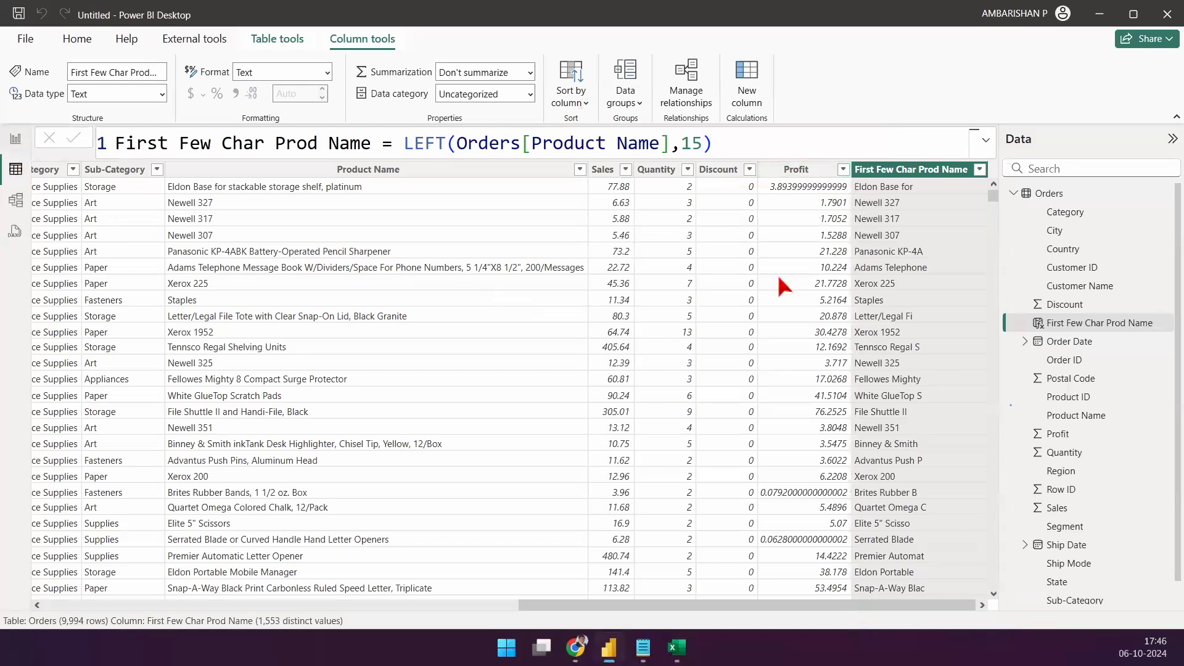
- Return to the report view, collapse the Orders table's field list, and open Power Query Editor to transform the data
{"action": "left_click", "coordinate": [15, 140]}
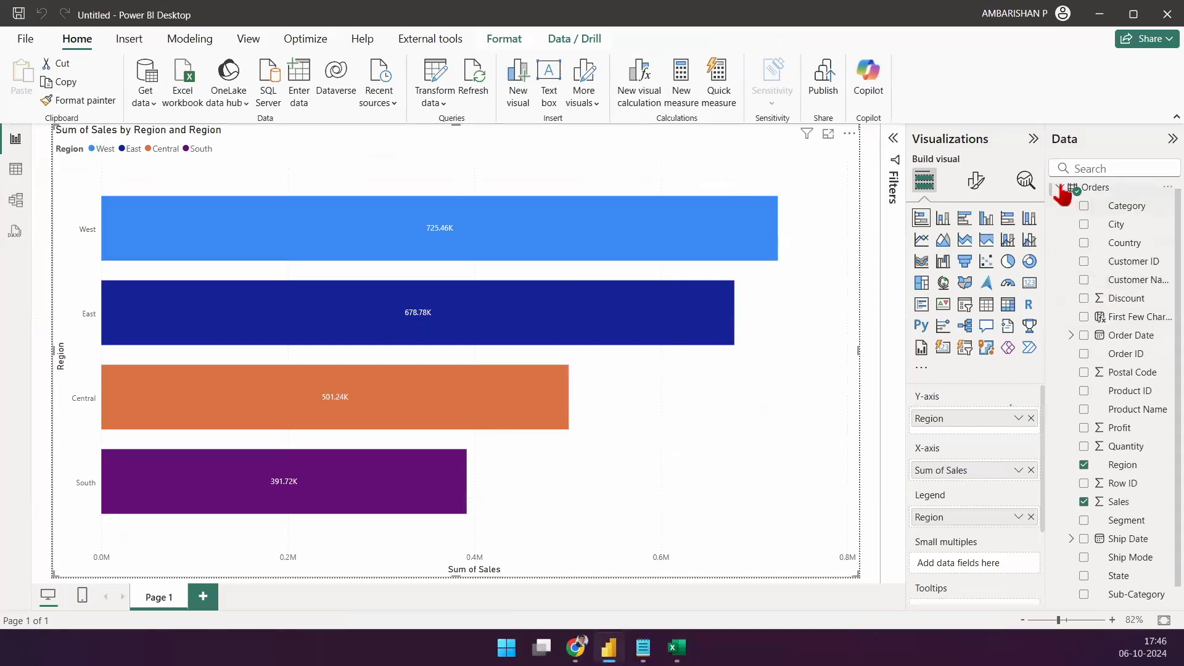
{"action": "left_click", "coordinate": [1061, 186]}
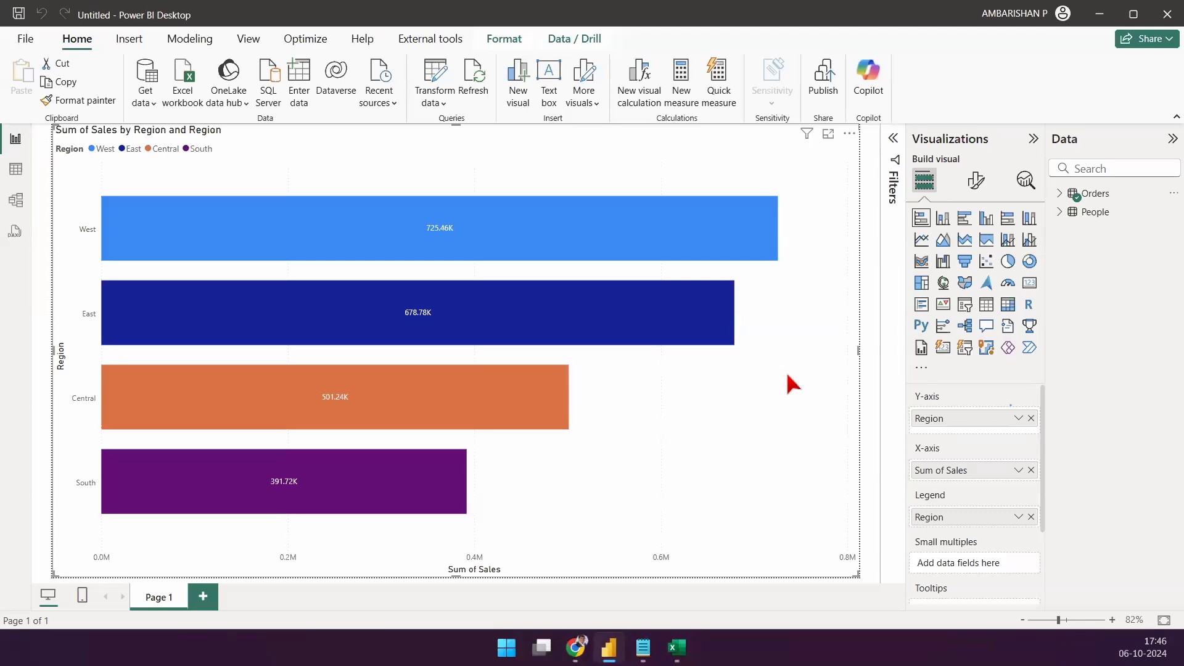
{"action": "left_click", "coordinate": [432, 83]}
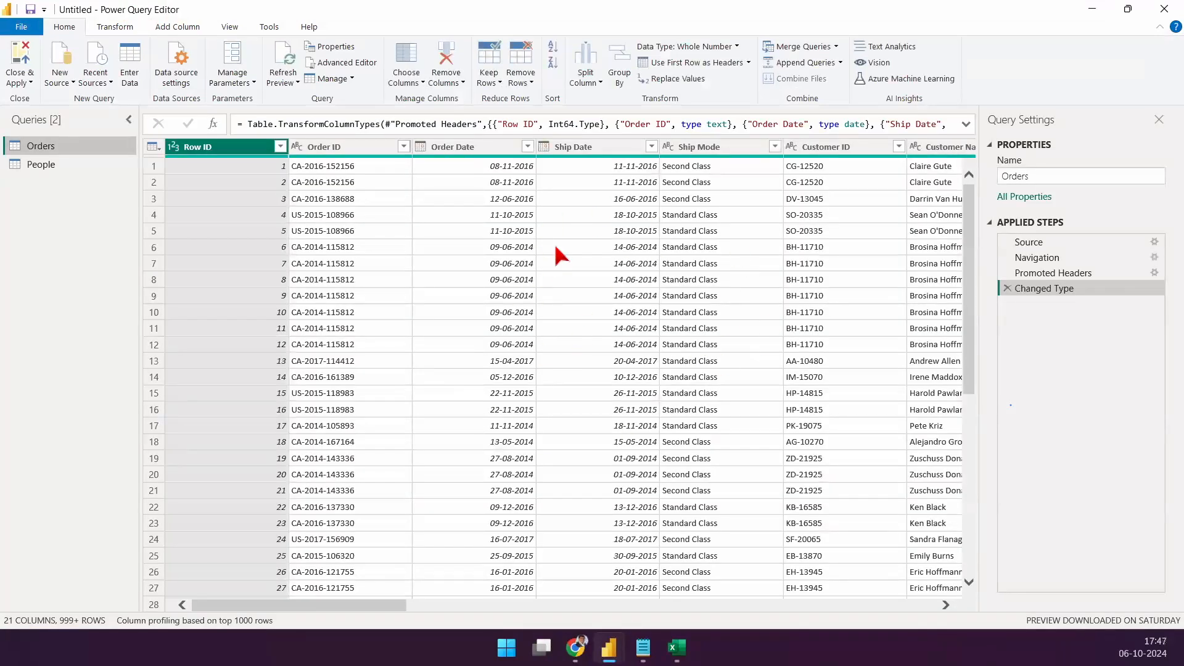
- Select the Order ID column in the Orders query and start splitting it by delimiter
{"action": "left_click", "coordinate": [350, 146]}
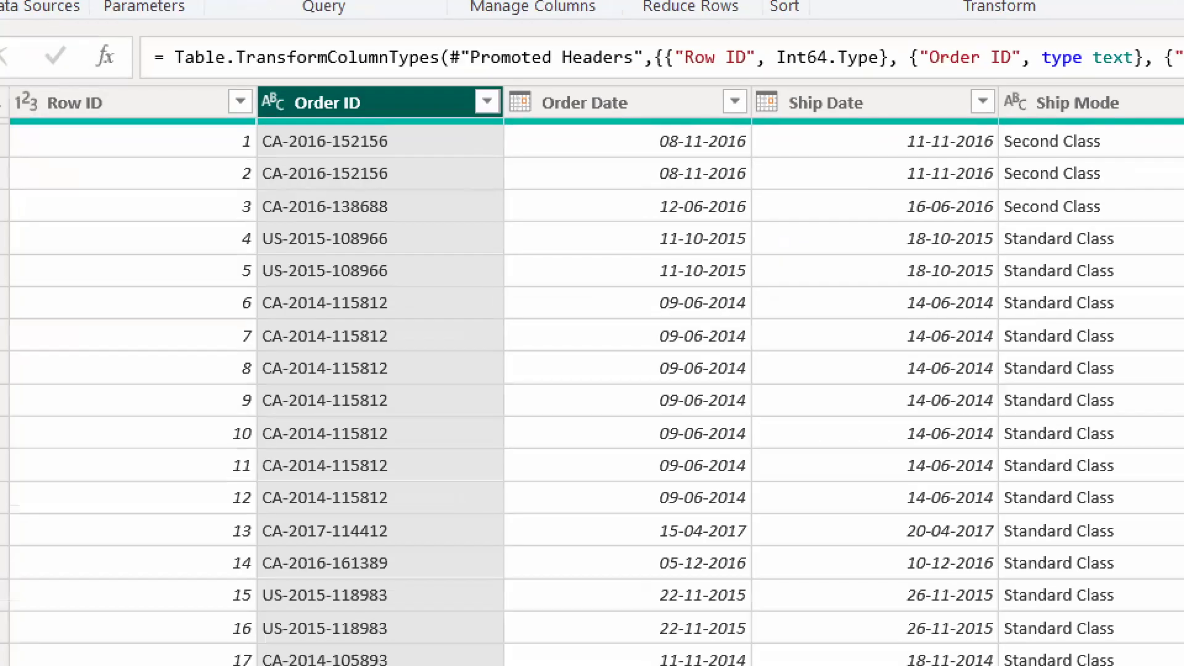
{"action": "left_click_drag", "start_coordinate": [265, 198], "coordinate": [287, 158]}
{"action": "left_click_drag", "start_coordinate": [378, 233], "coordinate": [338, 154]}
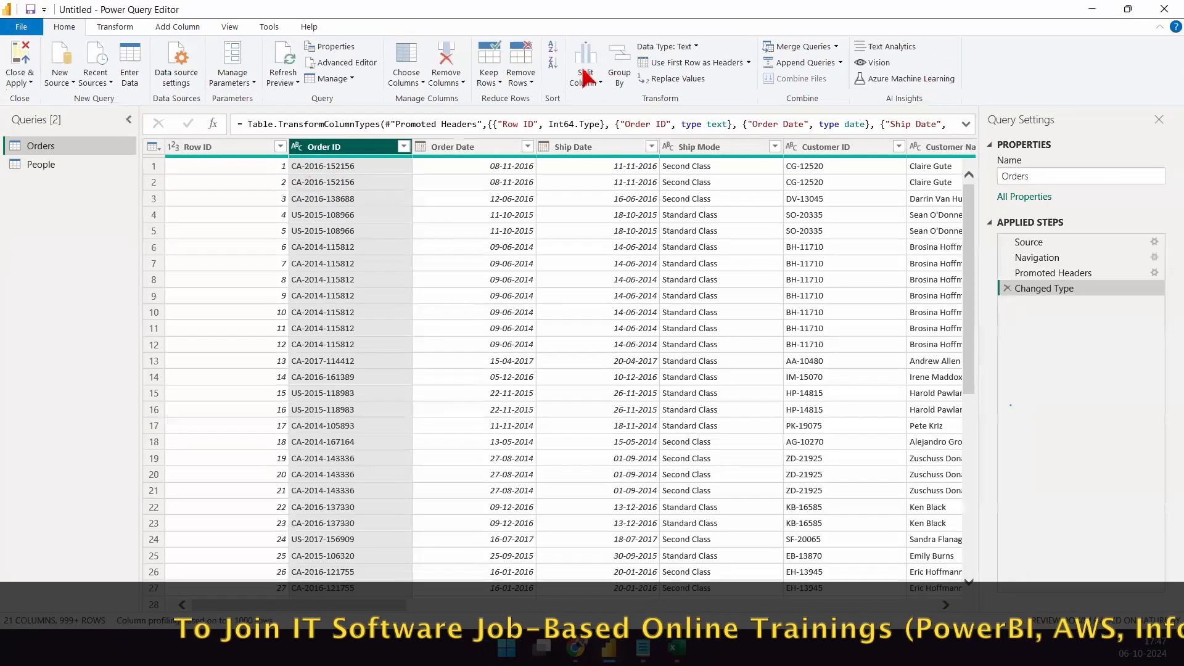
{"action": "left_click", "coordinate": [584, 79]}
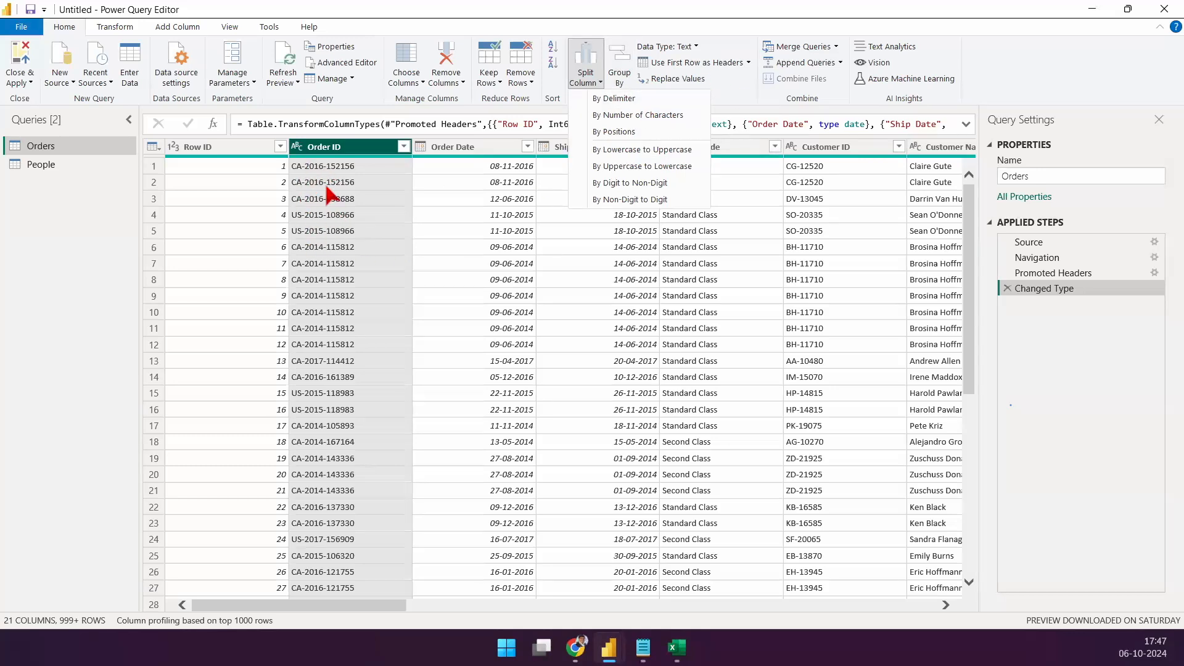
{"action": "left_click", "coordinate": [658, 100]}
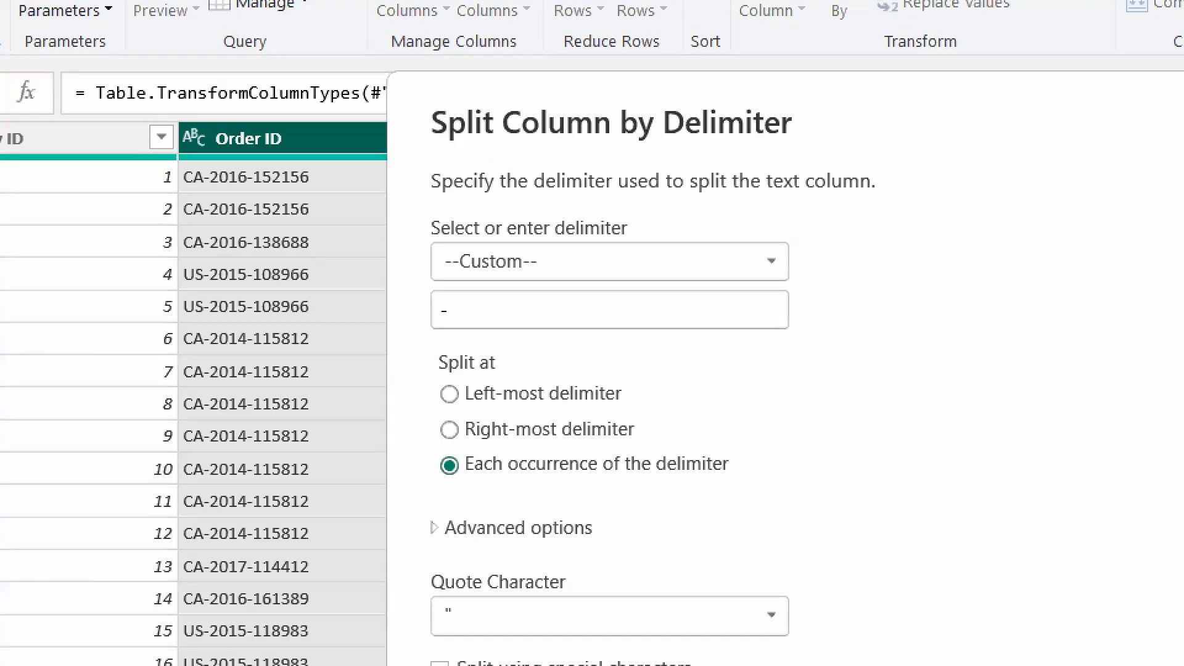
- Examine the custom hyphen delimiter and the left-most and right-most split options against the Order ID values
{"action": "left_click_drag", "start_coordinate": [546, 256], "coordinate": [608, 216]}
{"action": "left_click_drag", "start_coordinate": [491, 304], "coordinate": [570, 374]}
{"action": "left_click_drag", "start_coordinate": [430, 331], "coordinate": [511, 323]}
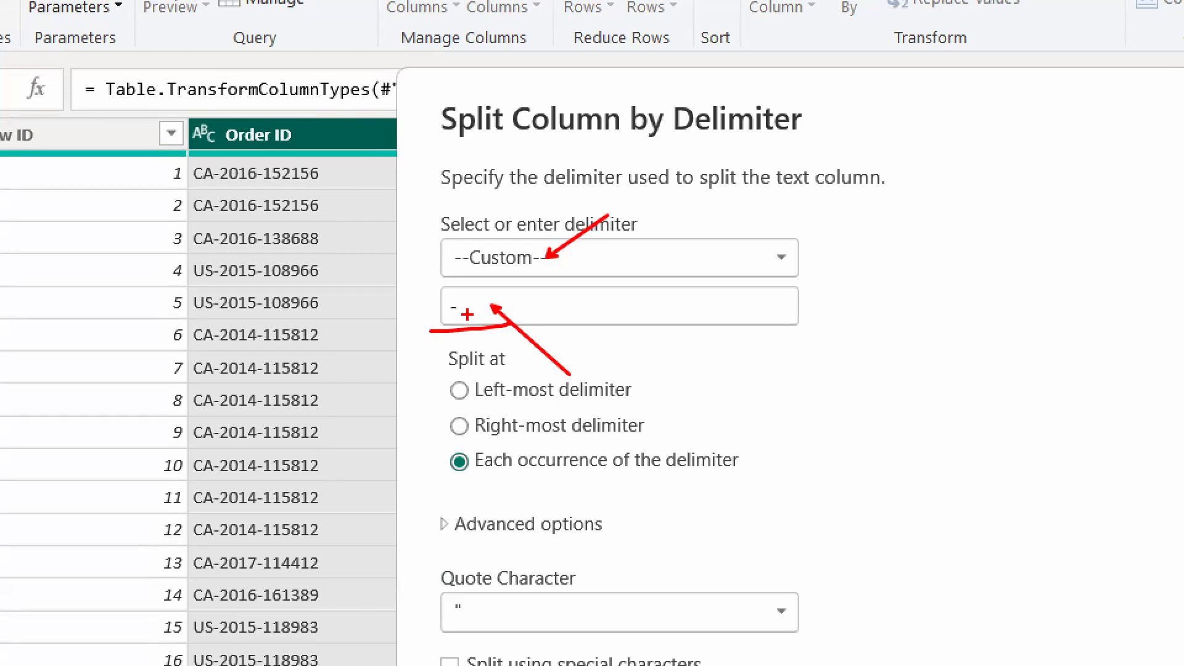
{"action": "left_click_drag", "start_coordinate": [259, 161], "coordinate": [268, 113]}
{"action": "left_click_drag", "start_coordinate": [207, 159], "coordinate": [156, 61]}
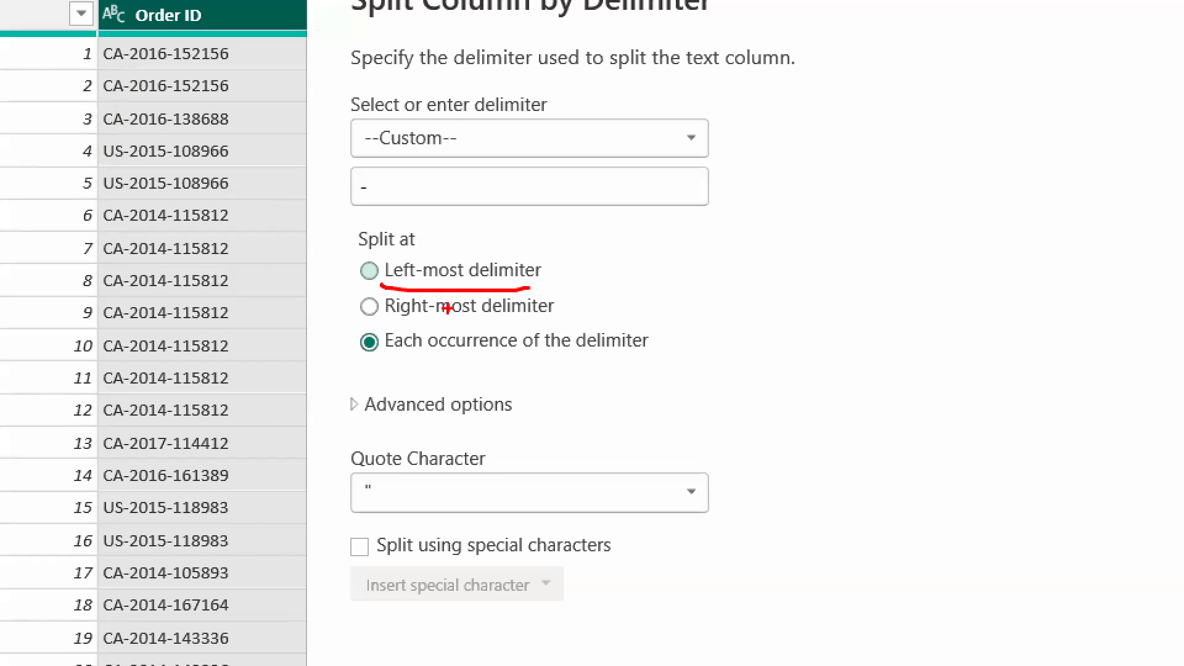
{"action": "left_click_drag", "start_coordinate": [387, 321], "coordinate": [584, 333]}
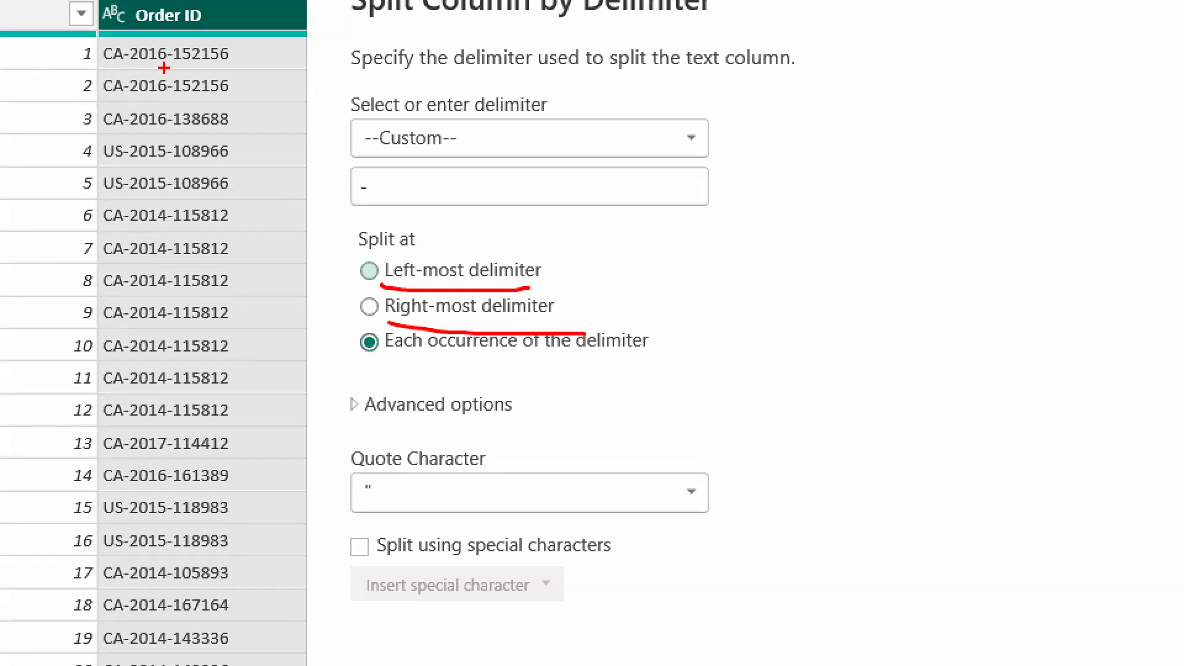
{"action": "left_click_drag", "start_coordinate": [169, 61], "coordinate": [188, 153]}
{"action": "key", "text": "ctrl+z"}
{"action": "key", "text": "ctrl+z"}
{"action": "key", "text": "ctrl+z"}
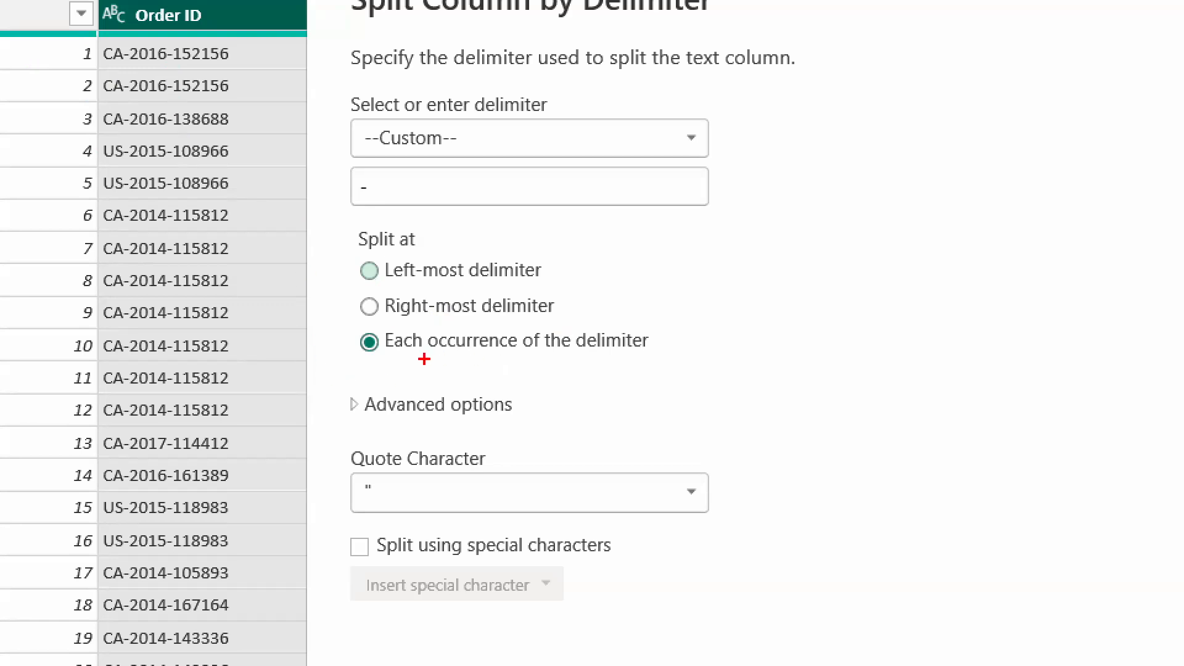
- Split the Order ID column at each occurrence of the custom "-" delimiter
{"action": "left_click_drag", "start_coordinate": [380, 363], "coordinate": [658, 364]}
{"action": "left_click_drag", "start_coordinate": [122, 68], "coordinate": [91, 121]}
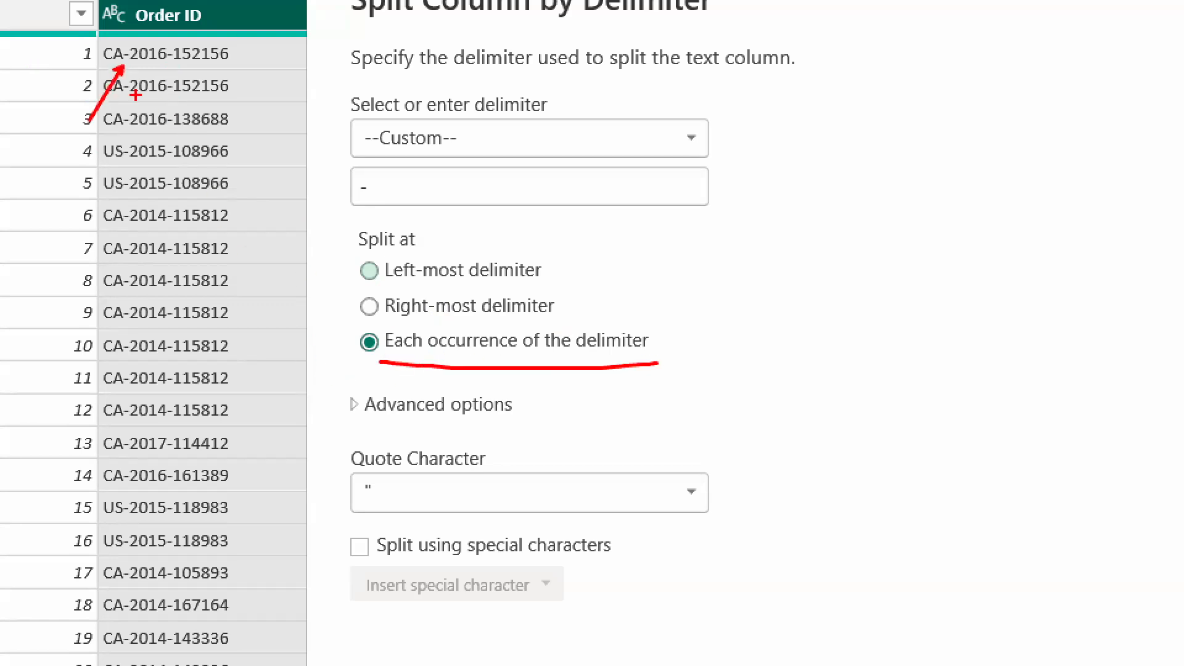
{"action": "left_click_drag", "start_coordinate": [168, 61], "coordinate": [202, 129]}
{"action": "mouse_move", "coordinate": [686, 320]}
{"action": "left_mouse_down"}
{"action": "mouse_move", "coordinate": [692, 337]}
{"action": "mouse_move", "coordinate": [742, 275]}
{"action": "left_mouse_up"}
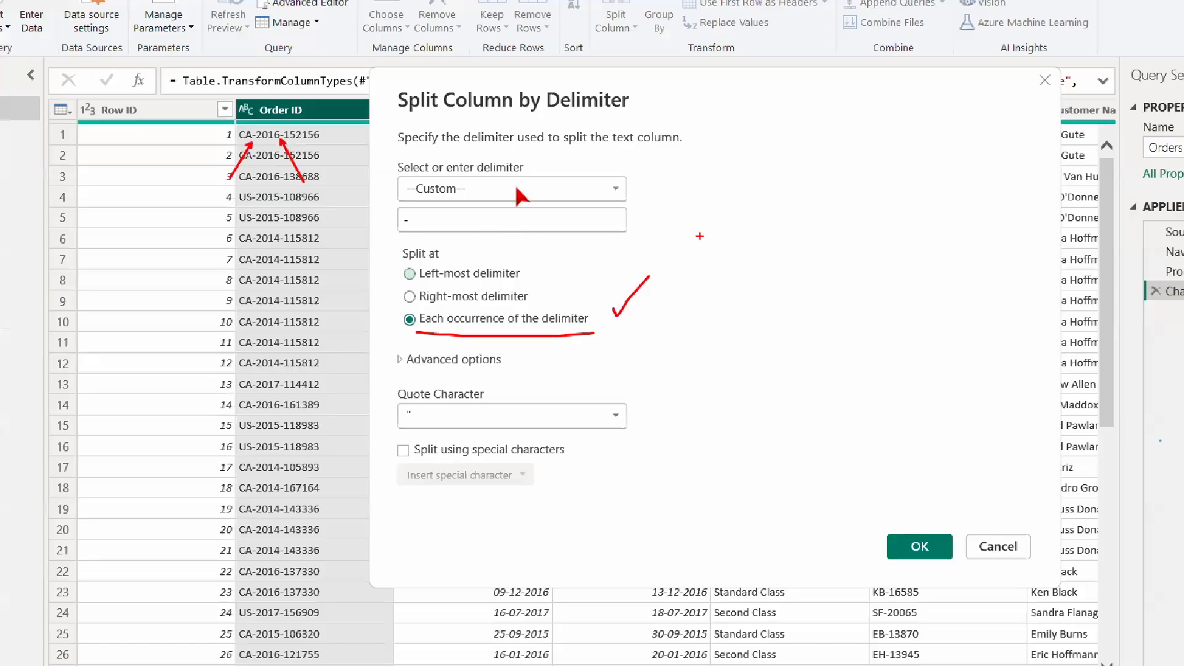
{"action": "key", "text": "Escape"}
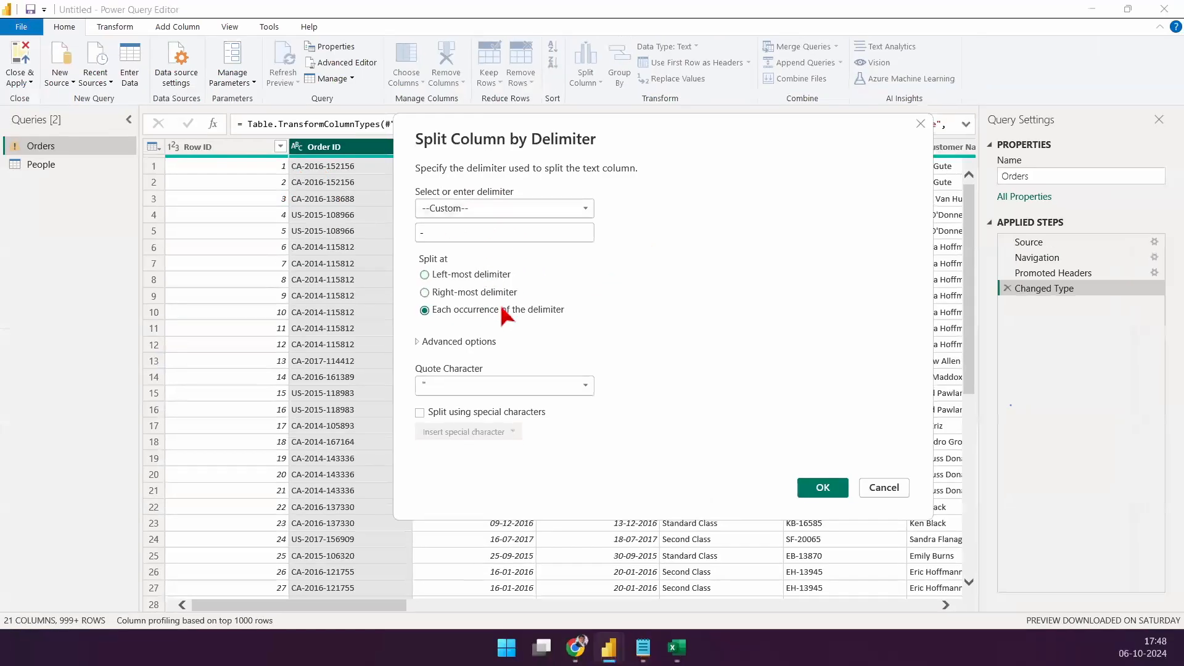
{"action": "left_click", "coordinate": [802, 487]}
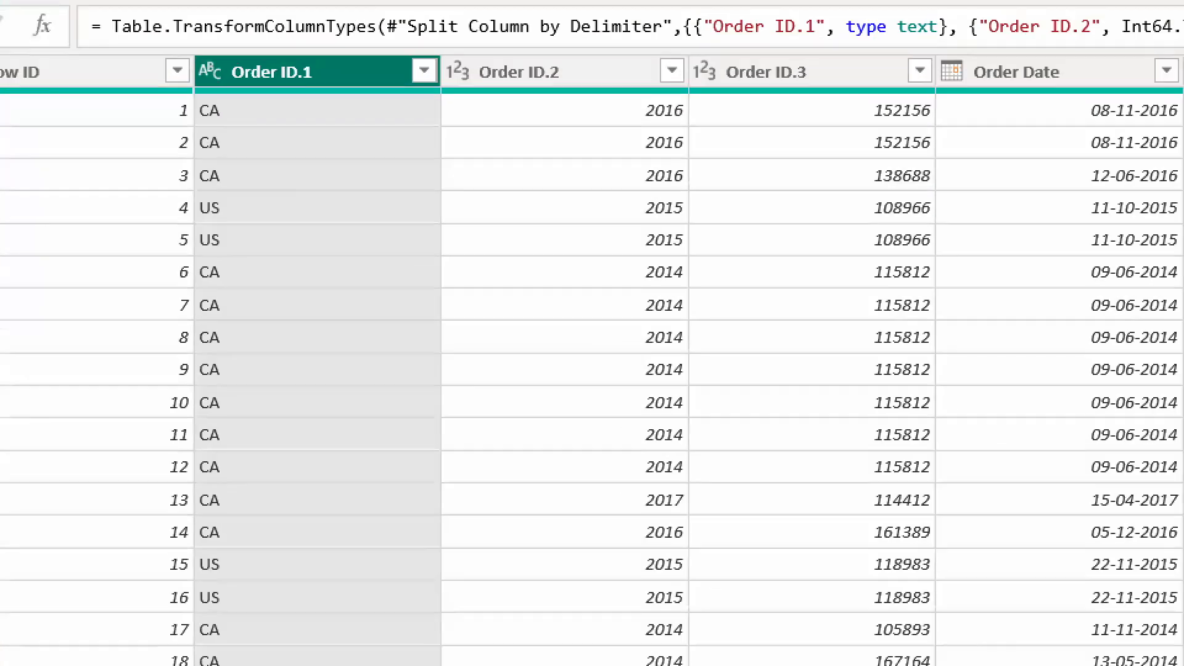
- Inspect where the hyphens divided the order IDs across the Order ID.1, Order ID.2 and Order ID.3 columns
{"action": "left_click_drag", "start_coordinate": [222, 109], "coordinate": [239, 108]}
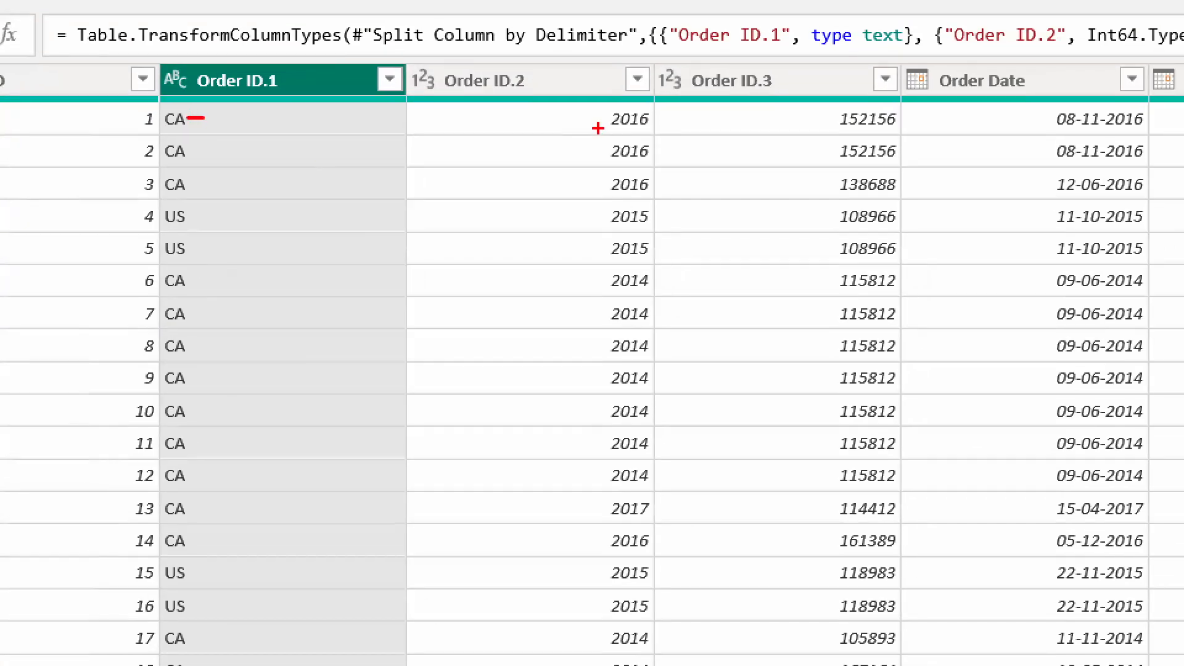
{"action": "left_click_drag", "start_coordinate": [689, 108], "coordinate": [711, 107]}
{"action": "left_click_drag", "start_coordinate": [212, 112], "coordinate": [275, 70]}
{"action": "left_click_drag", "start_coordinate": [688, 120], "coordinate": [741, 81]}
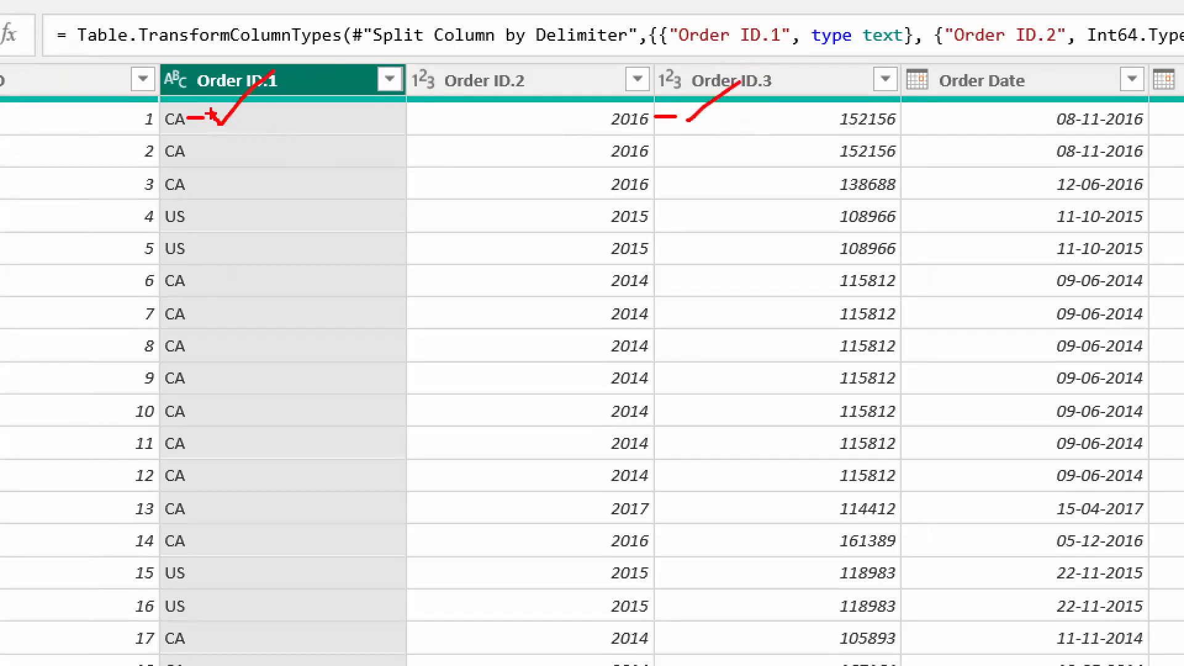
{"action": "mouse_move", "coordinate": [164, 50]}
{"action": "left_mouse_down"}
{"action": "mouse_move", "coordinate": [701, 621]}
{"action": "mouse_move", "coordinate": [780, 663]}
{"action": "mouse_move", "coordinate": [901, 664]}
{"action": "left_mouse_up"}
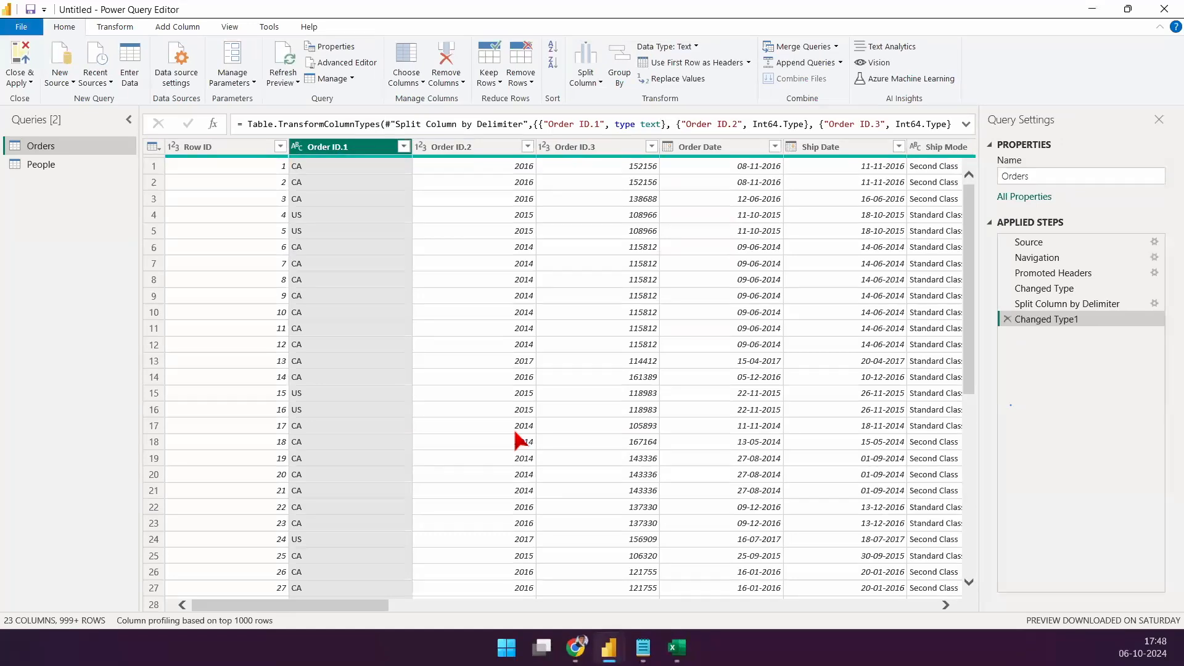
- Close Power Query Editor with the changes applied and show the first columns of the Orders table's data
{"action": "left_click", "coordinate": [19, 55]}
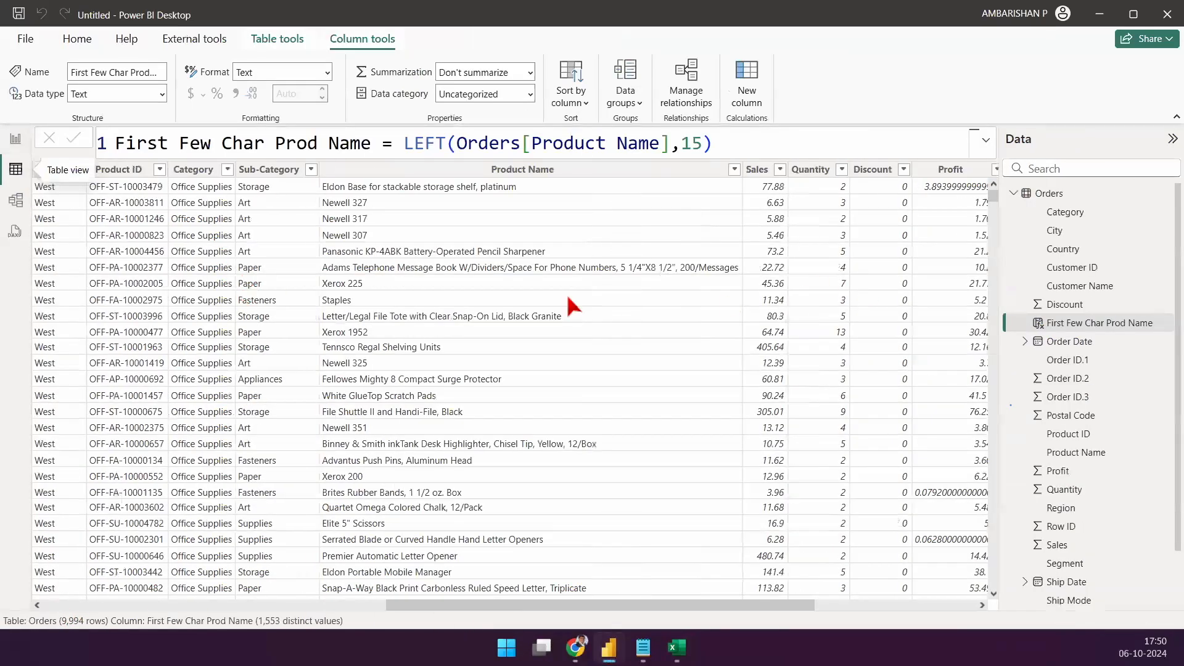
{"action": "scroll", "coordinate": [426, 332], "scroll_direction": "left", "scroll_amount": 8}
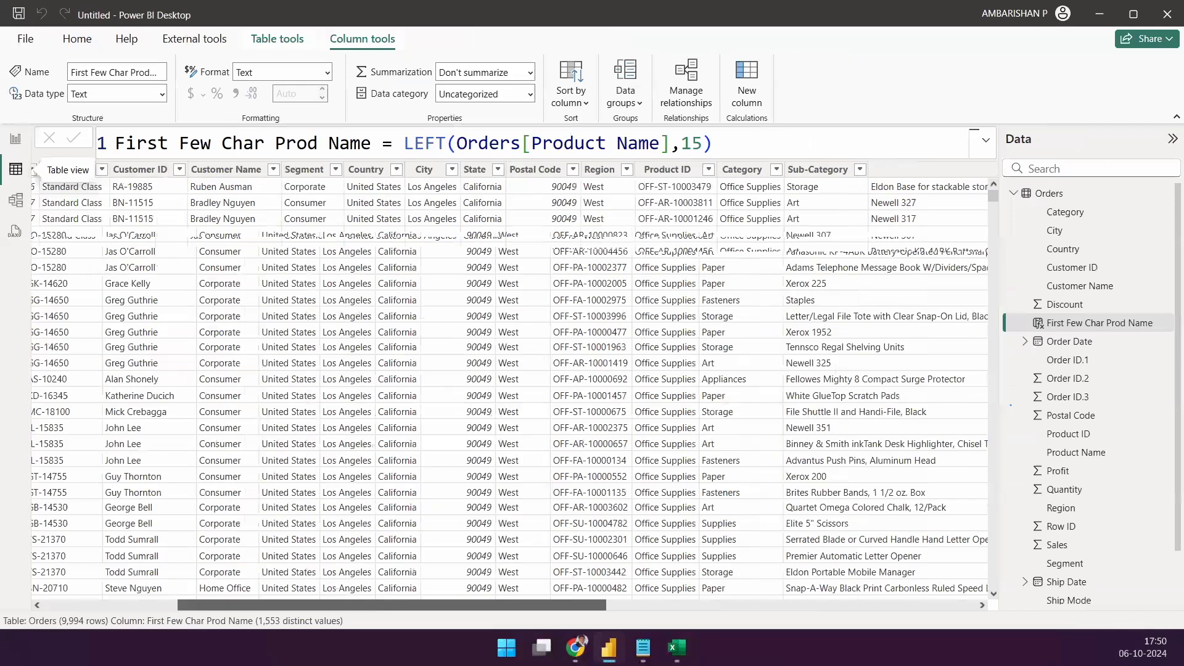
{"action": "scroll", "coordinate": [425, 331], "scroll_direction": "left", "scroll_amount": 4}
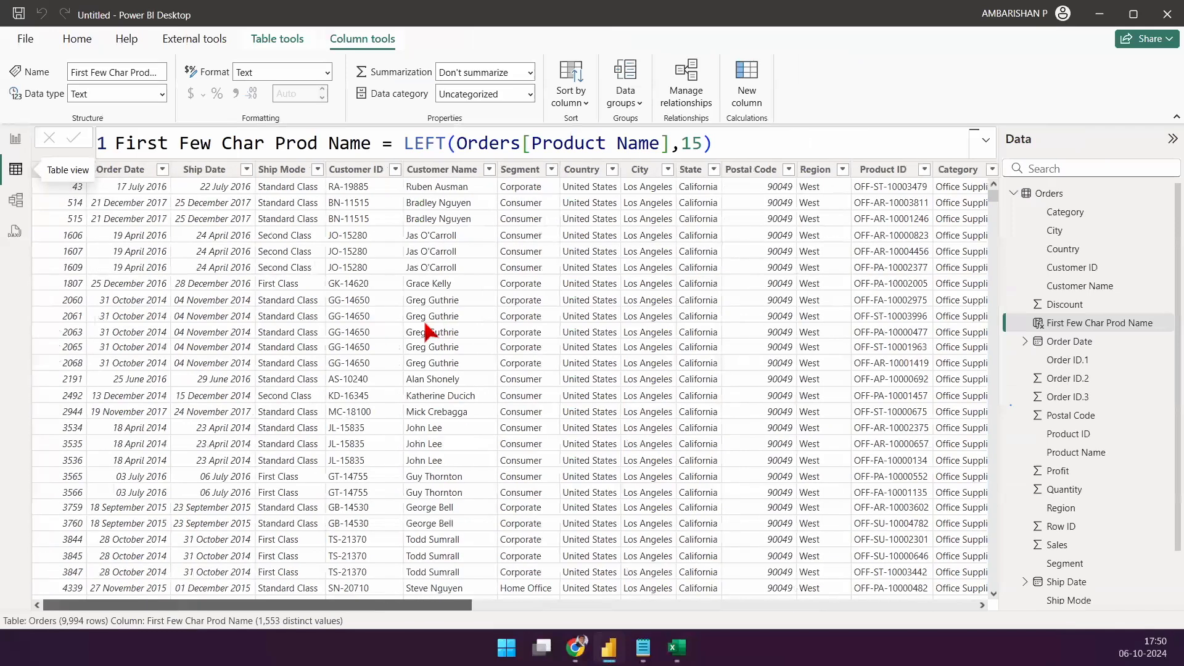
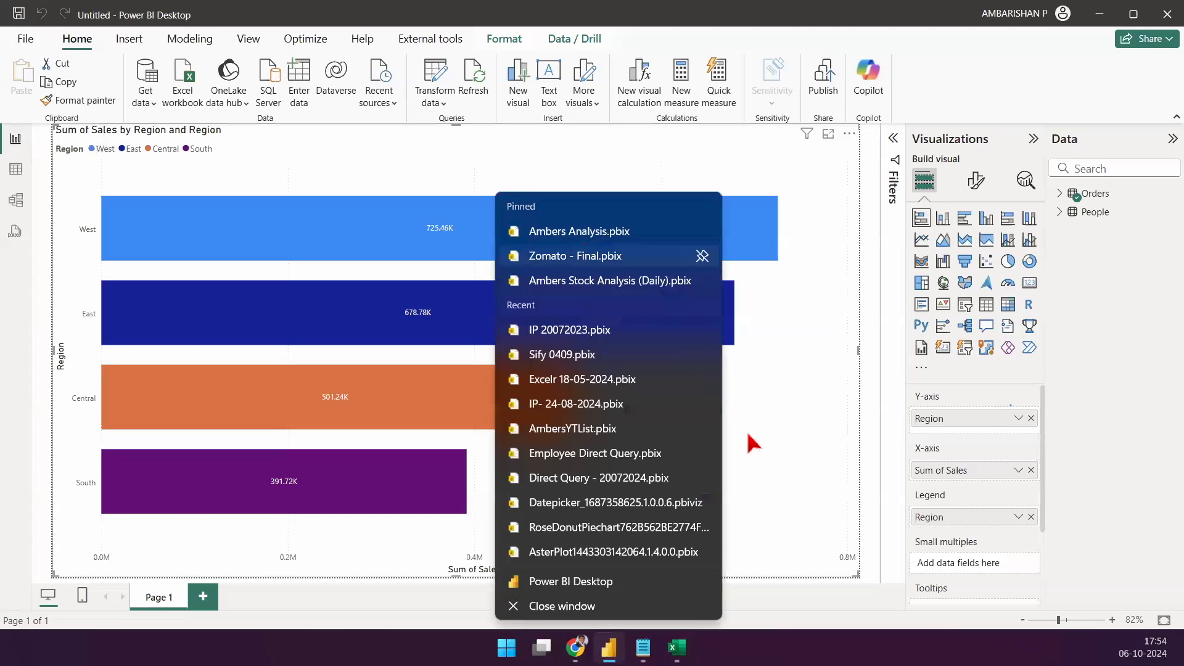
{"action": "left_click", "coordinate": [748, 434]}
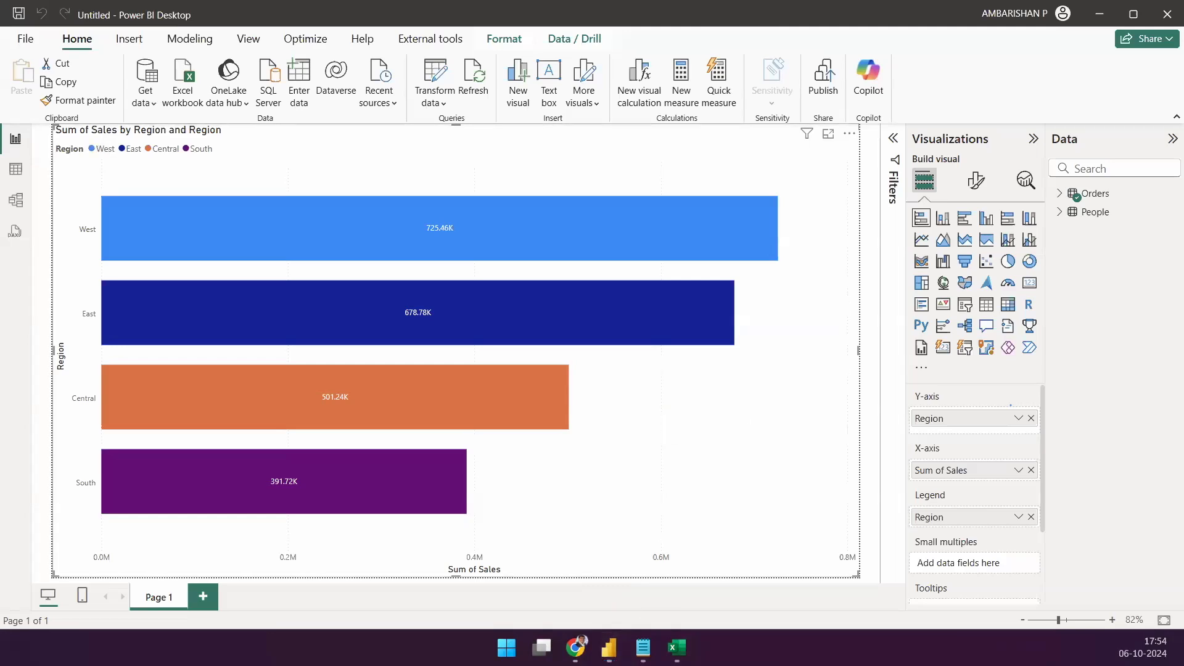
{"action": "left_click_drag", "start_coordinate": [741, 308], "coordinate": [796, 470]}
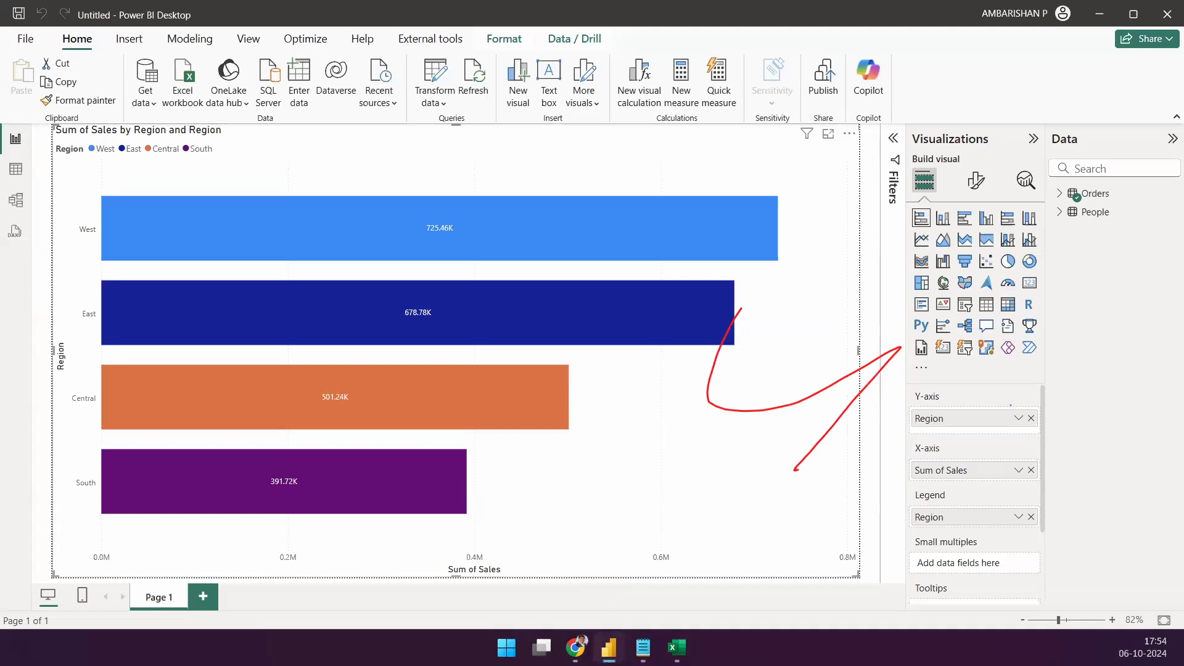
{"action": "key", "text": "Escape"}
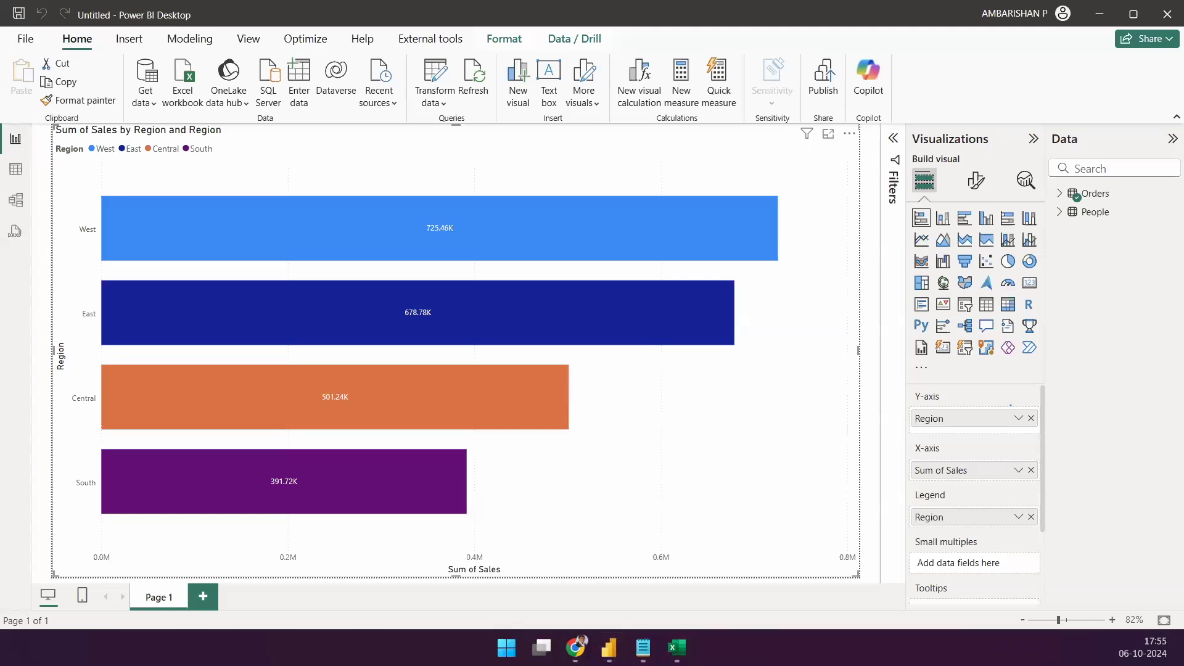
- Switch to the Zomato - Final report, collapse the Visualizations and Data panes, and minimise the ribbon
{"action": "key", "text": "alt+Tab"}
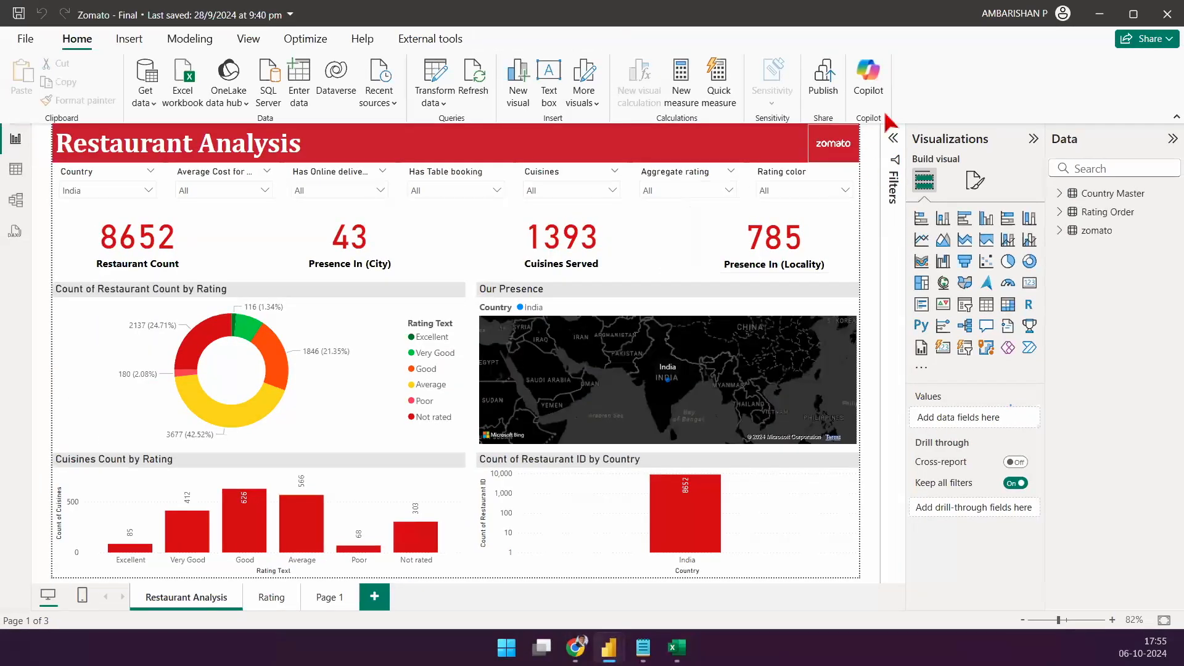
{"action": "left_click", "coordinate": [1034, 138]}
{"action": "left_click", "coordinate": [1173, 140]}
{"action": "left_click", "coordinate": [1177, 117]}
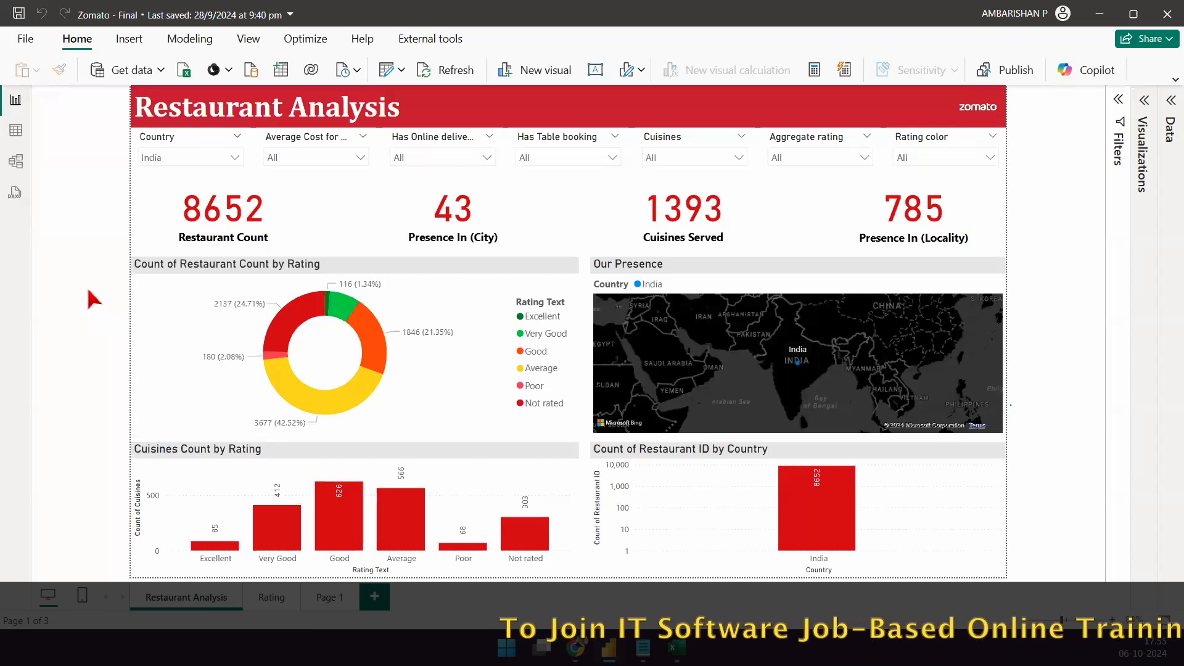
- Clear the Country slicer's selection on the Restaurant Analysis page and look at the report's model and table data
{"action": "left_click", "coordinate": [223, 137]}
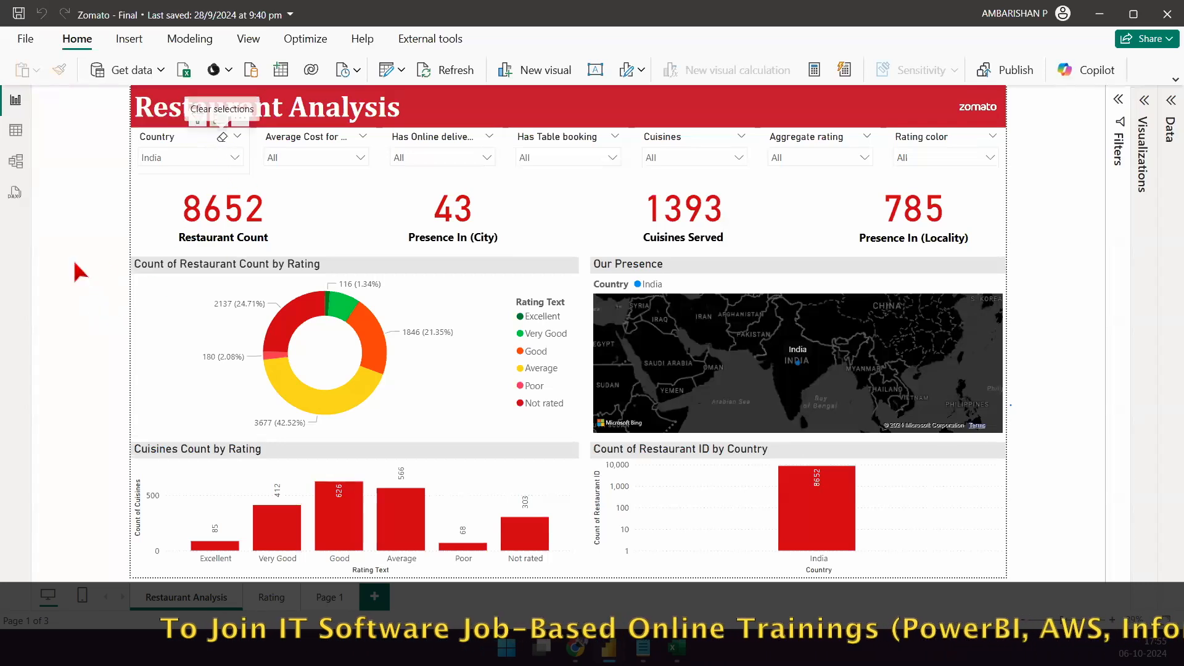
{"action": "left_click", "coordinate": [74, 264]}
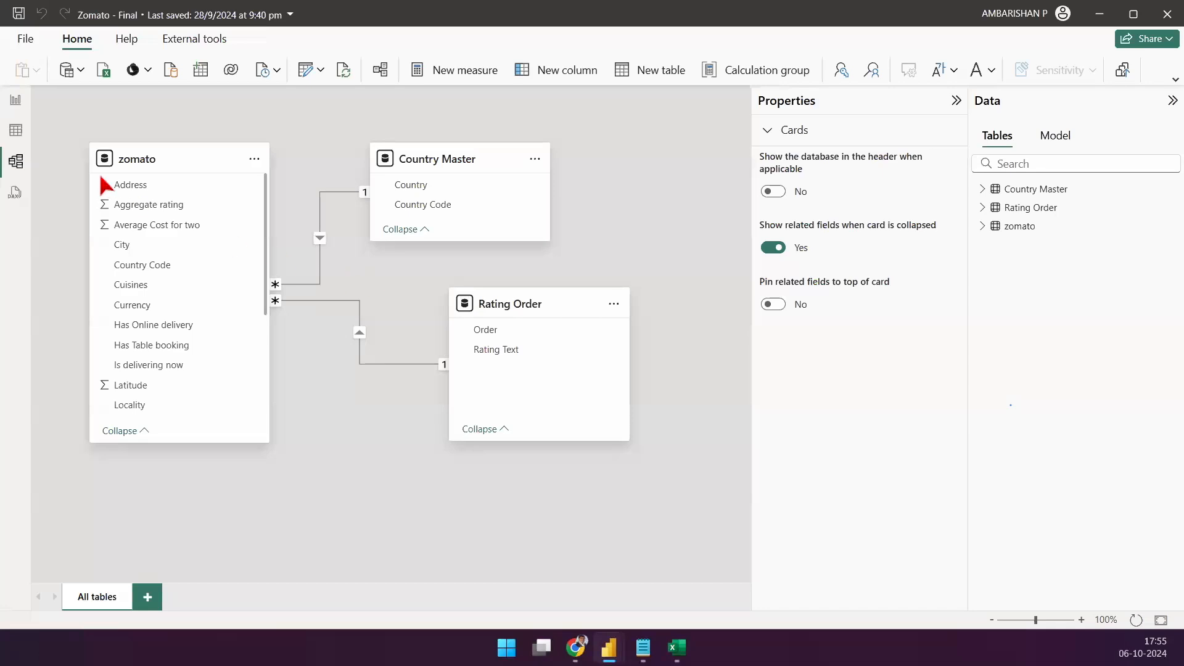
{"action": "left_click", "coordinate": [16, 131]}
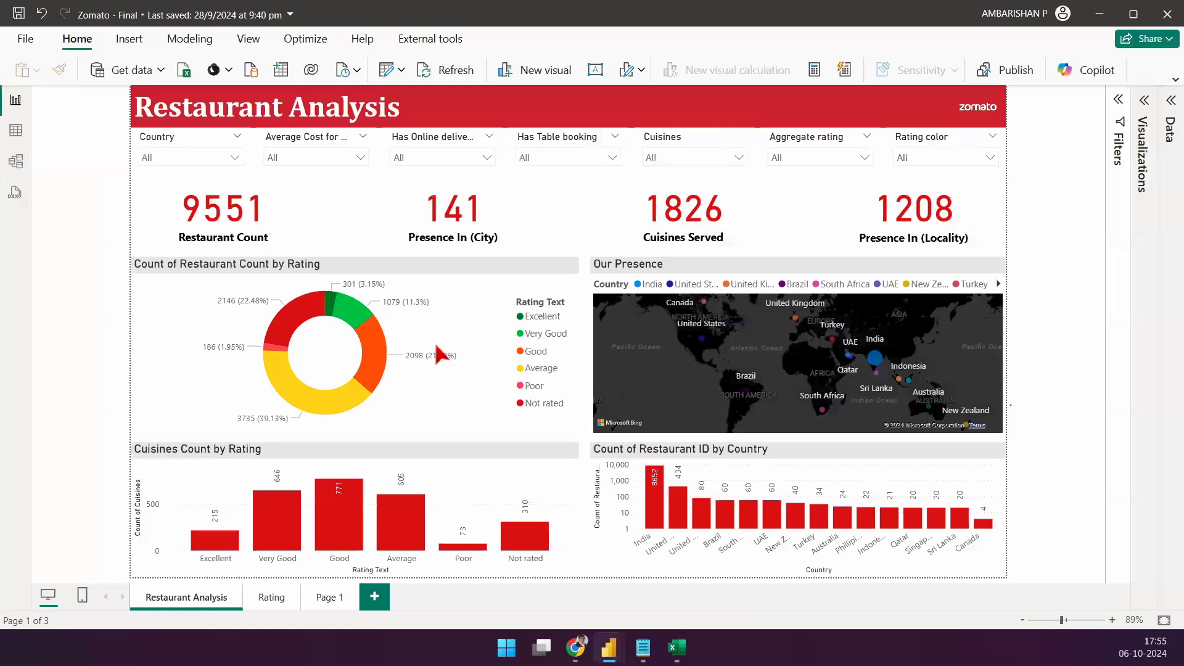
- Cross-filter the Restaurant Analysis page by the donut chart's Very Good, Good, Average, Poor and Not rated slices in turn
{"action": "left_click", "coordinate": [354, 308]}
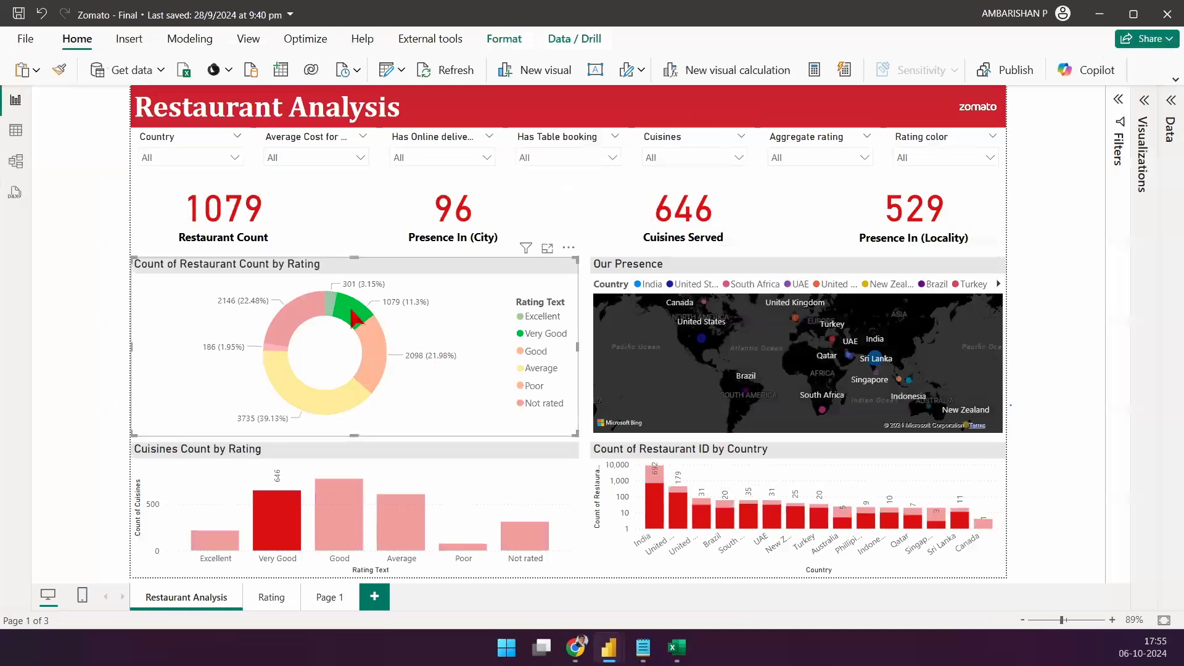
{"action": "left_click", "coordinate": [377, 356]}
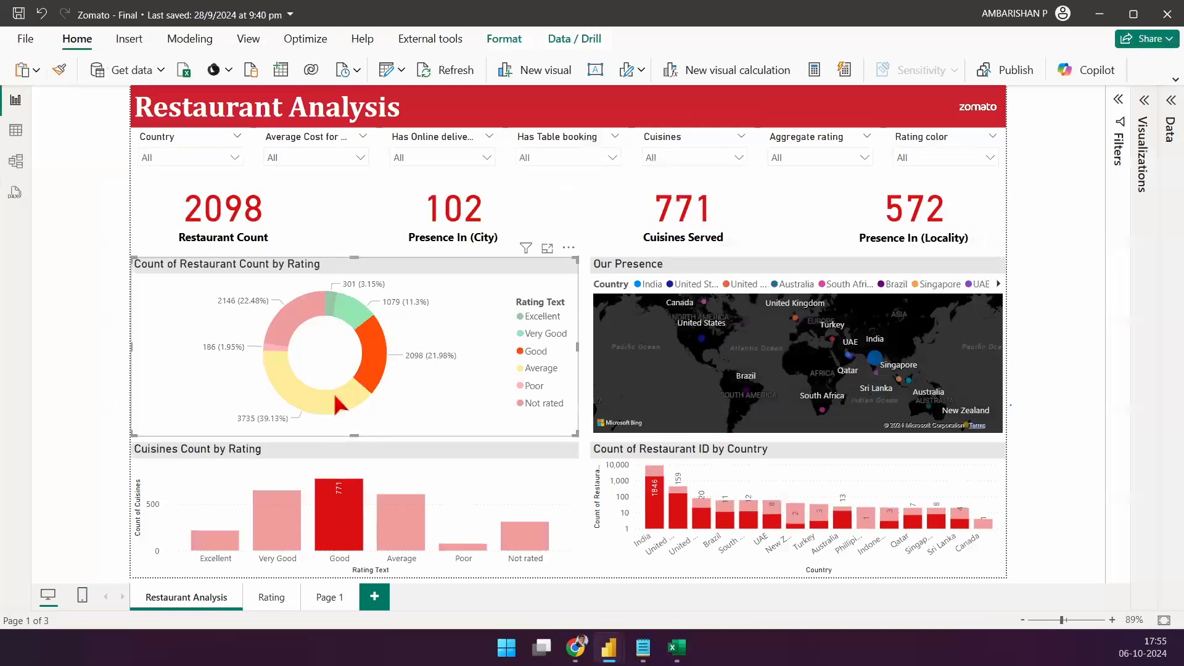
{"action": "left_click", "coordinate": [327, 398]}
{"action": "left_click", "coordinate": [277, 349]}
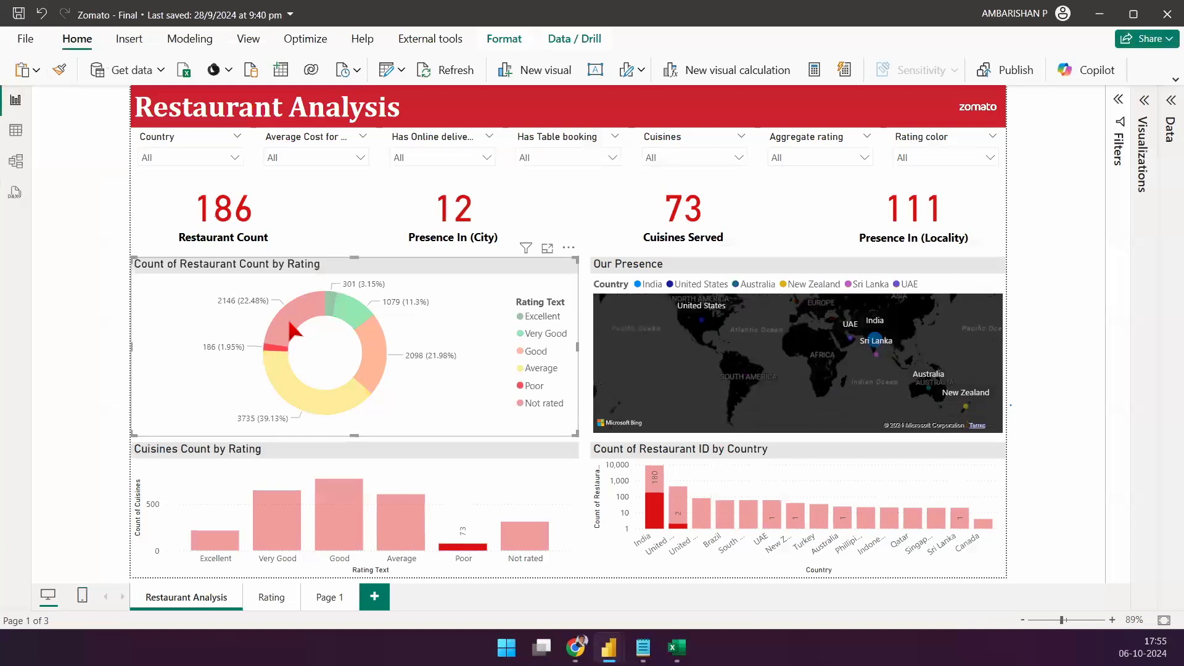
{"action": "left_click", "coordinate": [285, 320]}
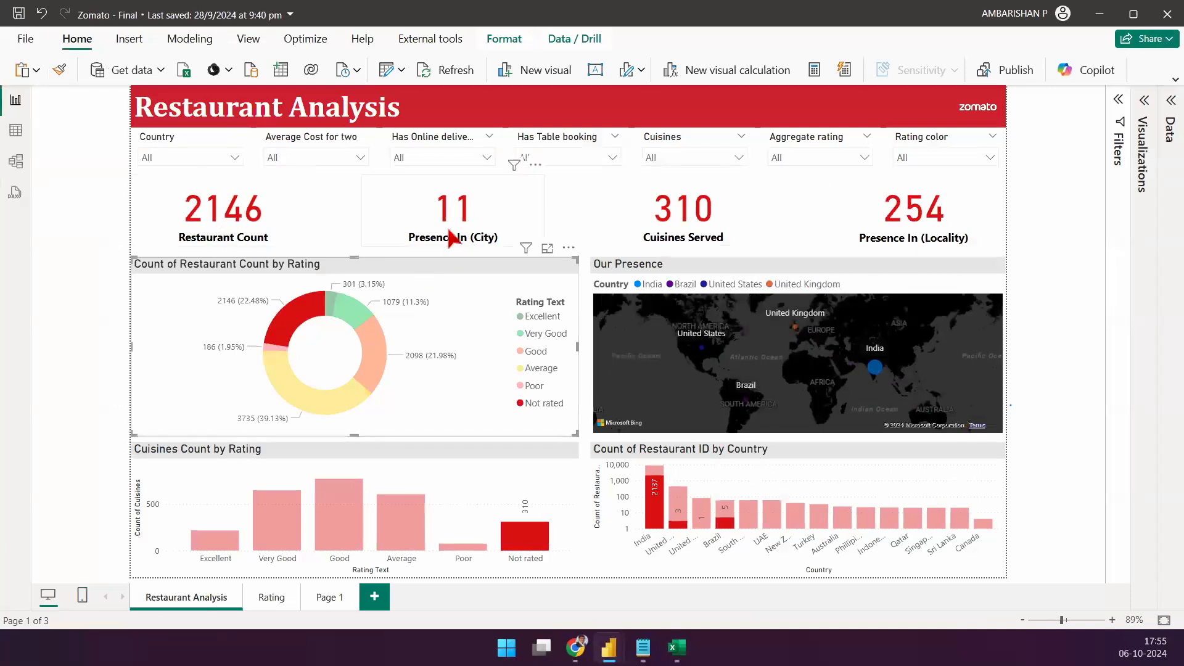
- Compare the donut chart's Very Good, Good and Average slices again and clear the cross-filter selection
{"action": "left_click", "coordinate": [346, 315]}
{"action": "left_click", "coordinate": [377, 365]}
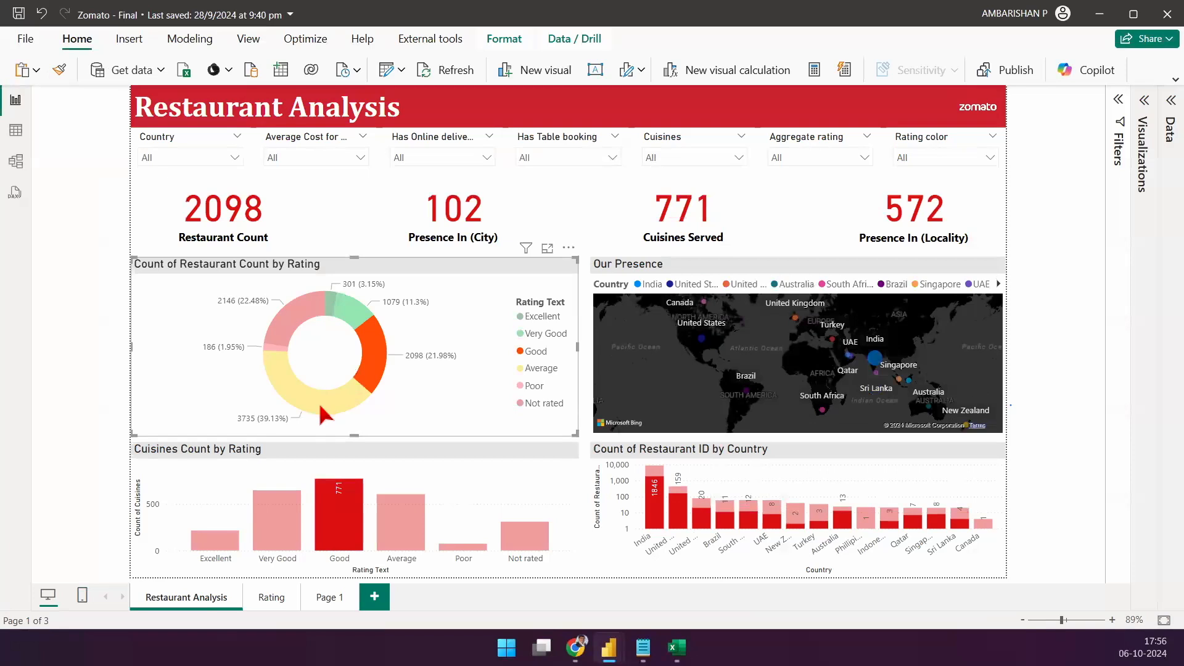
{"action": "left_click", "coordinate": [321, 408]}
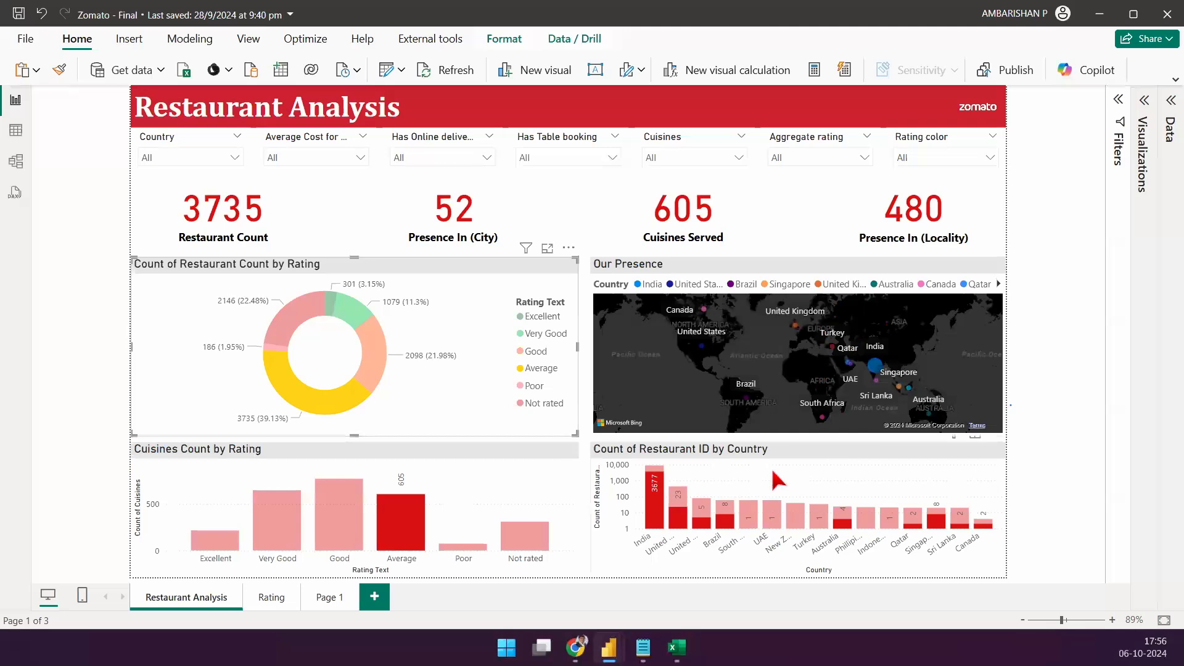
{"action": "left_click", "coordinate": [363, 318]}
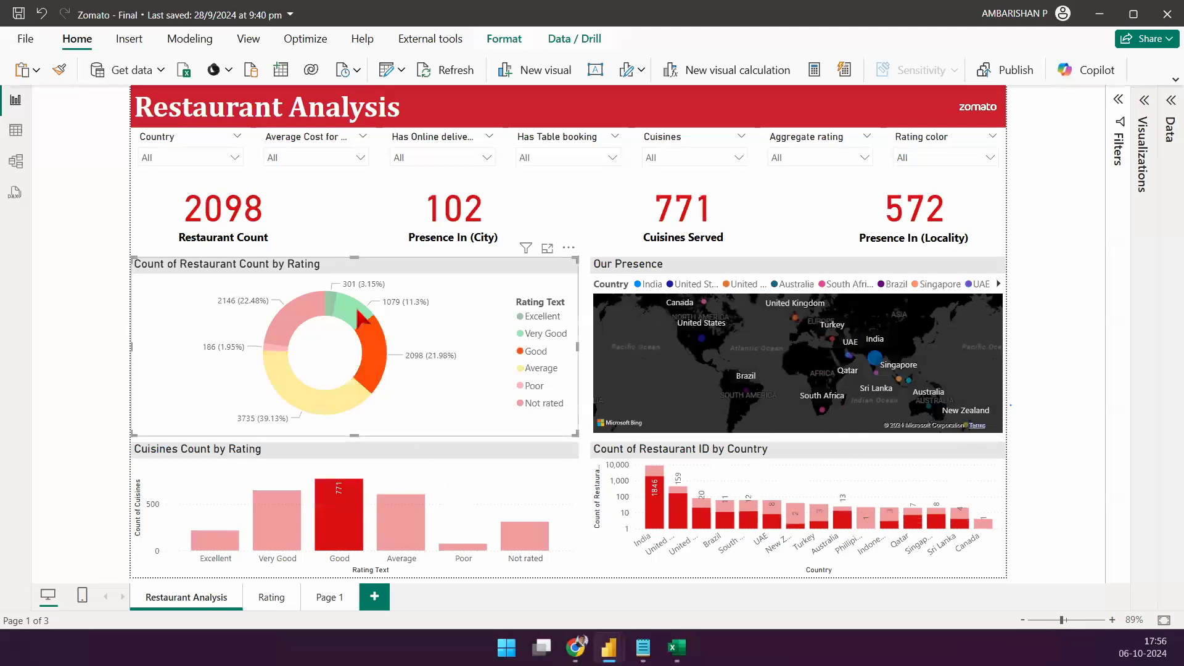
{"action": "left_click", "coordinate": [357, 311]}
{"action": "left_click", "coordinate": [434, 341]}
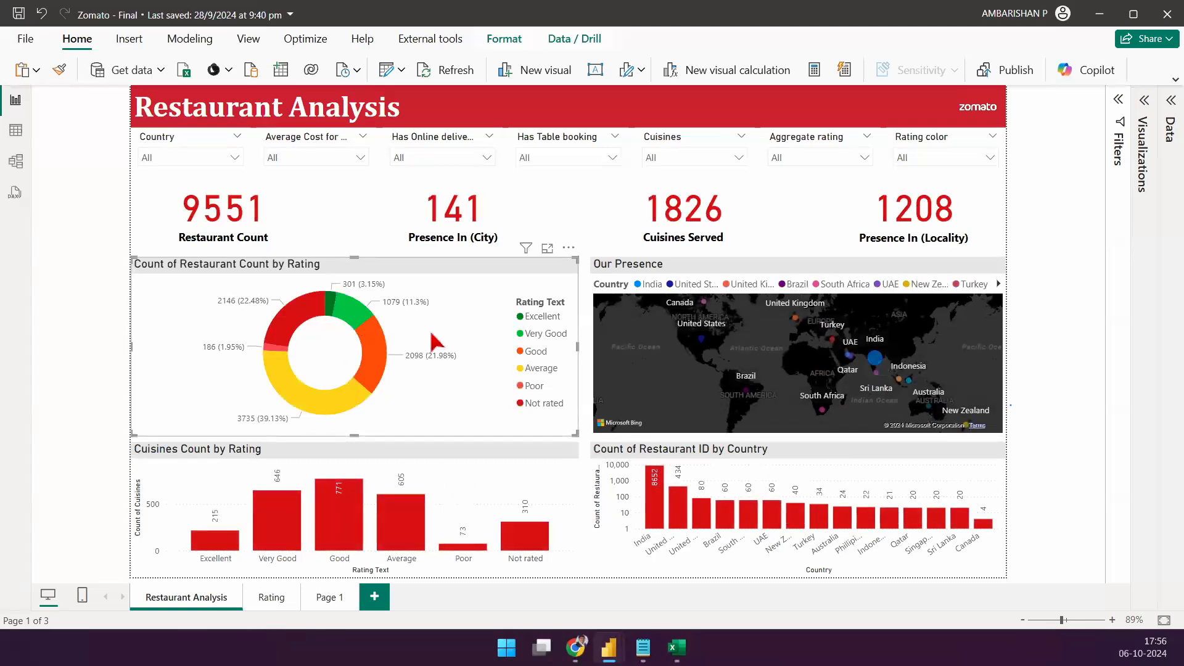
- Cross-filter the page by the Good, Not rated, Average and Very Good bars of Cuisines Count by Rating, and clear the selection
{"action": "left_click", "coordinate": [343, 519]}
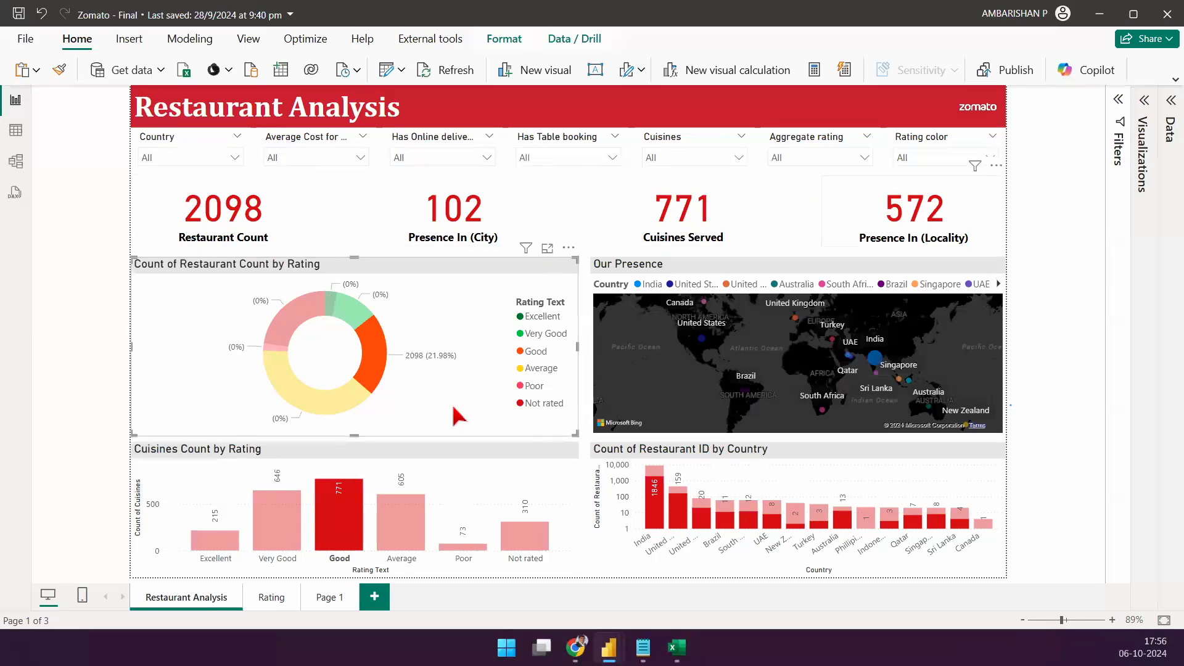
{"action": "left_click", "coordinate": [509, 542]}
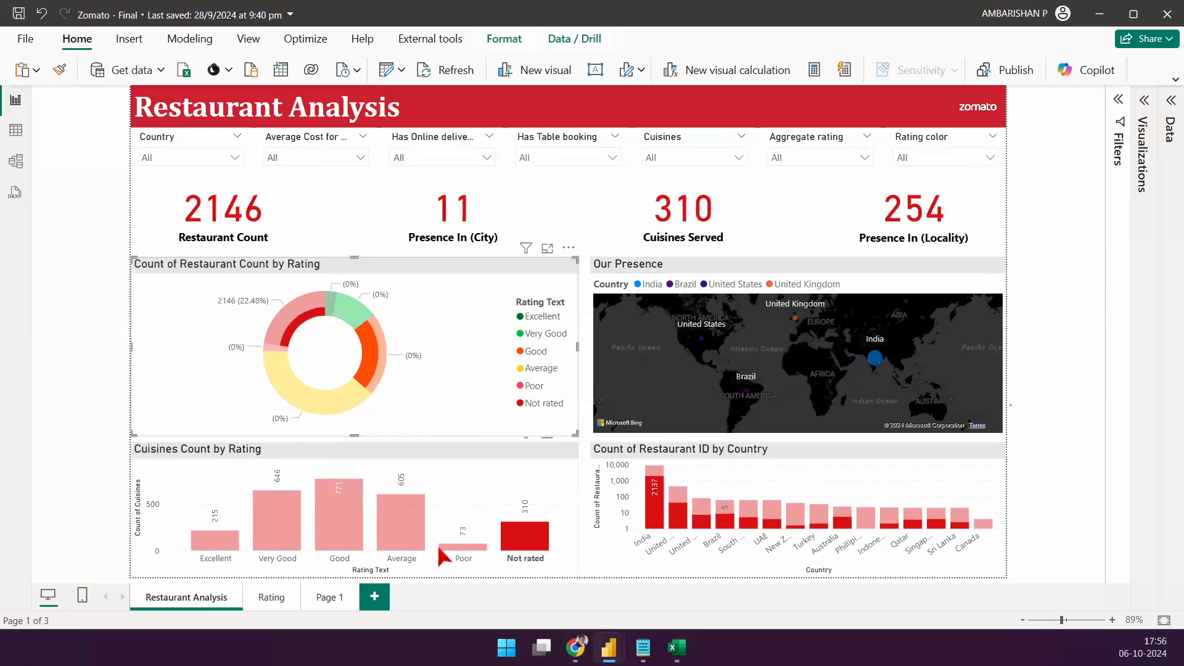
{"action": "left_click", "coordinate": [398, 530]}
{"action": "left_click", "coordinate": [324, 530]}
{"action": "left_click", "coordinate": [278, 530]}
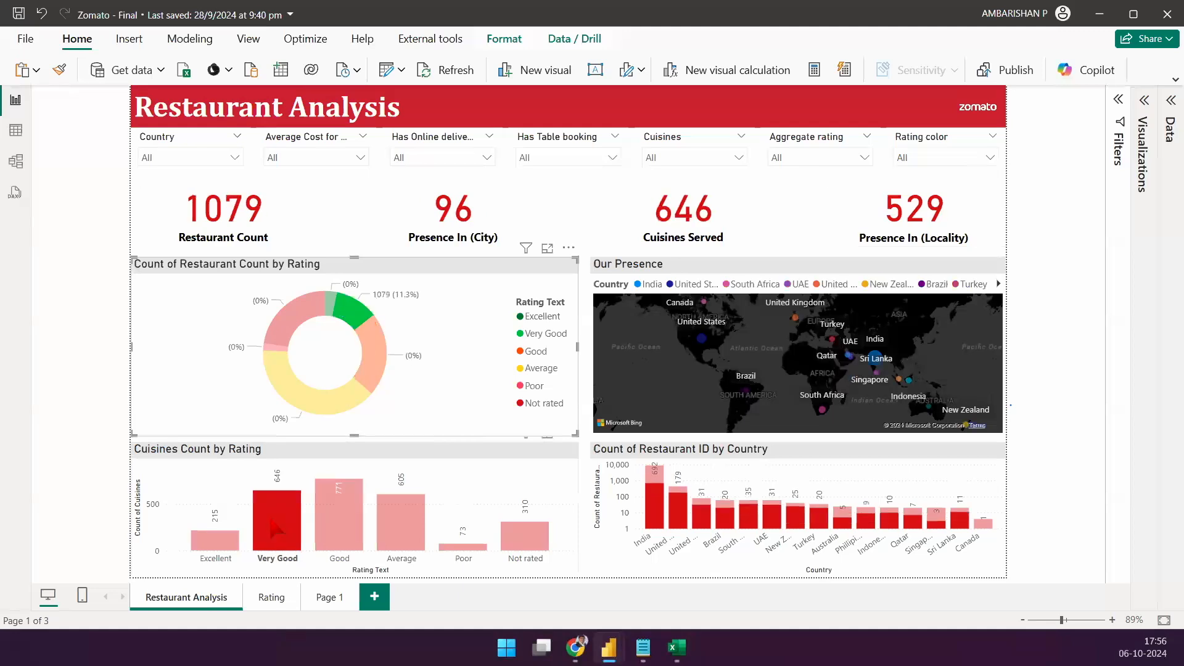
{"action": "left_click", "coordinate": [485, 485]}
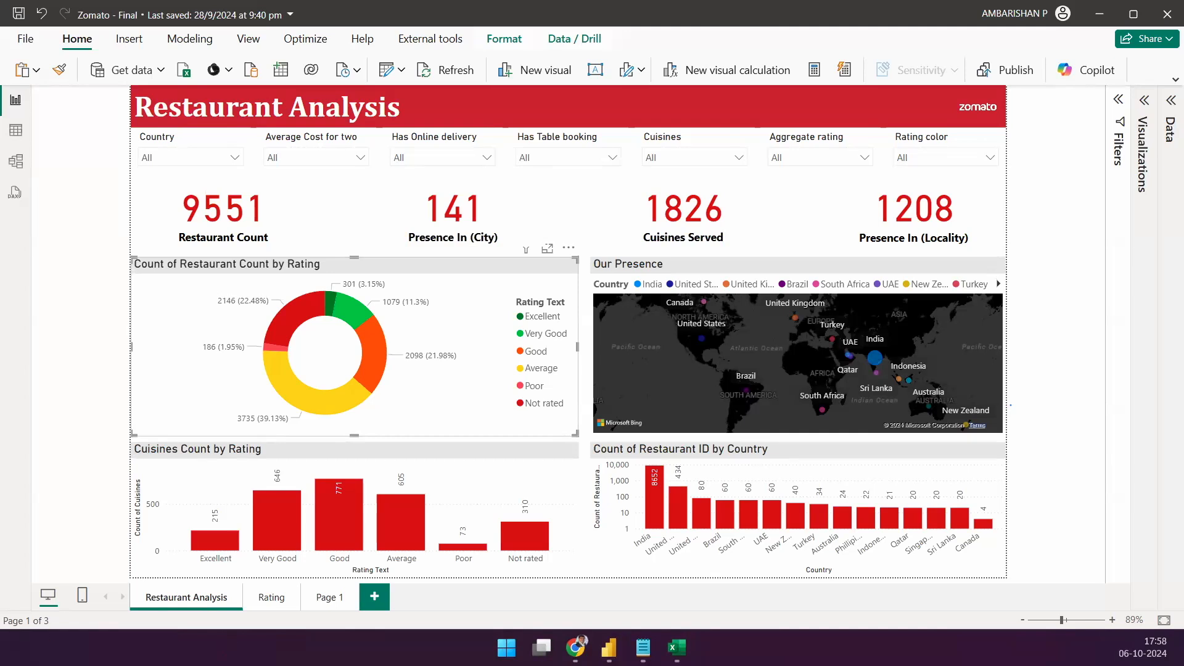
- Switch to the Power BI course details text file in Notepad and highlight the course duration and the morning timings
{"action": "left_click", "coordinate": [644, 648]}
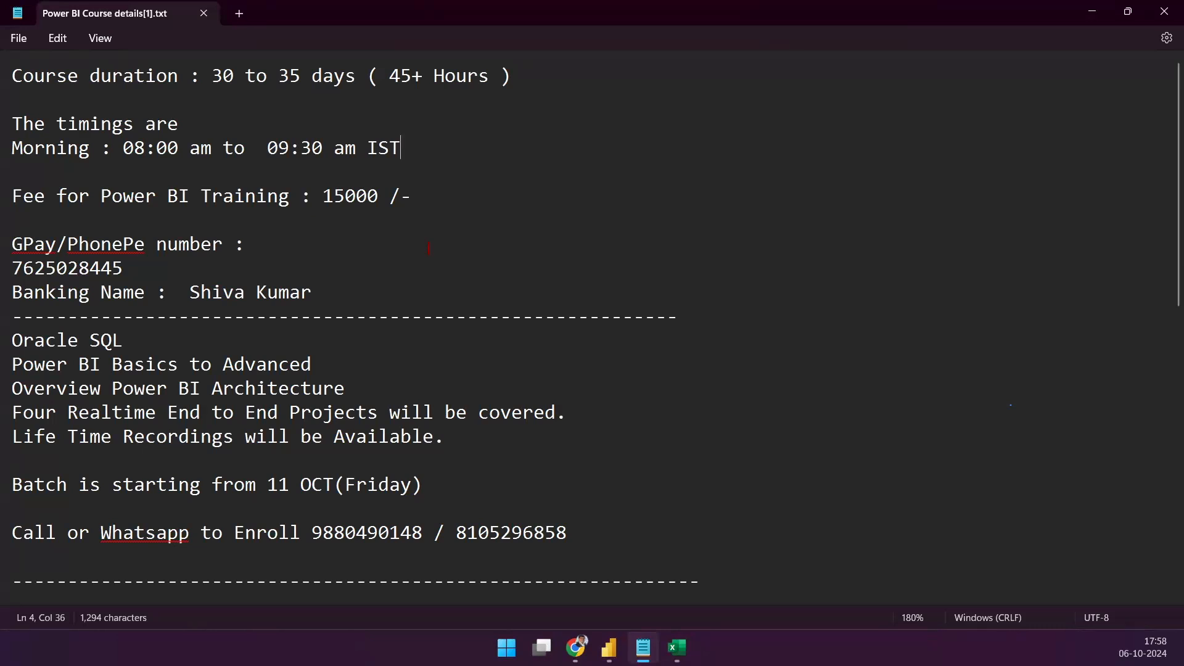
{"action": "left_click_drag", "start_coordinate": [211, 77], "coordinate": [590, 72]}
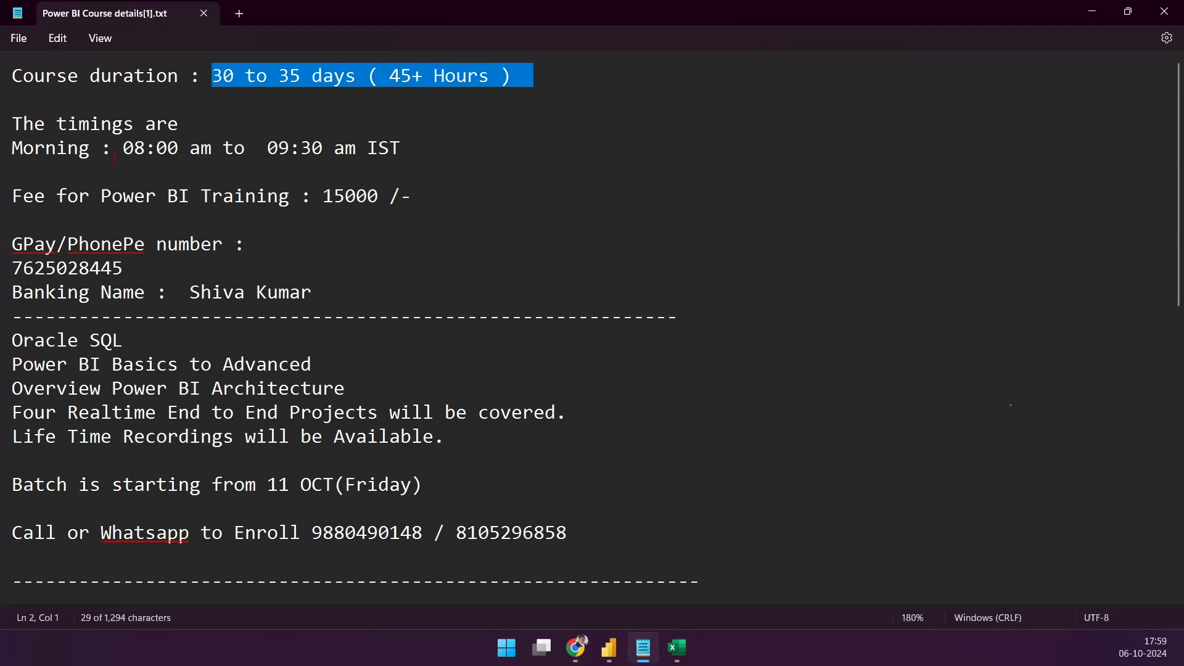
{"action": "left_click_drag", "start_coordinate": [115, 148], "coordinate": [549, 155]}
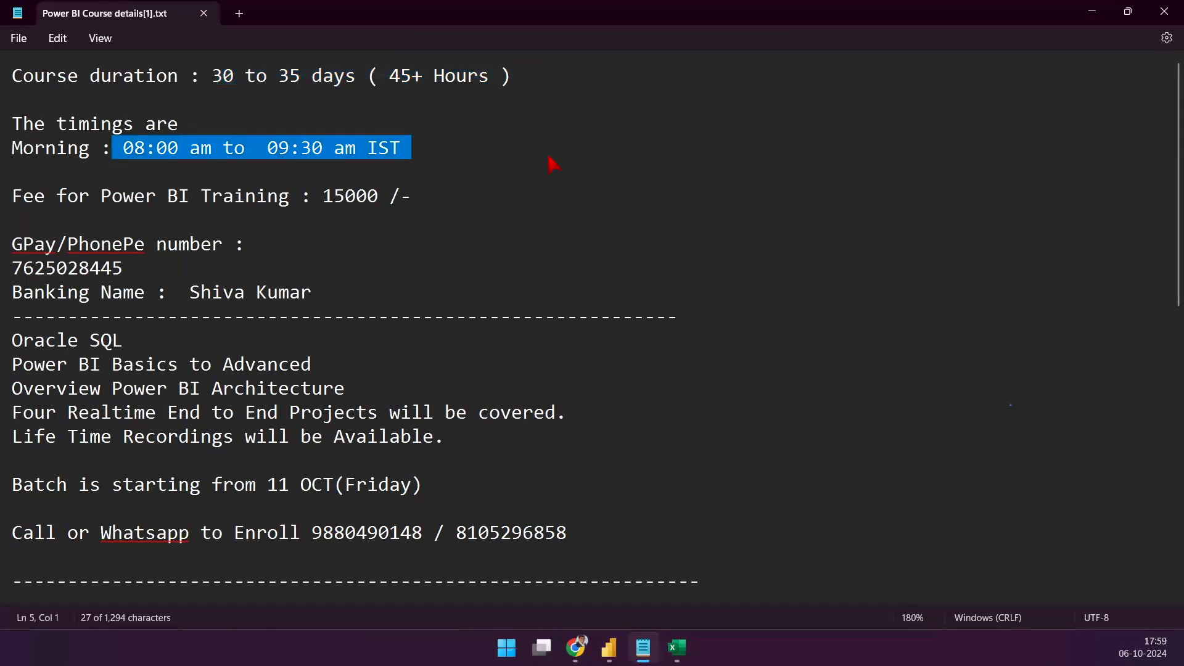
{"action": "mouse_move", "coordinate": [433, 137]}
{"action": "left_mouse_down"}
{"action": "mouse_move", "coordinate": [450, 160]}
{"action": "mouse_move", "coordinate": [436, 164]}
{"action": "mouse_move", "coordinate": [473, 168]}
{"action": "left_mouse_up"}
{"action": "left_click_drag", "start_coordinate": [325, 176], "coordinate": [435, 178]}
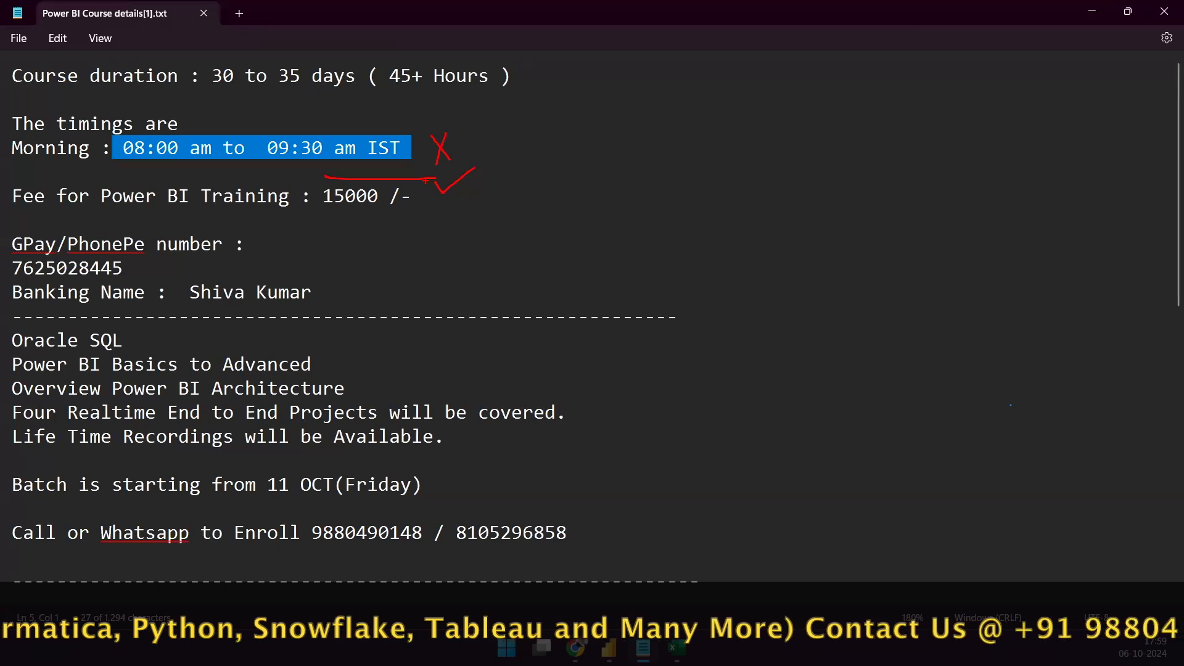
{"action": "key", "text": "e"}
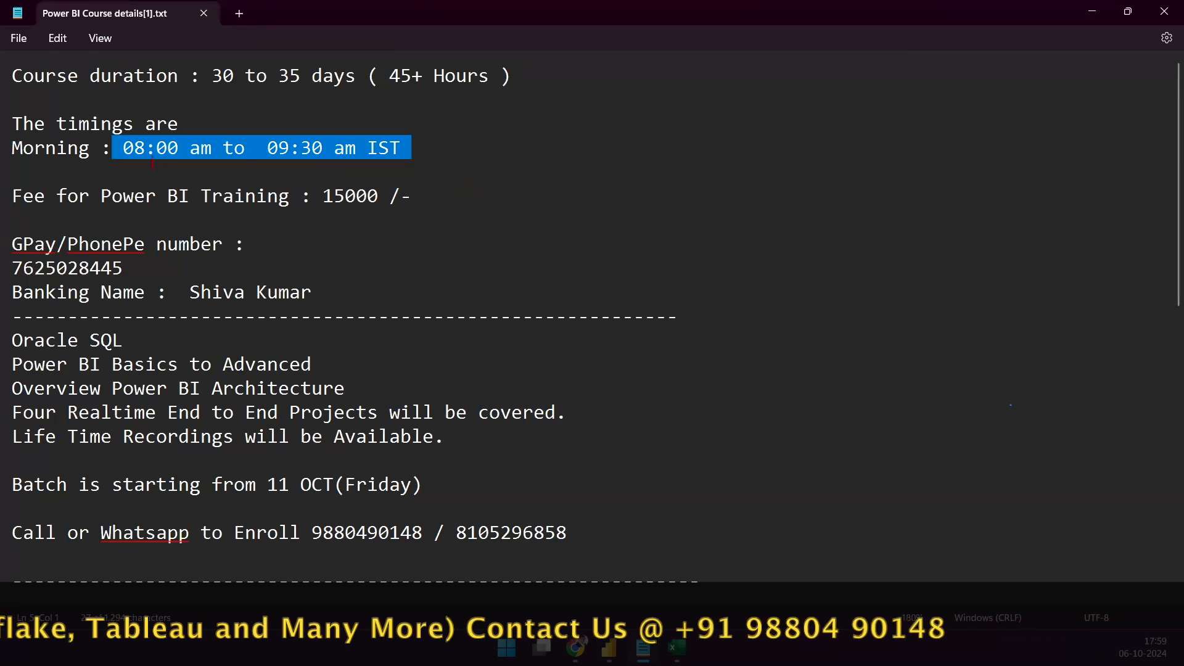
{"action": "left_click_drag", "start_coordinate": [123, 148], "coordinate": [491, 148]}
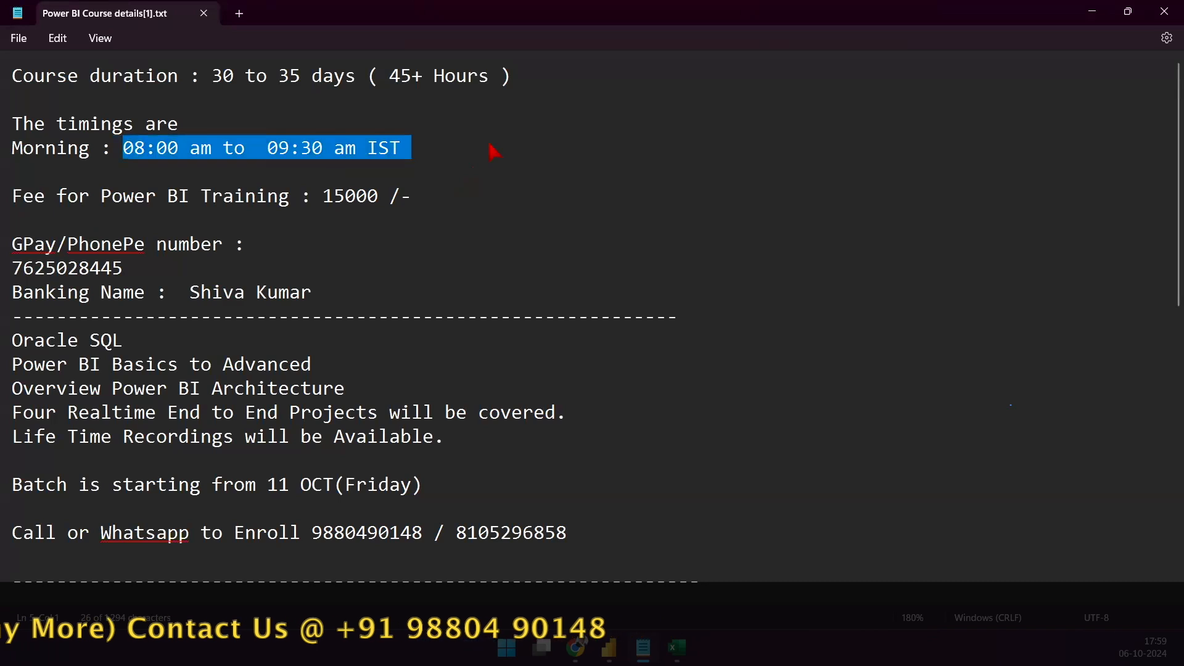
{"action": "left_click", "coordinate": [456, 152]}
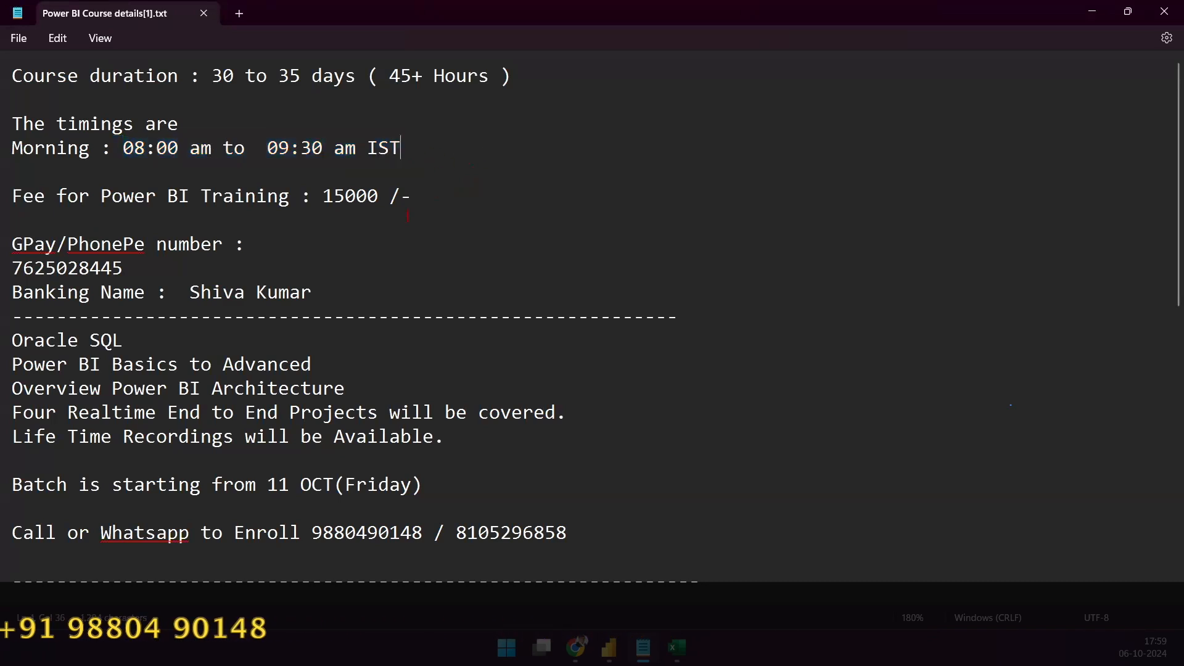
- Highlight the Power BI training fee of 15000 in the course details
{"action": "left_click_drag", "start_coordinate": [313, 196], "coordinate": [426, 200]}
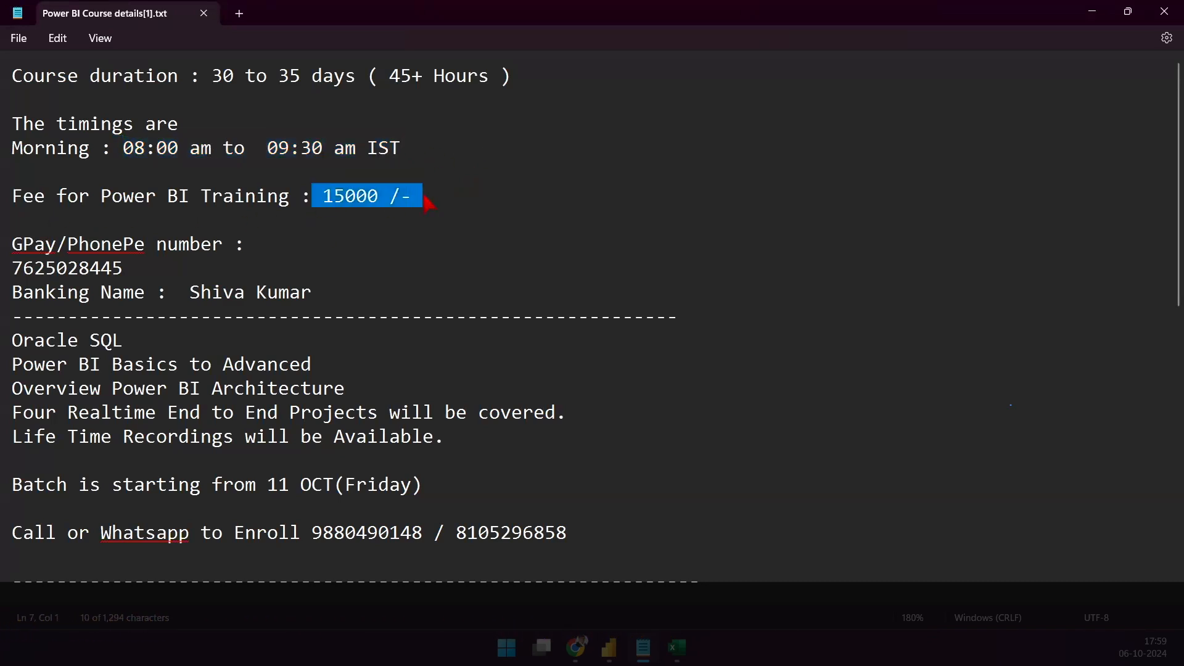
{"action": "left_click", "coordinate": [427, 201]}
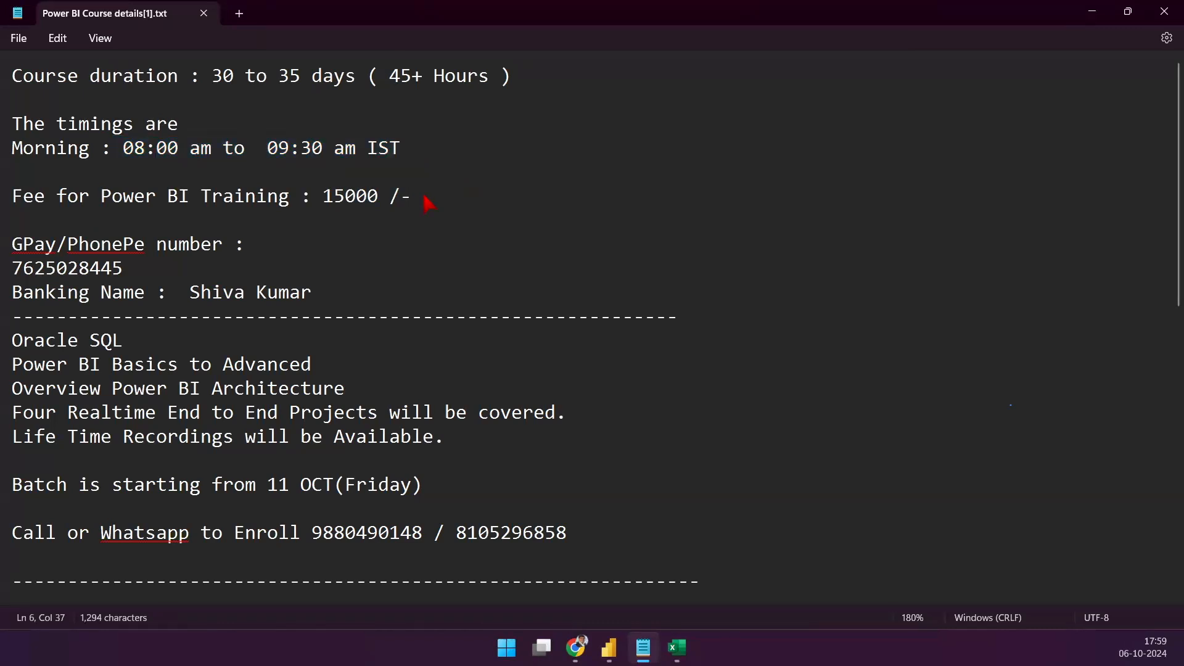
{"action": "left_click_drag", "start_coordinate": [311, 195], "coordinate": [428, 216]}
{"action": "left_click", "coordinate": [427, 214]}
- Highlight the GPay/PhonePe payment number and the banking name below the training fee
{"action": "left_click_drag", "start_coordinate": [126, 270], "coordinate": [12, 269]}
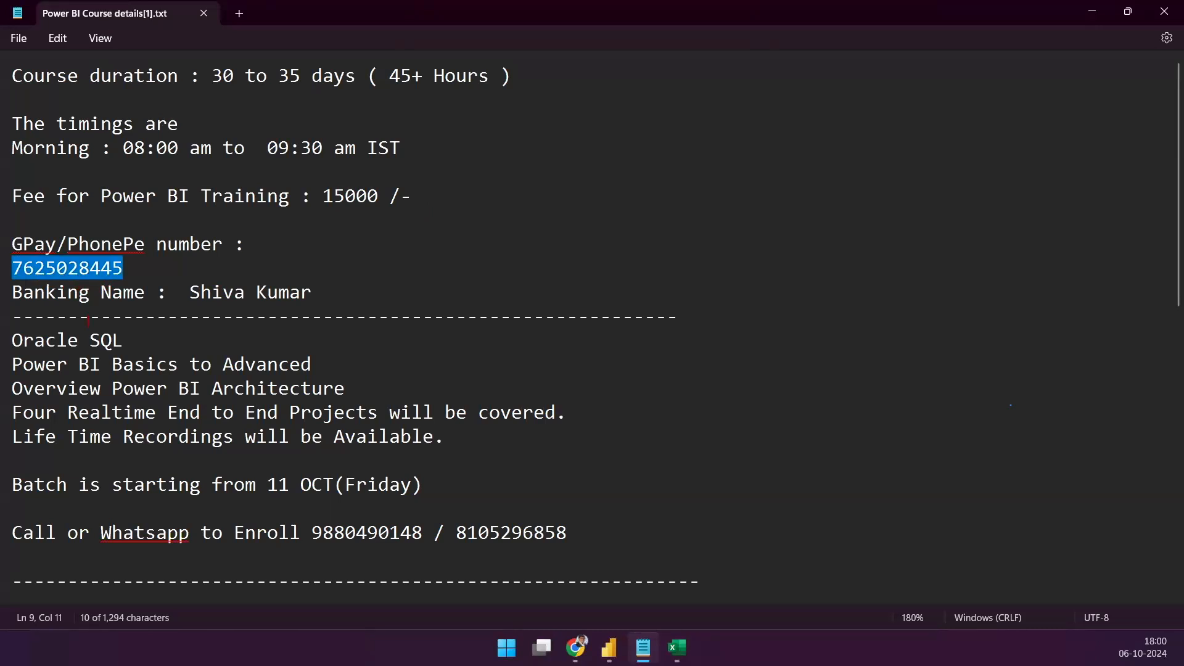
{"action": "left_click_drag", "start_coordinate": [190, 297], "coordinate": [369, 299]}
{"action": "left_click", "coordinate": [371, 298]}
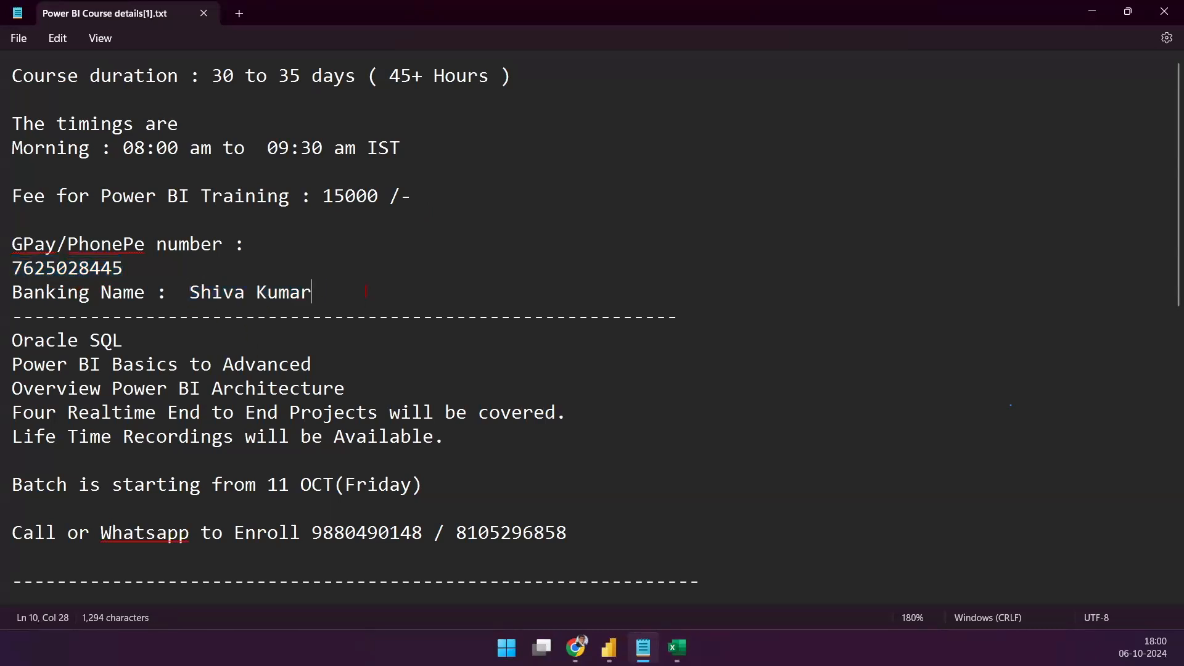
{"action": "left_click_drag", "start_coordinate": [12, 269], "coordinate": [155, 270]}
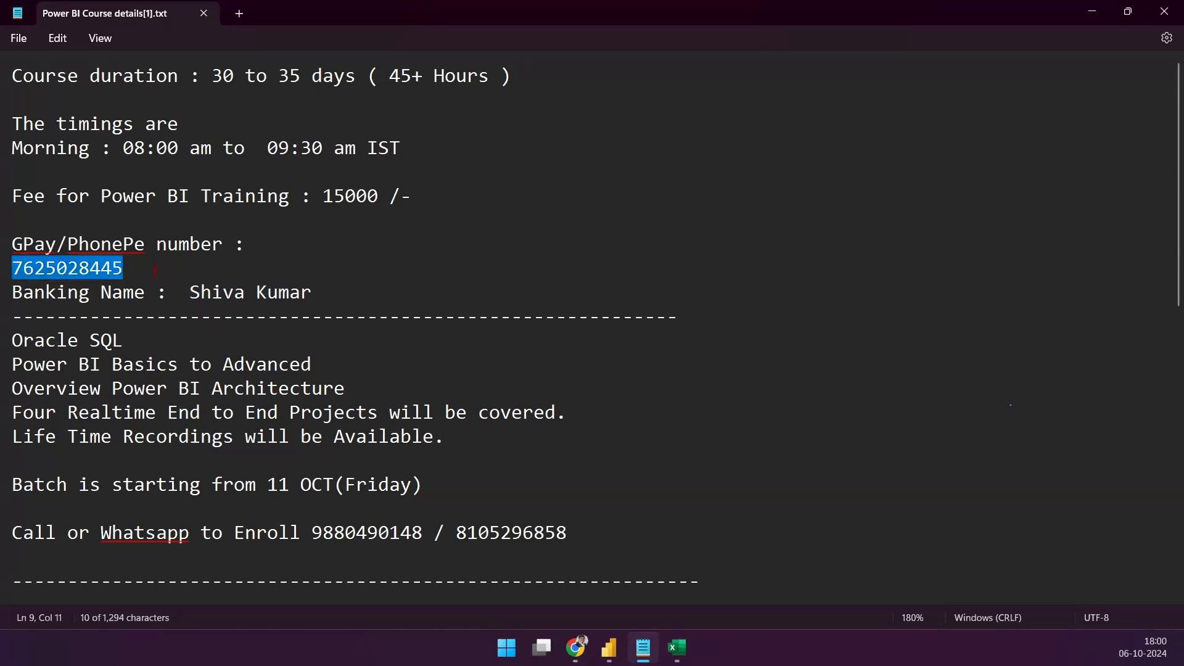
{"action": "left_click", "coordinate": [160, 270]}
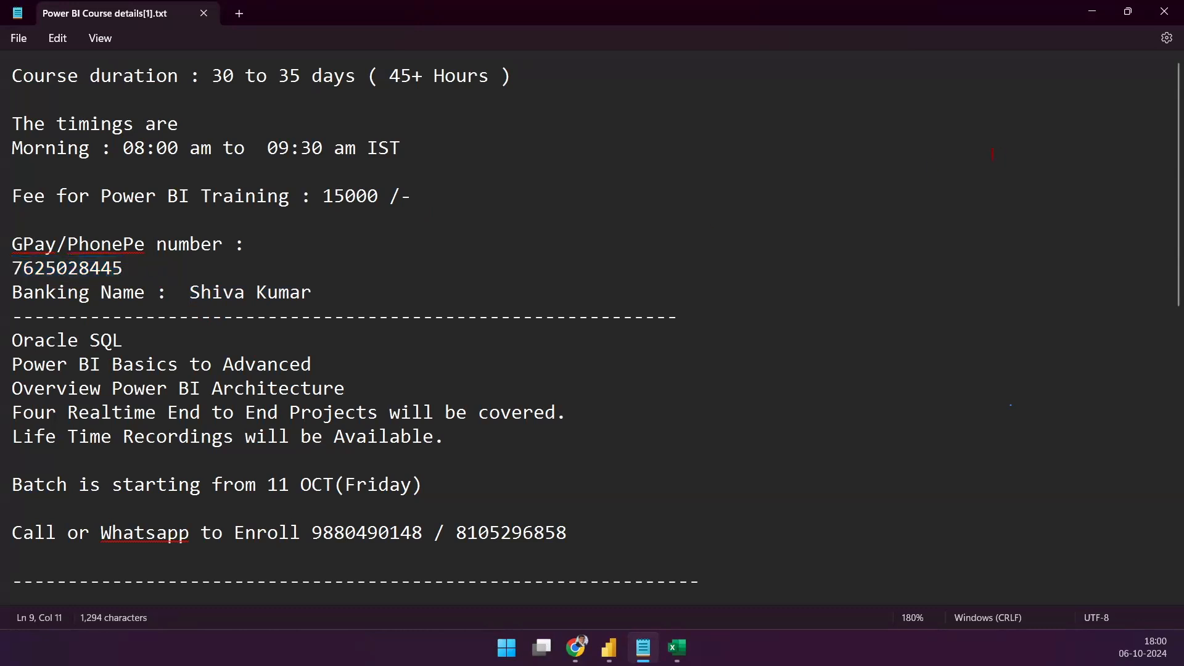
- Highlight the course topics from Oracle SQL to Life Time Recordings and the line with the 11 OCT batch start
{"action": "scroll", "coordinate": [1160, 147], "scroll_direction": "down", "scroll_amount": 1}
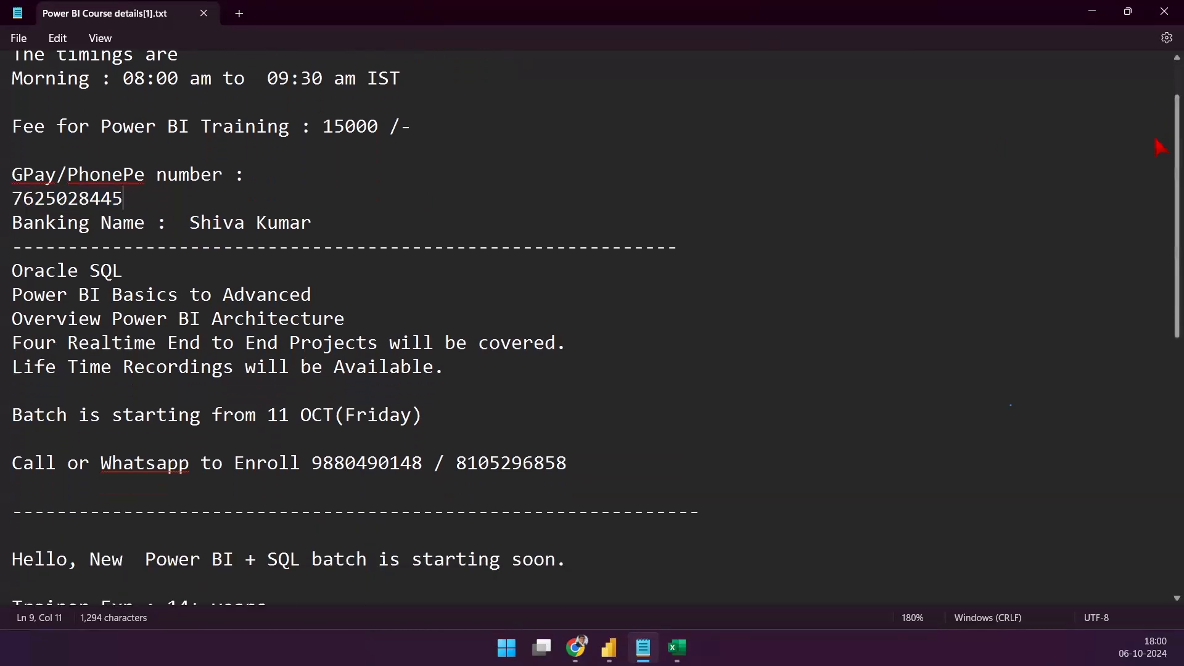
{"action": "scroll", "coordinate": [1158, 185], "scroll_direction": "down", "scroll_amount": 2}
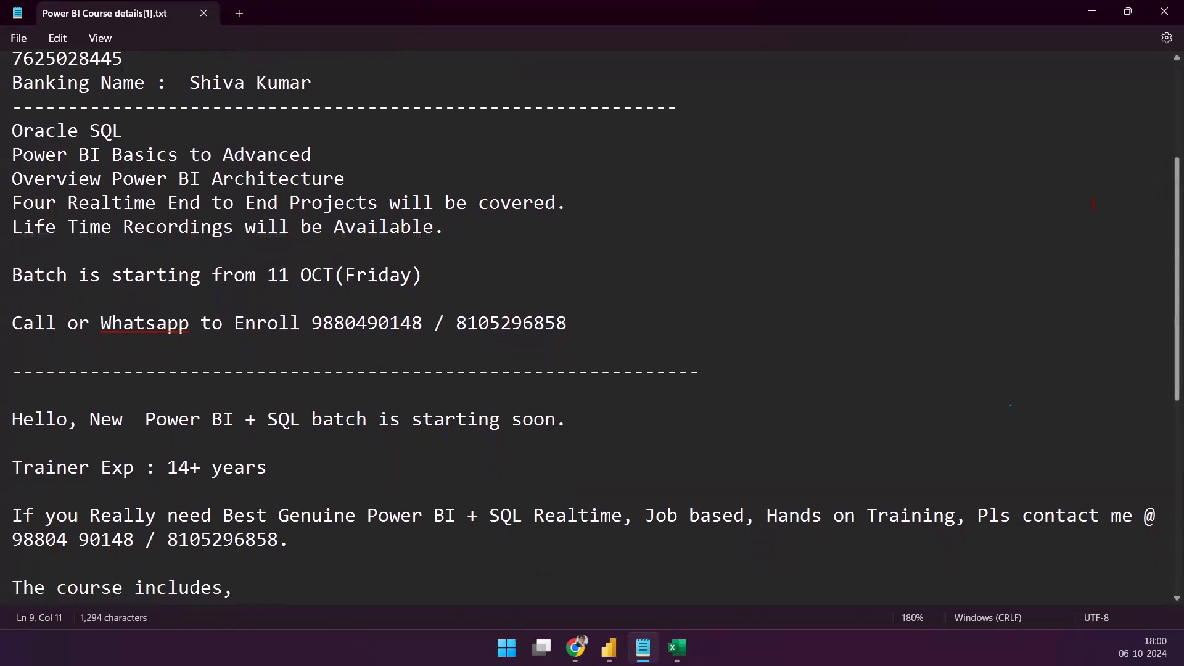
{"action": "triple_click", "coordinate": [212, 131]}
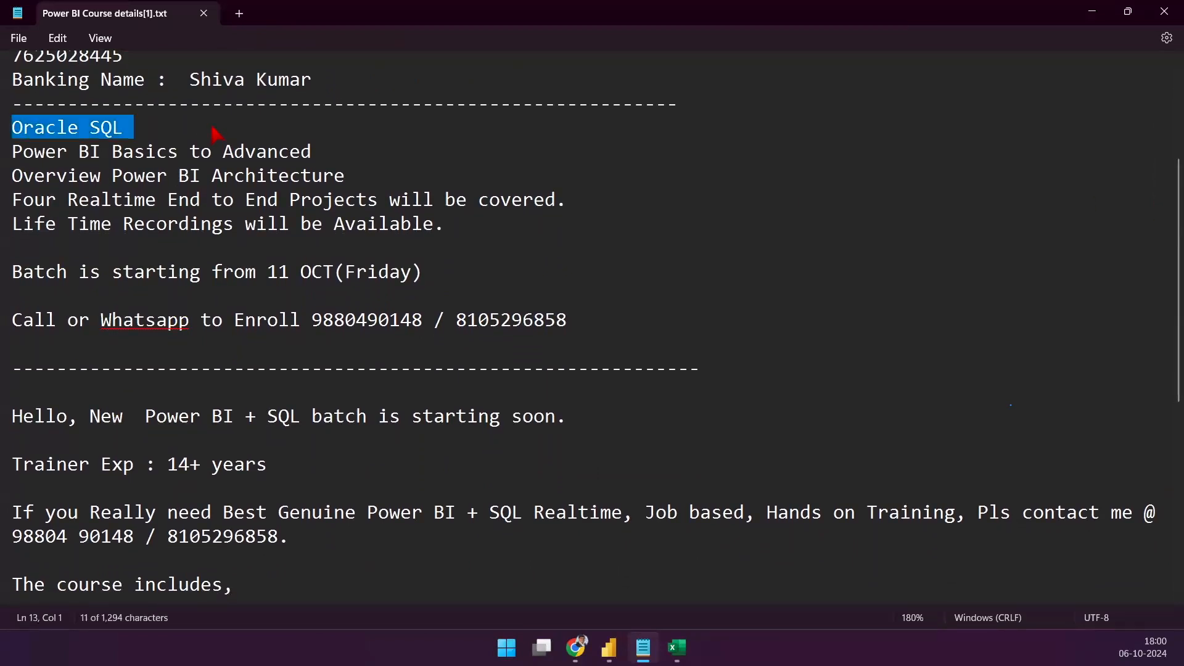
{"action": "left_click_drag", "start_coordinate": [15, 159], "coordinate": [490, 229]}
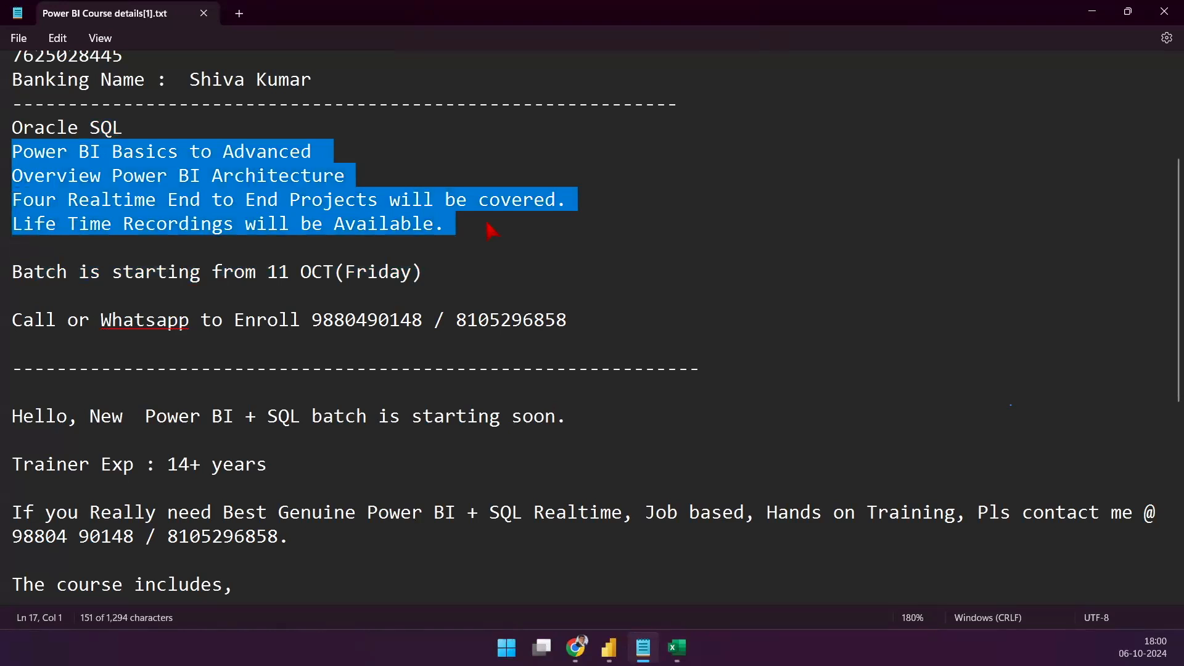
{"action": "triple_click", "coordinate": [170, 133]}
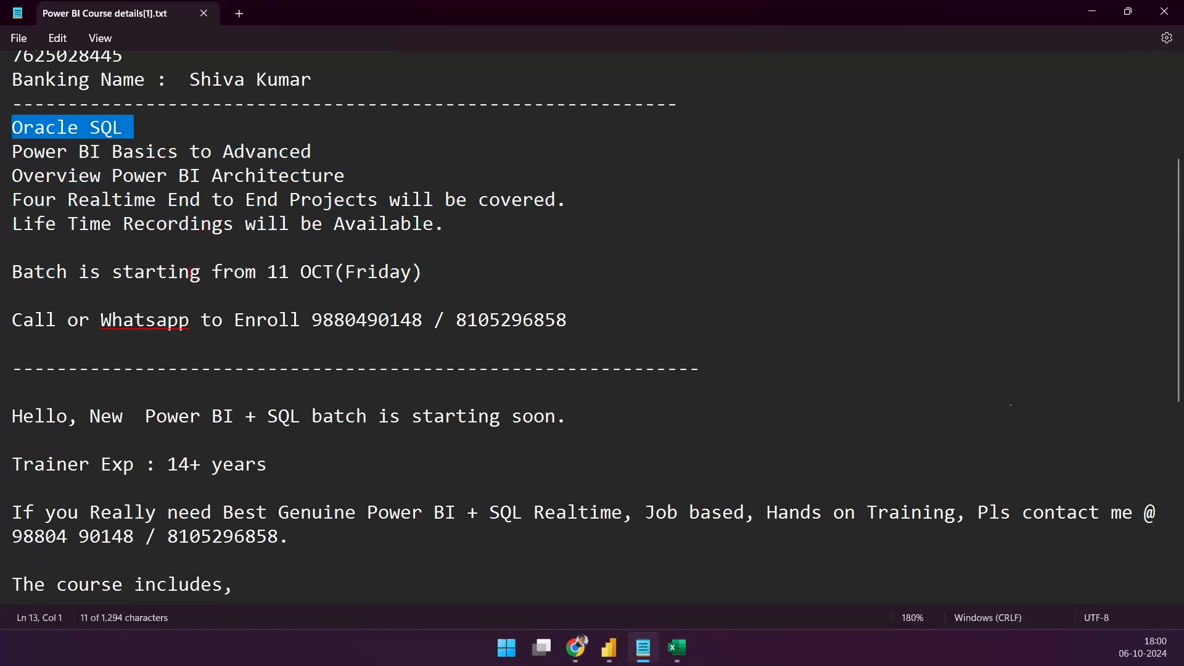
{"action": "left_click_drag", "start_coordinate": [12, 273], "coordinate": [536, 271]}
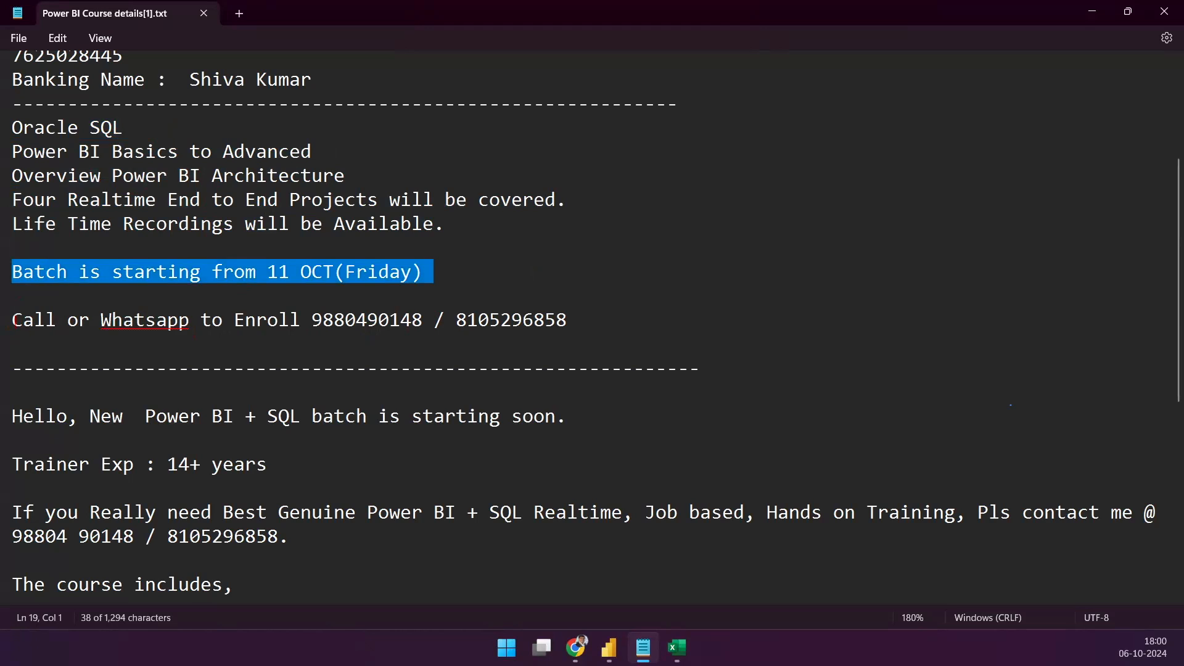
- Highlight the Call or Whatsapp to Enroll line with the contact numbers and clear the highlight
{"action": "left_click", "coordinate": [12, 319]}
{"action": "left_click_drag", "start_coordinate": [12, 319], "coordinate": [106, 363]}
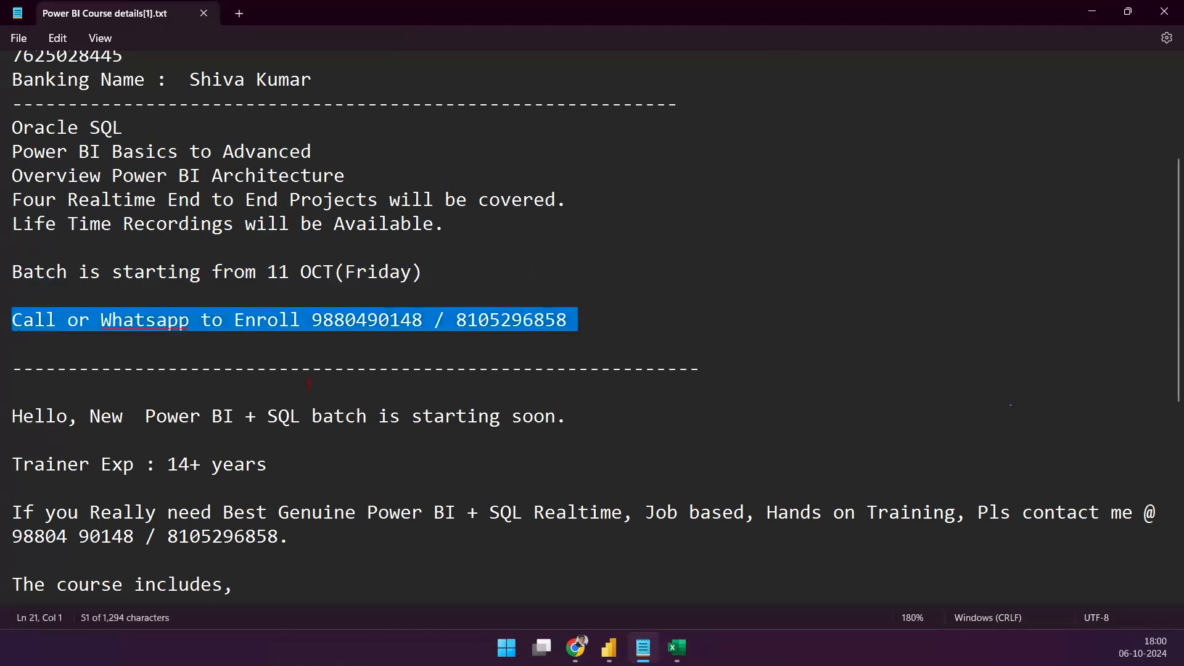
{"action": "left_click", "coordinate": [350, 349]}
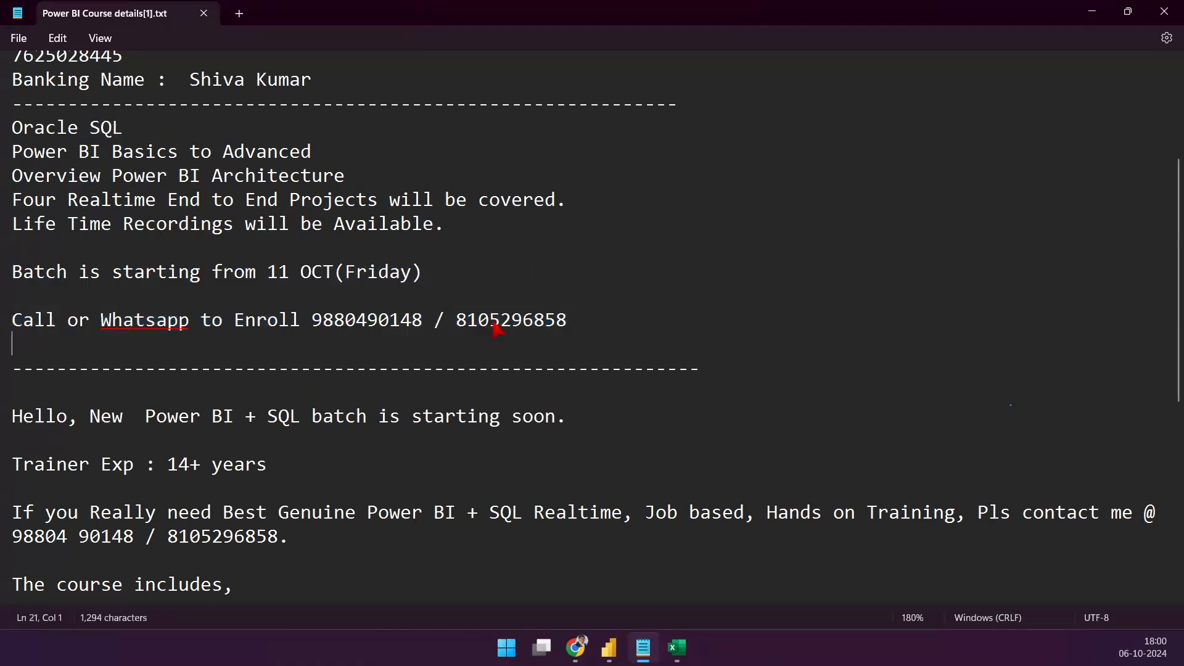
{"action": "left_click_drag", "start_coordinate": [567, 321], "coordinate": [14, 317]}
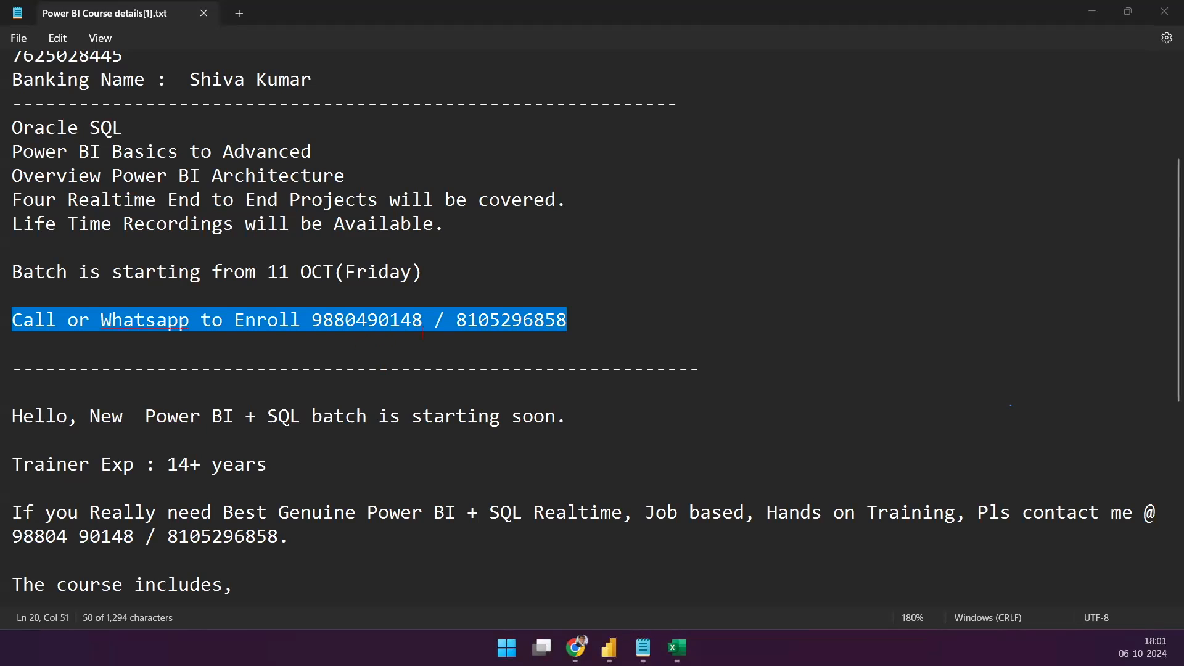
{"action": "left_click", "coordinate": [575, 318]}
{"action": "left_click", "coordinate": [501, 320]}
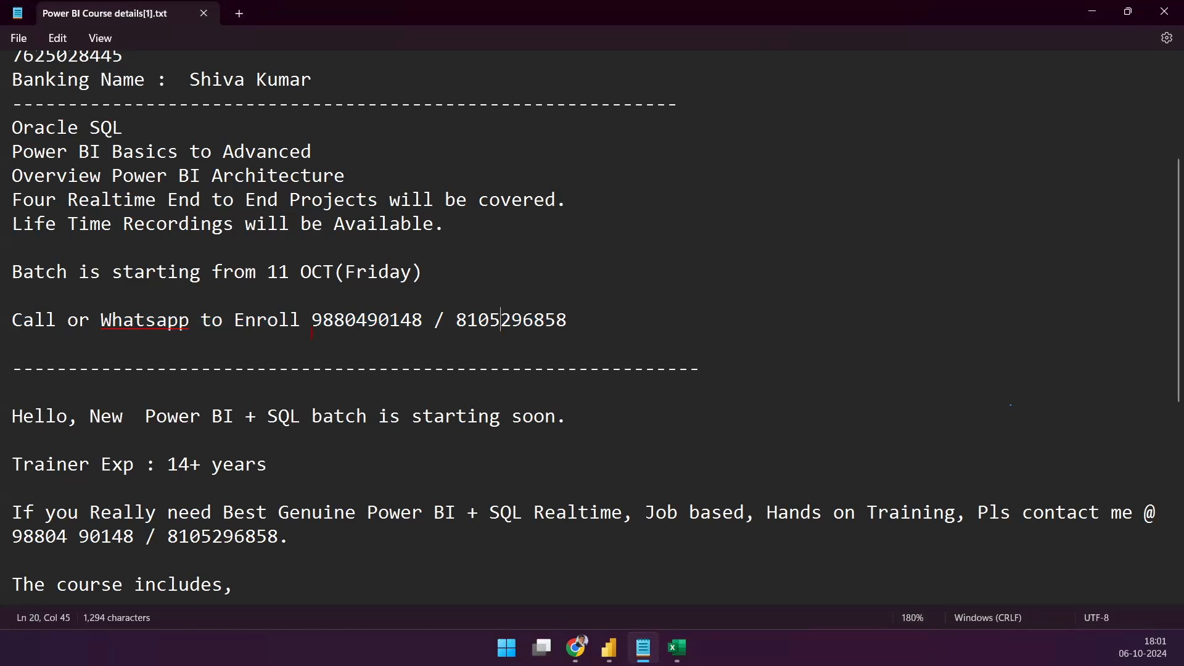
{"action": "left_click", "coordinate": [592, 330]}
- Show the list of what the course includes and highlight the Trainer Exp : 14+ years line
{"action": "scroll", "coordinate": [1159, 315], "scroll_direction": "down", "scroll_amount": 1}
{"action": "scroll", "coordinate": [1160, 316], "scroll_direction": "down", "scroll_amount": 3}
{"action": "scroll", "coordinate": [1160, 379], "scroll_direction": "down", "scroll_amount": 1}
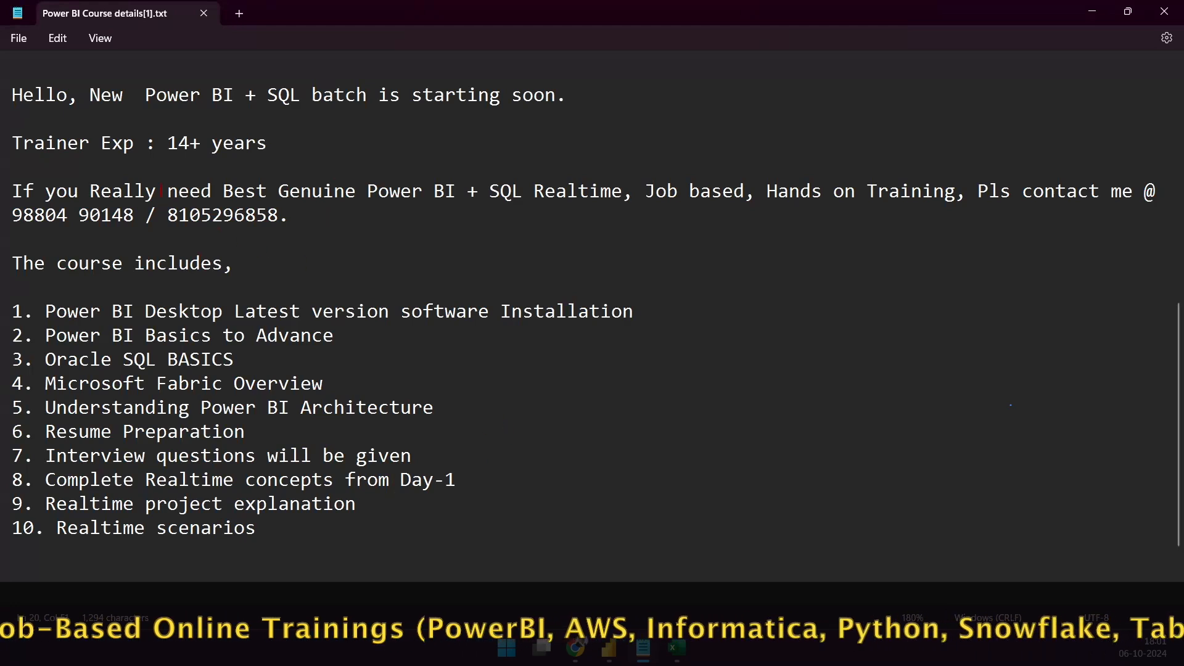
{"action": "left_click_drag", "start_coordinate": [17, 146], "coordinate": [361, 141]}
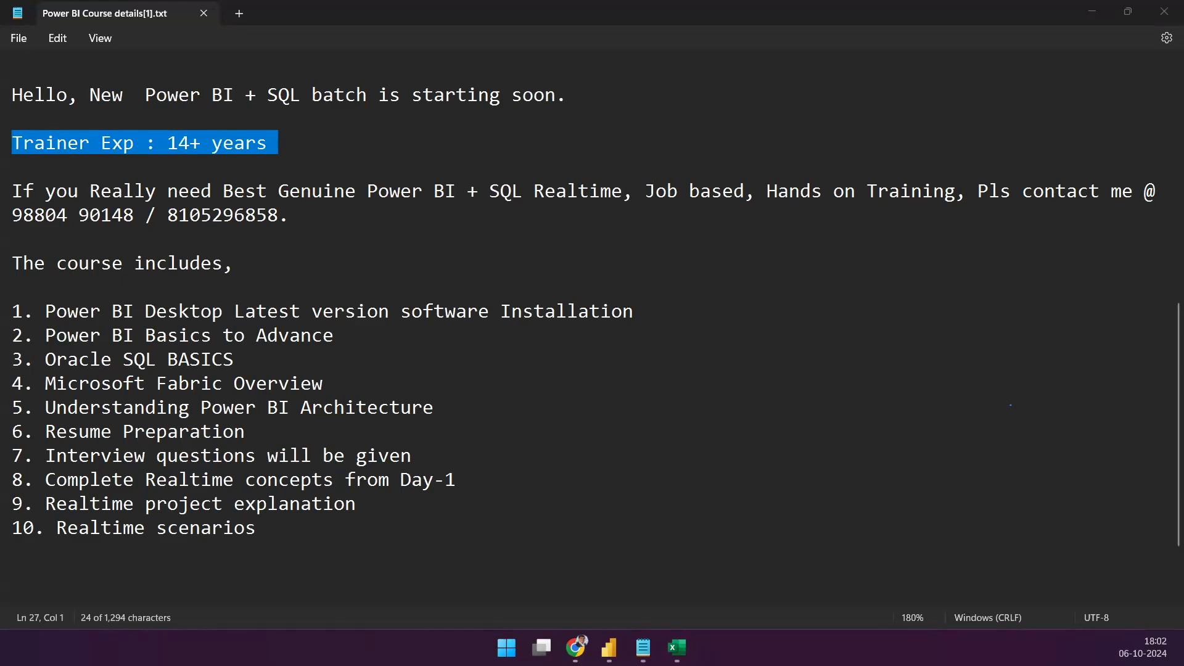
- Switch to the Gartner's Magic Quadrant slide, enlarge the chart, and underline and tick Microsoft in the Leaders quadrant
{"action": "key", "text": "alt+Tab"}
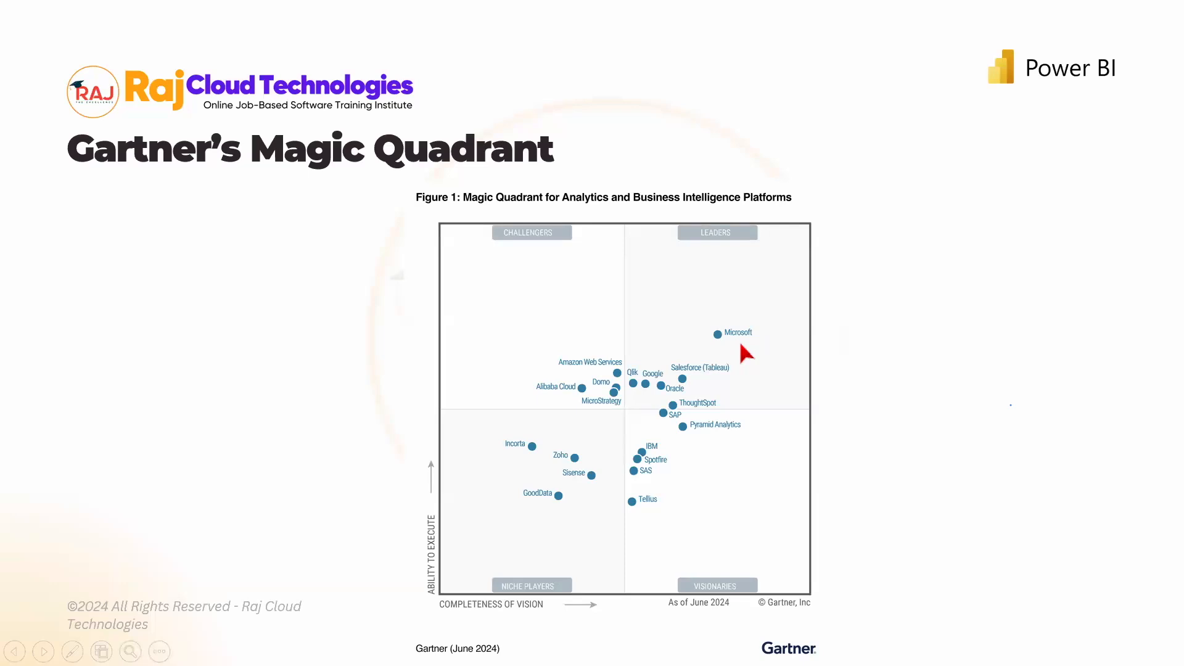
{"action": "mouse_move", "coordinate": [701, 343]}
{"action": "left_mouse_down"}
{"action": "mouse_move", "coordinate": [766, 340]}
{"action": "mouse_move", "coordinate": [822, 270]}
{"action": "left_mouse_up"}
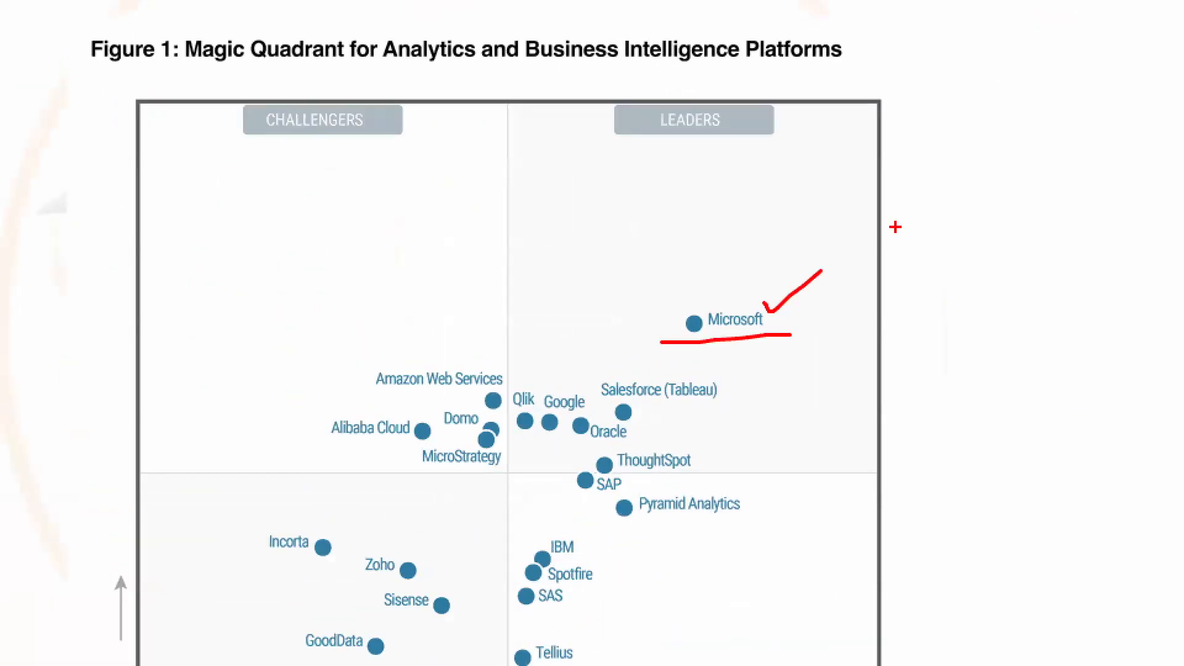